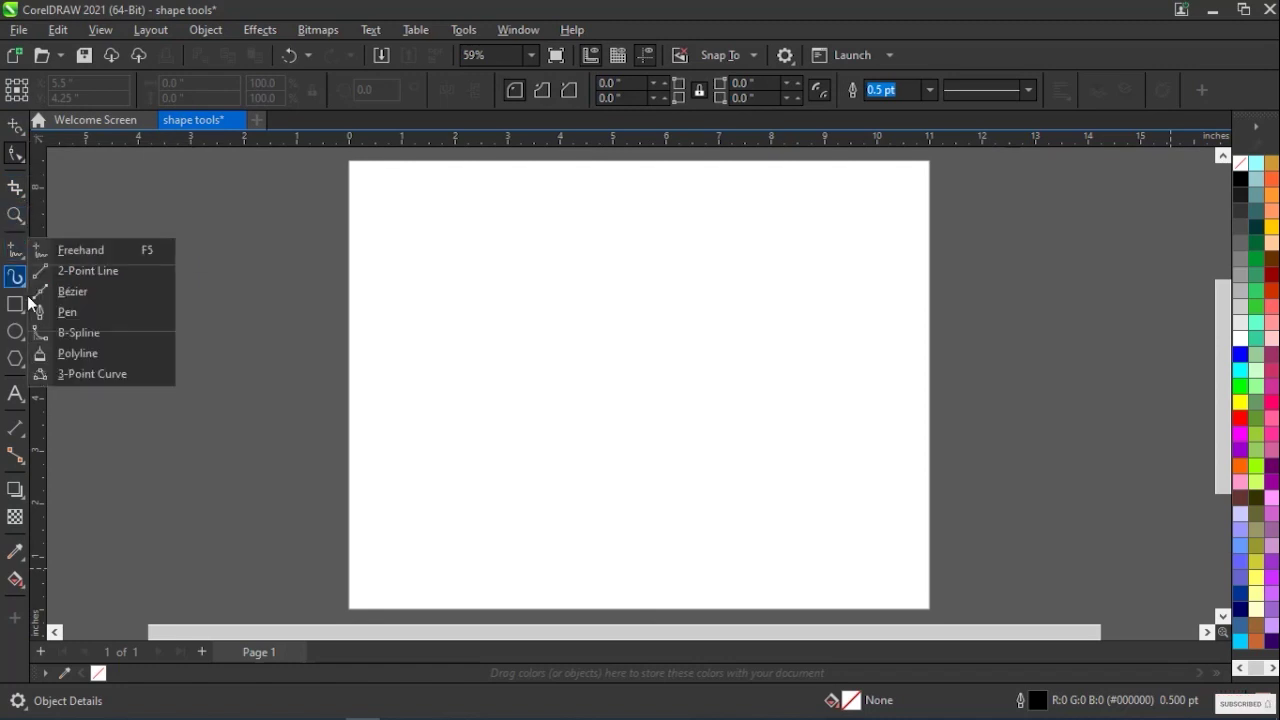
Draw a rectangle about 5.38 × 4.51 in on the page and move its centre to about 5.01, 5.29 in with the Pick tool.
{"action": "left_click", "coordinate": [25, 307]}
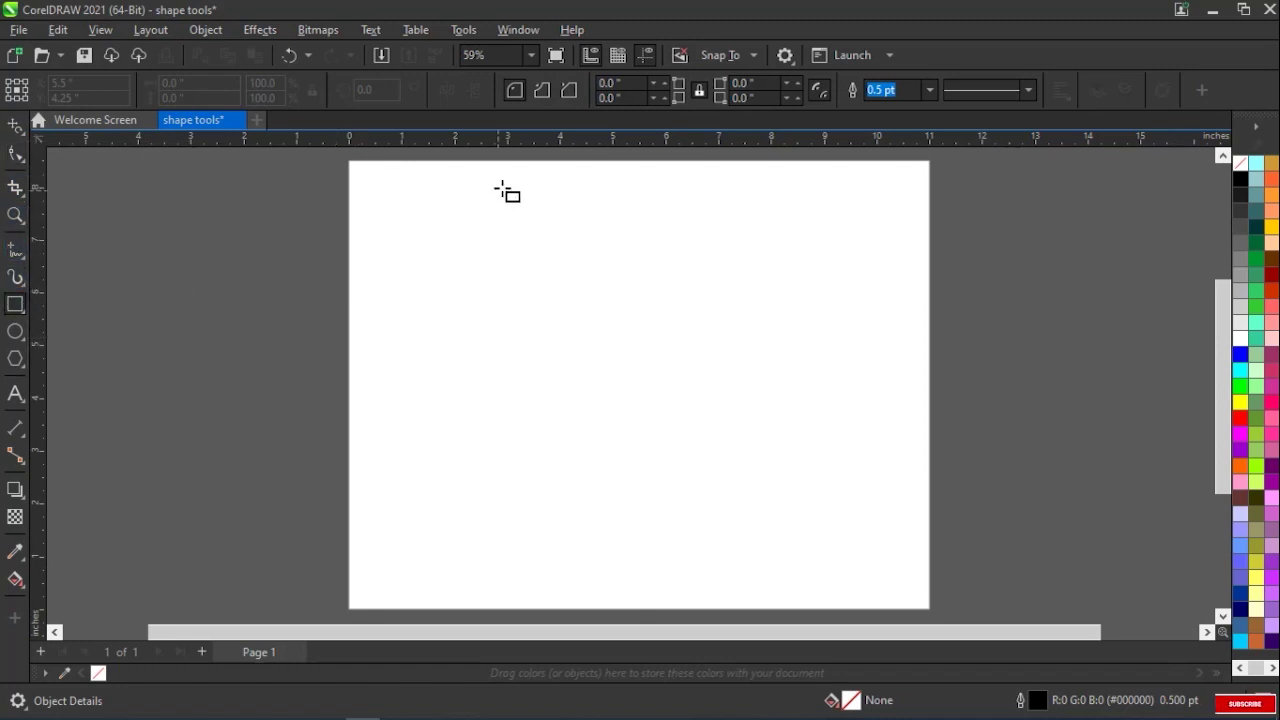
{"action": "left_click_drag", "start_coordinate": [496, 202], "coordinate": [780, 438]}
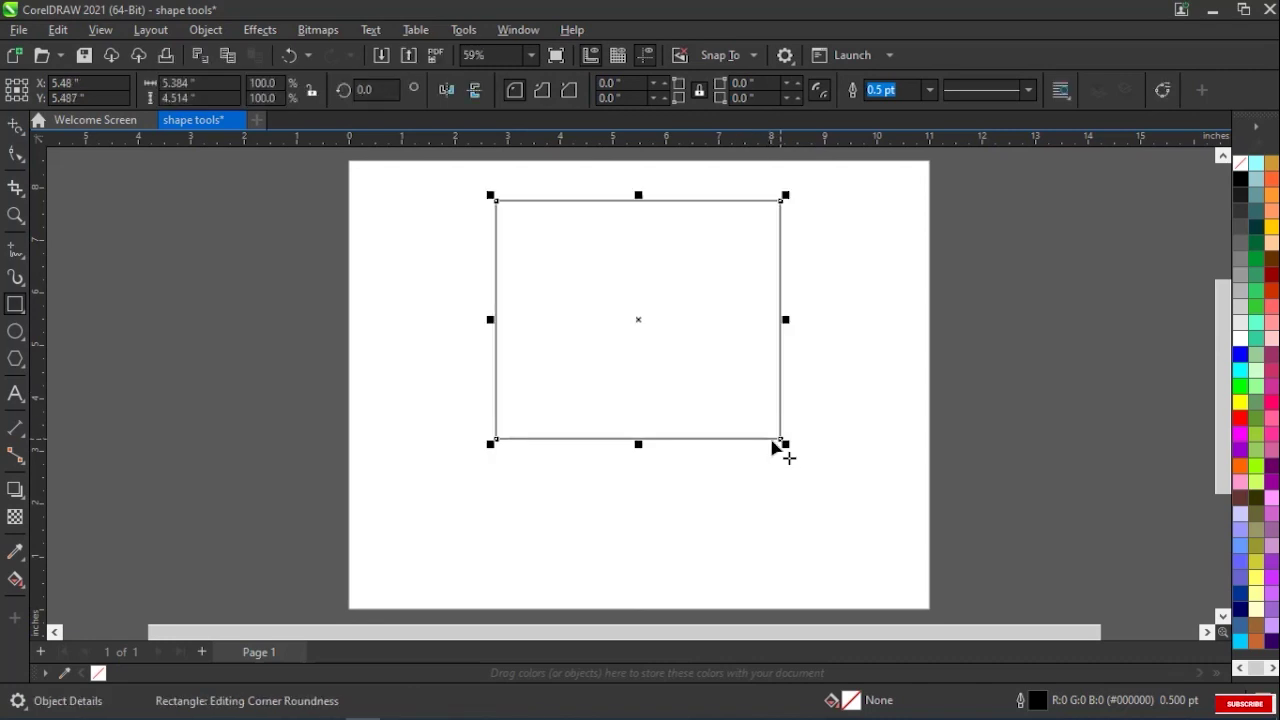
{"action": "left_click", "coordinate": [16, 125]}
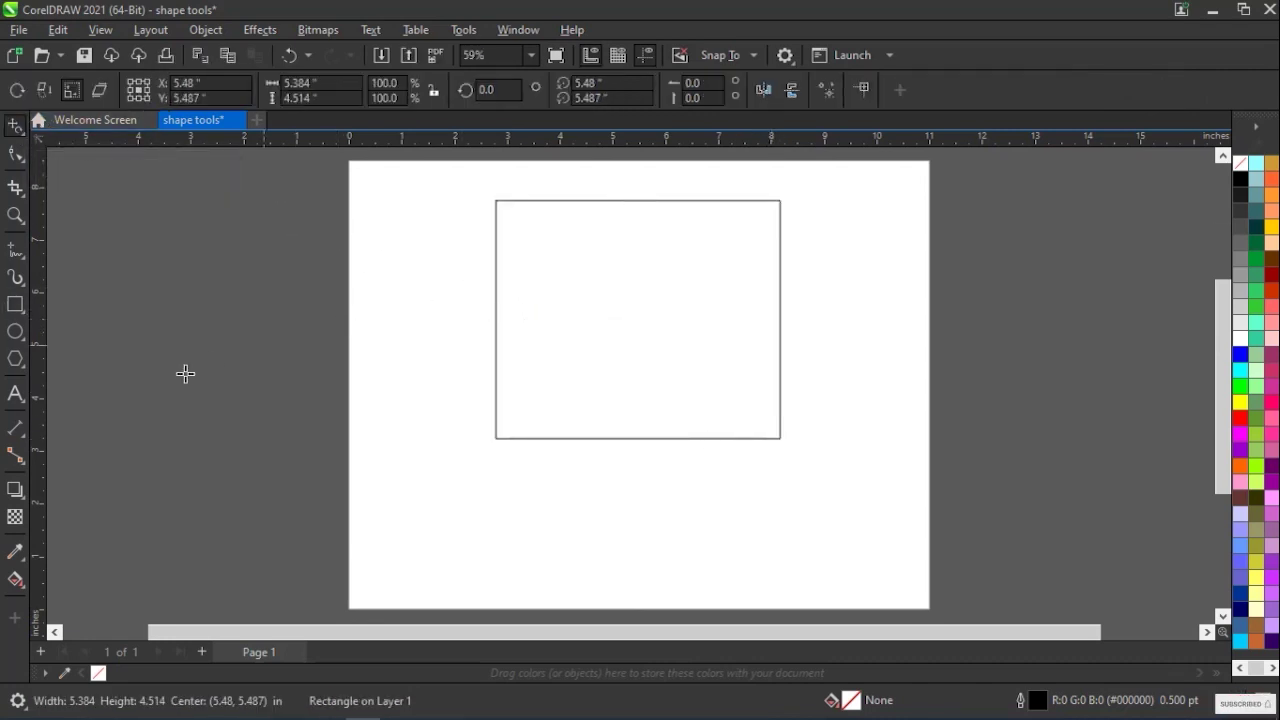
{"action": "left_click", "coordinate": [24, 139]}
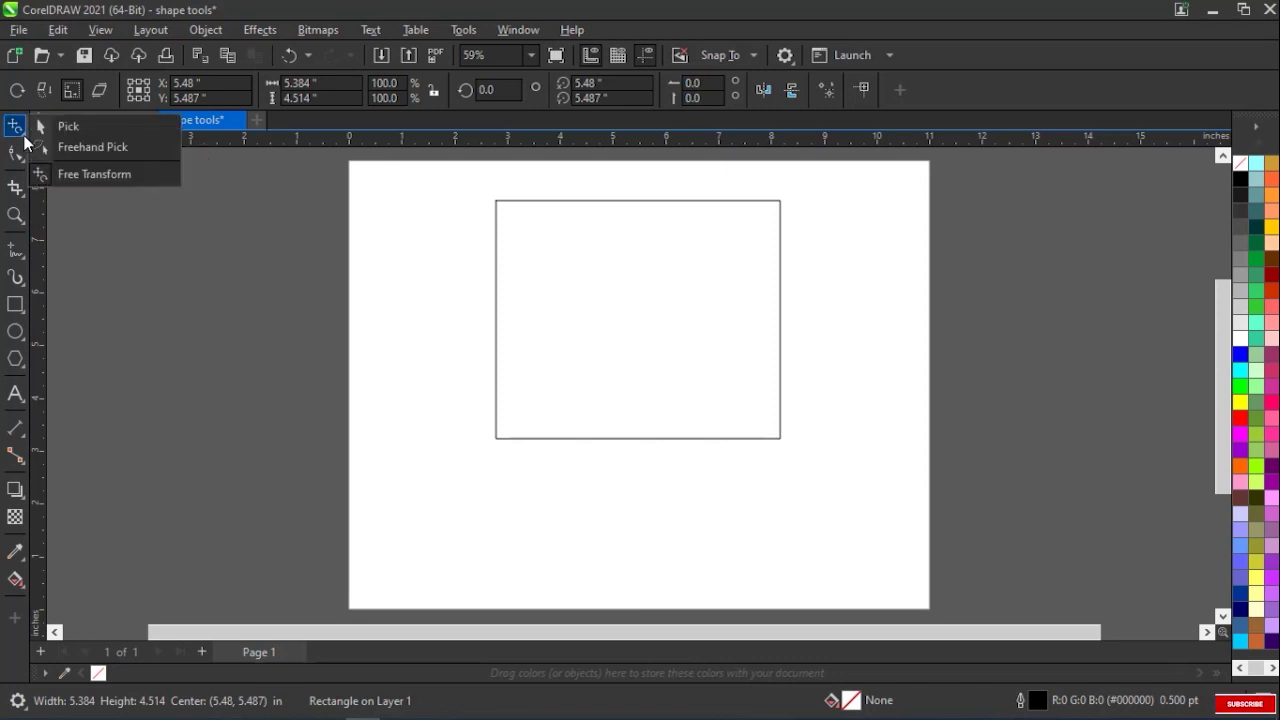
{"action": "left_click", "coordinate": [100, 131]}
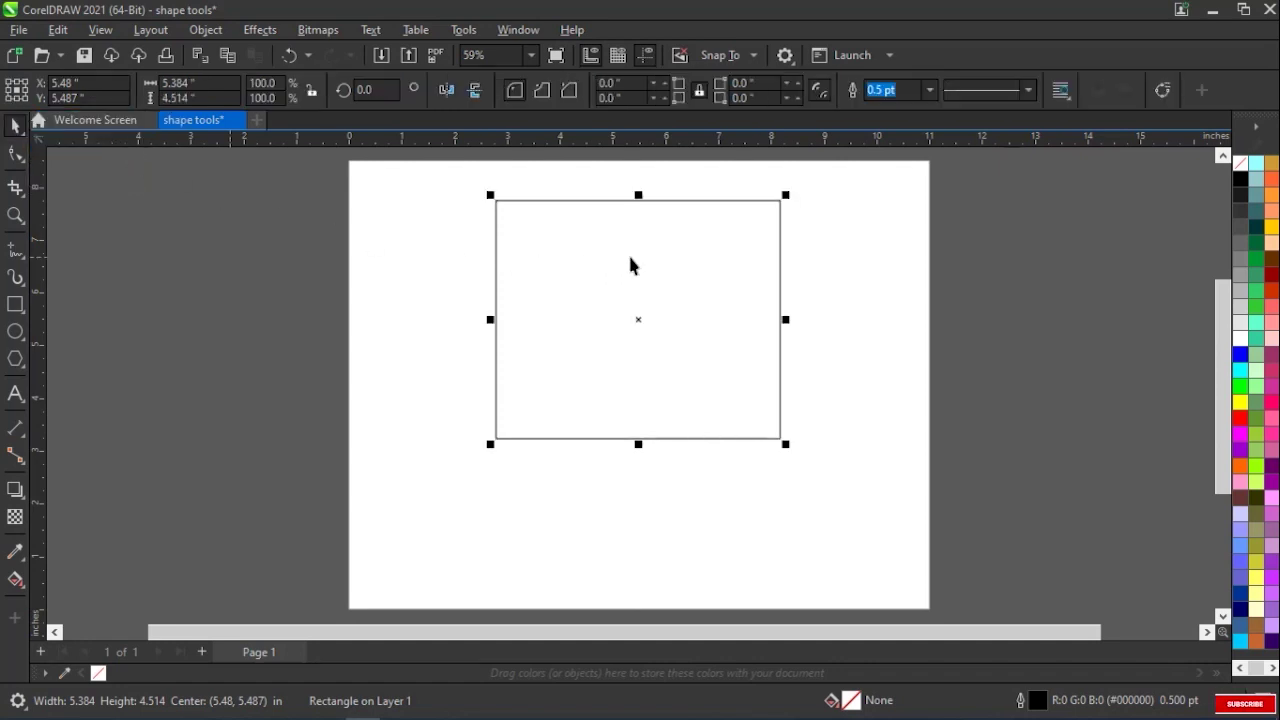
{"action": "left_click_drag", "start_coordinate": [633, 322], "coordinate": [608, 332]}
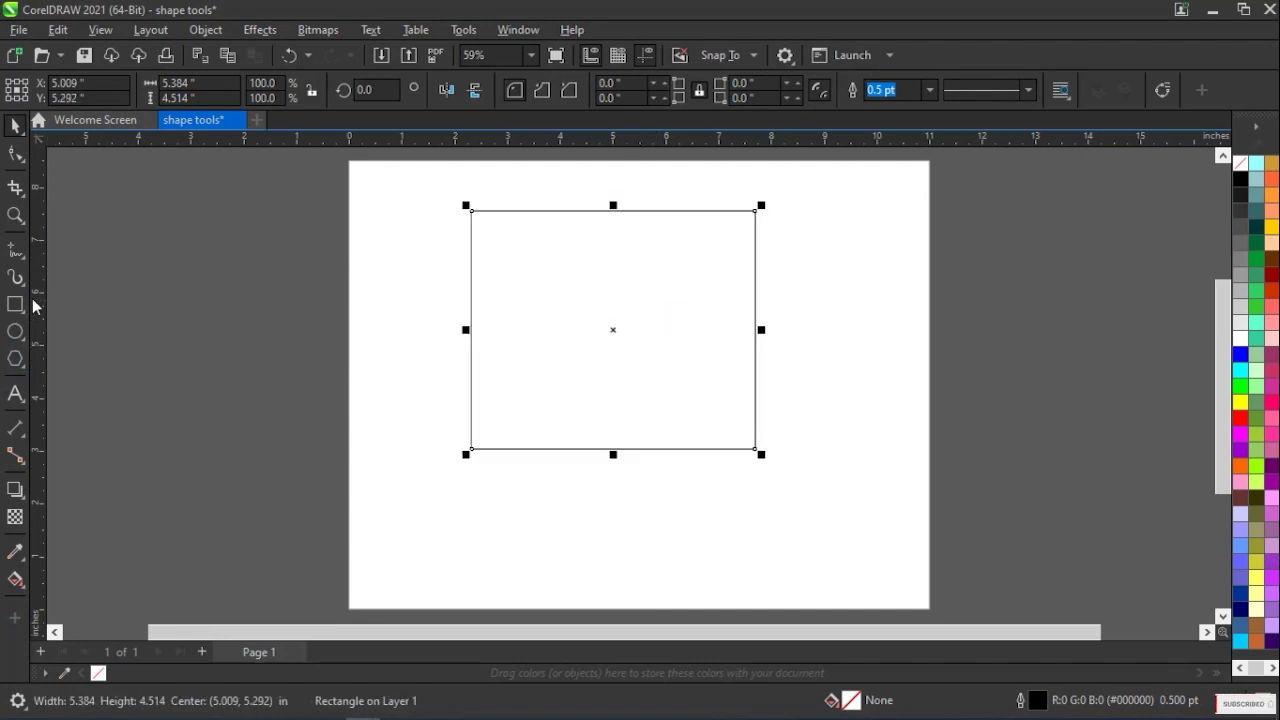
Move the rectangle with the Freehand Pick tool so its centre sits at about 6.15, 4.24 in.
{"action": "left_click", "coordinate": [22, 140]}
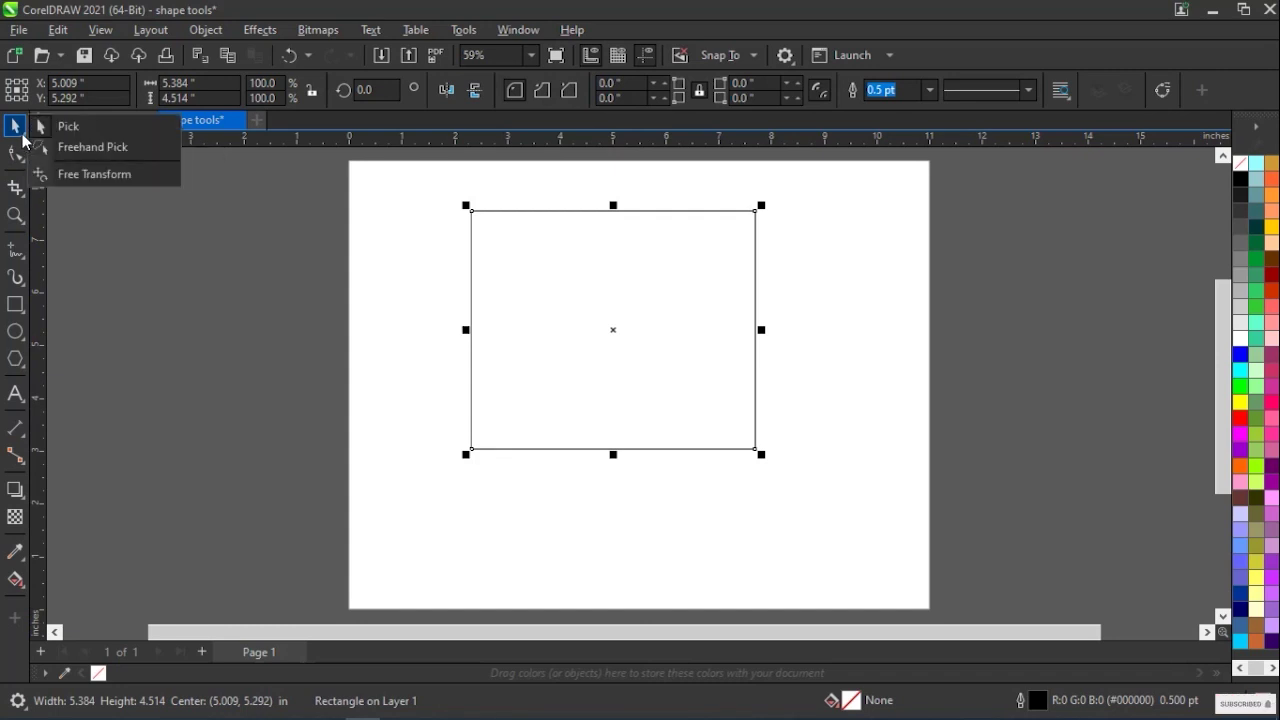
{"action": "left_click", "coordinate": [71, 148]}
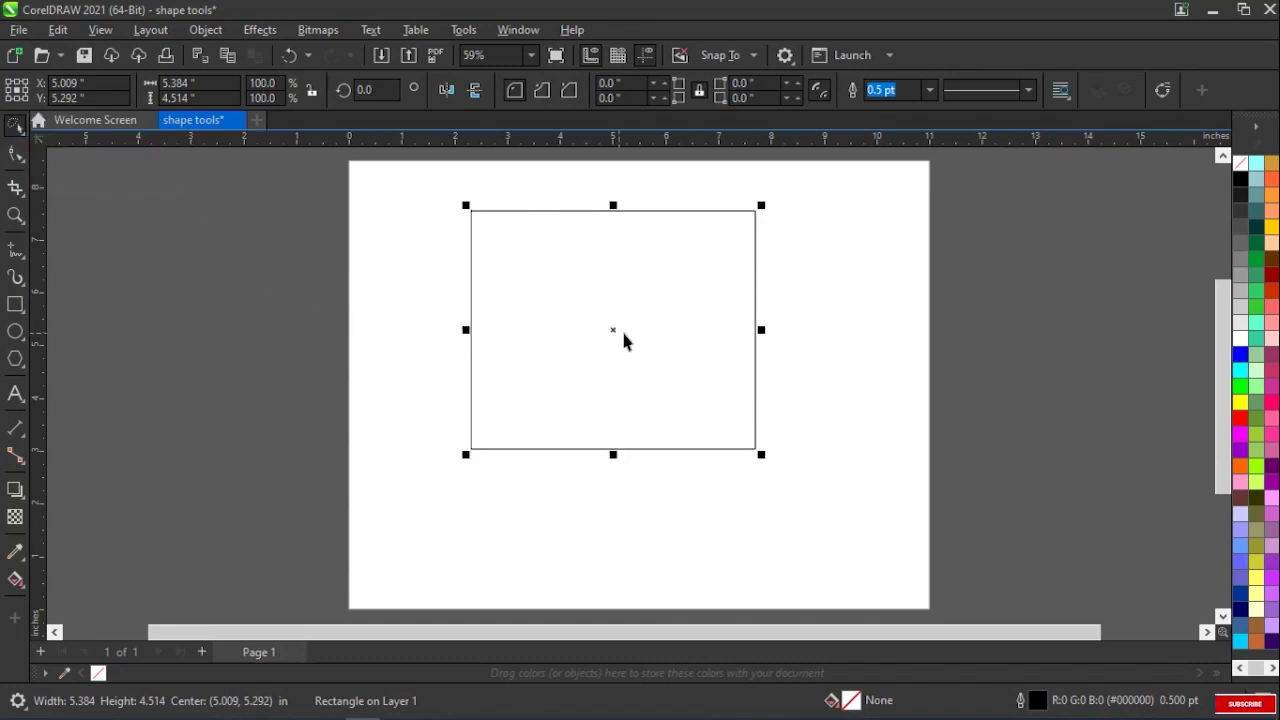
{"action": "left_click_drag", "start_coordinate": [615, 329], "coordinate": [674, 388]}
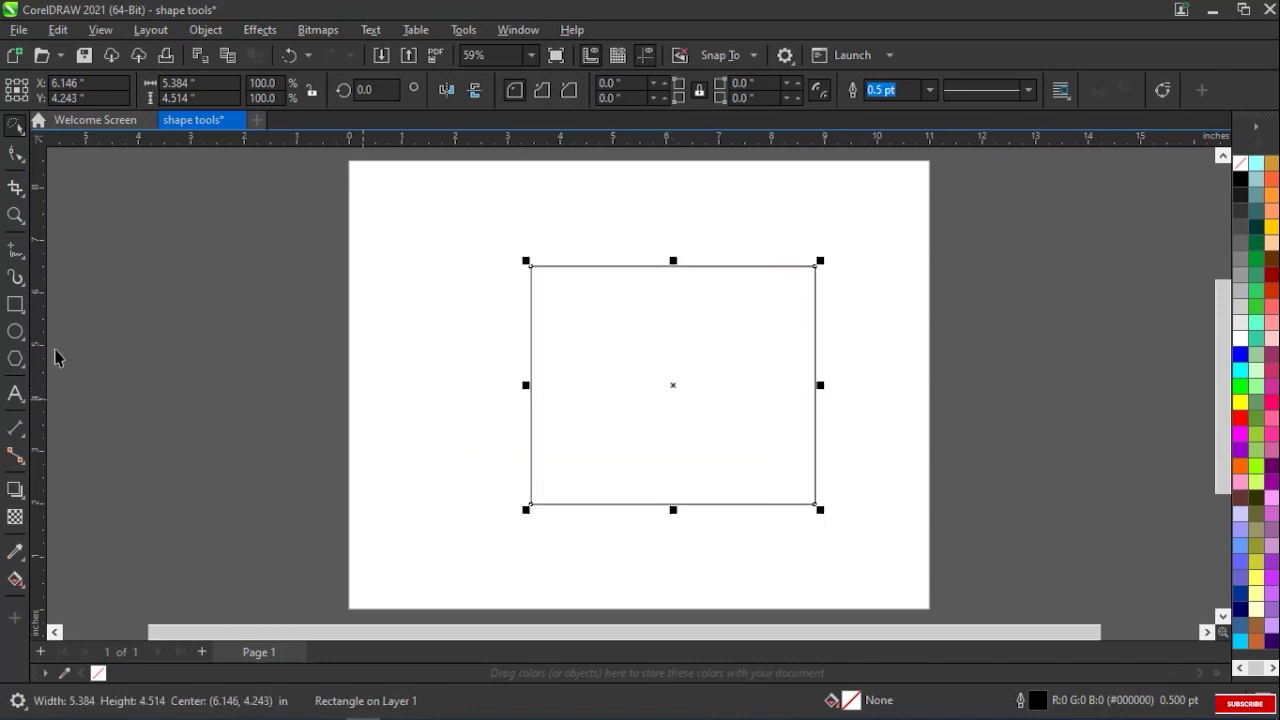
Scale the rectangle several times with the Free Transform tool, ending at about 4.75 × 3.08 in.
{"action": "left_click", "coordinate": [18, 393]}
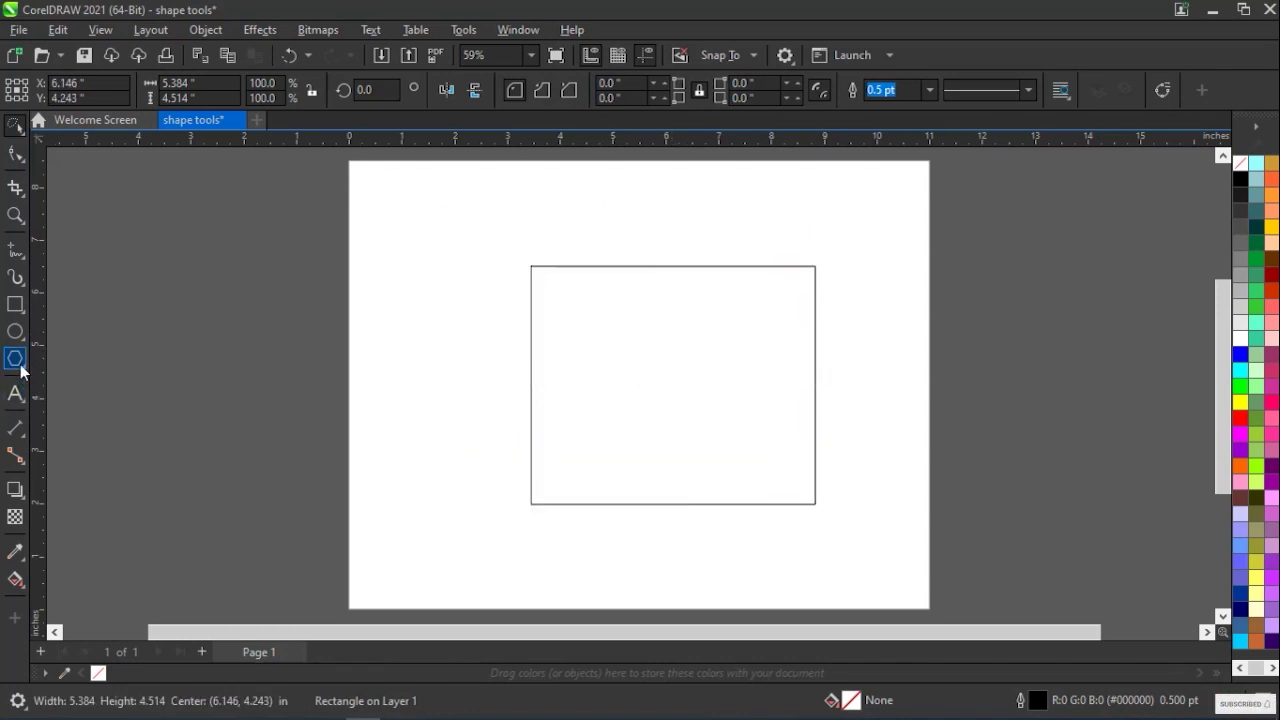
{"action": "left_click", "coordinate": [14, 308]}
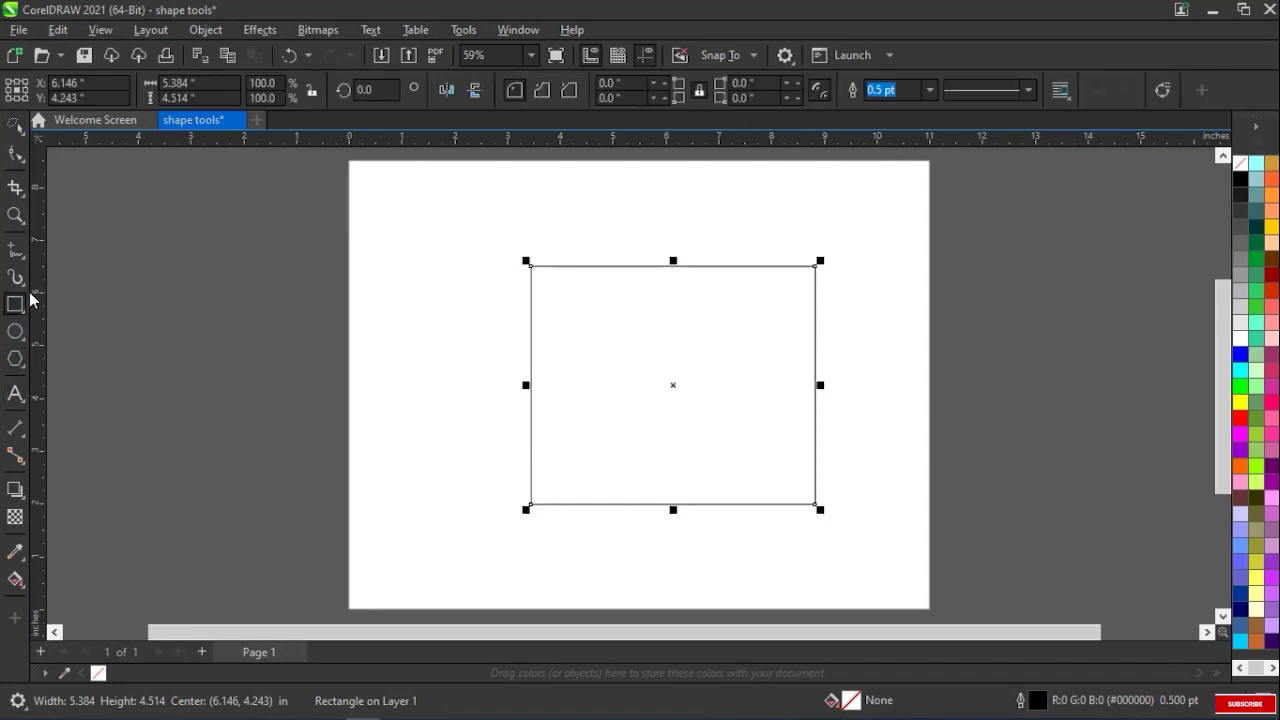
{"action": "left_click", "coordinate": [20, 136]}
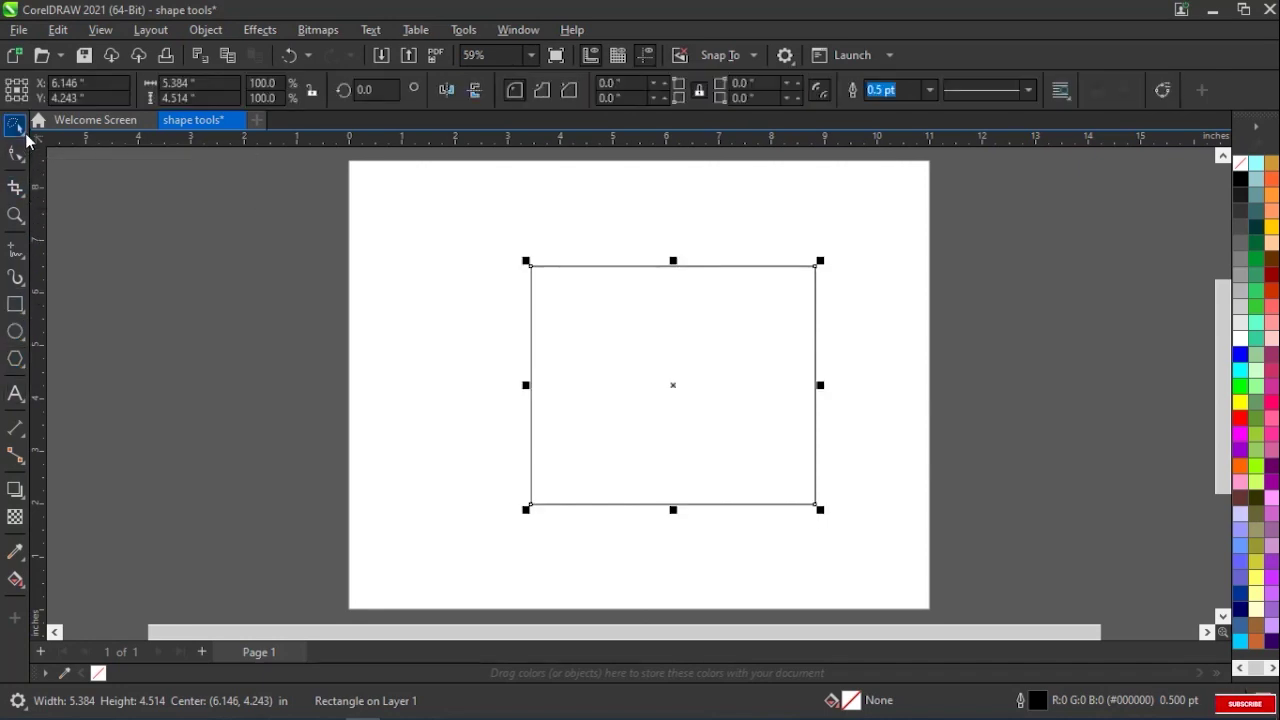
{"action": "left_click", "coordinate": [24, 134]}
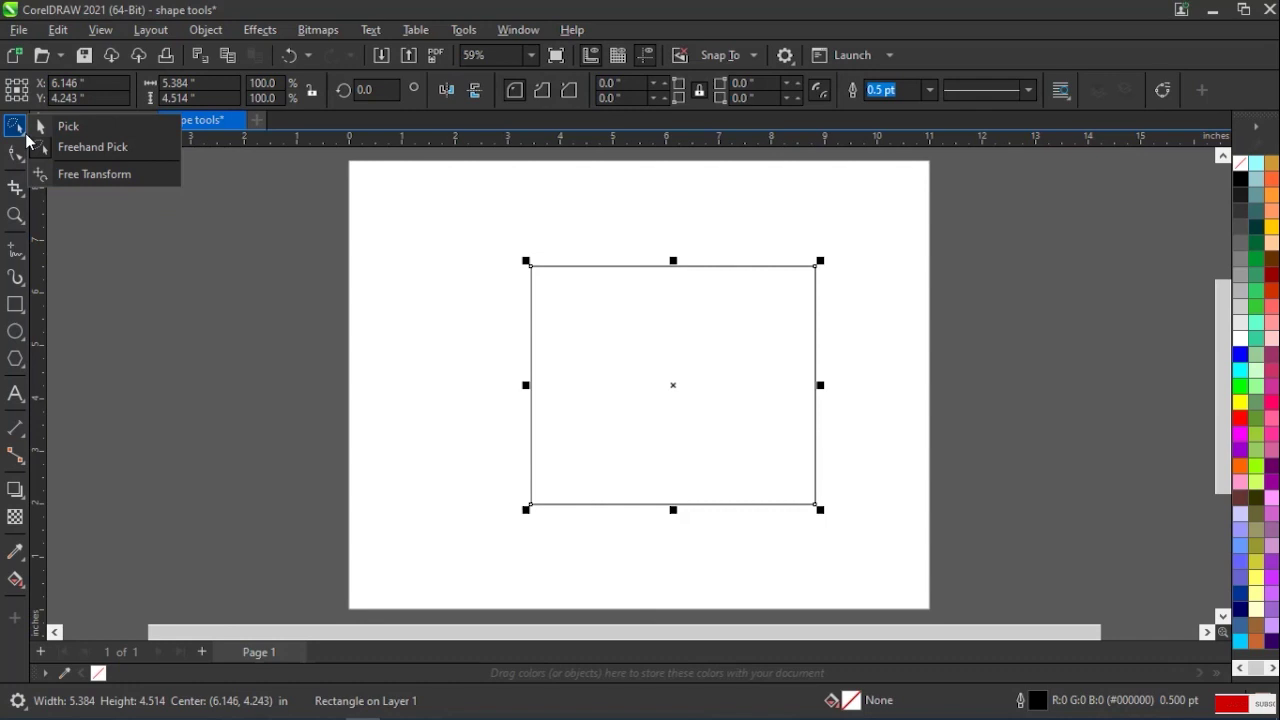
{"action": "left_click", "coordinate": [63, 175]}
{"action": "left_click_drag", "start_coordinate": [694, 397], "coordinate": [744, 430]}
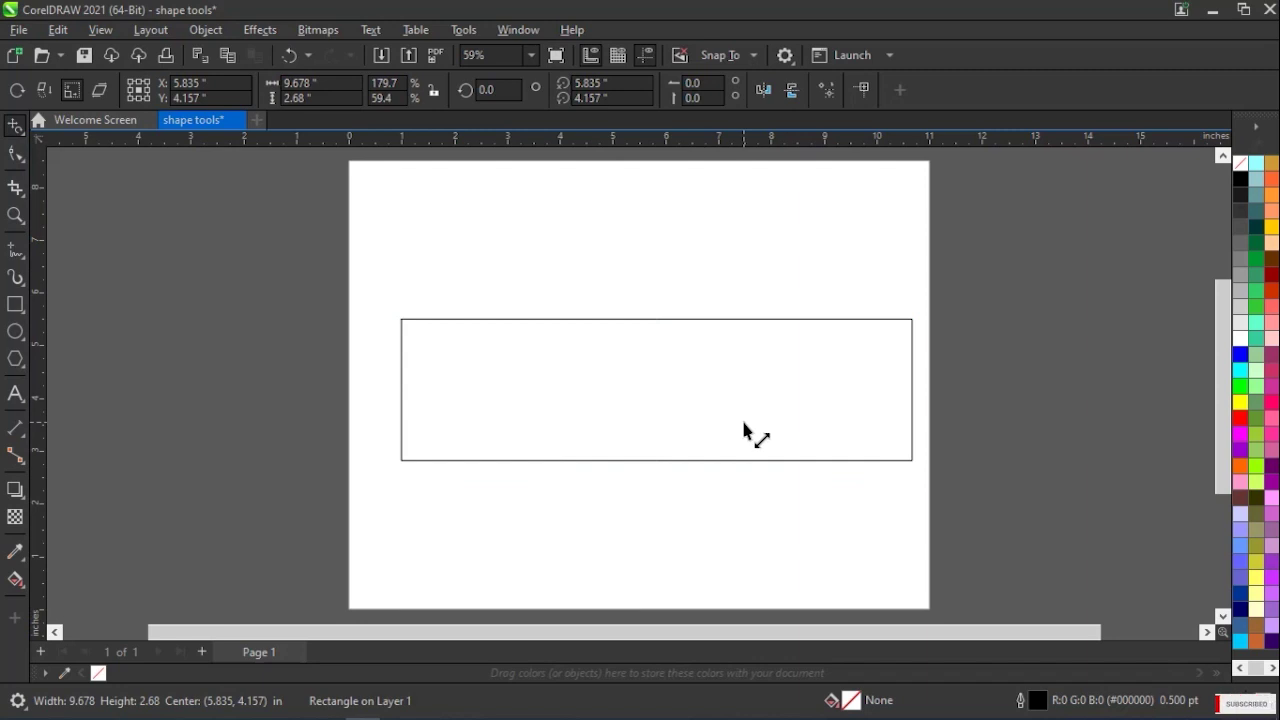
{"action": "left_click_drag", "start_coordinate": [720, 428], "coordinate": [680, 350]}
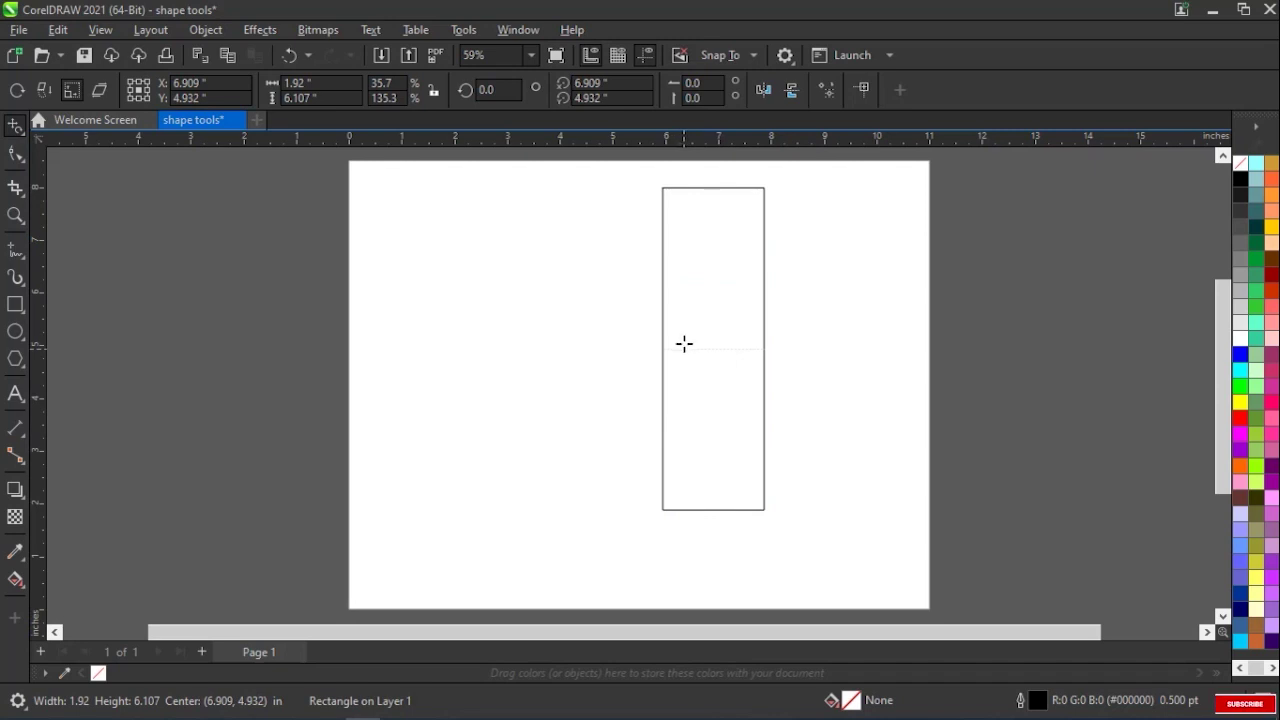
{"action": "left_click_drag", "start_coordinate": [686, 346], "coordinate": [781, 450]}
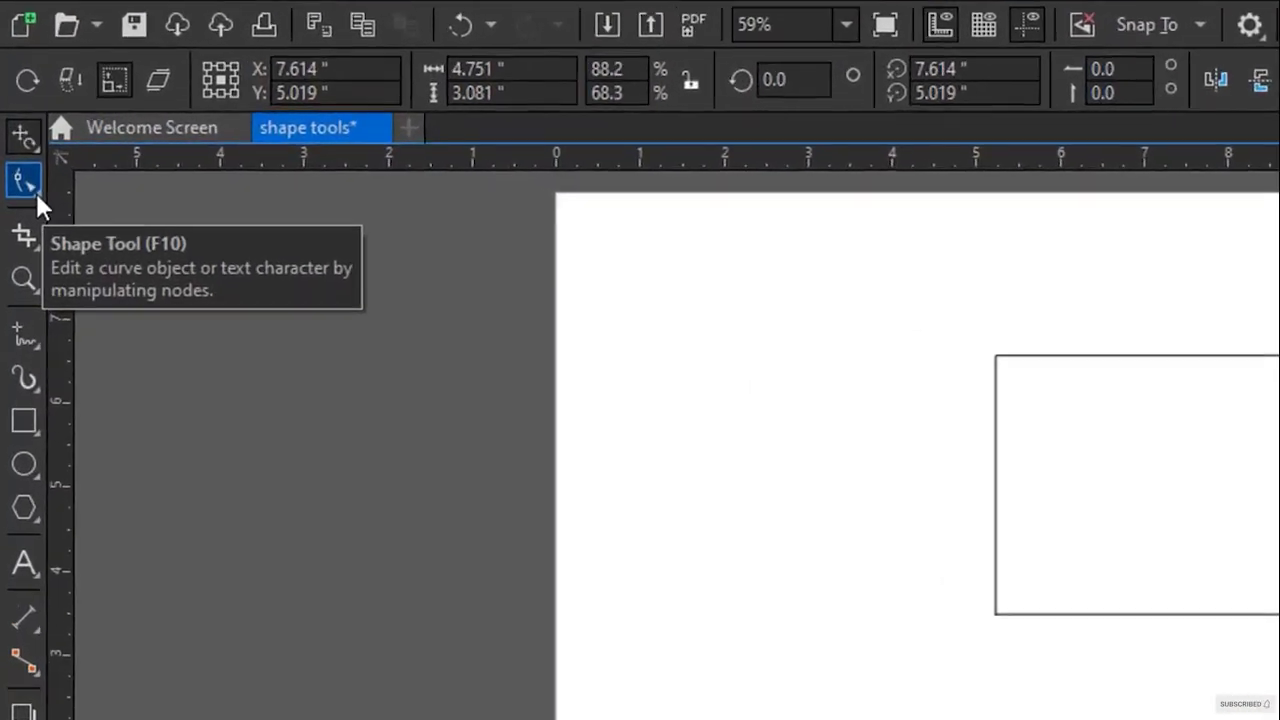
Round all four corners of the rectangle with the Shape tool, ending at a radius of about 0.23 in.
{"action": "left_click", "coordinate": [23, 163]}
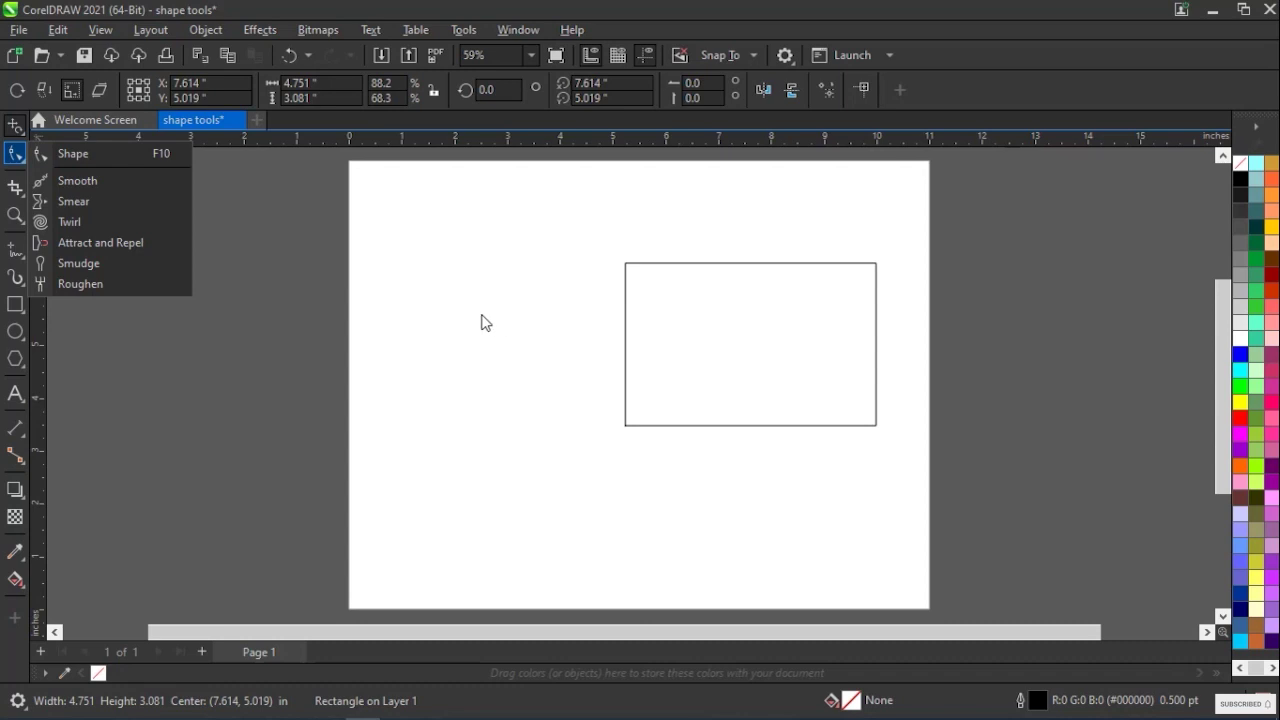
{"action": "left_click", "coordinate": [99, 156]}
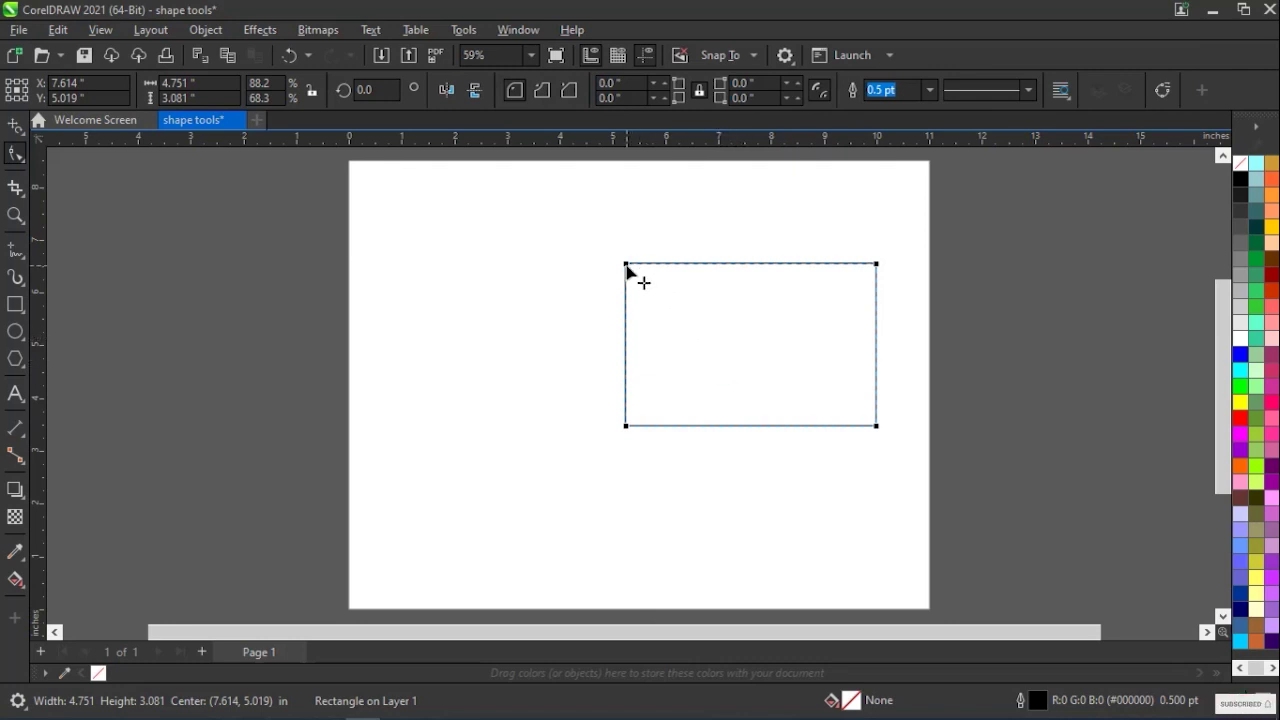
{"action": "left_click", "coordinate": [642, 432]}
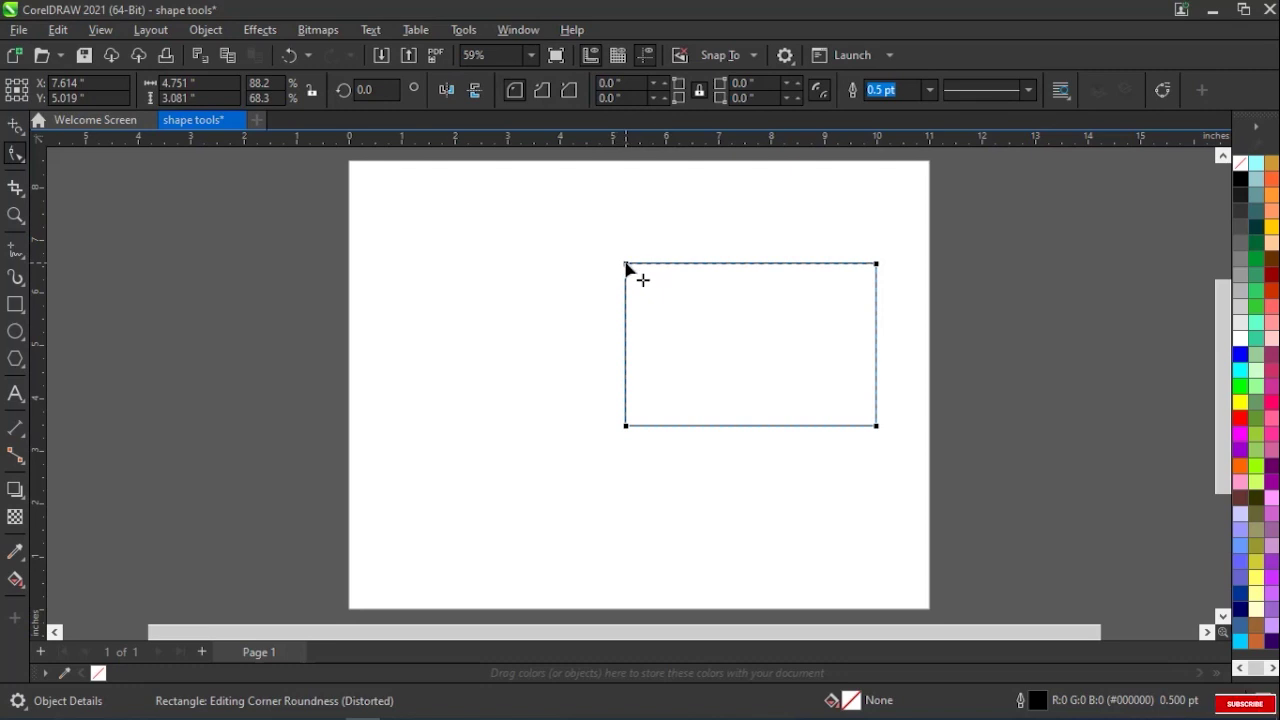
{"action": "left_click_drag", "start_coordinate": [627, 267], "coordinate": [688, 314]}
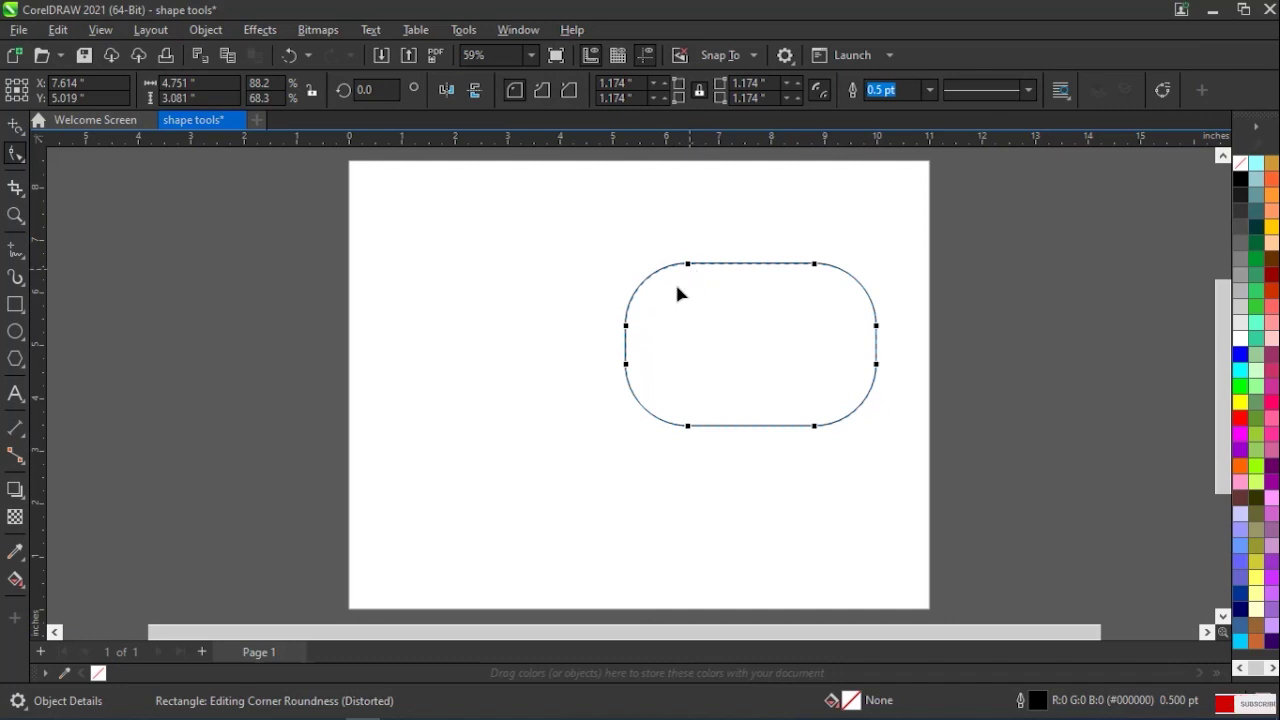
{"action": "left_click_drag", "start_coordinate": [626, 326], "coordinate": [580, 277]}
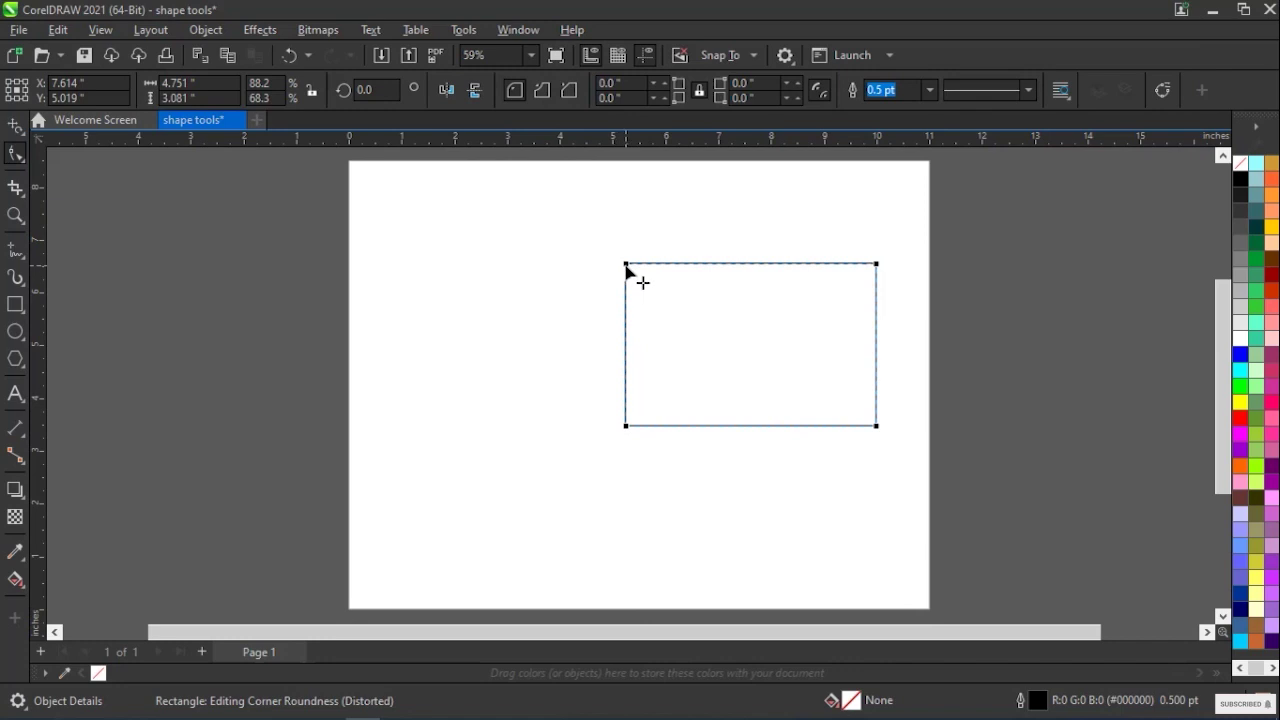
{"action": "left_click_drag", "start_coordinate": [626, 267], "coordinate": [641, 270]}
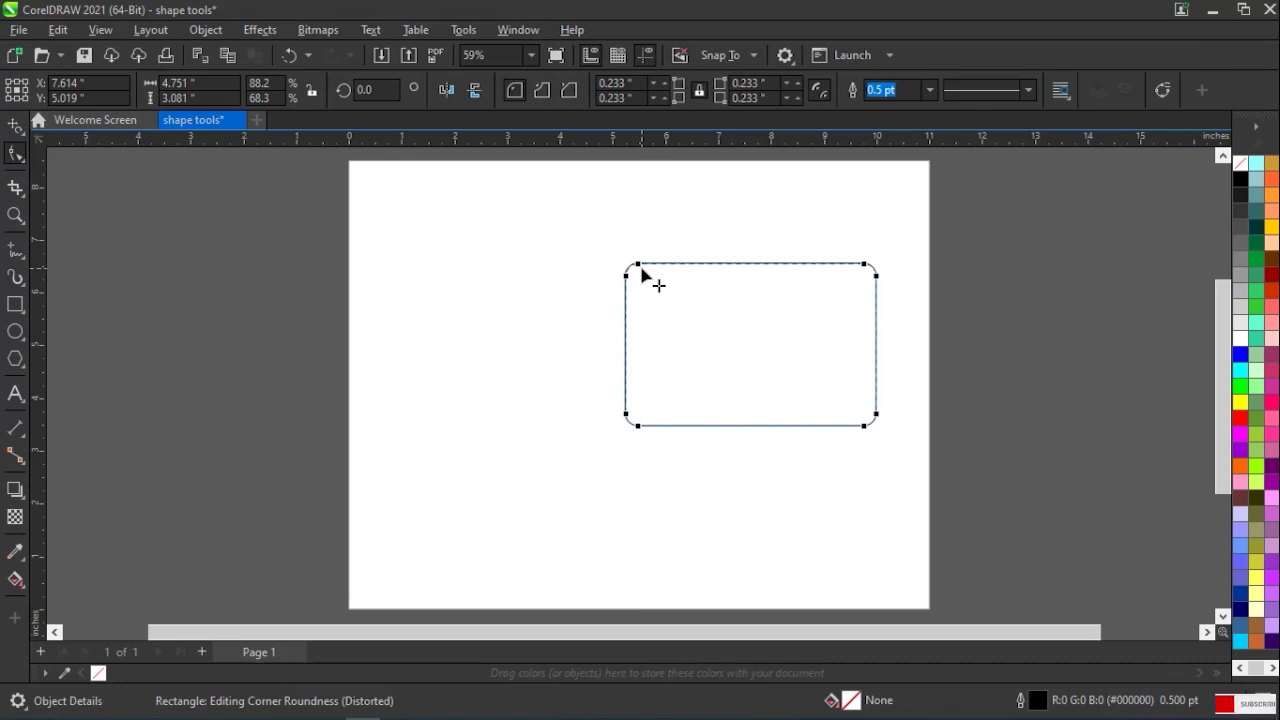
Scale the rounded rectangle down to about 1.93 × 1.25 in and move it into the upper-left corner of the page.
{"action": "left_click", "coordinate": [15, 126]}
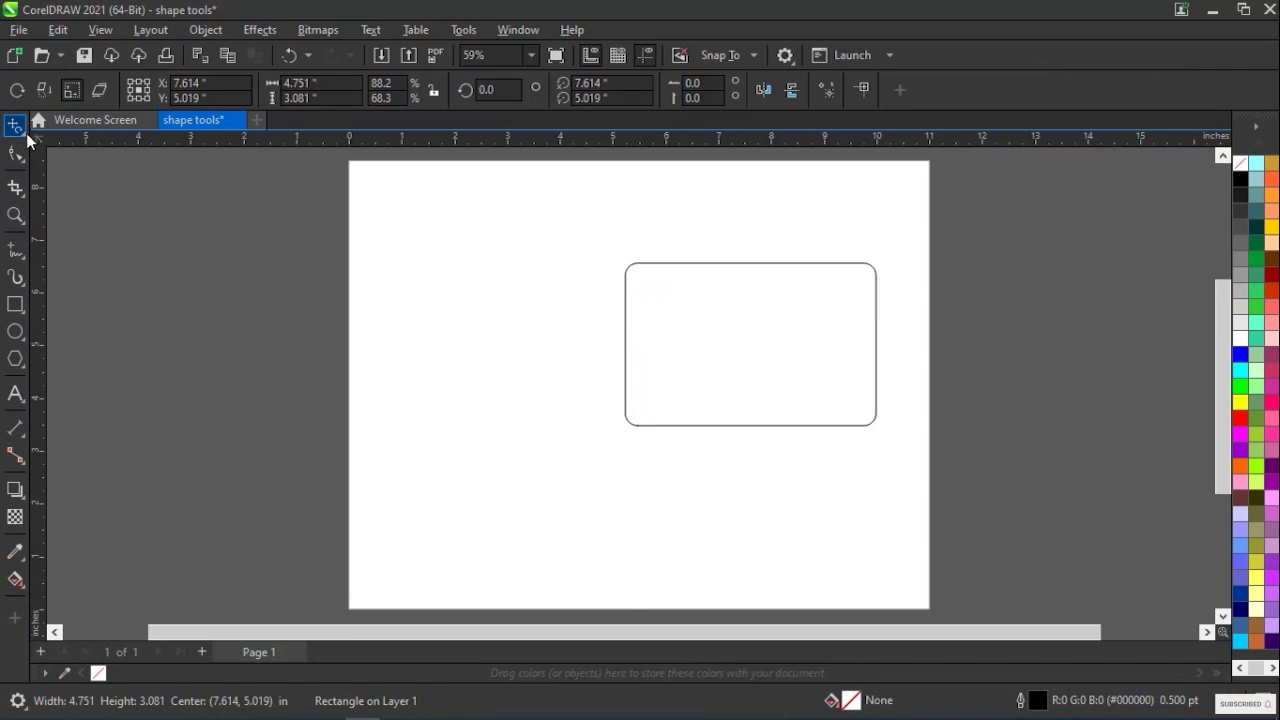
{"action": "left_click", "coordinate": [22, 134]}
{"action": "left_click", "coordinate": [68, 130]}
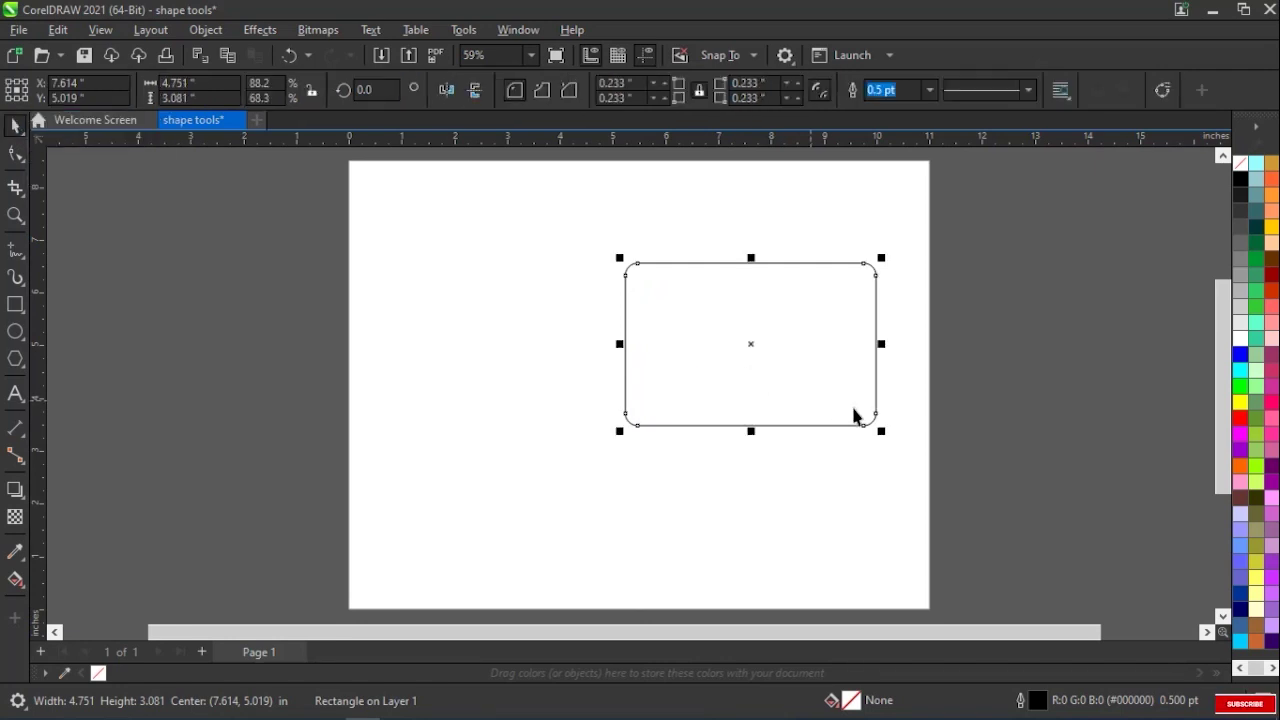
{"action": "left_click_drag", "start_coordinate": [883, 436], "coordinate": [736, 334]}
{"action": "left_click_drag", "start_coordinate": [677, 296], "coordinate": [420, 215]}
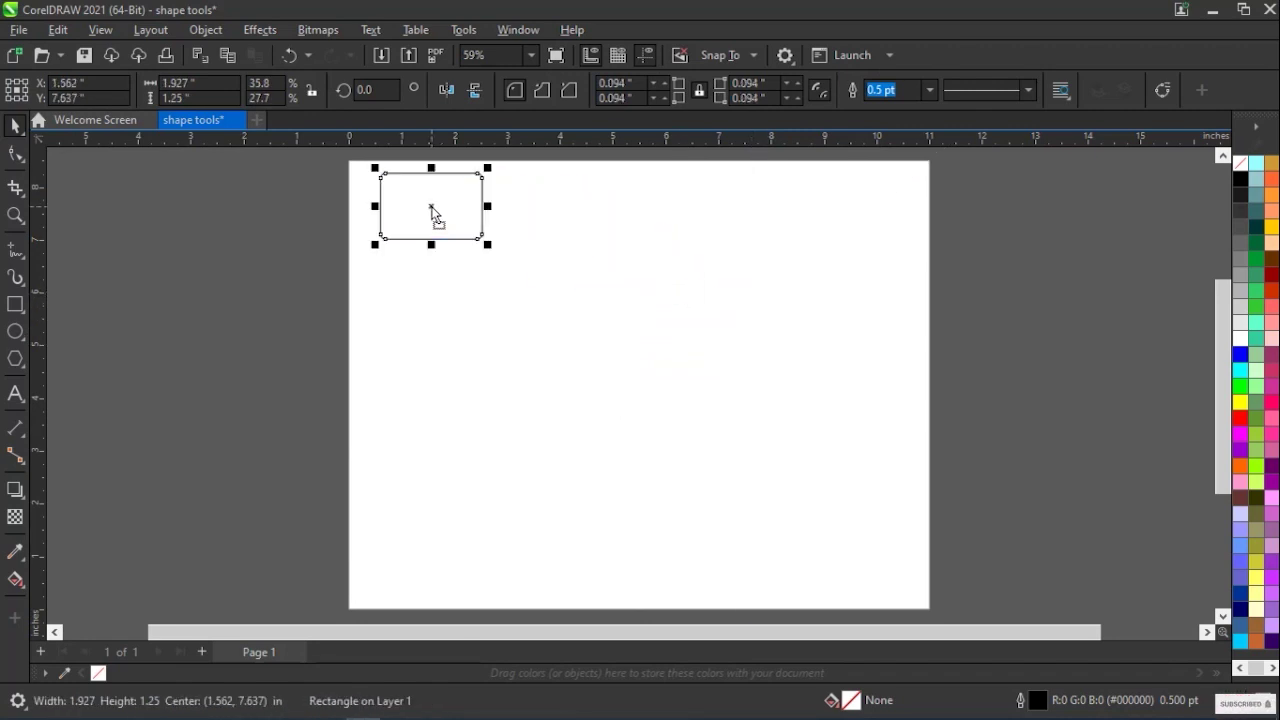
Draw a second rectangle about 4.14 × 2.68 in near the middle of the page.
{"action": "left_click", "coordinate": [22, 306]}
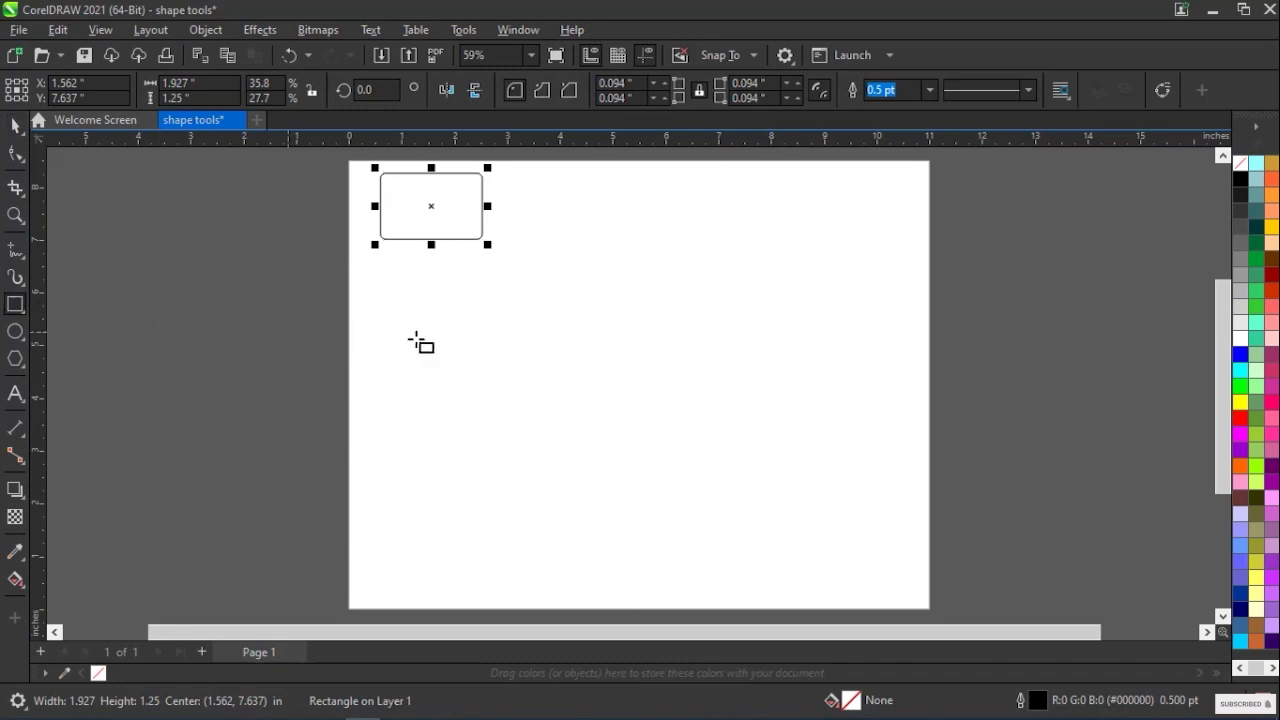
{"action": "left_click", "coordinate": [552, 296]}
{"action": "left_click_drag", "start_coordinate": [584, 334], "coordinate": [770, 437]}
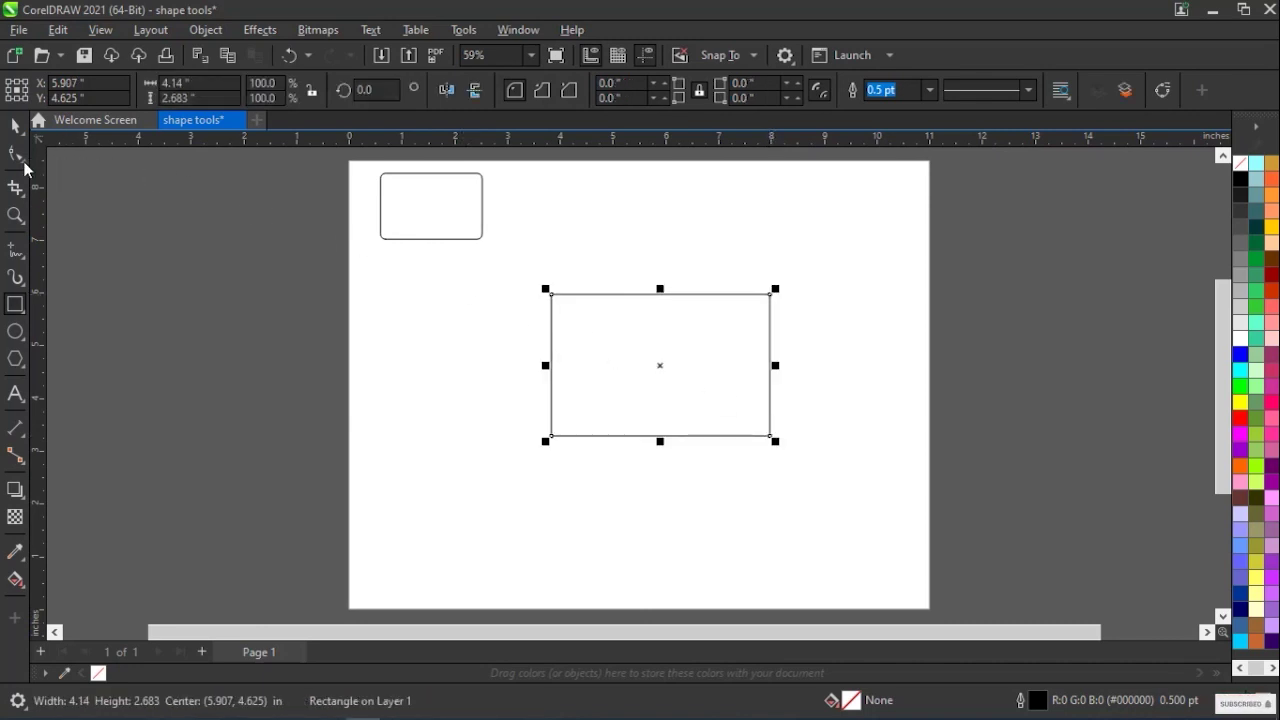
Switch to the Smooth tool and set its nib size to 2 in.
{"action": "left_click", "coordinate": [24, 165]}
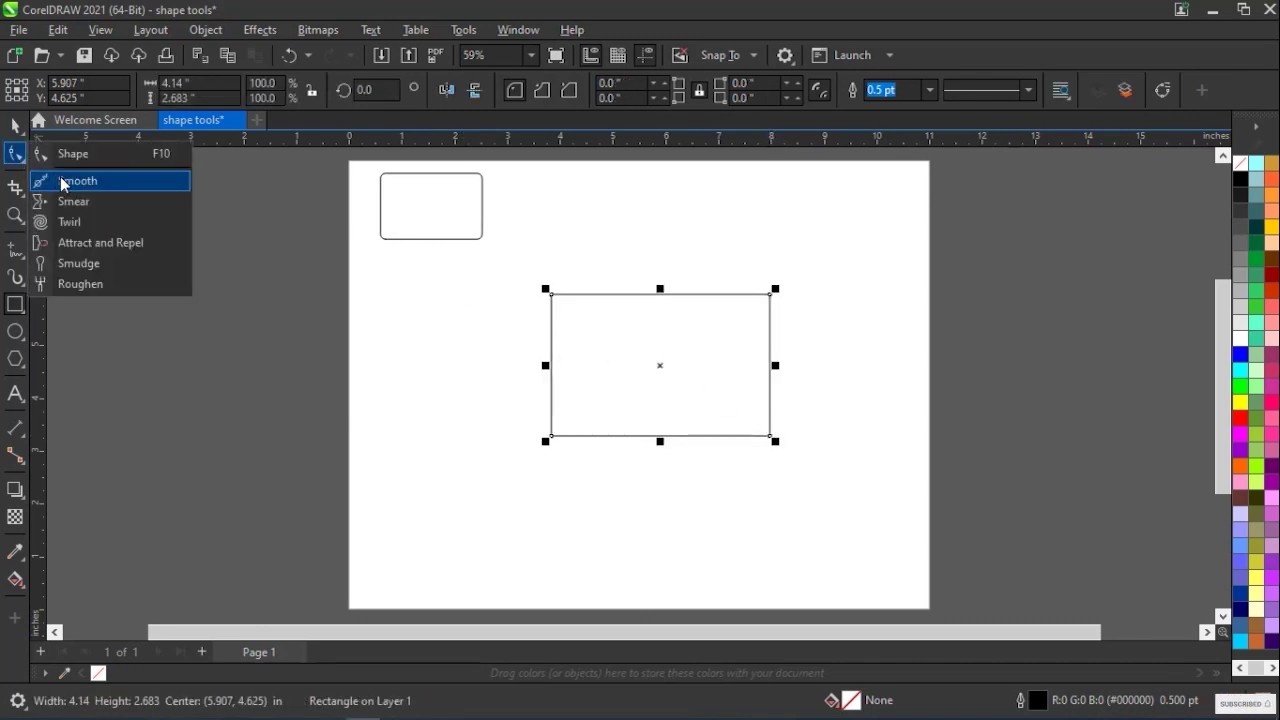
{"action": "left_click", "coordinate": [64, 183]}
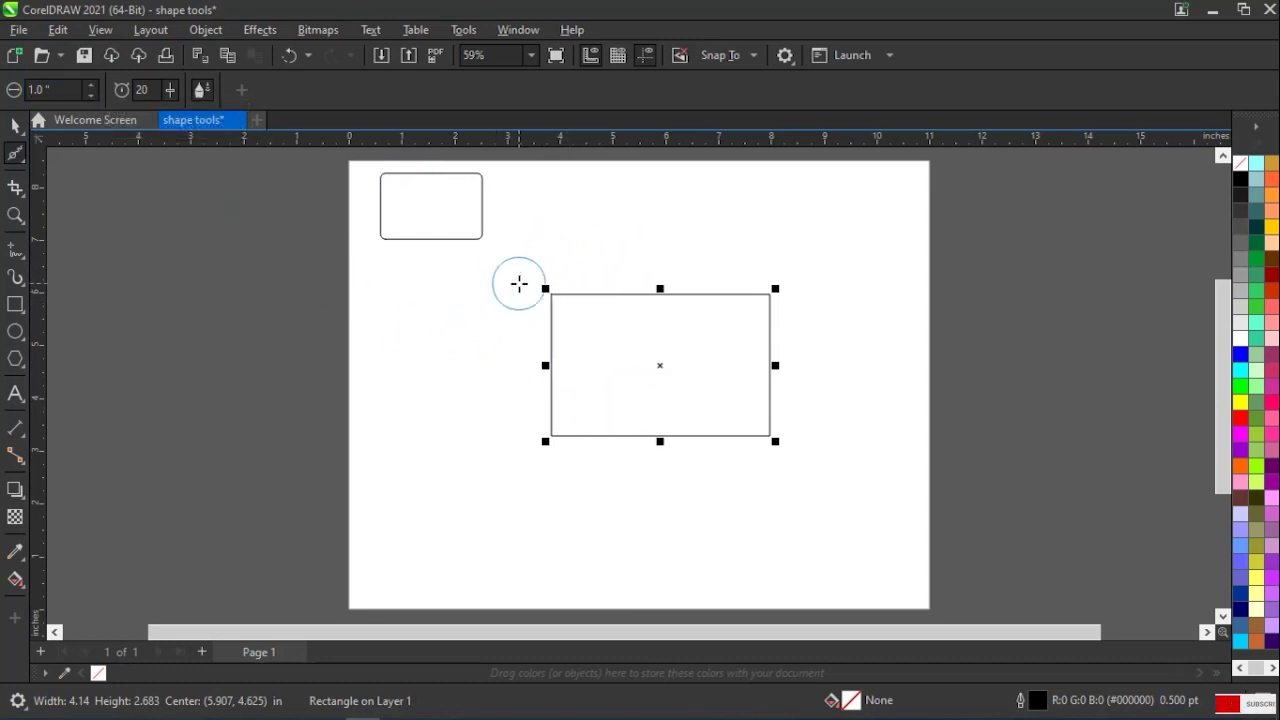
{"action": "left_click", "coordinate": [93, 86]}
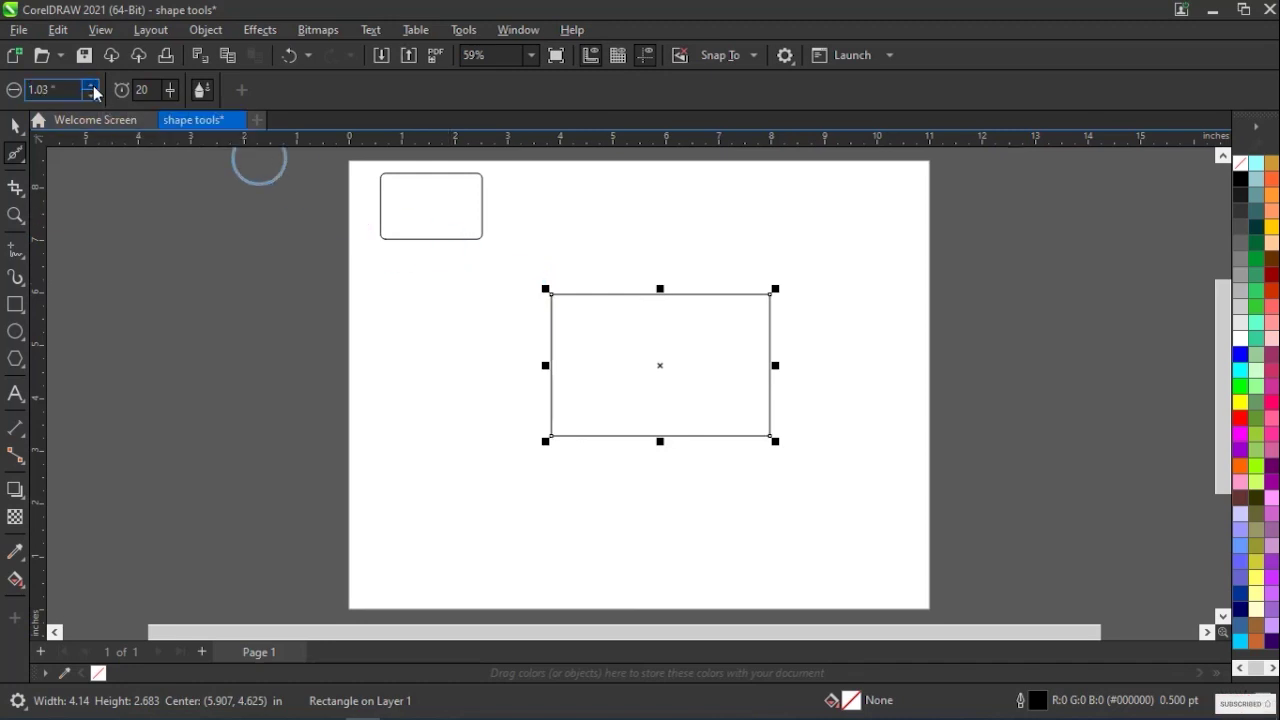
{"action": "left_click", "coordinate": [434, 289]}
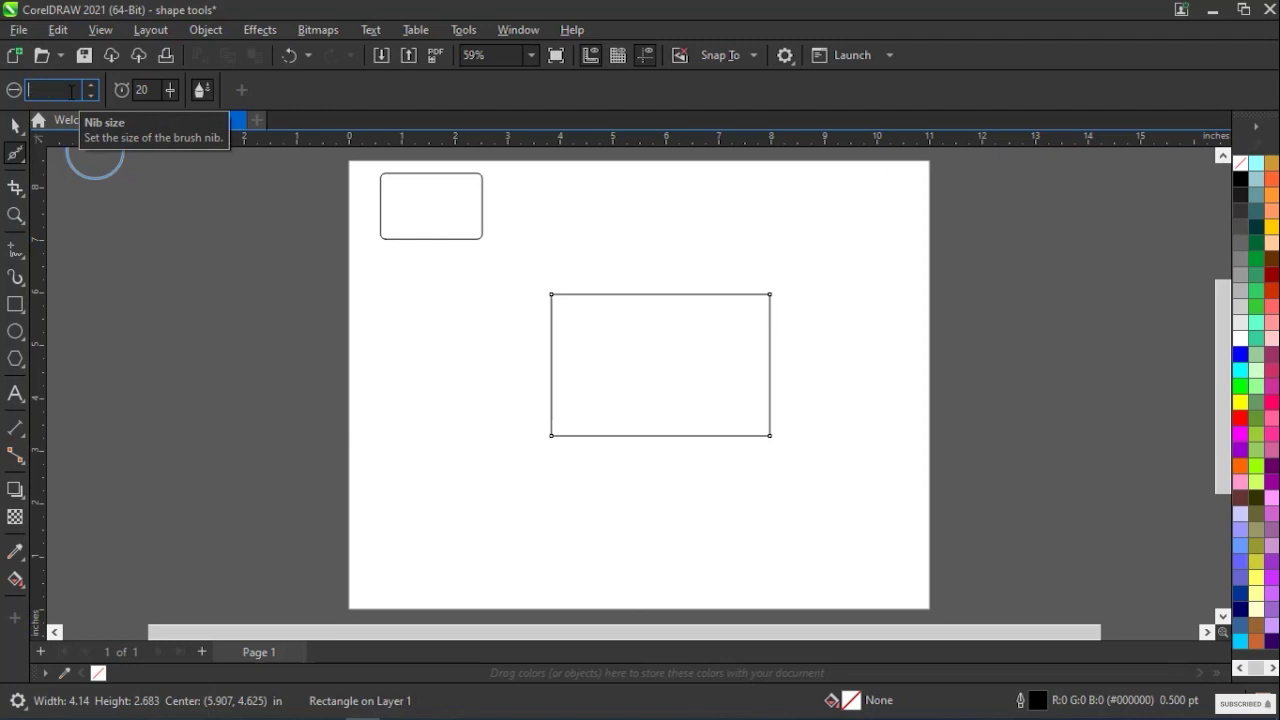
{"action": "type", "text": "2"}
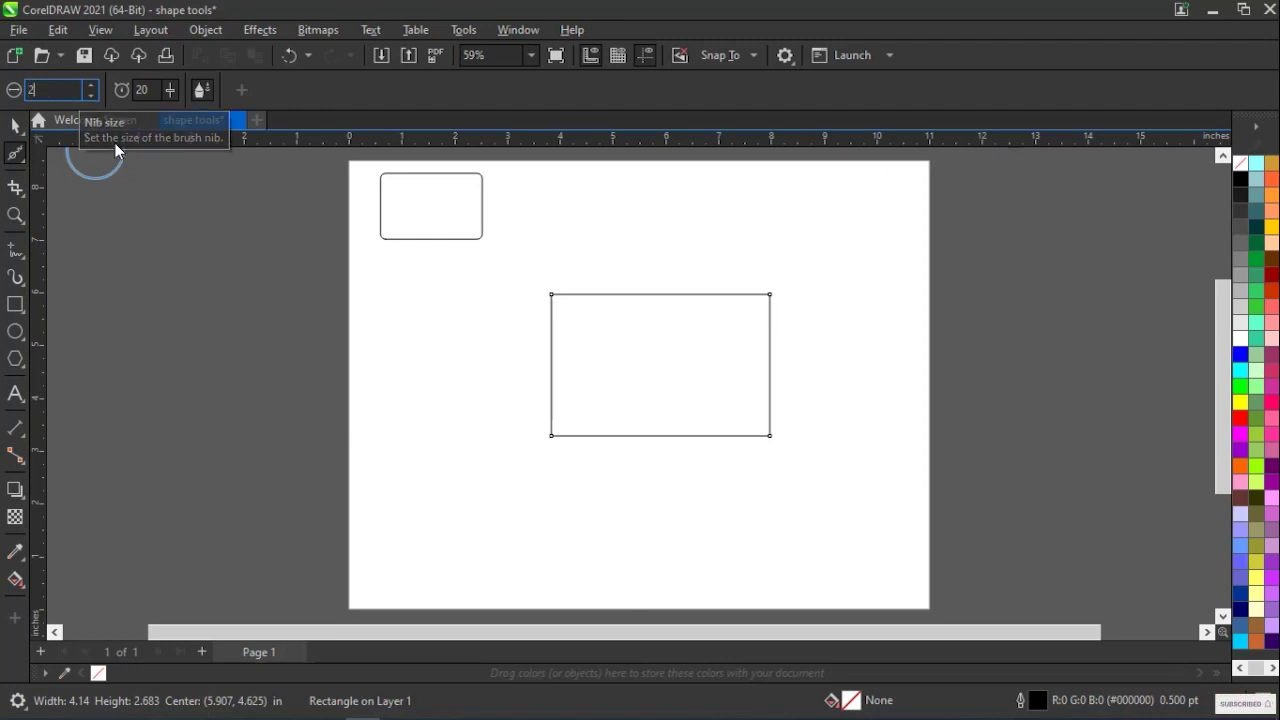
{"action": "key", "text": "Return"}
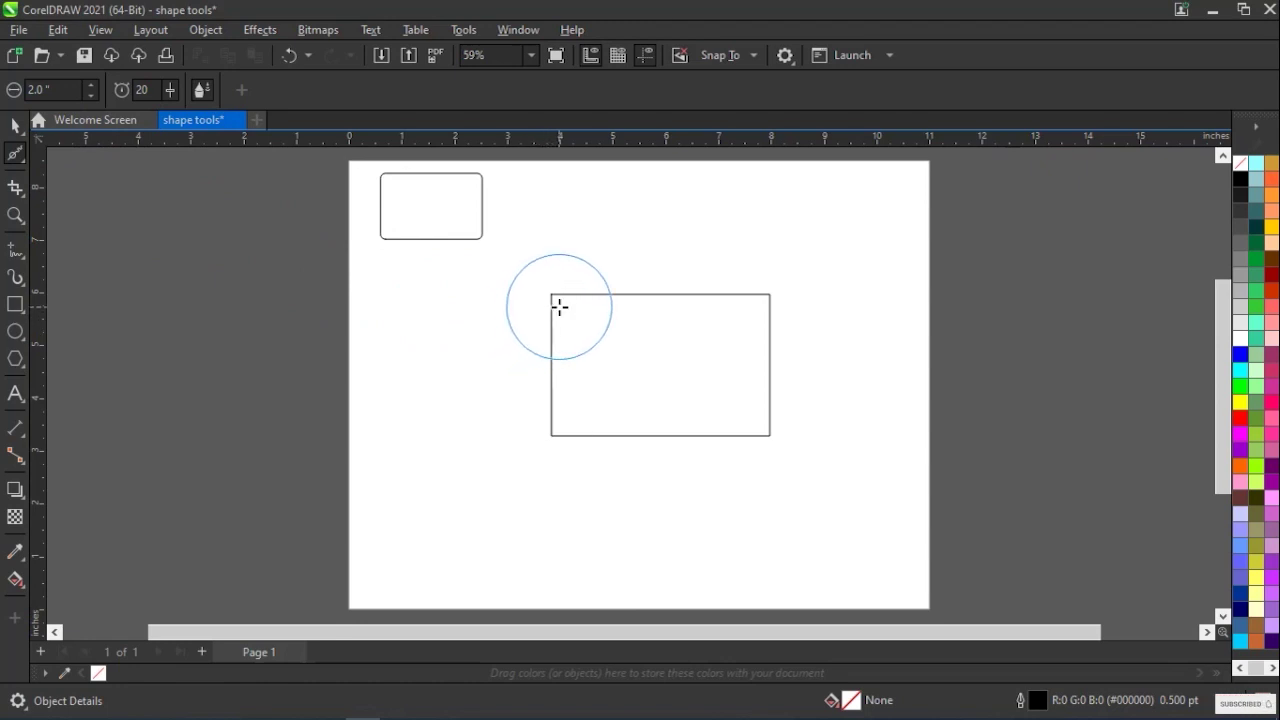
Set the Smooth tool's rate to 56.
{"action": "left_click", "coordinate": [170, 86]}
{"action": "left_click_drag", "start_coordinate": [175, 91], "coordinate": [193, 94]}
{"action": "left_click", "coordinate": [197, 92]}
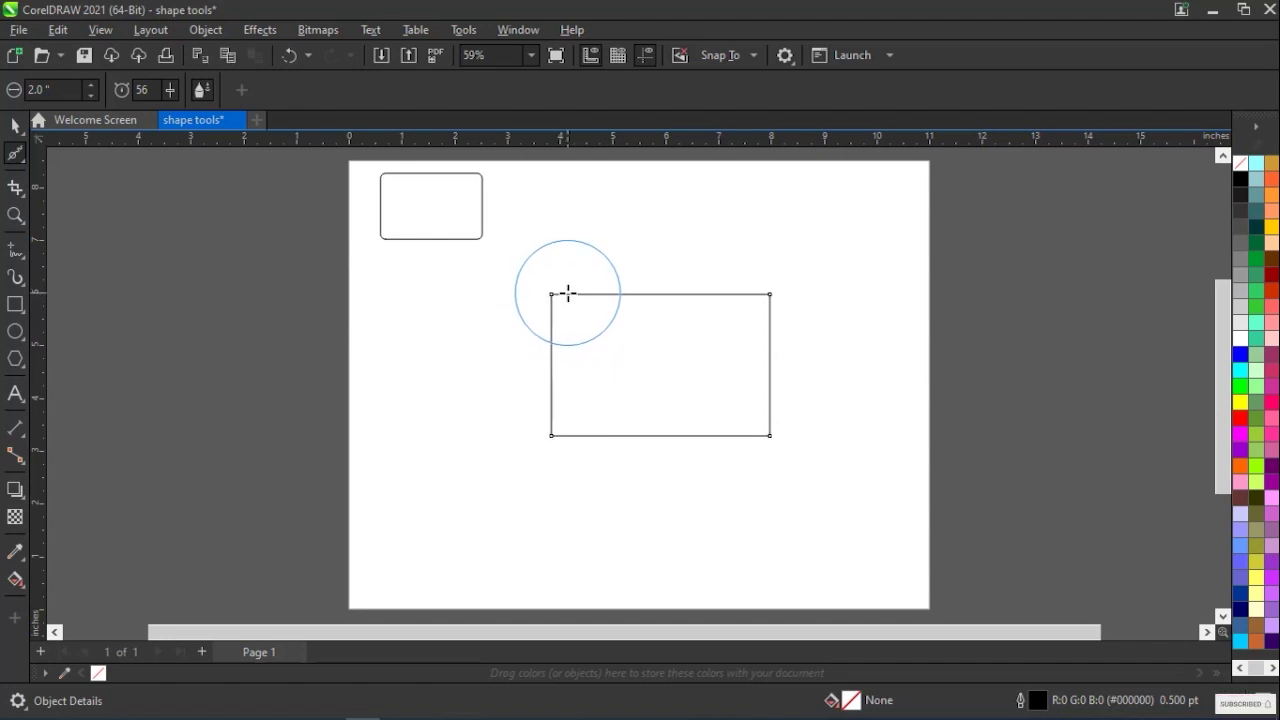
Round the second rectangle's upper-left and upper-right corners with the Smooth tool.
{"action": "scroll", "coordinate": [568, 293], "scroll_direction": "up", "scroll_amount": 3}
{"action": "scroll", "coordinate": [568, 297], "scroll_direction": "up", "scroll_amount": 4}
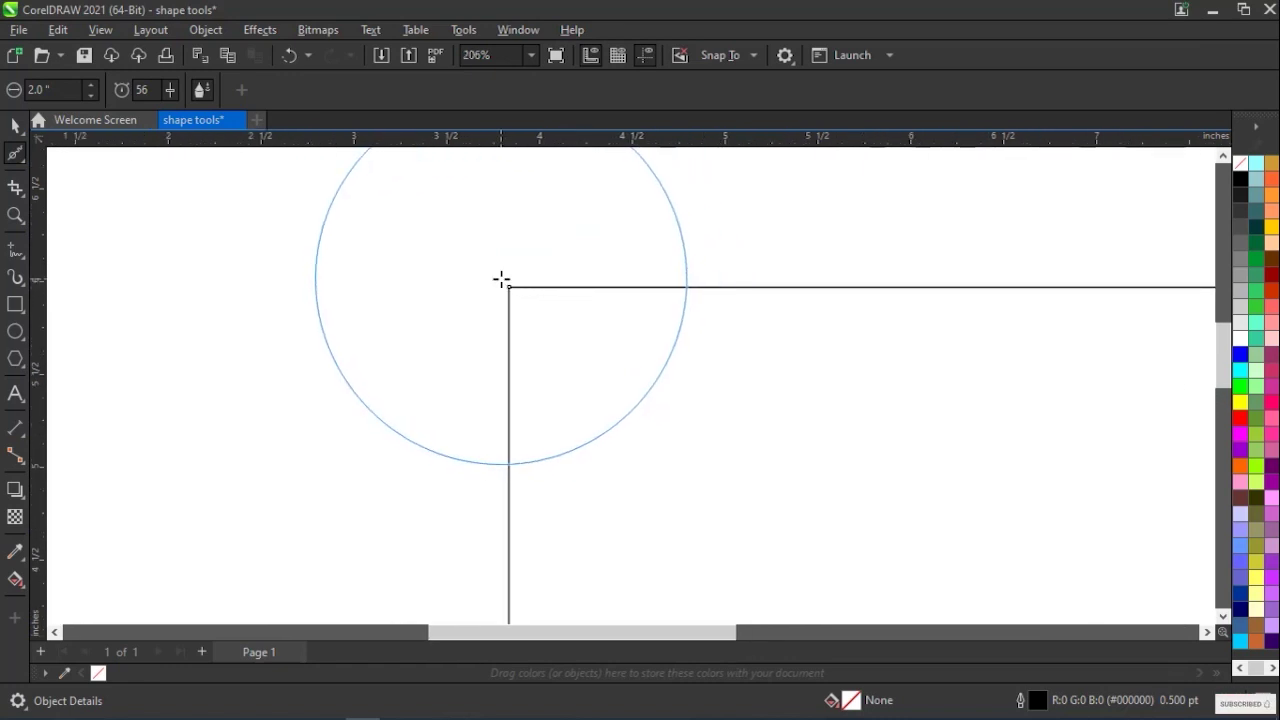
{"action": "left_click_drag", "start_coordinate": [503, 283], "coordinate": [606, 386]}
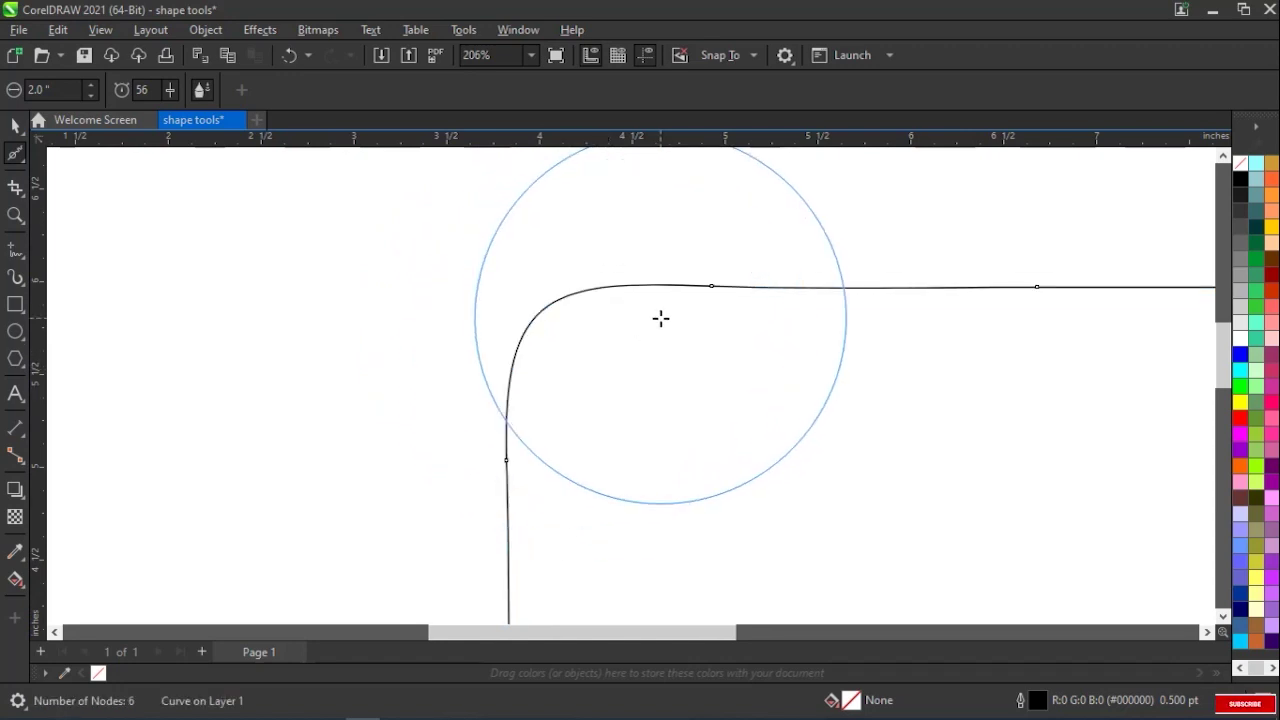
{"action": "scroll", "coordinate": [660, 318], "scroll_direction": "down", "scroll_amount": 1}
{"action": "scroll", "coordinate": [660, 318], "scroll_direction": "down", "scroll_amount": 4}
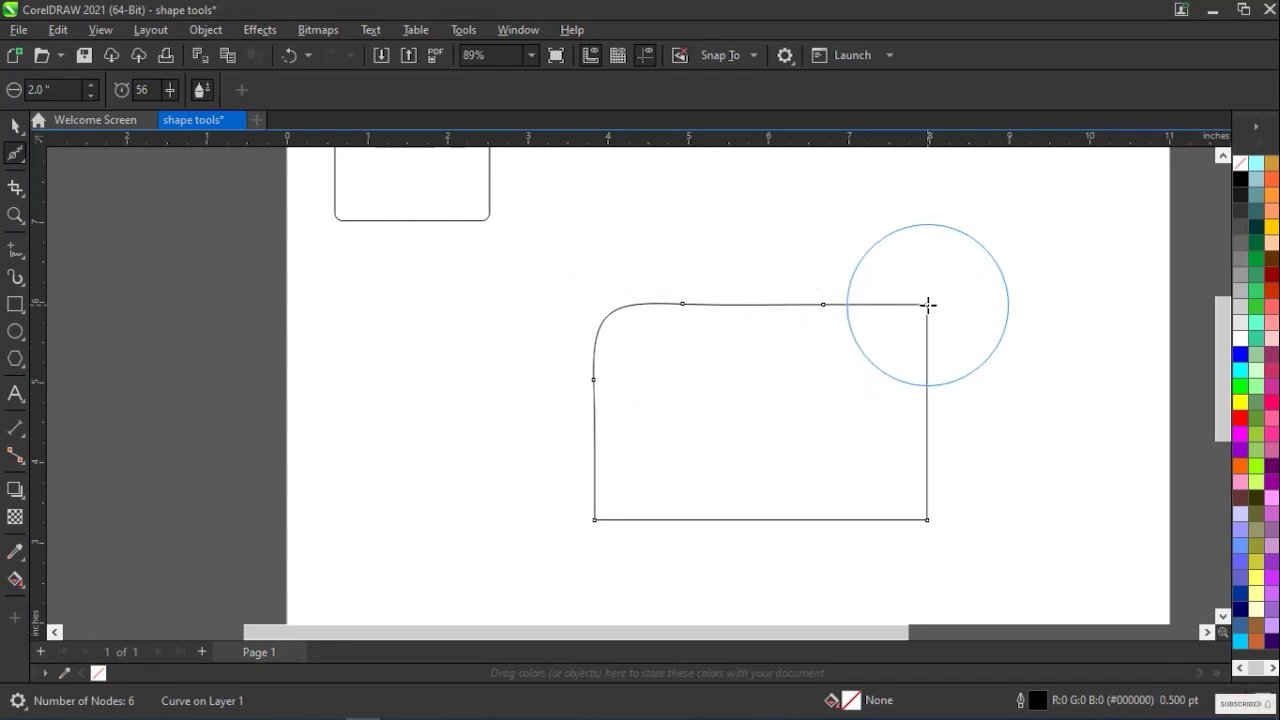
{"action": "scroll", "coordinate": [929, 303], "scroll_direction": "up", "scroll_amount": 1}
{"action": "scroll", "coordinate": [929, 303], "scroll_direction": "up", "scroll_amount": 1}
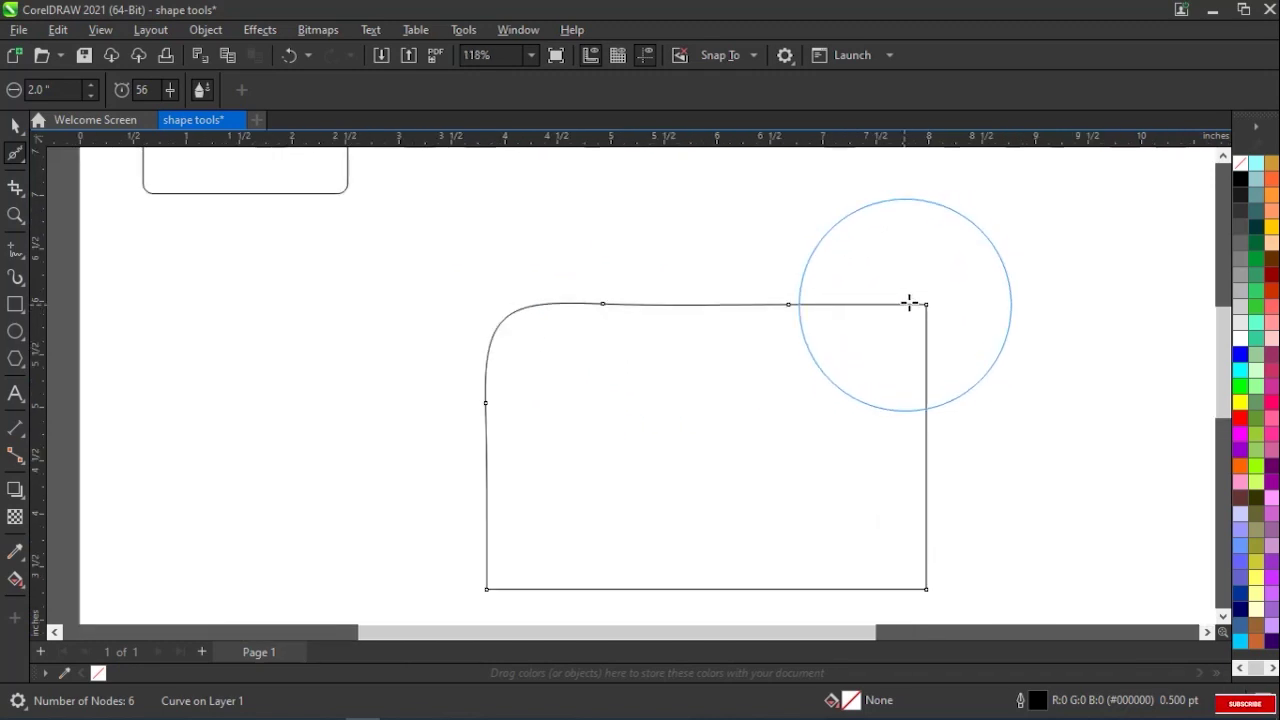
{"action": "left_click_drag", "start_coordinate": [909, 300], "coordinate": [876, 368]}
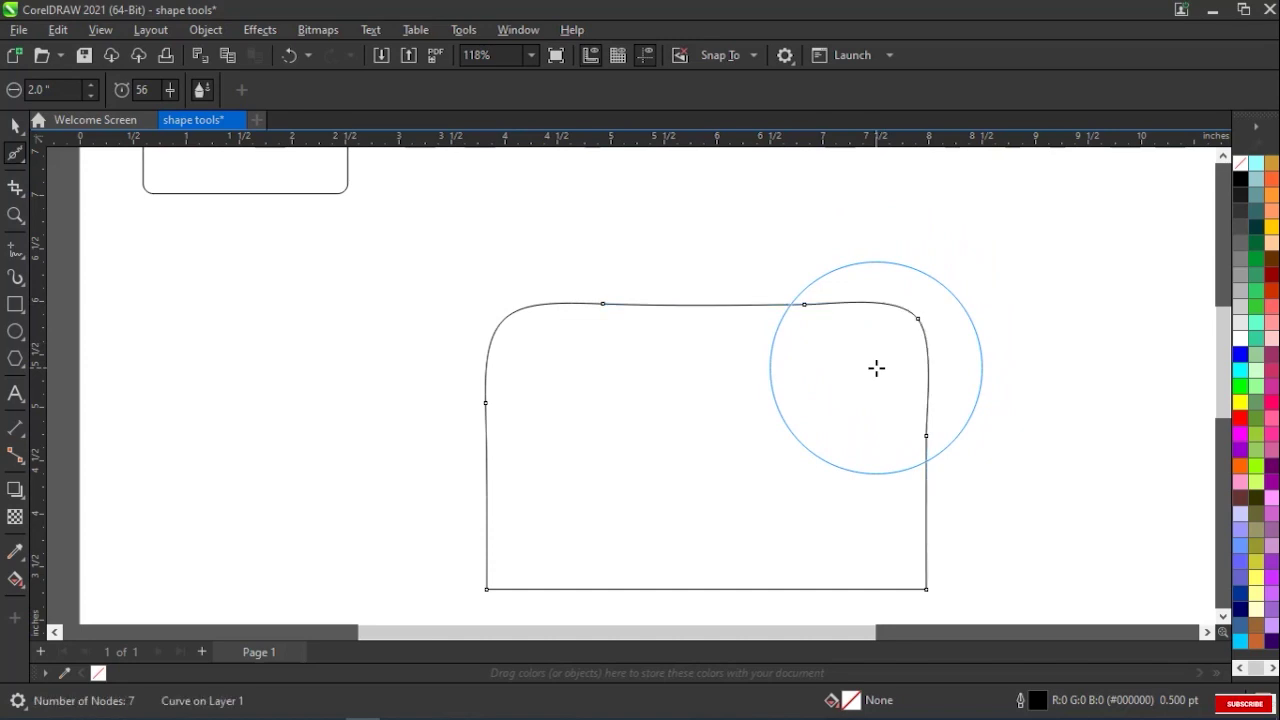
Scale the smoothed rectangle down to about 1.94 × 1.26 in and place it beside the first rounded rectangle at the page top.
{"action": "scroll", "coordinate": [876, 368], "scroll_direction": "down", "scroll_amount": 2}
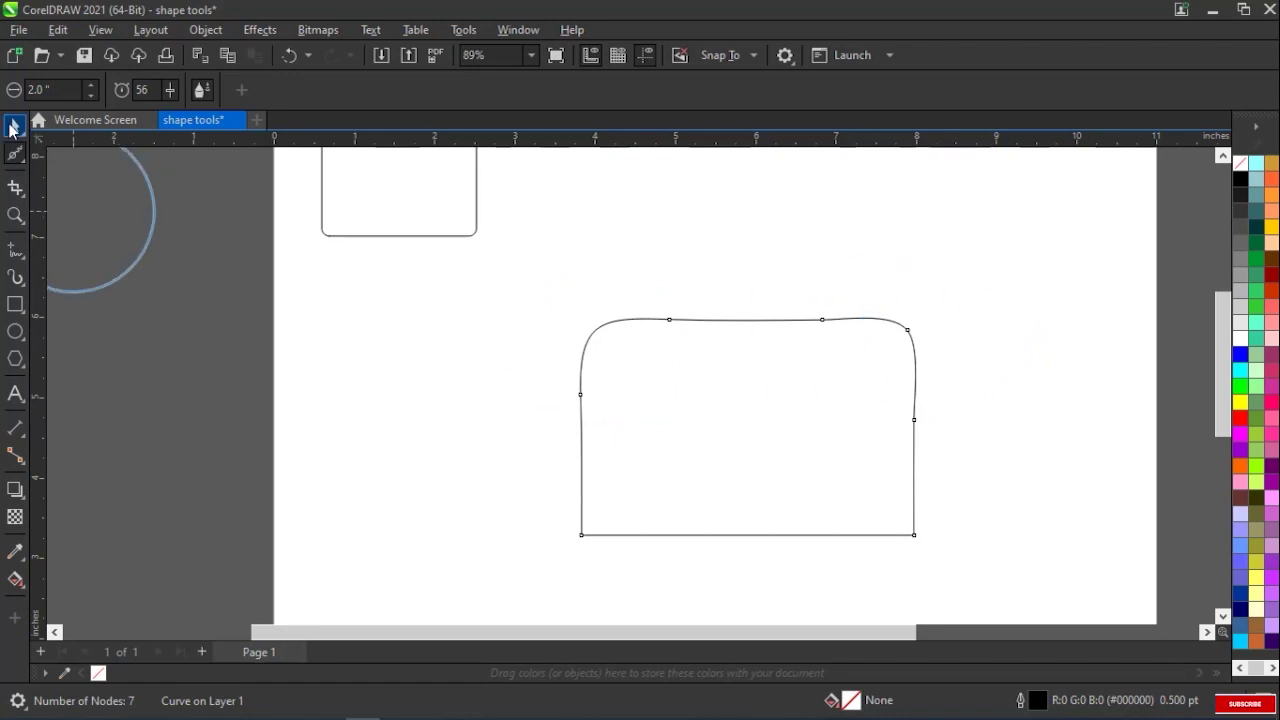
{"action": "key", "text": "space"}
{"action": "left_click_drag", "start_coordinate": [922, 541], "coordinate": [744, 427]}
{"action": "scroll", "coordinate": [1228, 385], "scroll_direction": "up", "scroll_amount": 2}
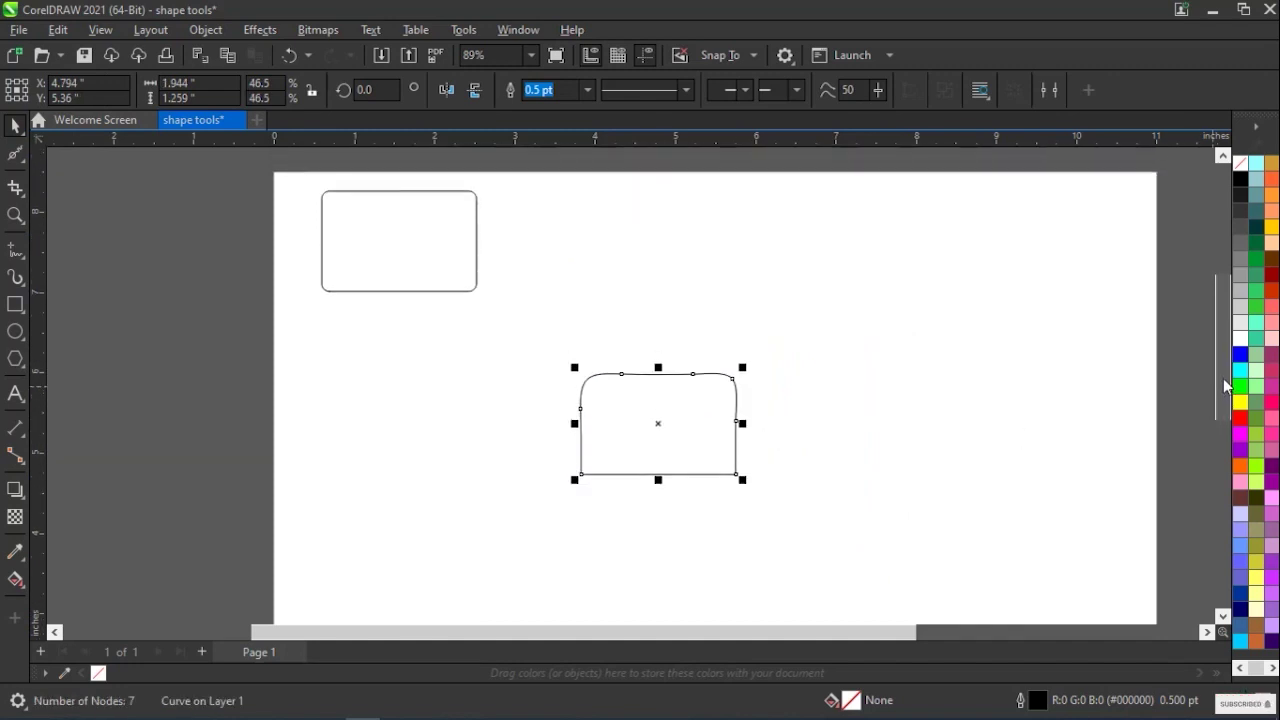
{"action": "left_click_drag", "start_coordinate": [657, 420], "coordinate": [637, 243]}
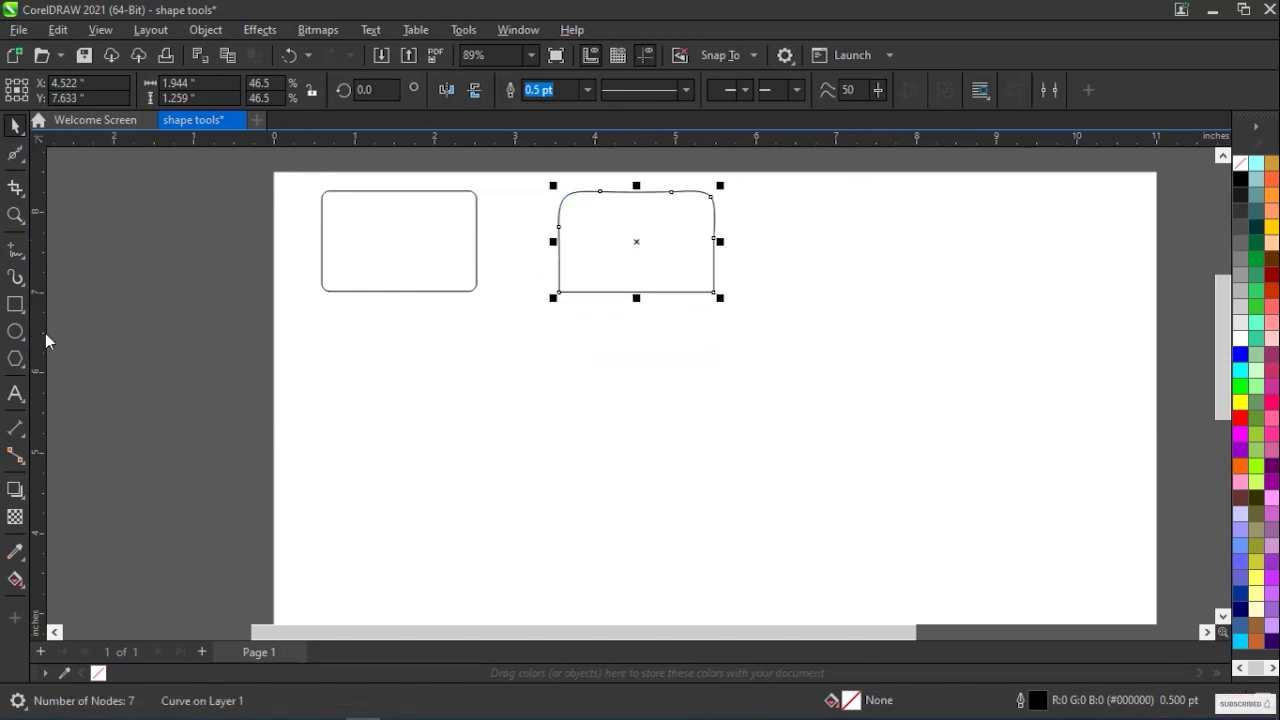
Draw a third rectangle about 3.09 × 2.30 in below the two existing shapes.
{"action": "left_click", "coordinate": [15, 304]}
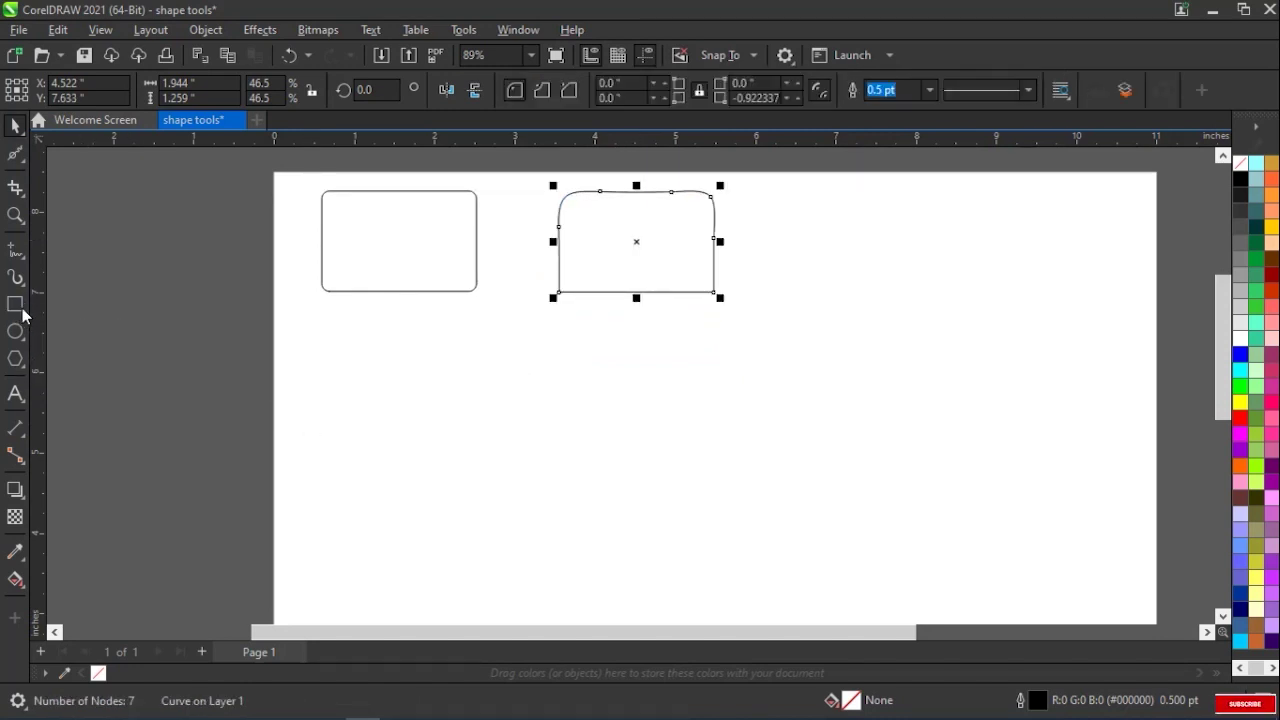
{"action": "left_click", "coordinate": [466, 367]}
{"action": "left_click_drag", "start_coordinate": [466, 367], "coordinate": [697, 550]}
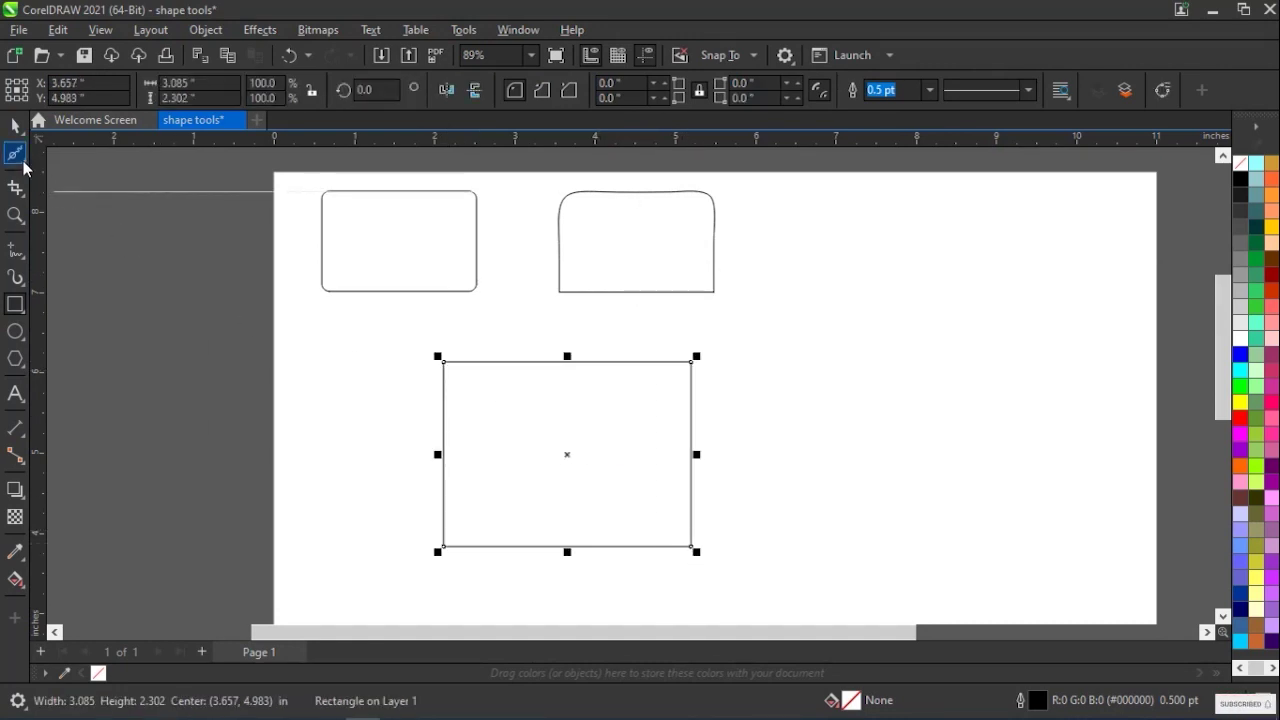
Use the Smear tool with smooth smear to pull the third rectangle's right edge and lower-right corner outward into rounded bulges.
{"action": "left_click", "coordinate": [22, 158]}
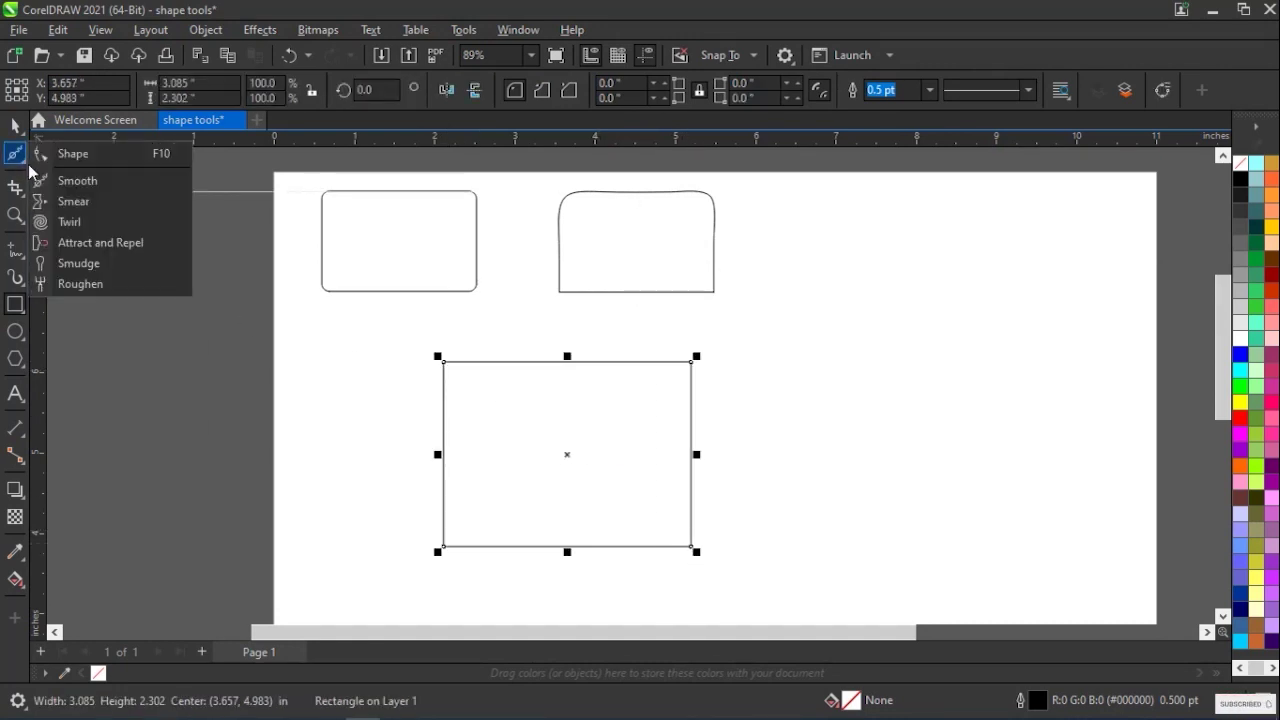
{"action": "left_click", "coordinate": [72, 203]}
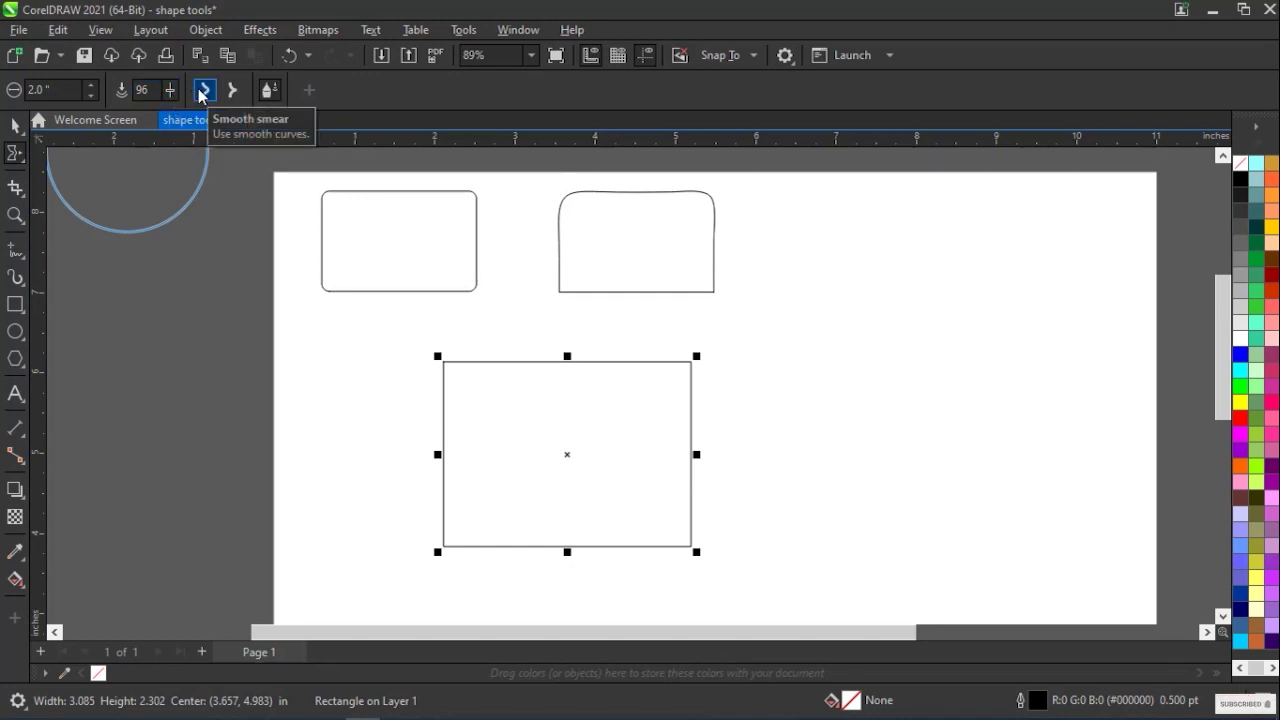
{"action": "left_click", "coordinate": [229, 93]}
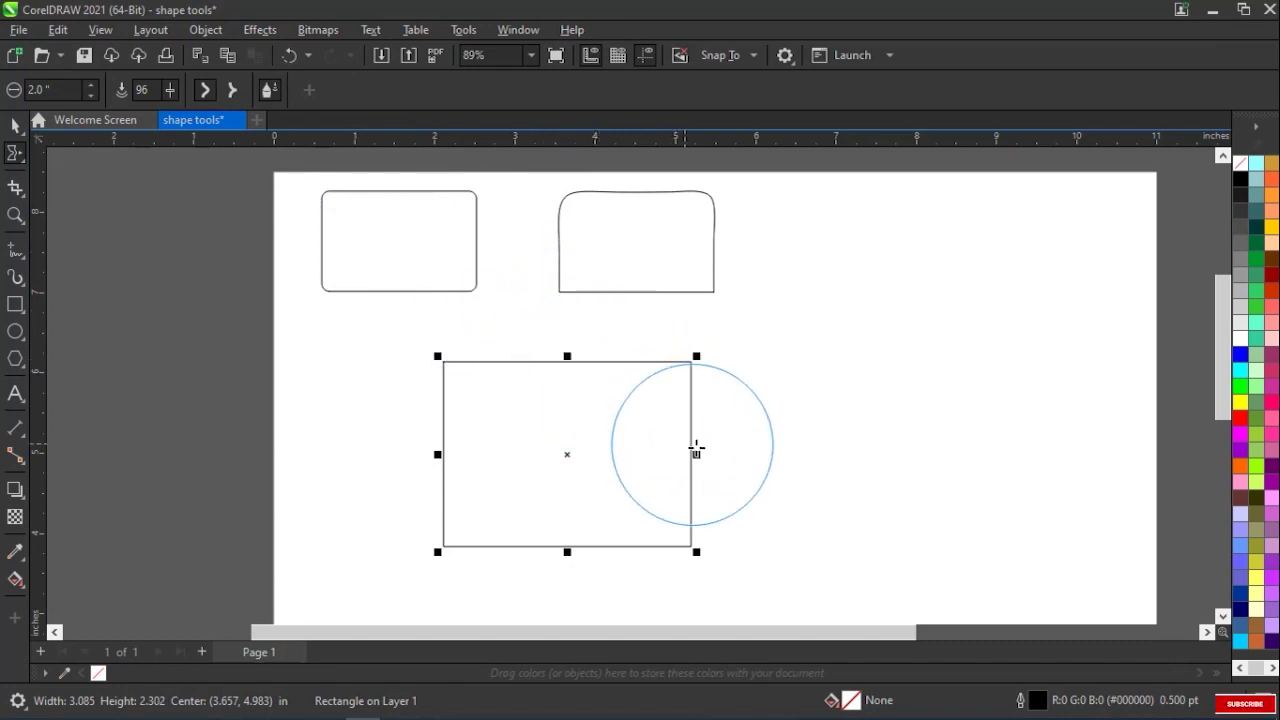
{"action": "left_click_drag", "start_coordinate": [690, 428], "coordinate": [794, 437]}
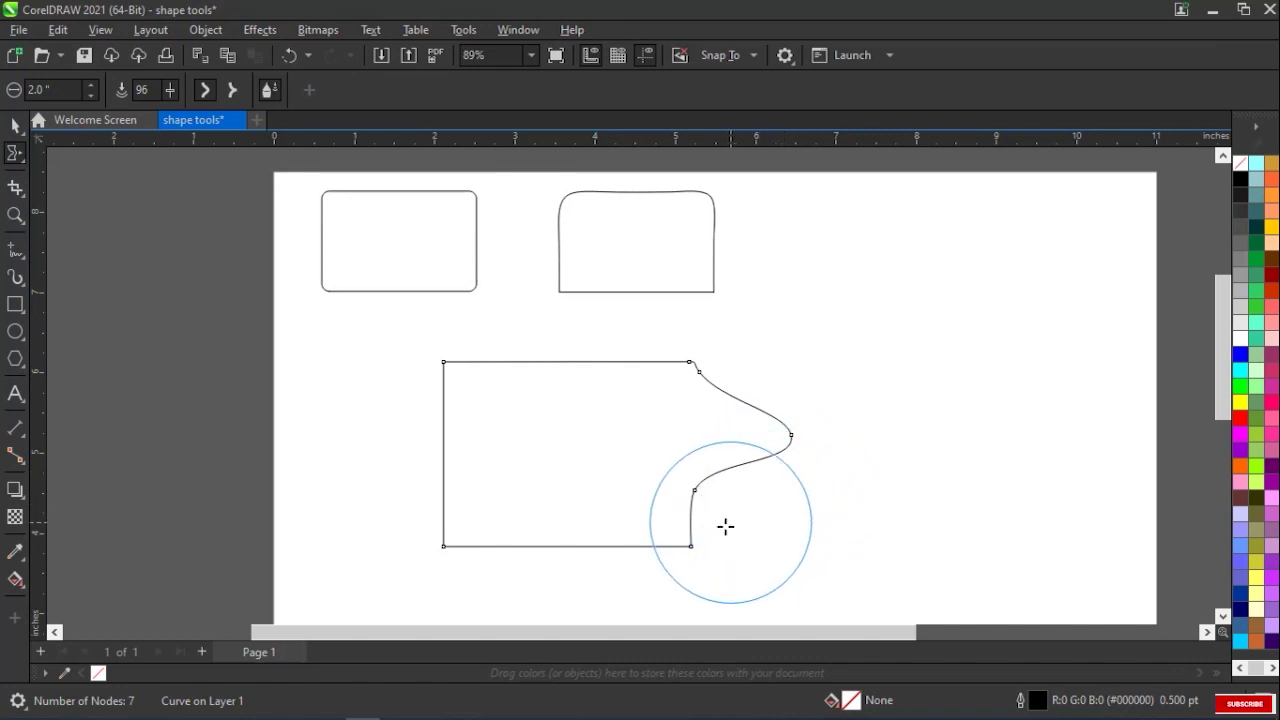
{"action": "left_click_drag", "start_coordinate": [670, 543], "coordinate": [734, 587]}
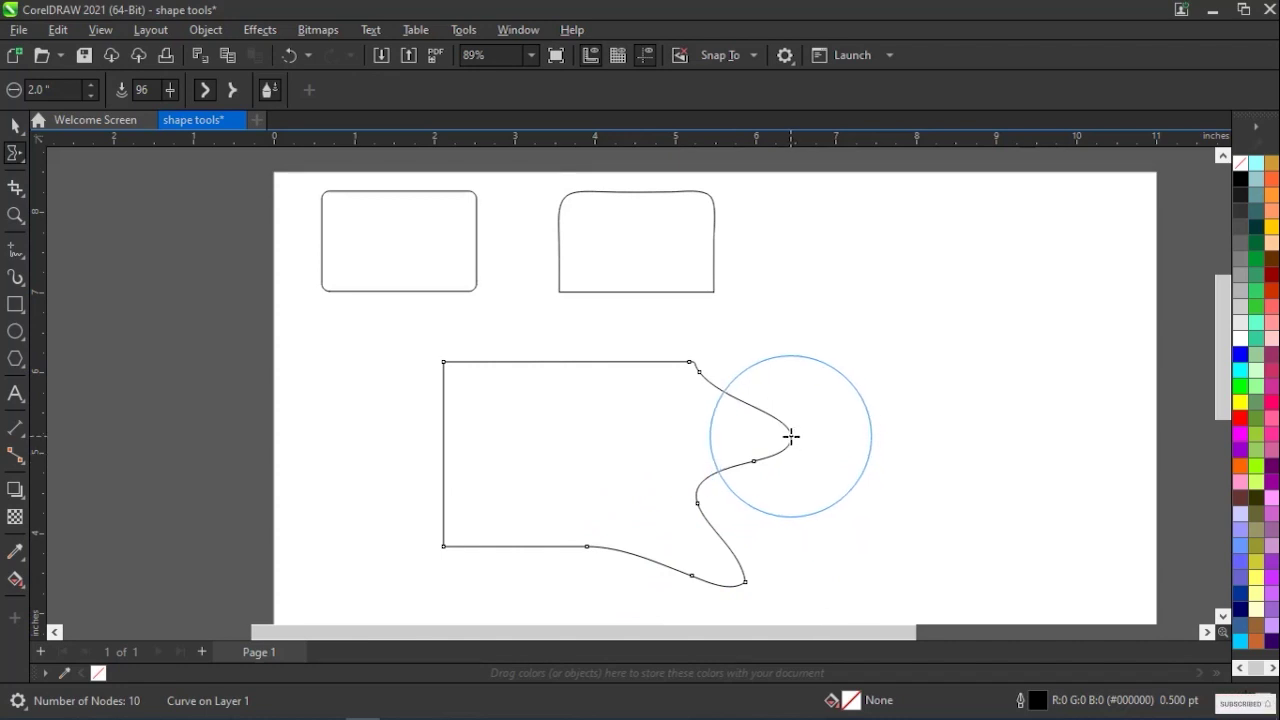
Switch to pointy smear and pull one spike out of the shape's left edge and two spikes out of its top edge.
{"action": "left_click", "coordinate": [232, 90]}
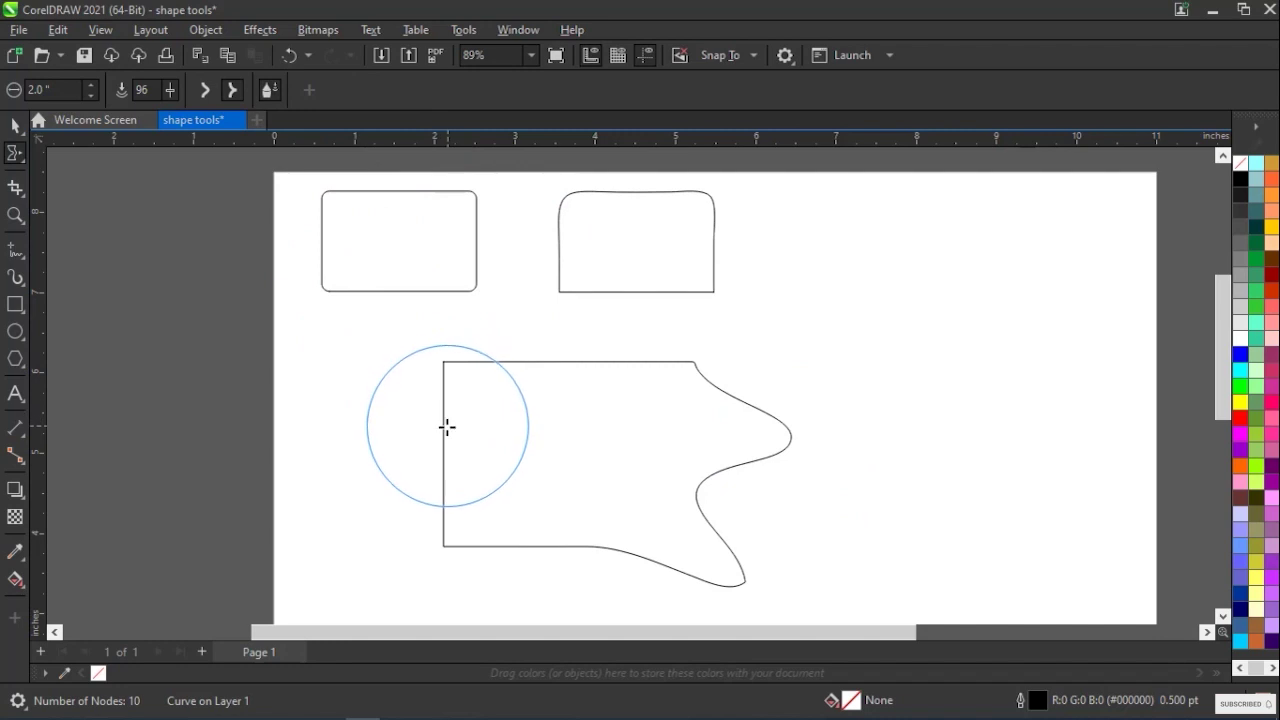
{"action": "left_click_drag", "start_coordinate": [442, 433], "coordinate": [326, 402]}
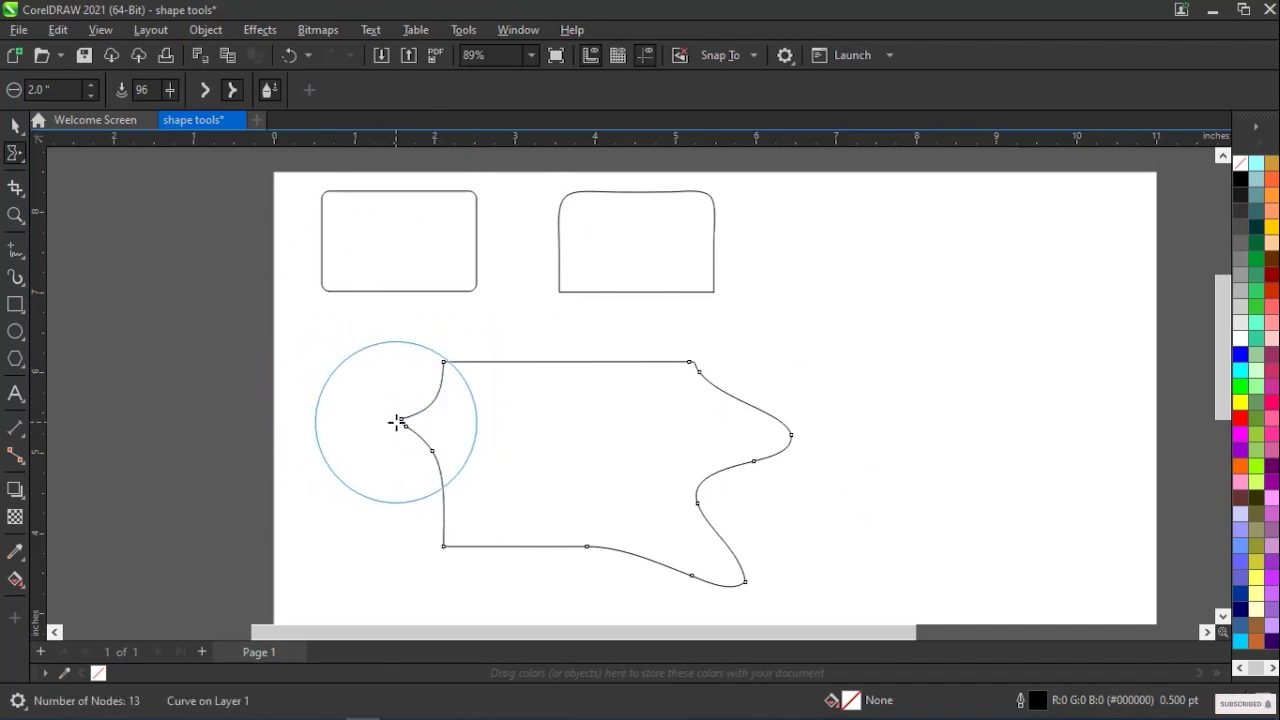
{"action": "scroll", "coordinate": [404, 420], "scroll_direction": "up", "scroll_amount": 5}
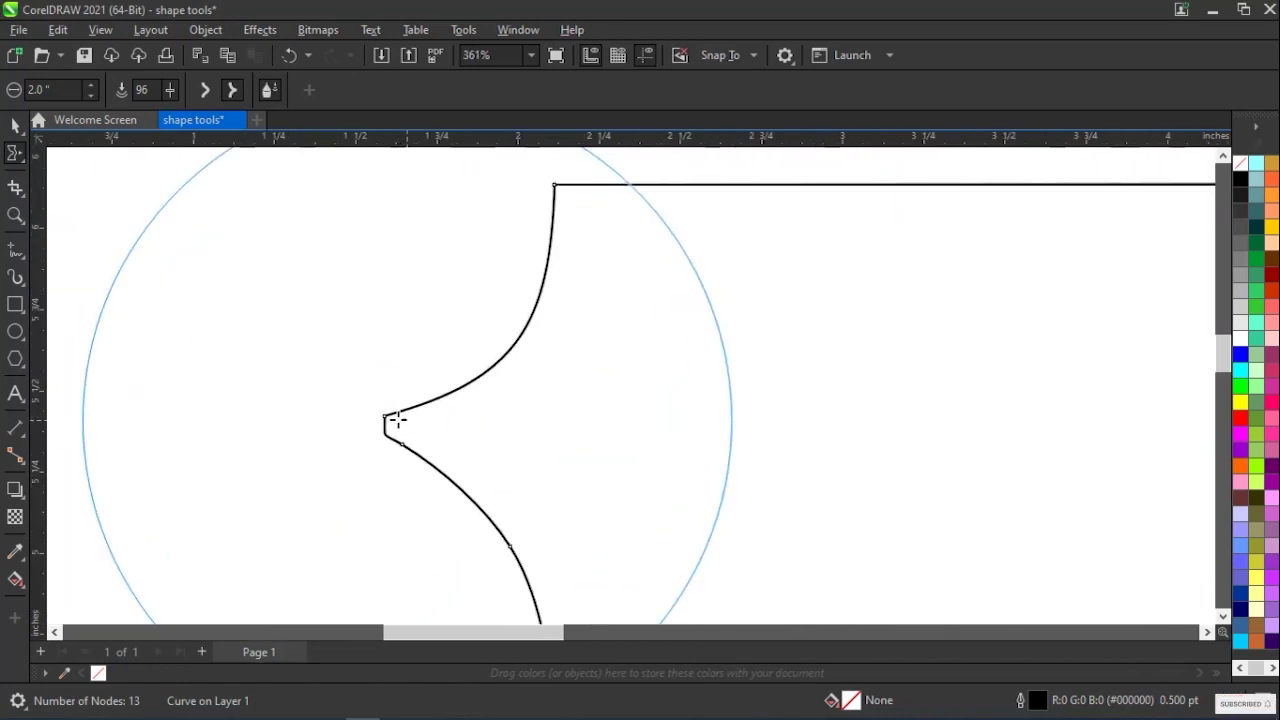
{"action": "scroll", "coordinate": [383, 418], "scroll_direction": "down", "scroll_amount": 3}
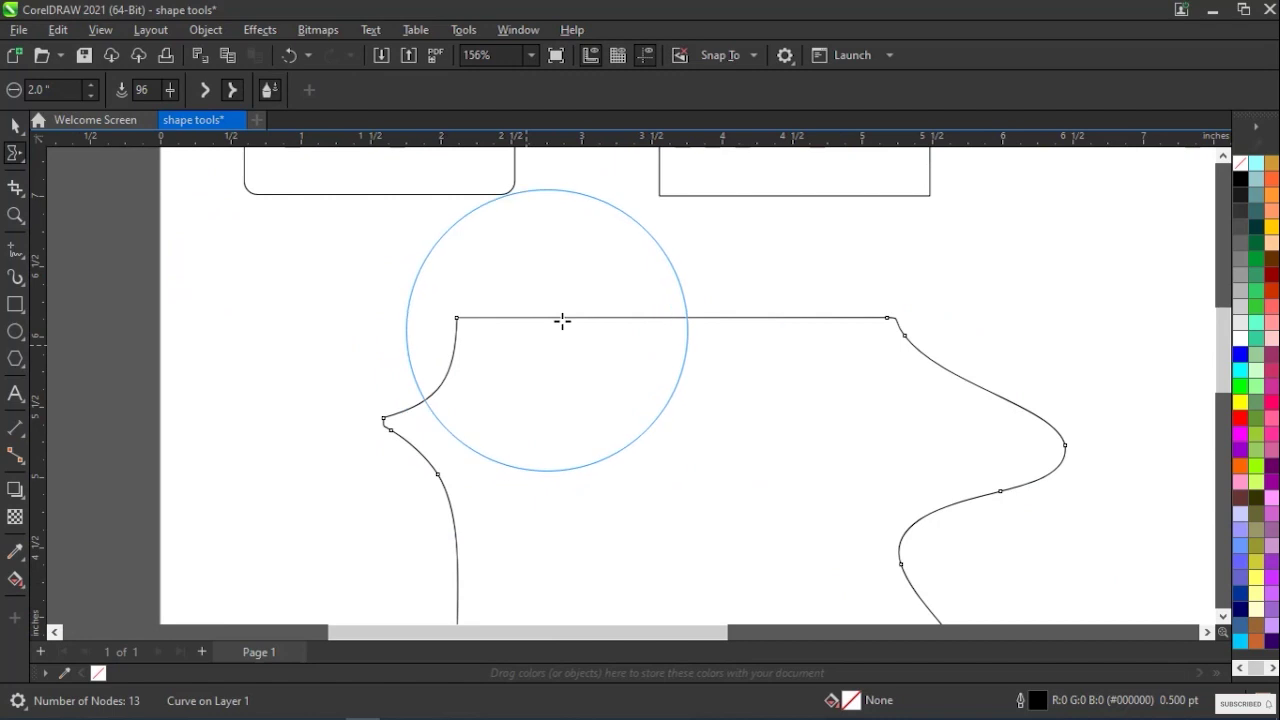
{"action": "left_click_drag", "start_coordinate": [563, 319], "coordinate": [568, 209]}
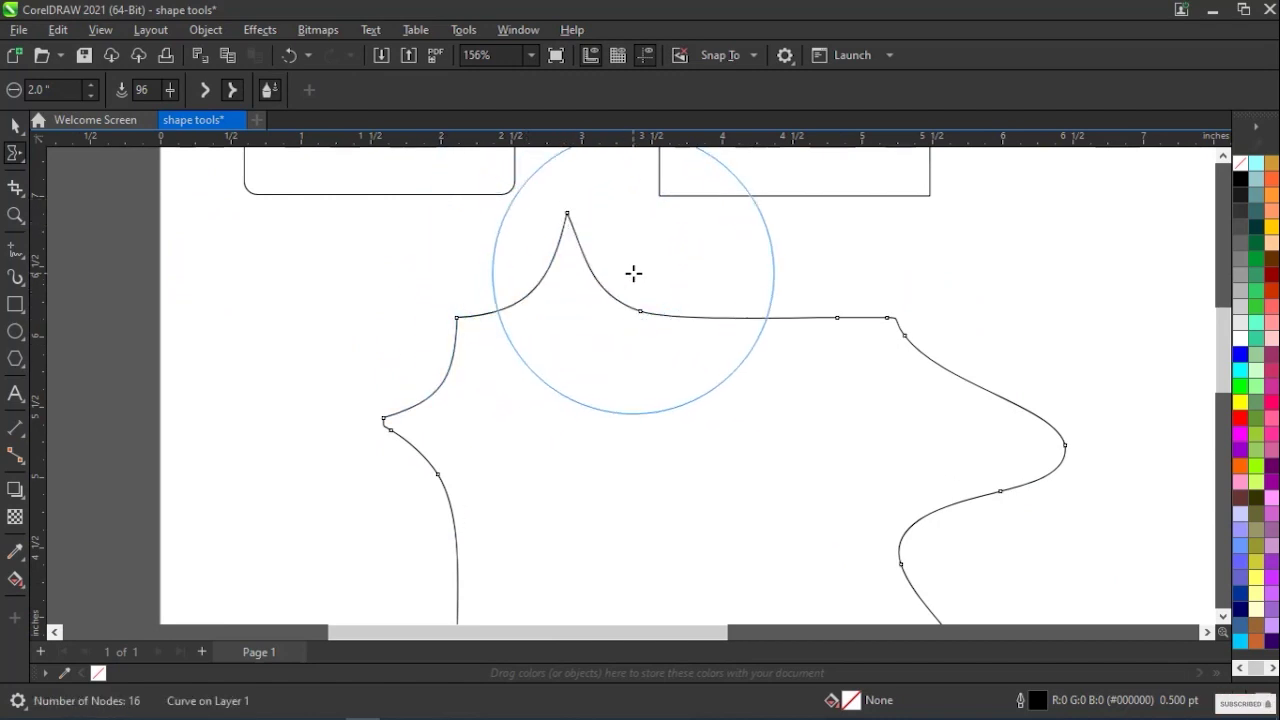
{"action": "scroll", "coordinate": [633, 273], "scroll_direction": "down", "scroll_amount": 1}
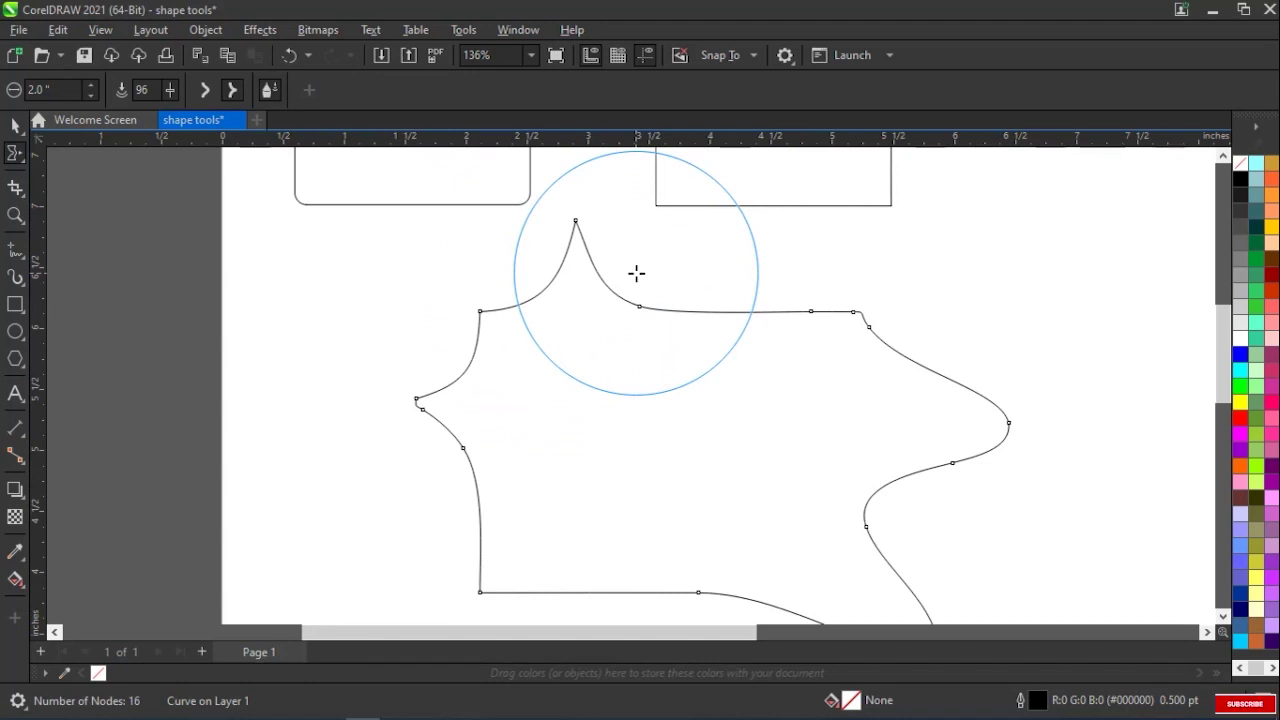
{"action": "left_click_drag", "start_coordinate": [703, 306], "coordinate": [722, 230]}
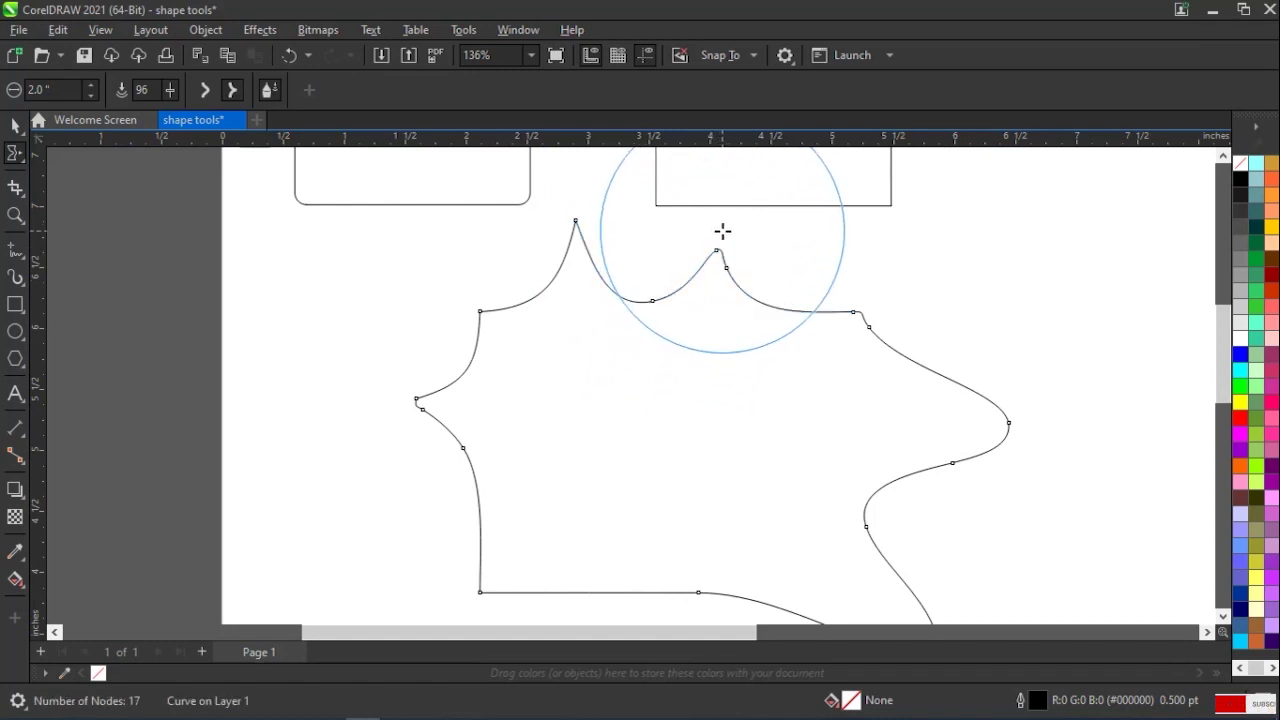
Scale the smeared shape down to about 2.58 × 1.89 in and place it beside the smoothed rectangle at the page top.
{"action": "left_click", "coordinate": [12, 126]}
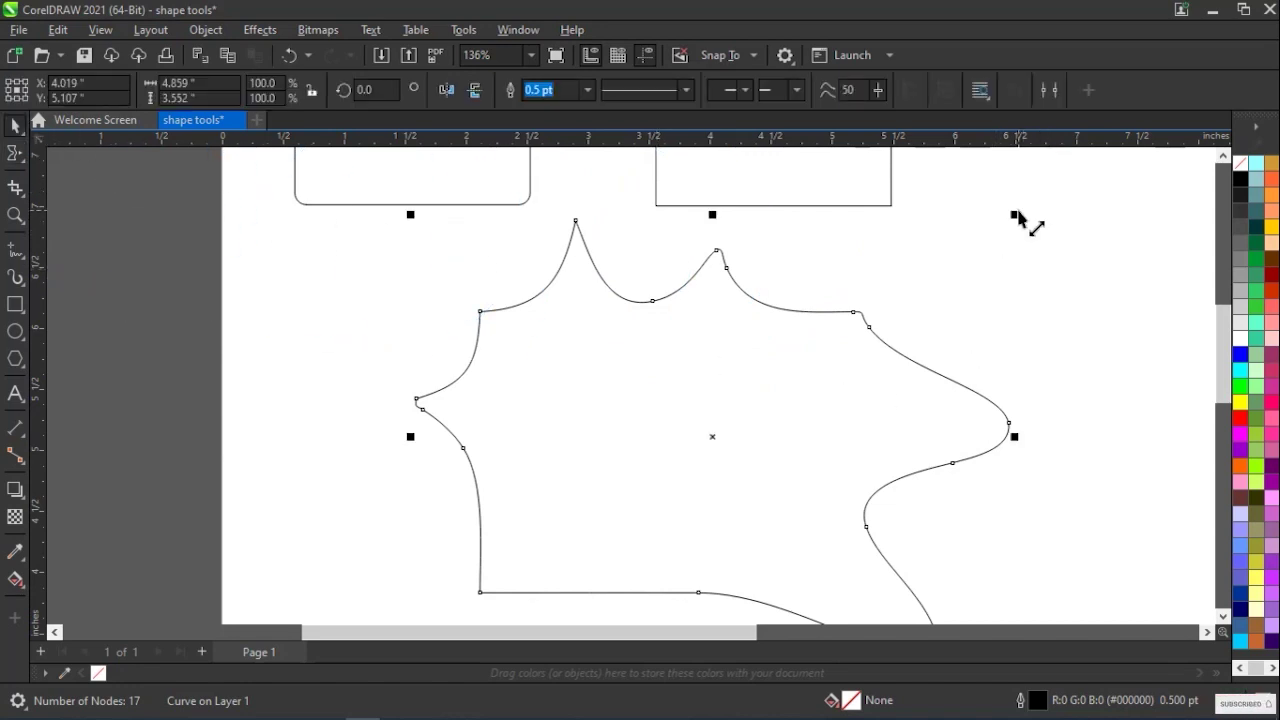
{"action": "left_click_drag", "start_coordinate": [1014, 212], "coordinate": [737, 417]}
{"action": "left_click_drag", "start_coordinate": [631, 501], "coordinate": [1088, 191]}
{"action": "scroll", "coordinate": [1088, 191], "scroll_direction": "down", "scroll_amount": 3}
{"action": "scroll", "coordinate": [1088, 191], "scroll_direction": "down", "scroll_amount": 1}
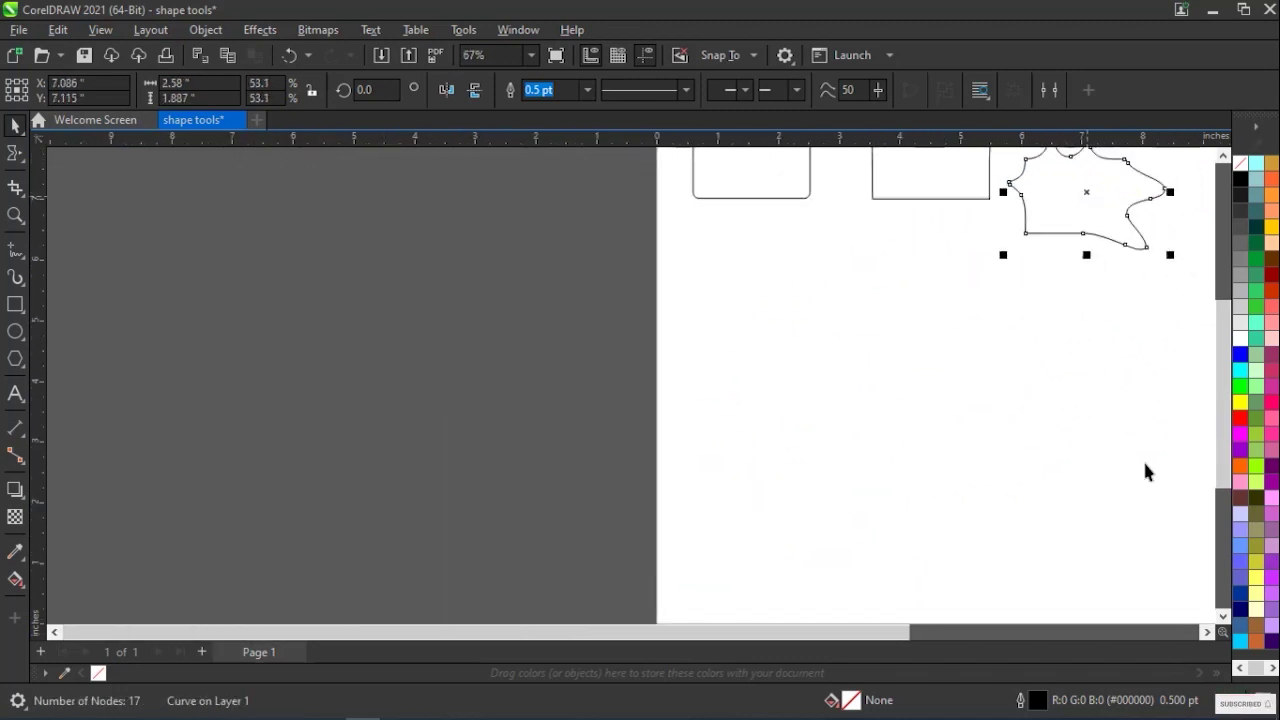
{"action": "left_click", "coordinate": [1207, 632]}
{"action": "left_click", "coordinate": [1207, 632]}
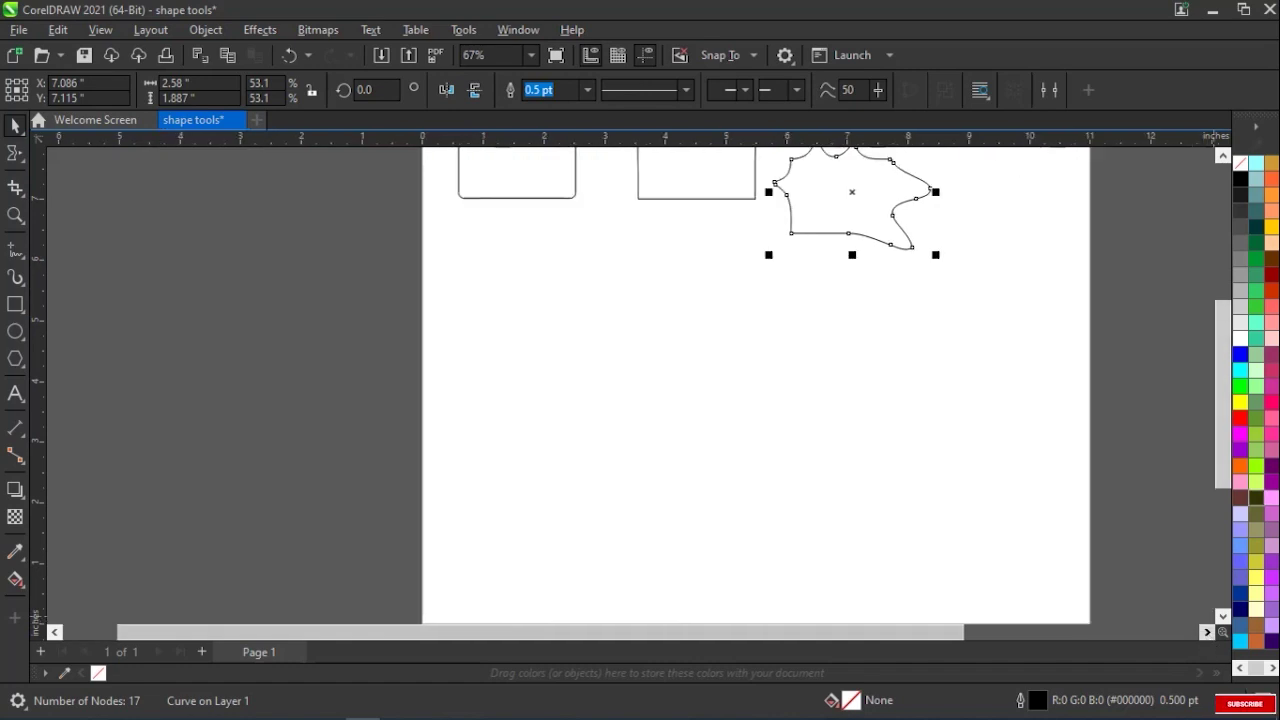
{"action": "left_click", "coordinate": [1222, 156]}
{"action": "left_click", "coordinate": [1222, 156]}
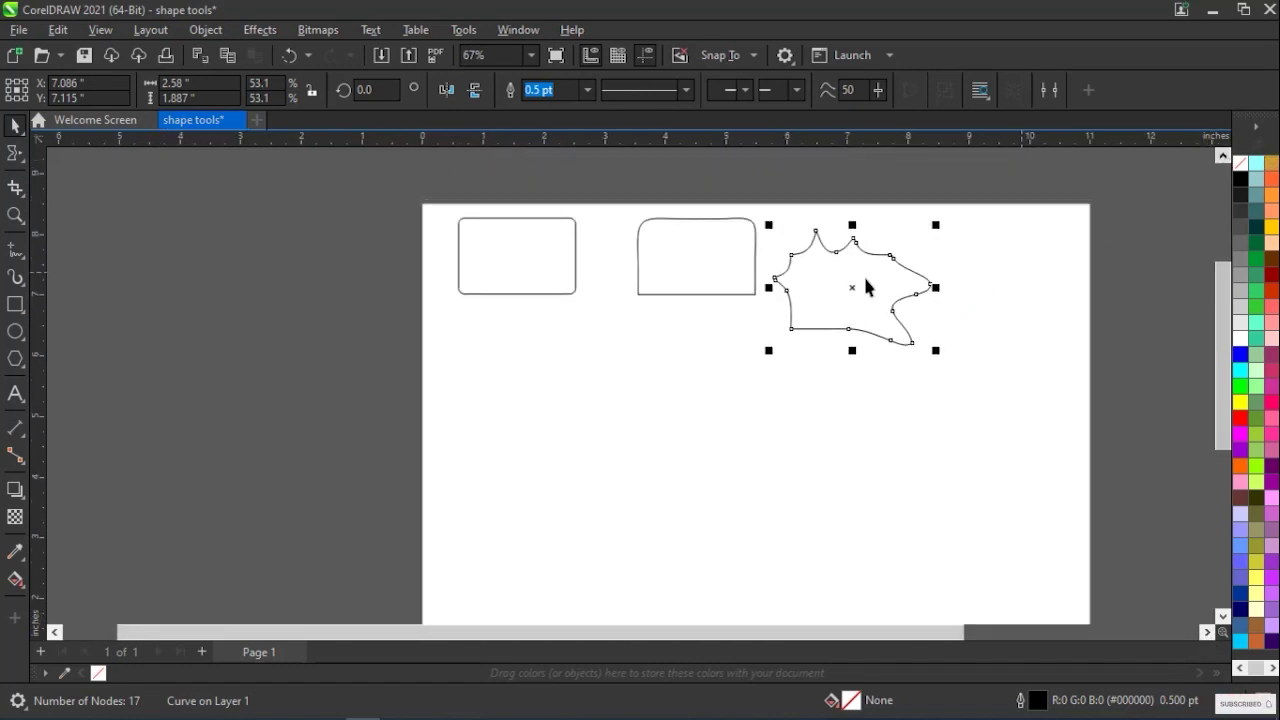
{"action": "left_click_drag", "start_coordinate": [851, 286], "coordinate": [862, 272]}
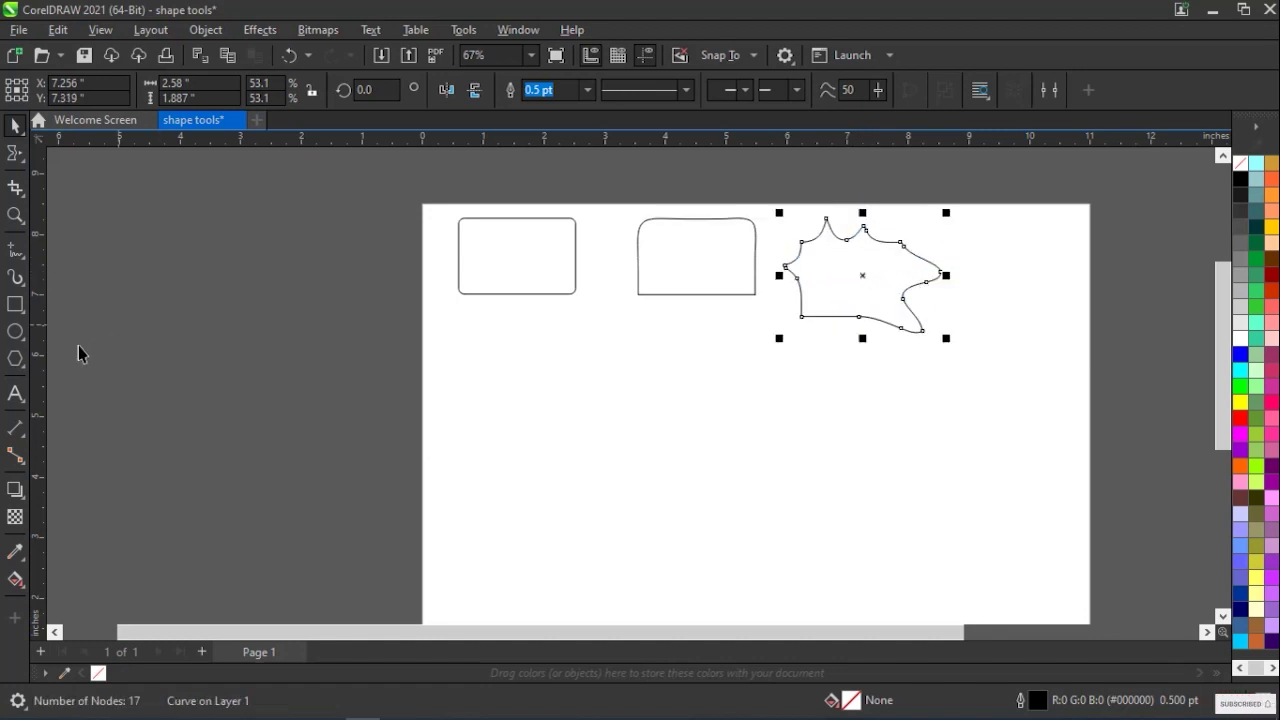
Draw a tilted five-sided polygon about 4.74 × 4.63 in and move it below the row of three shapes.
{"action": "left_click", "coordinate": [17, 360]}
{"action": "left_click_drag", "start_coordinate": [598, 370], "coordinate": [703, 481]}
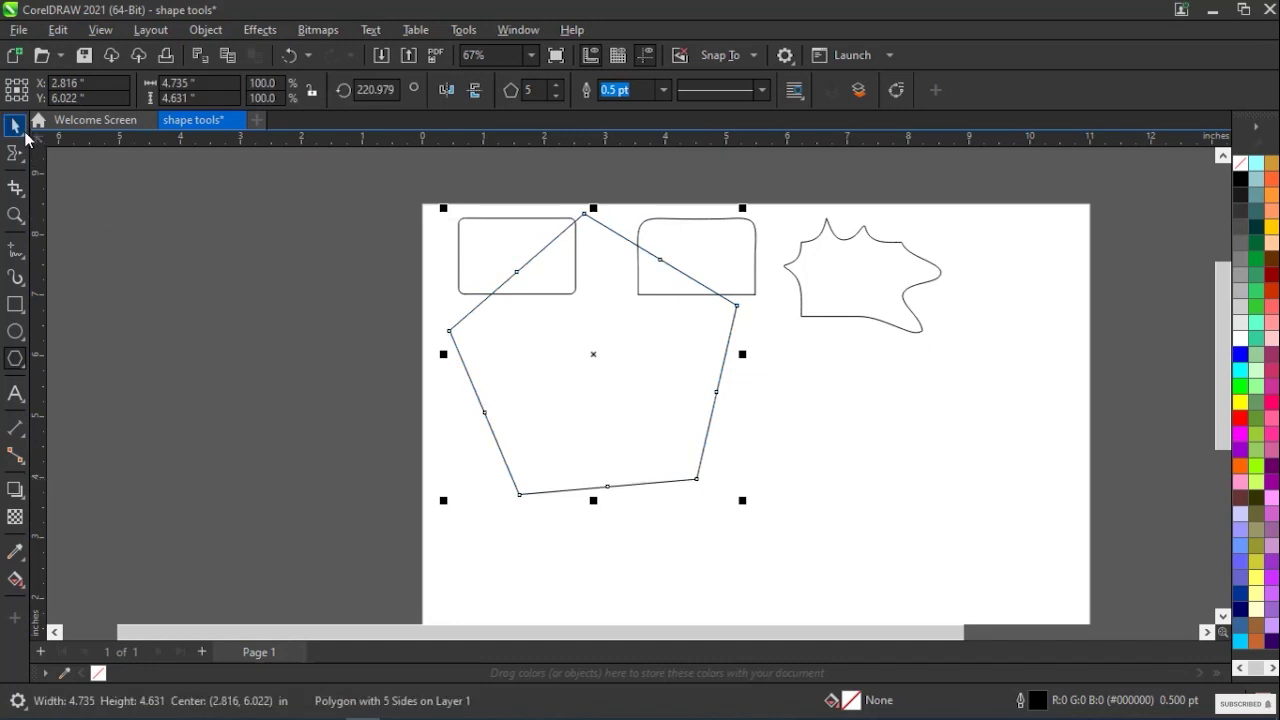
{"action": "left_click", "coordinate": [17, 131]}
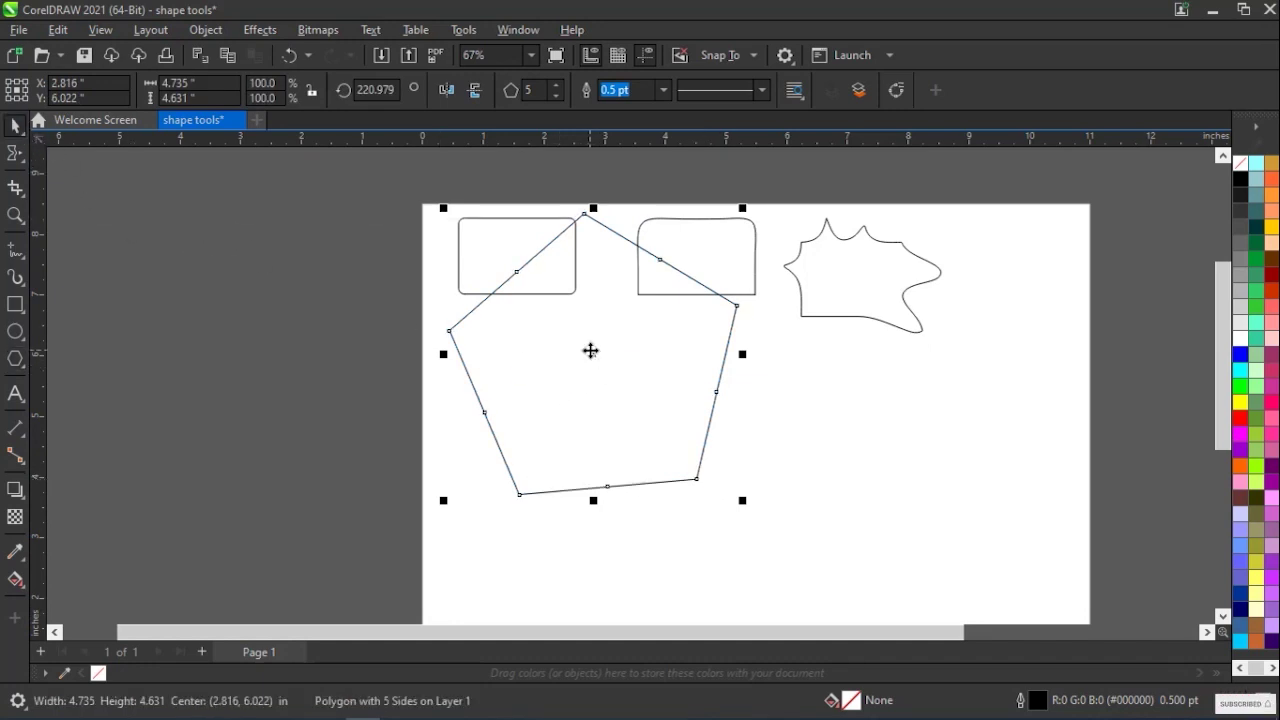
{"action": "left_click_drag", "start_coordinate": [594, 360], "coordinate": [673, 443]}
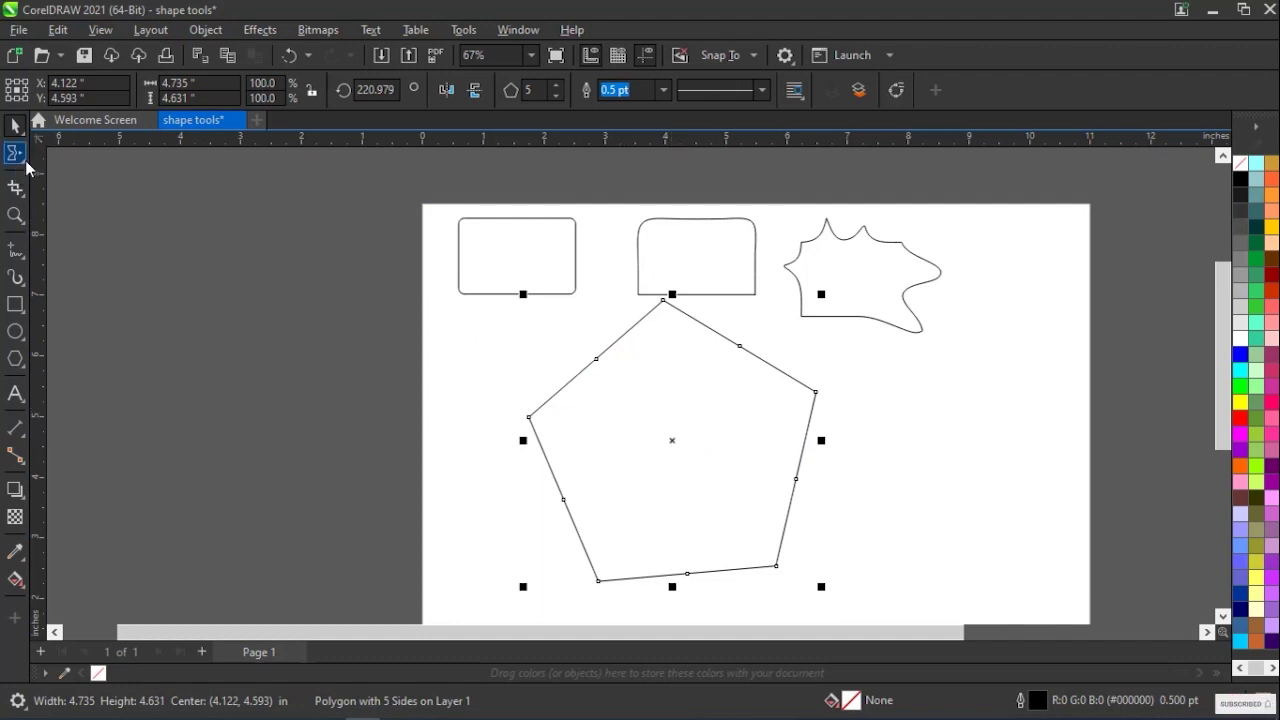
Apply a counterclockwise twirl to the polygon's left edge with the Twirl tool, winding it into a tight spiral.
{"action": "left_click", "coordinate": [26, 161]}
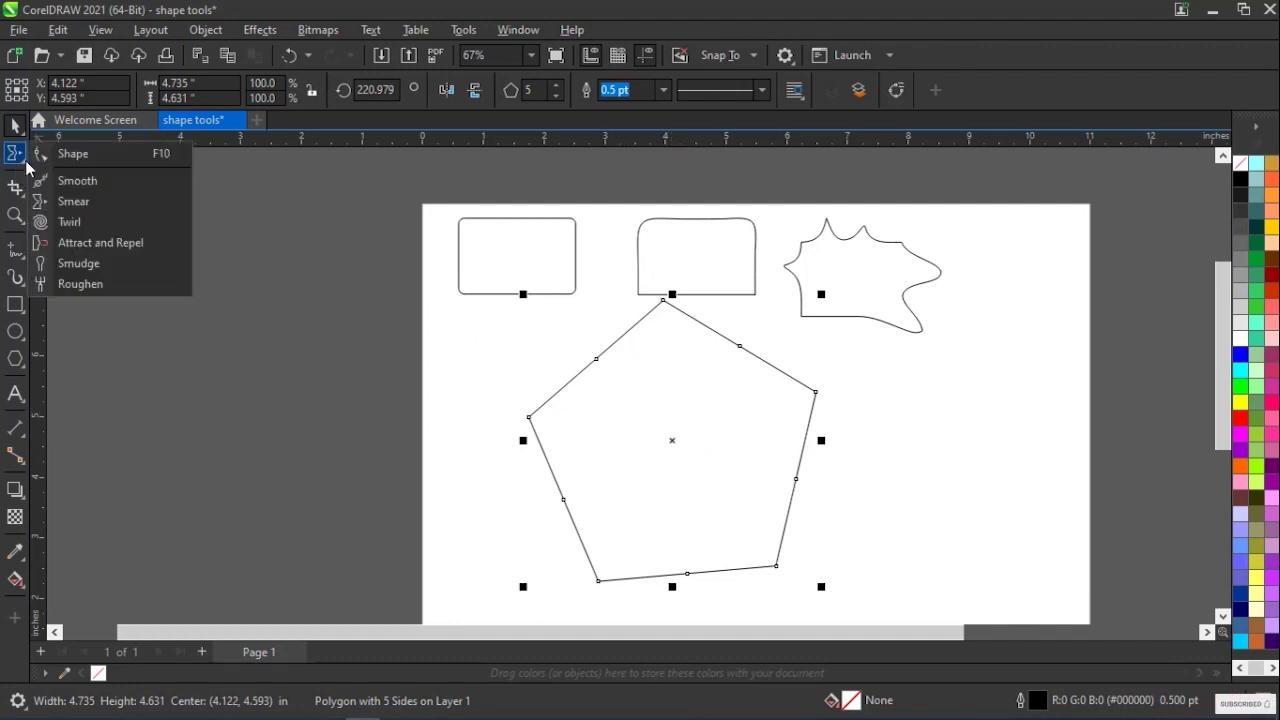
{"action": "left_click", "coordinate": [80, 222]}
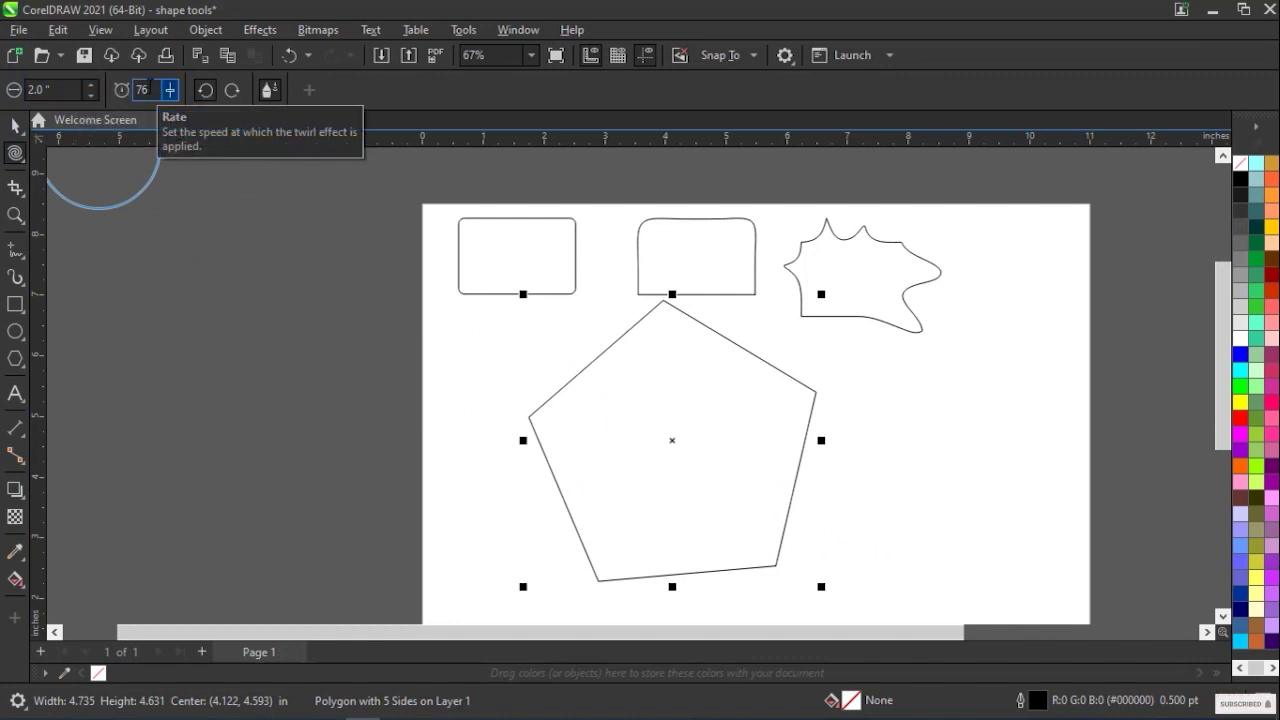
{"action": "left_click", "coordinate": [233, 92]}
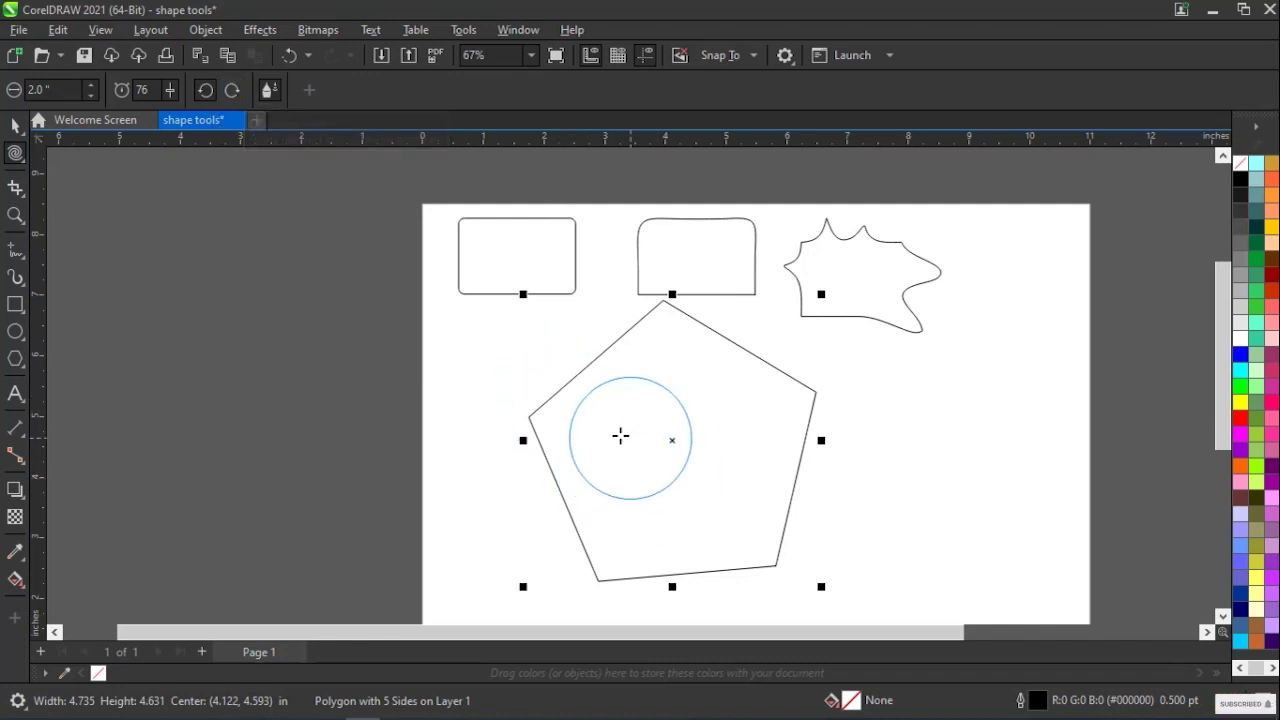
{"action": "left_click", "coordinate": [551, 467]}
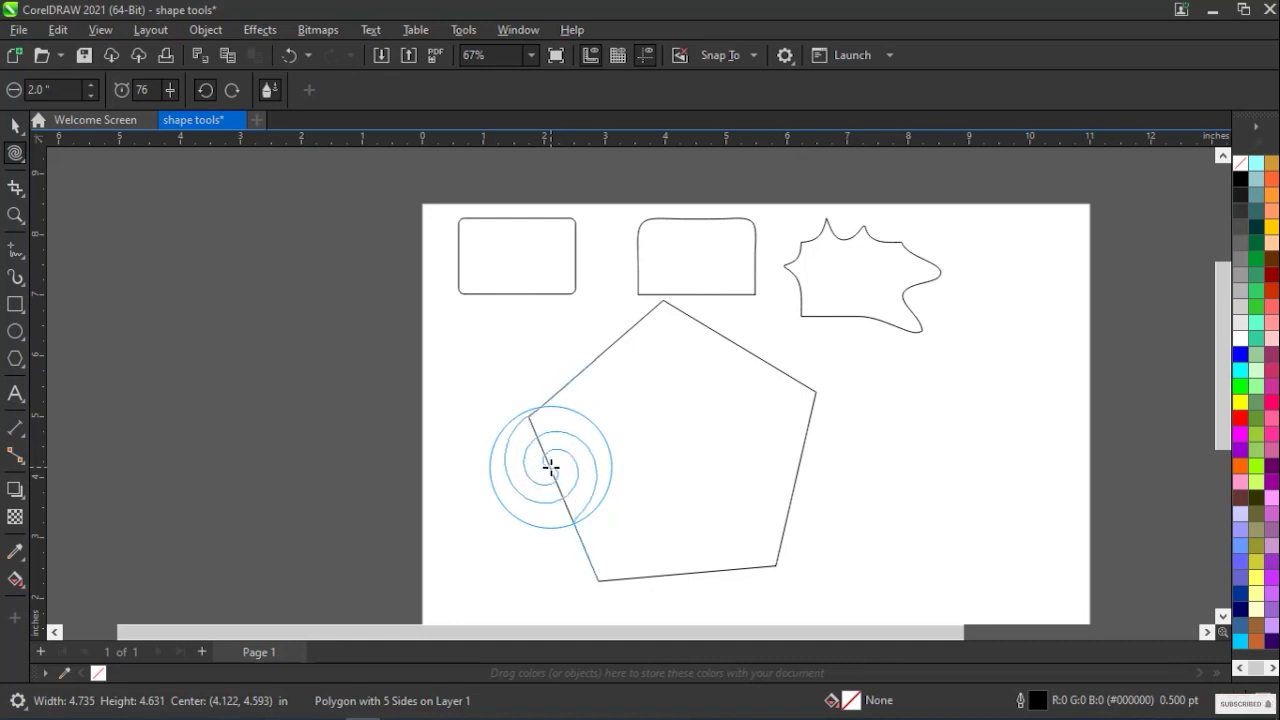
{"action": "left_click_drag", "start_coordinate": [551, 467], "coordinate": [550, 466]}
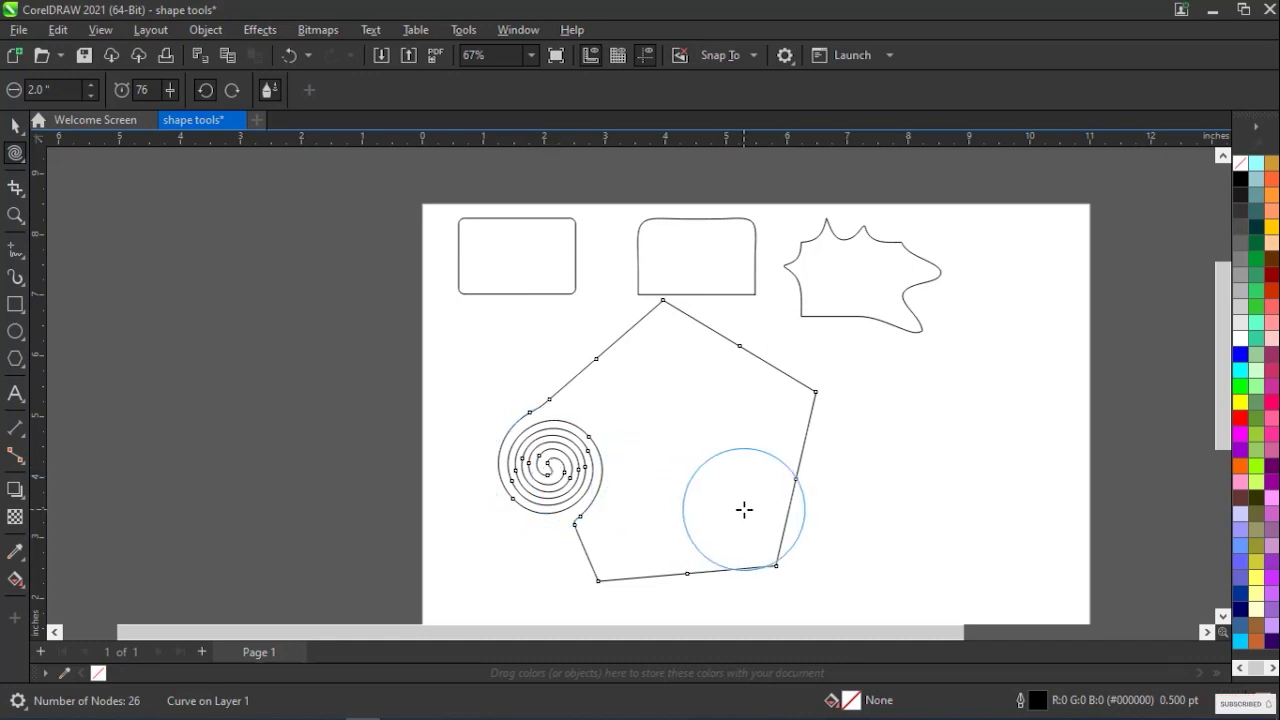
Twirl the polygon clockwise at its right edge, bottom edge and top corner, winding each into a spiral.
{"action": "left_click", "coordinate": [231, 92]}
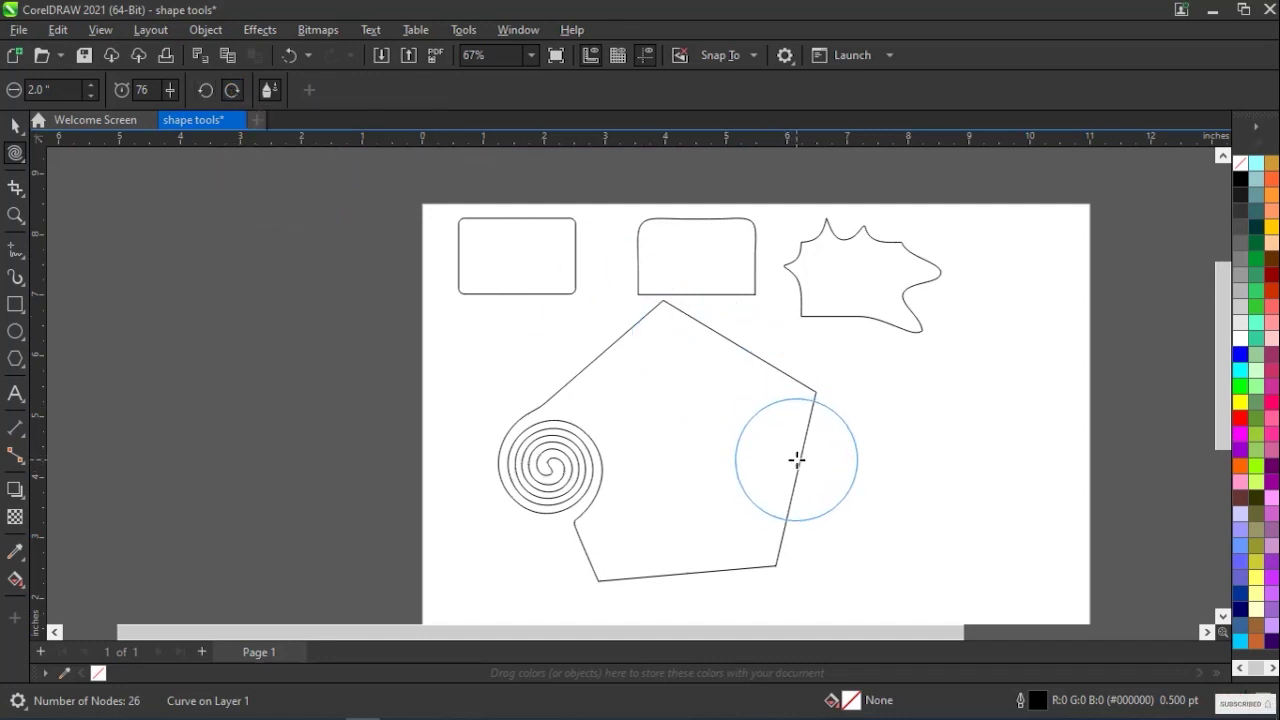
{"action": "left_click_drag", "start_coordinate": [796, 459], "coordinate": [796, 459]}
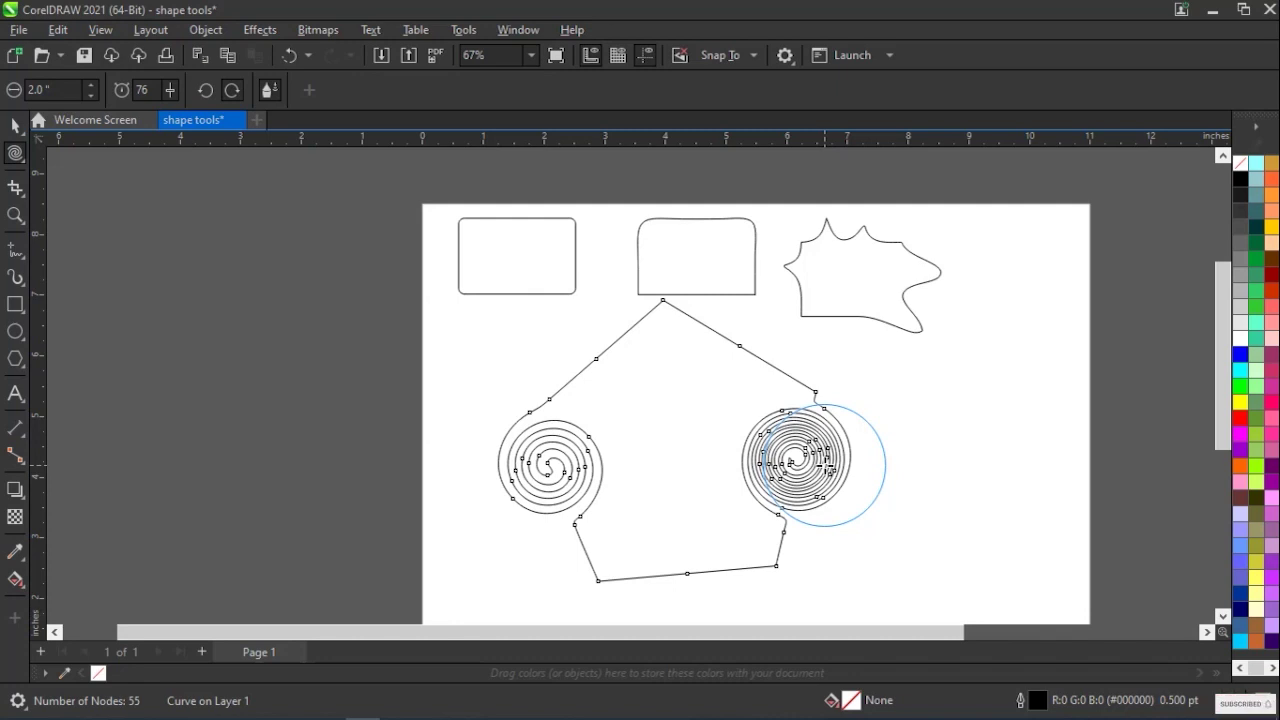
{"action": "left_click", "coordinate": [686, 570]}
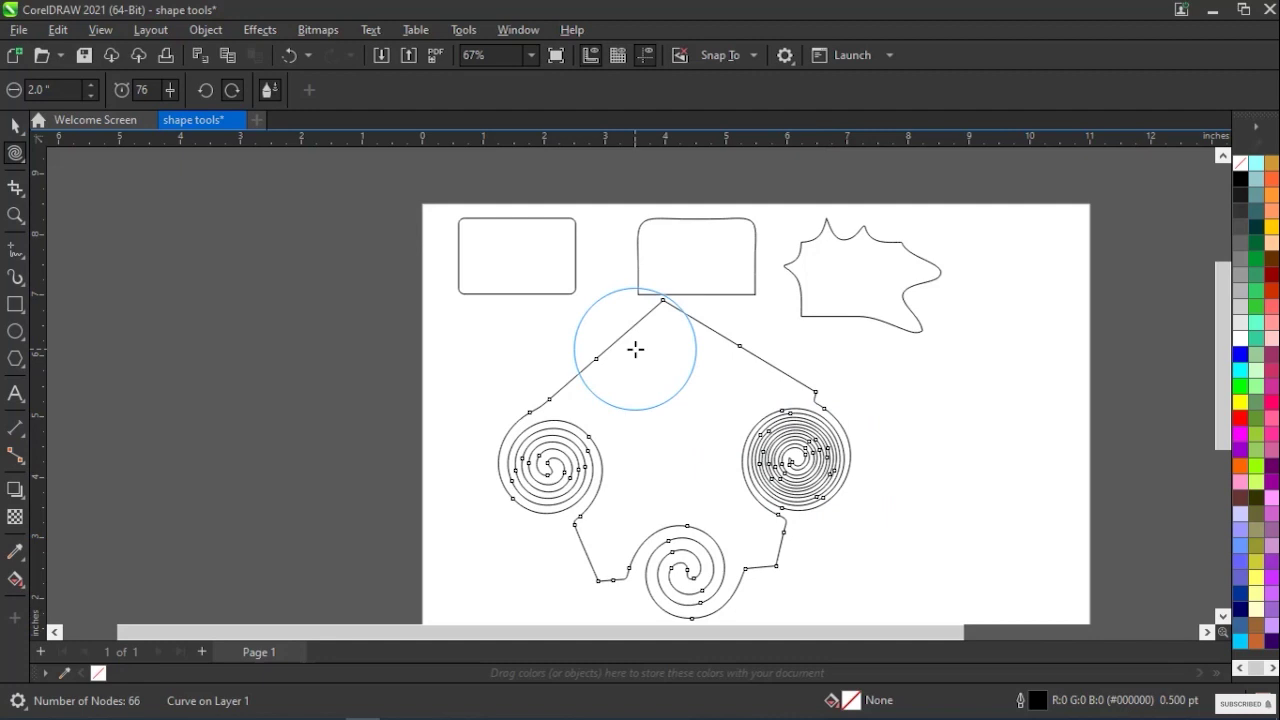
{"action": "left_click_drag", "start_coordinate": [660, 306], "coordinate": [661, 314]}
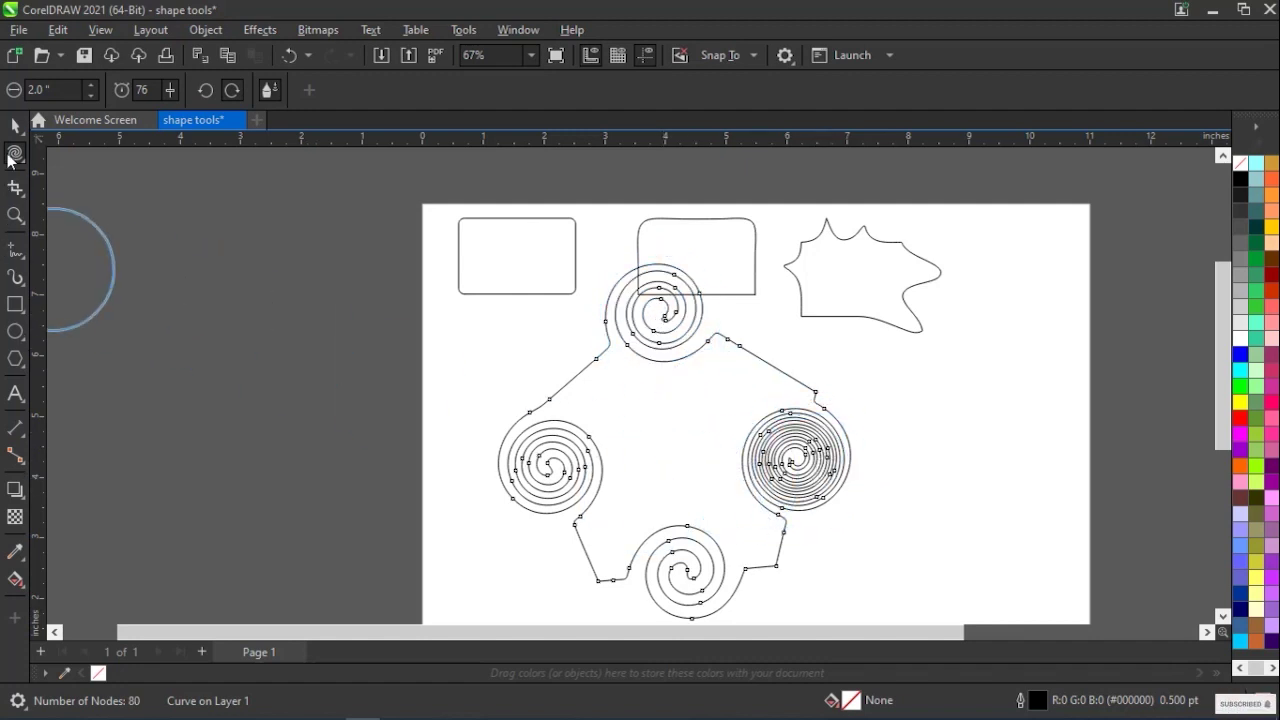
Scale the twirled polygon down to 50% and place it below the first rounded rectangle.
{"action": "left_click", "coordinate": [16, 128]}
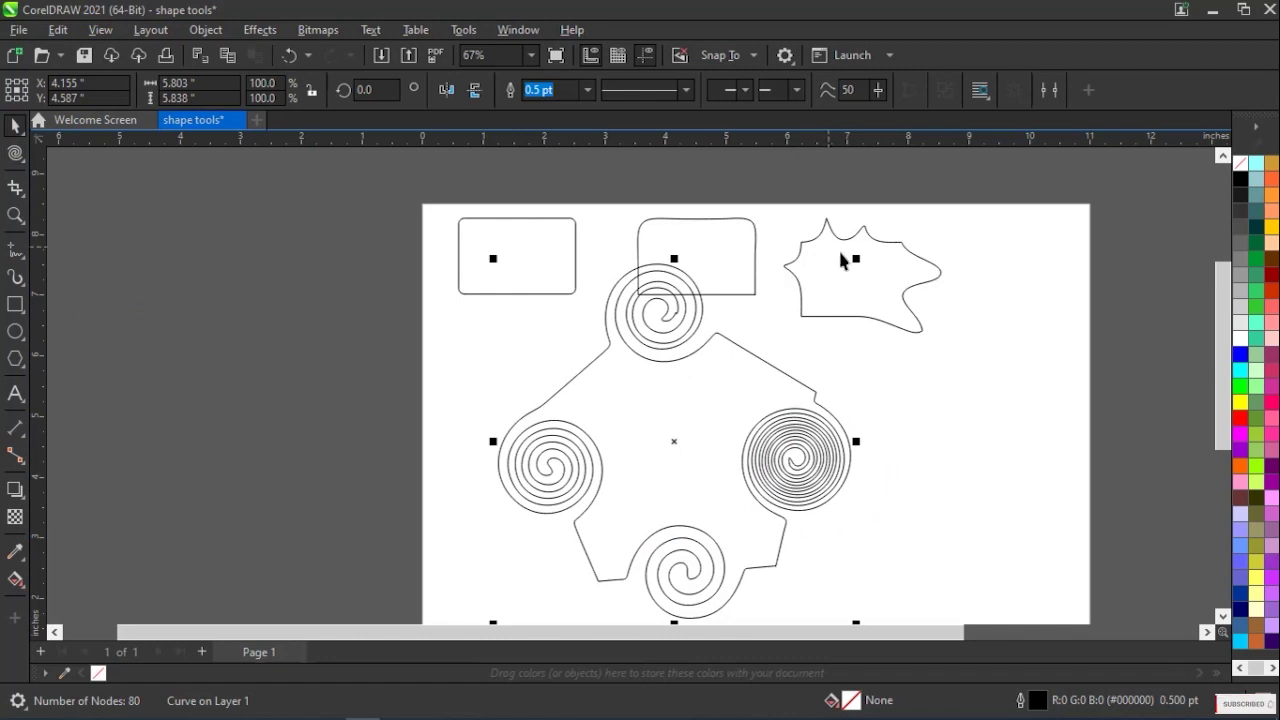
{"action": "left_click_drag", "start_coordinate": [857, 262], "coordinate": [681, 439]}
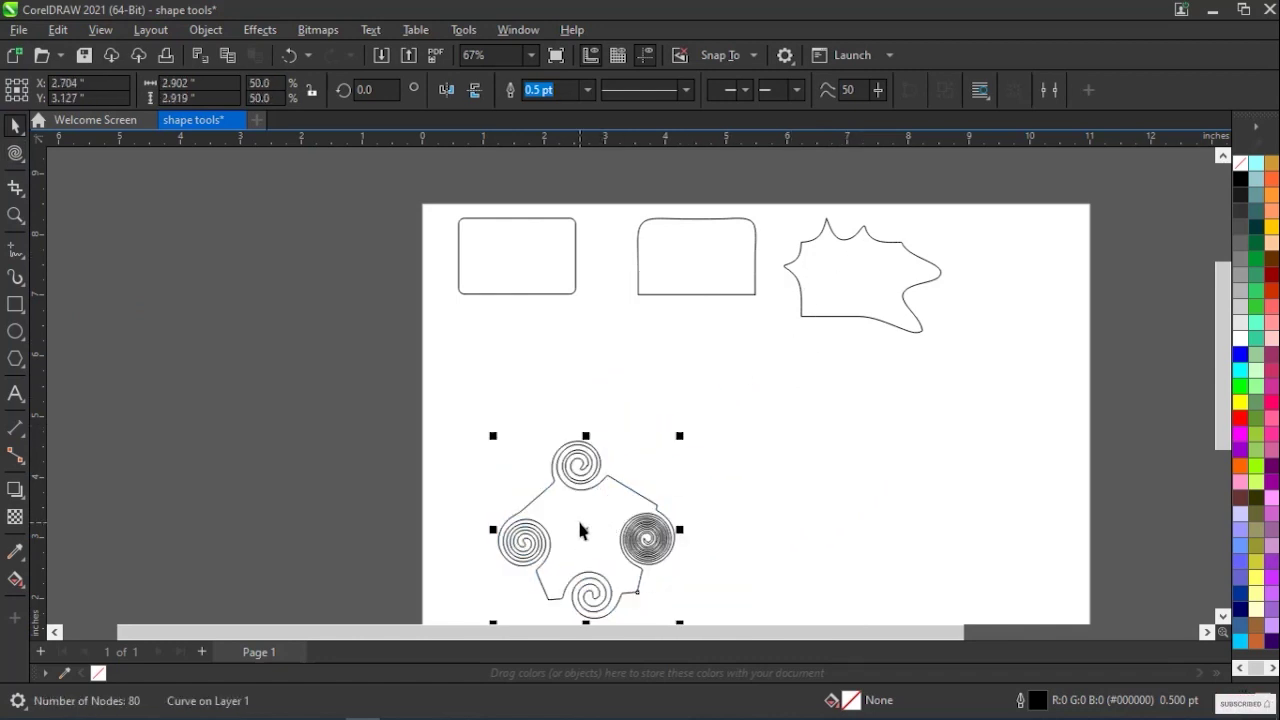
{"action": "left_click_drag", "start_coordinate": [586, 527], "coordinate": [553, 420]}
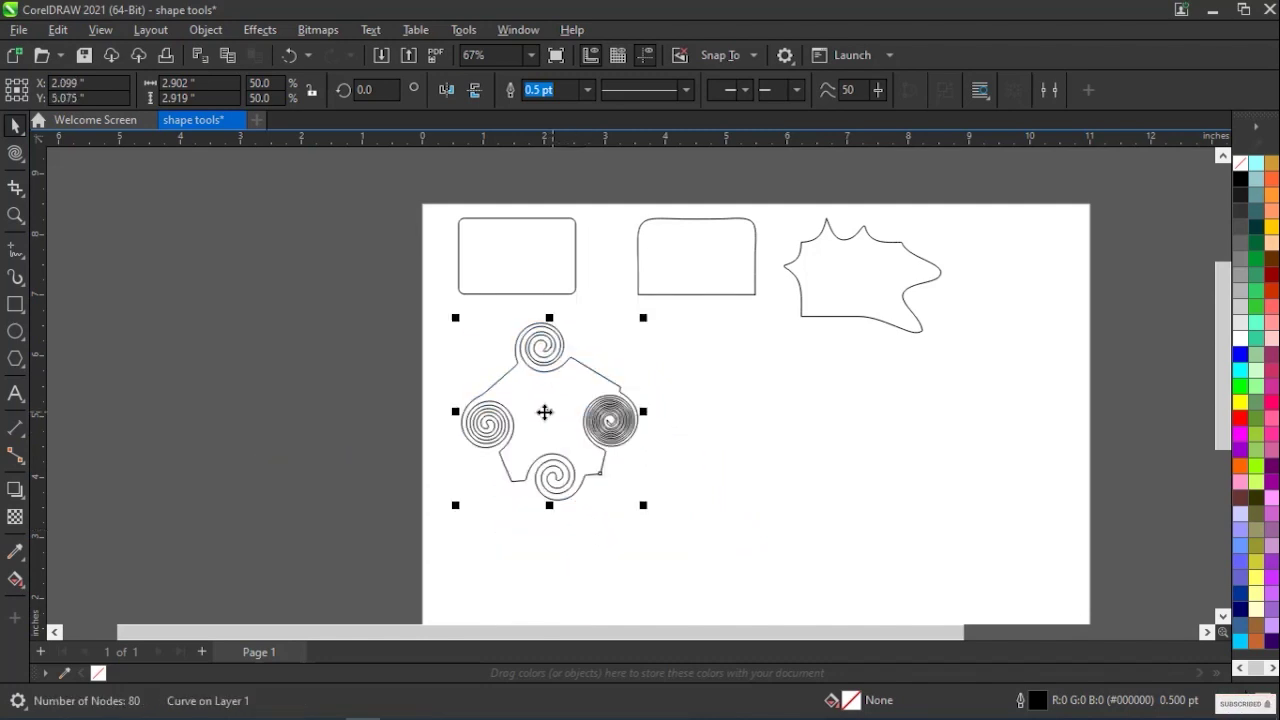
Draw an ellipse about 2.58 × 2.64 in beside the twirled polygon and pull its right side into a long point with the Attract tool.
{"action": "left_click", "coordinate": [21, 334]}
{"action": "left_click_drag", "start_coordinate": [730, 366], "coordinate": [890, 530]}
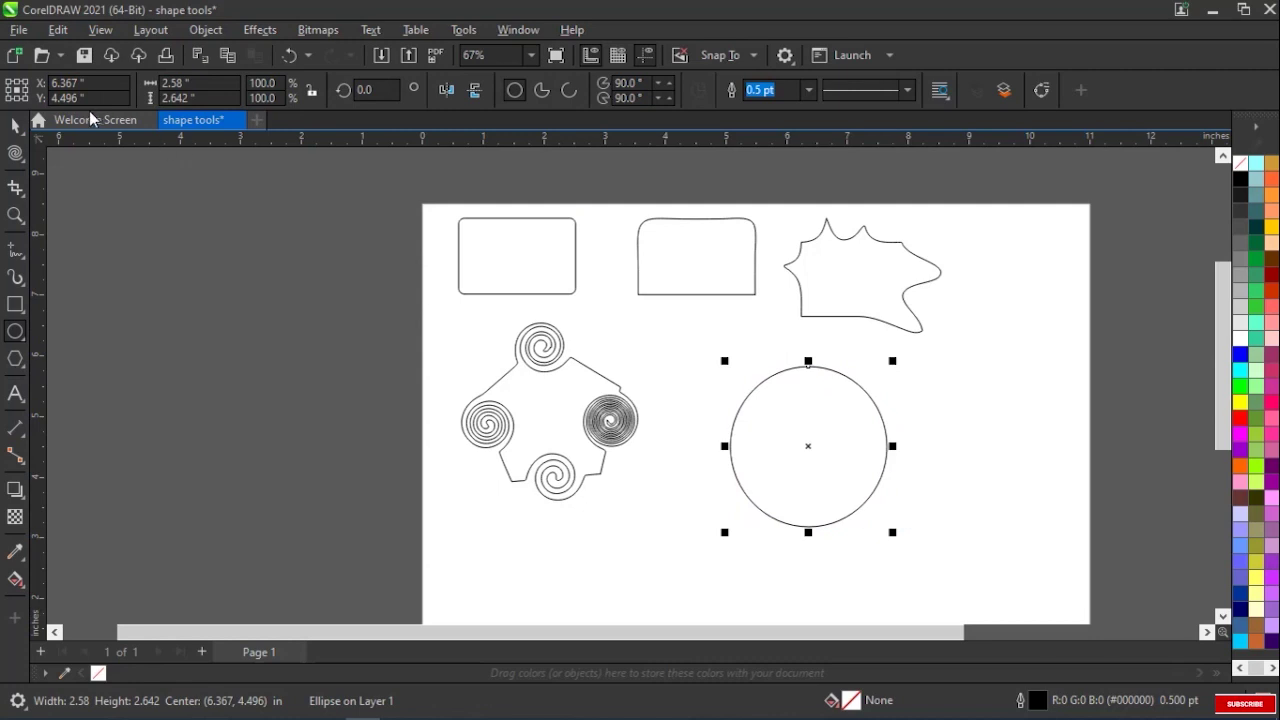
{"action": "left_click", "coordinate": [28, 167]}
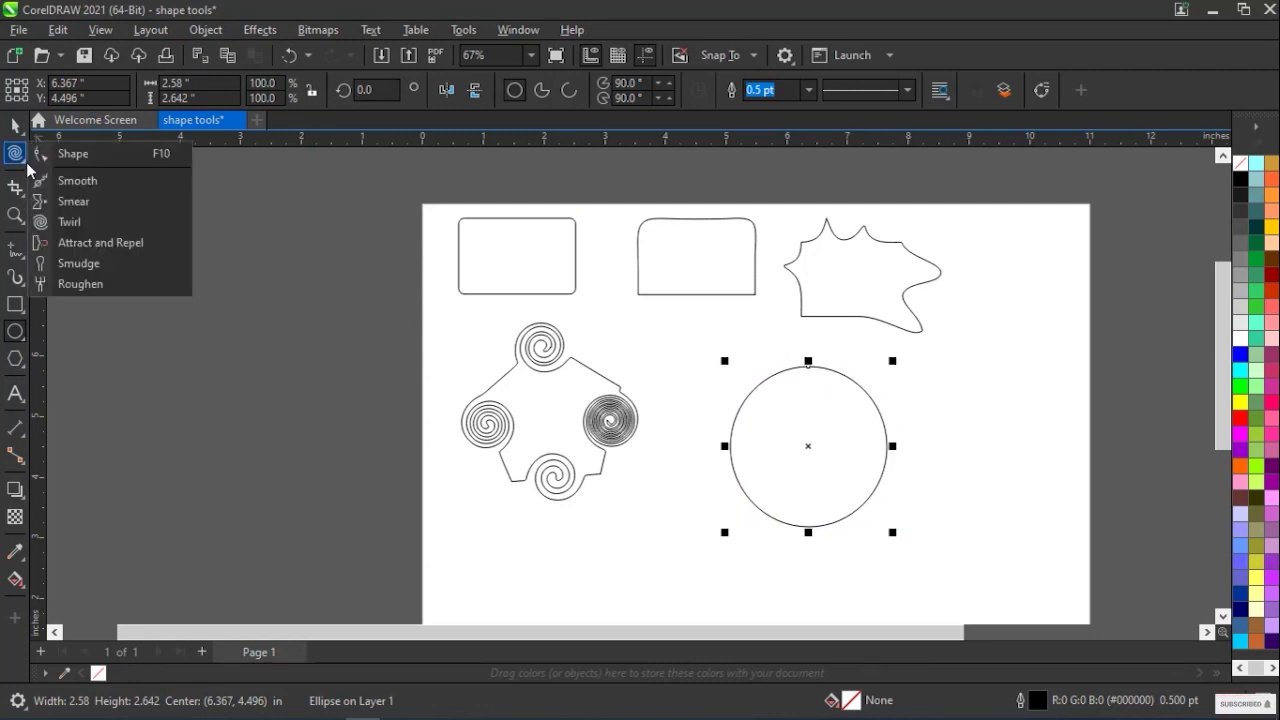
{"action": "left_click", "coordinate": [85, 243]}
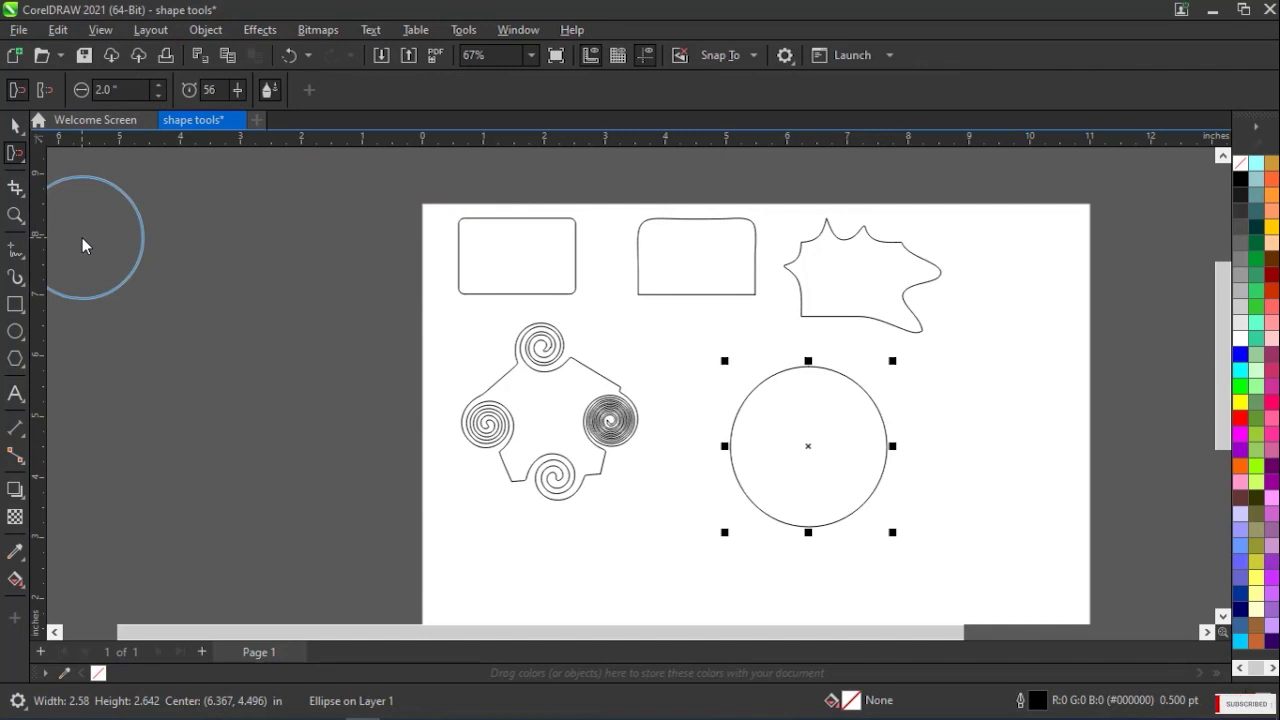
{"action": "left_click", "coordinate": [43, 92]}
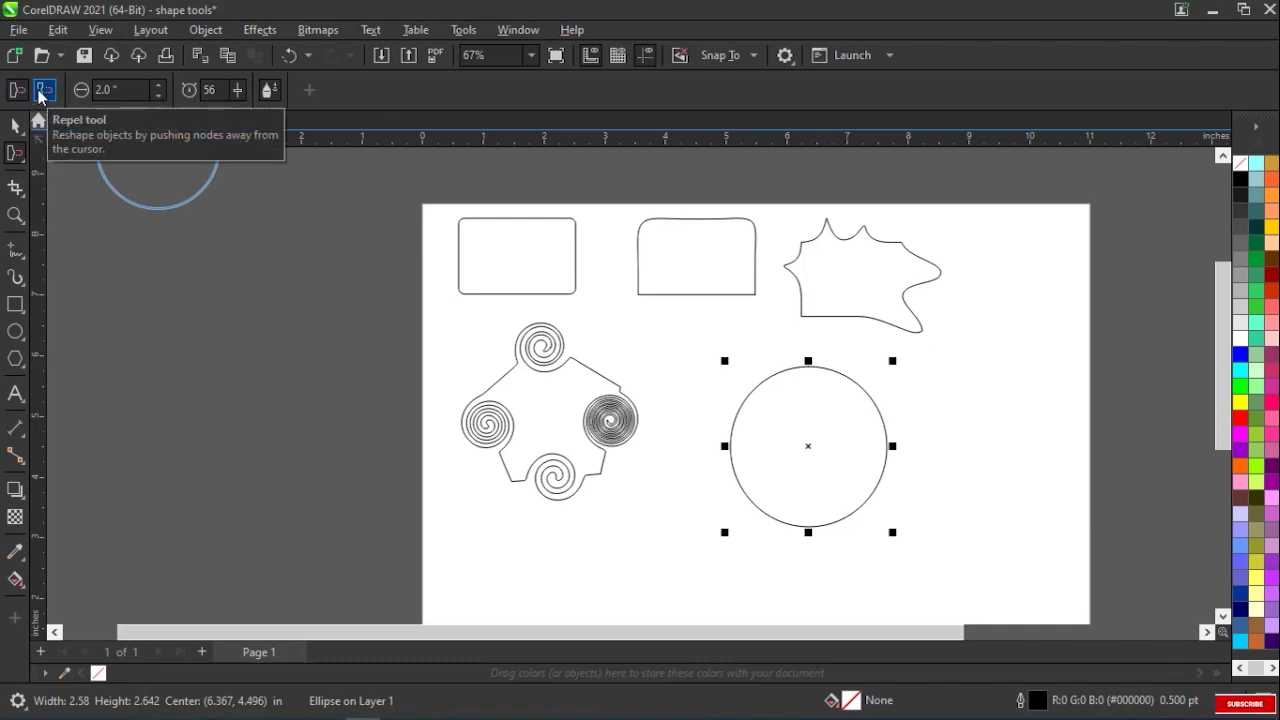
{"action": "left_click", "coordinate": [16, 91]}
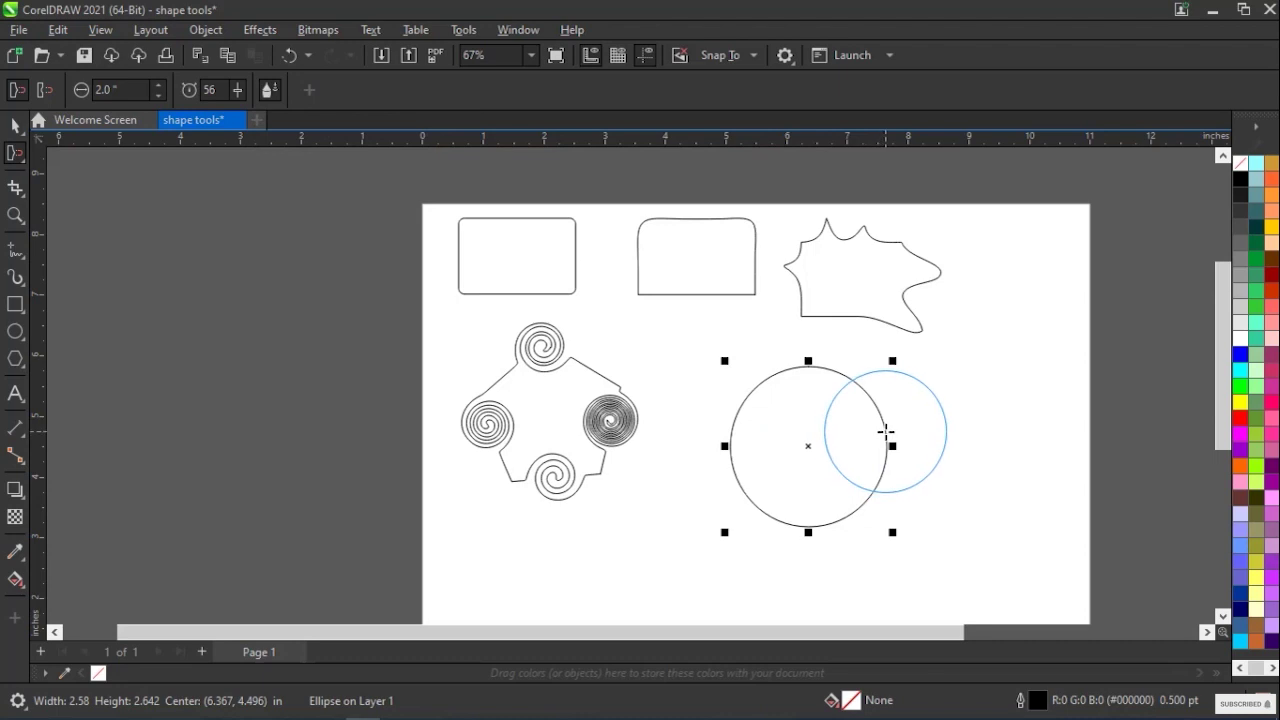
{"action": "left_click_drag", "start_coordinate": [886, 430], "coordinate": [1029, 420]}
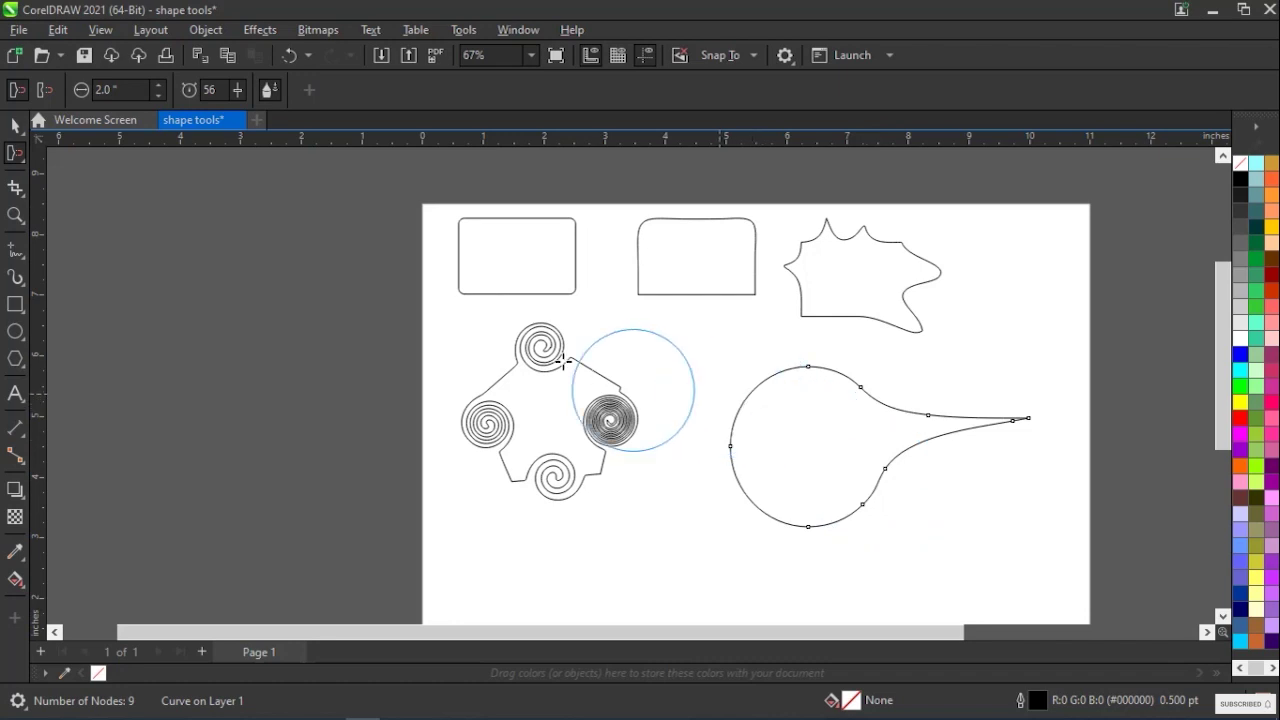
Switch to Repel and push rounded bulges out of the pointed ellipse's bottom, top and left sides.
{"action": "left_click", "coordinate": [45, 90]}
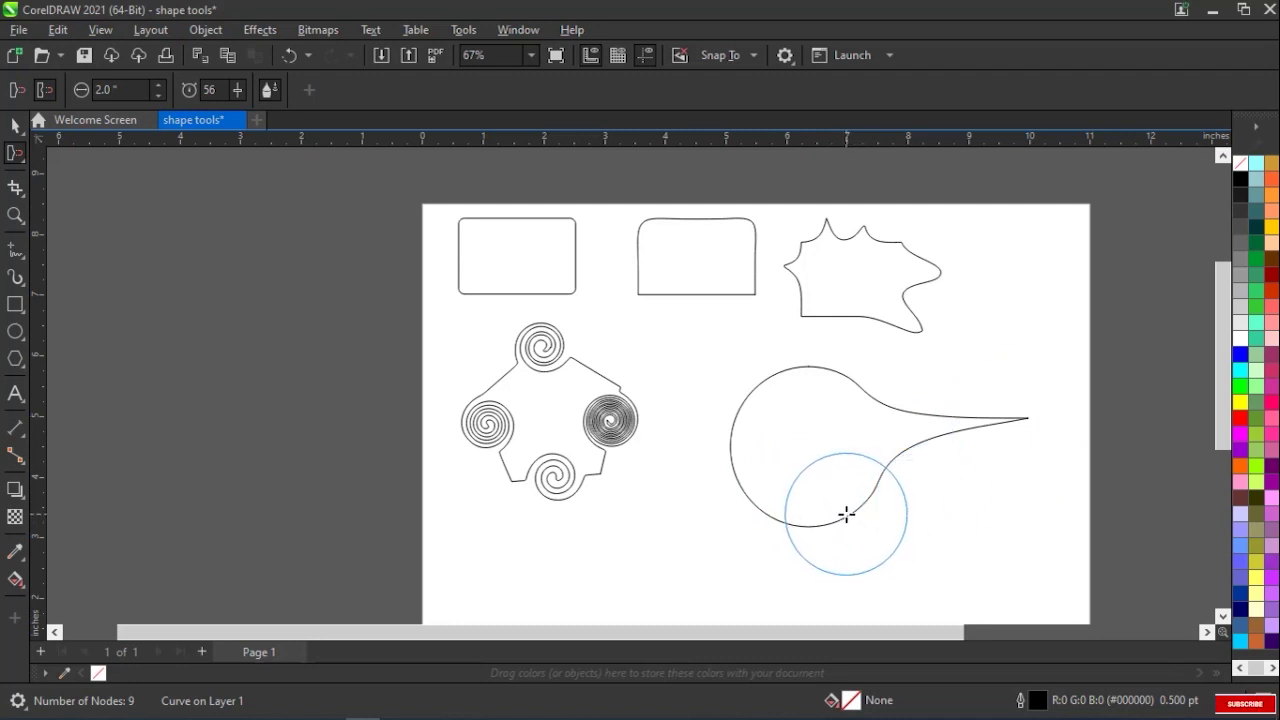
{"action": "left_click_drag", "start_coordinate": [846, 515], "coordinate": [863, 551]}
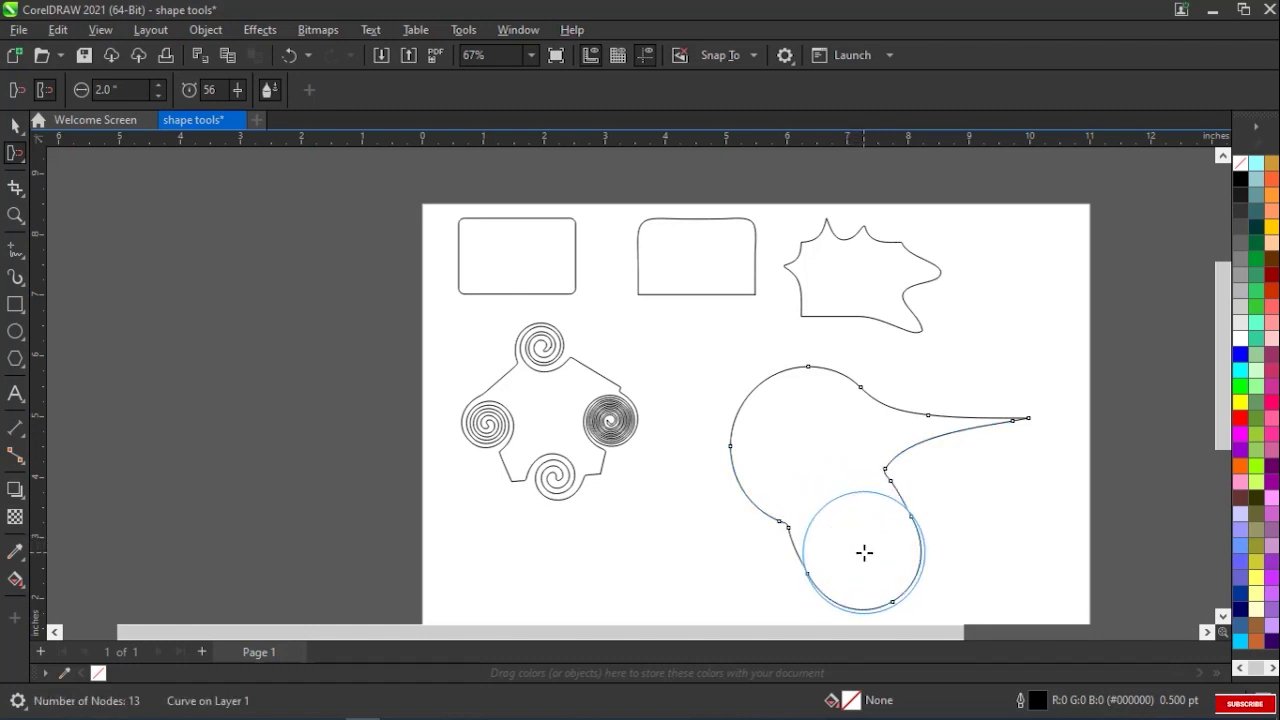
{"action": "mouse_move", "coordinate": [777, 383]}
{"action": "left_mouse_down"}
{"action": "mouse_move", "coordinate": [774, 371]}
{"action": "mouse_move", "coordinate": [790, 385]}
{"action": "left_mouse_up"}
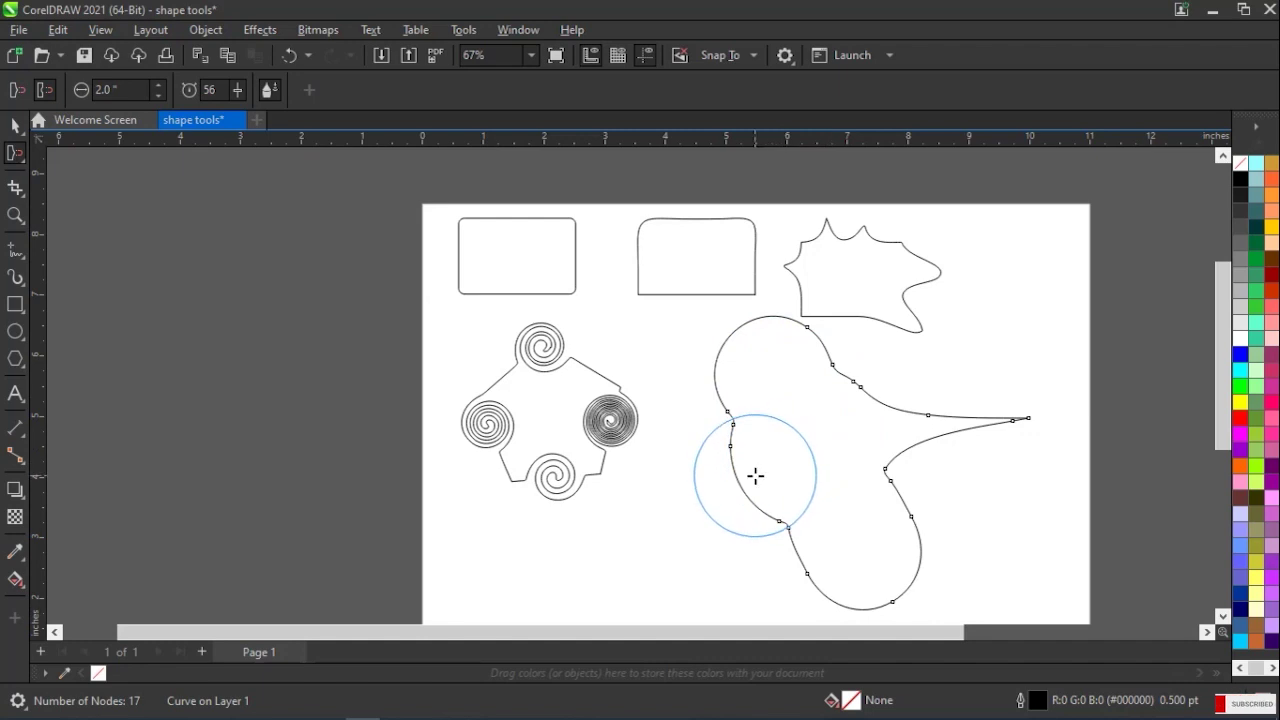
{"action": "left_click_drag", "start_coordinate": [757, 470], "coordinate": [837, 449]}
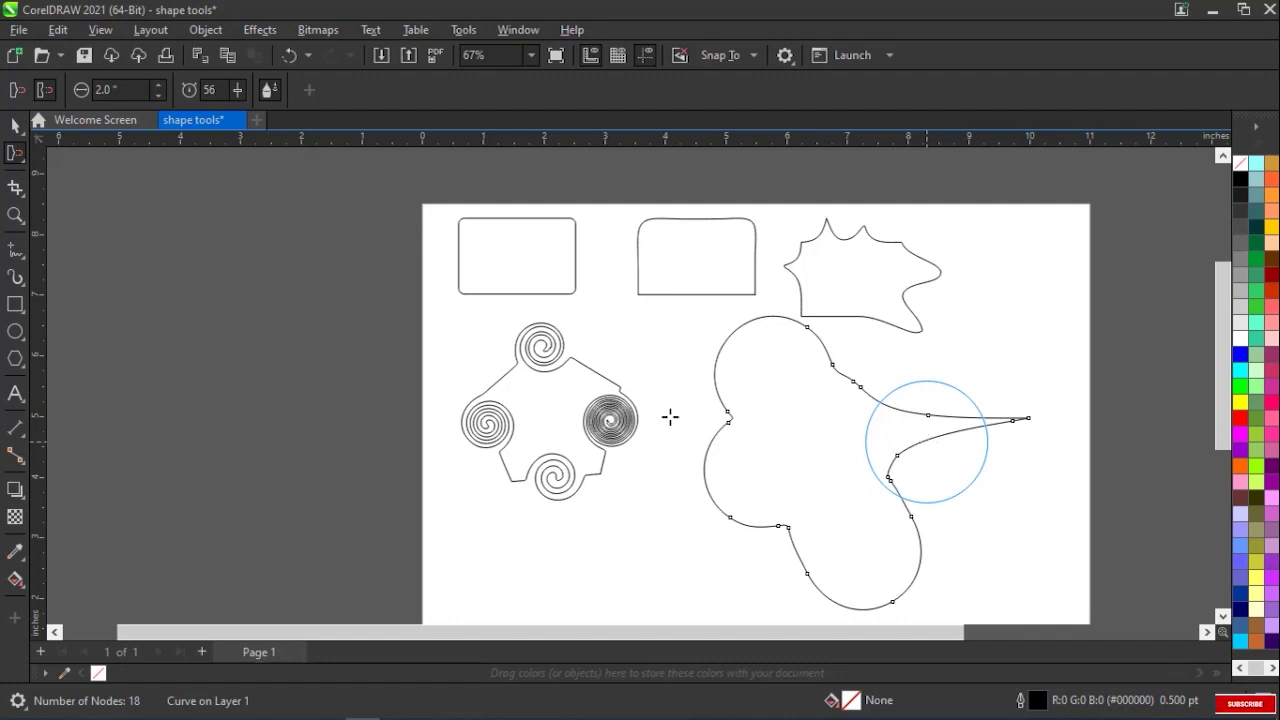
Scale the lobed shape down to 50% and move it up beneath the smeared shape.
{"action": "left_click", "coordinate": [15, 124]}
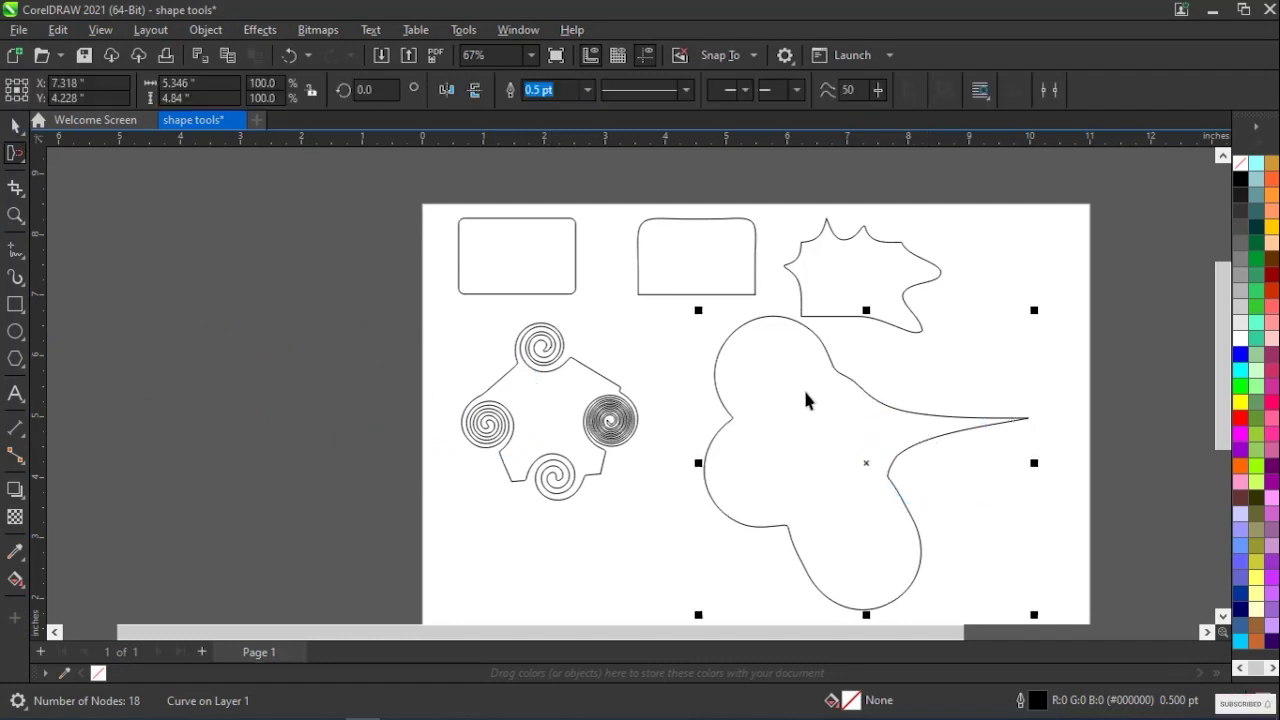
{"action": "left_click_drag", "start_coordinate": [1034, 314], "coordinate": [872, 460]}
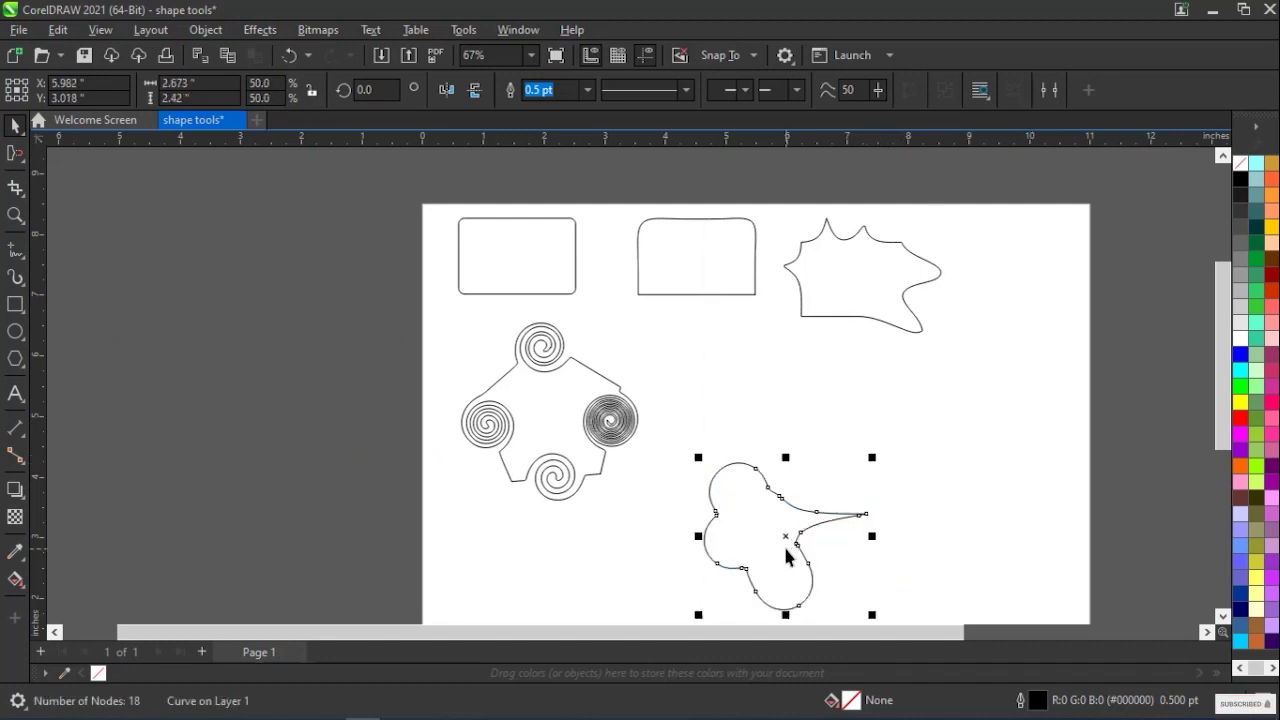
{"action": "left_click_drag", "start_coordinate": [789, 537], "coordinate": [806, 412]}
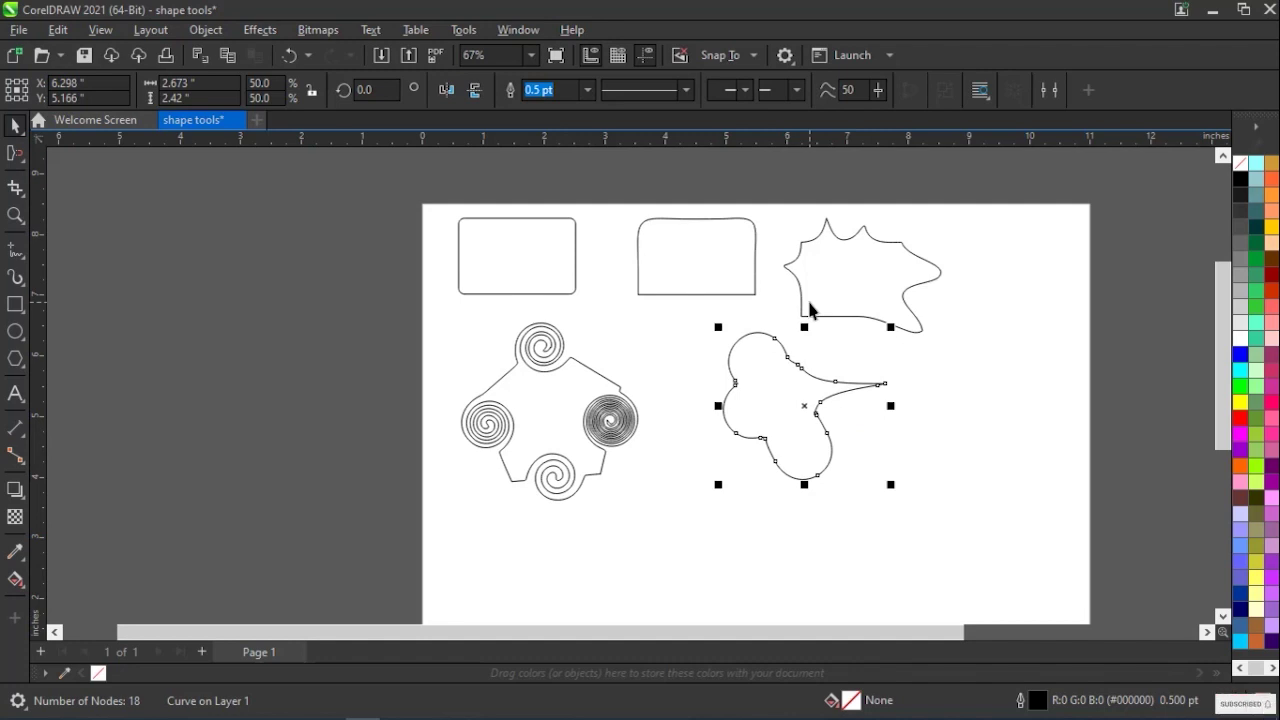
Draw a rectangle about 2.9 × 2.7 in to the lower right of the lobed shape.
{"action": "left_click", "coordinate": [23, 166]}
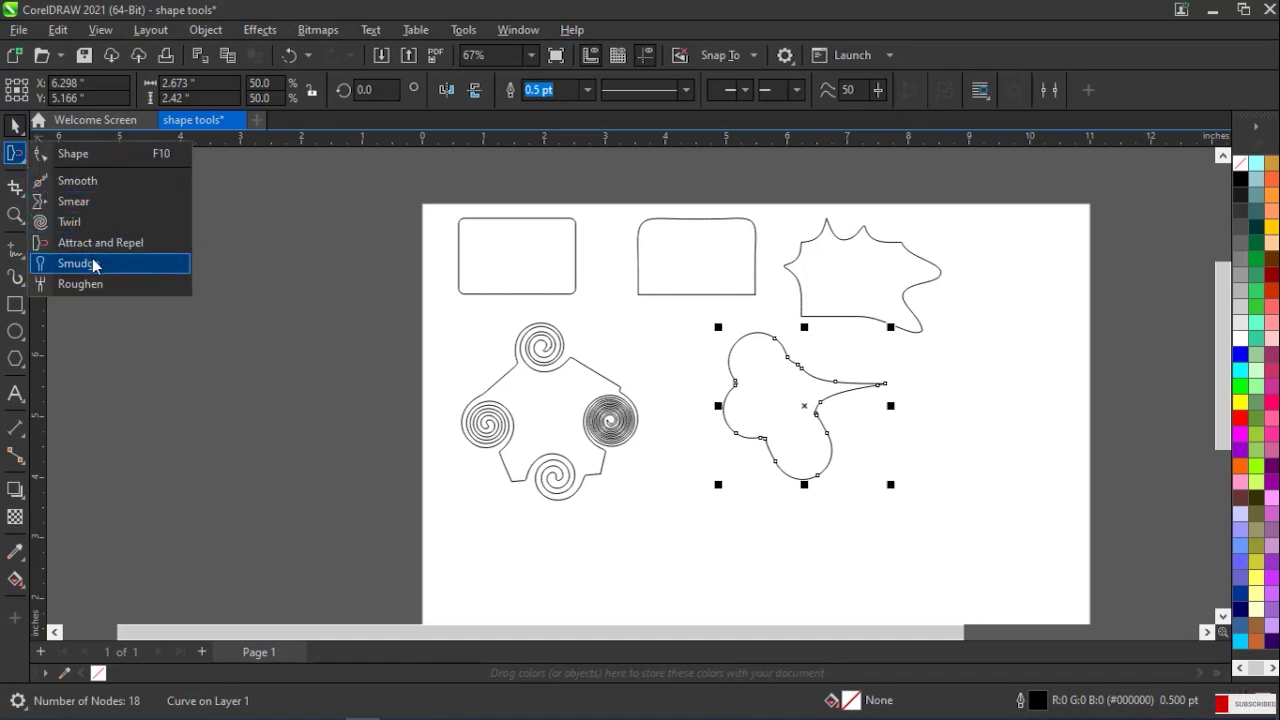
{"action": "left_click", "coordinate": [143, 351]}
{"action": "left_click", "coordinate": [15, 304]}
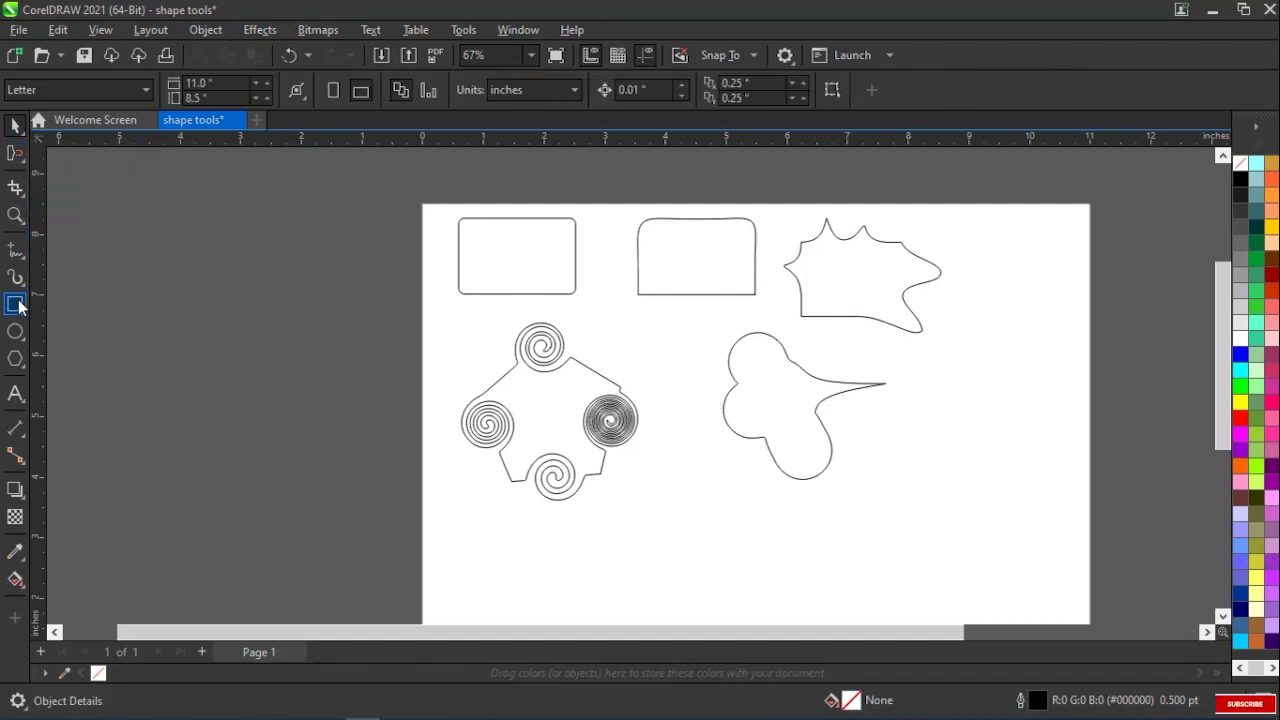
{"action": "left_click_drag", "start_coordinate": [885, 383], "coordinate": [1062, 547]}
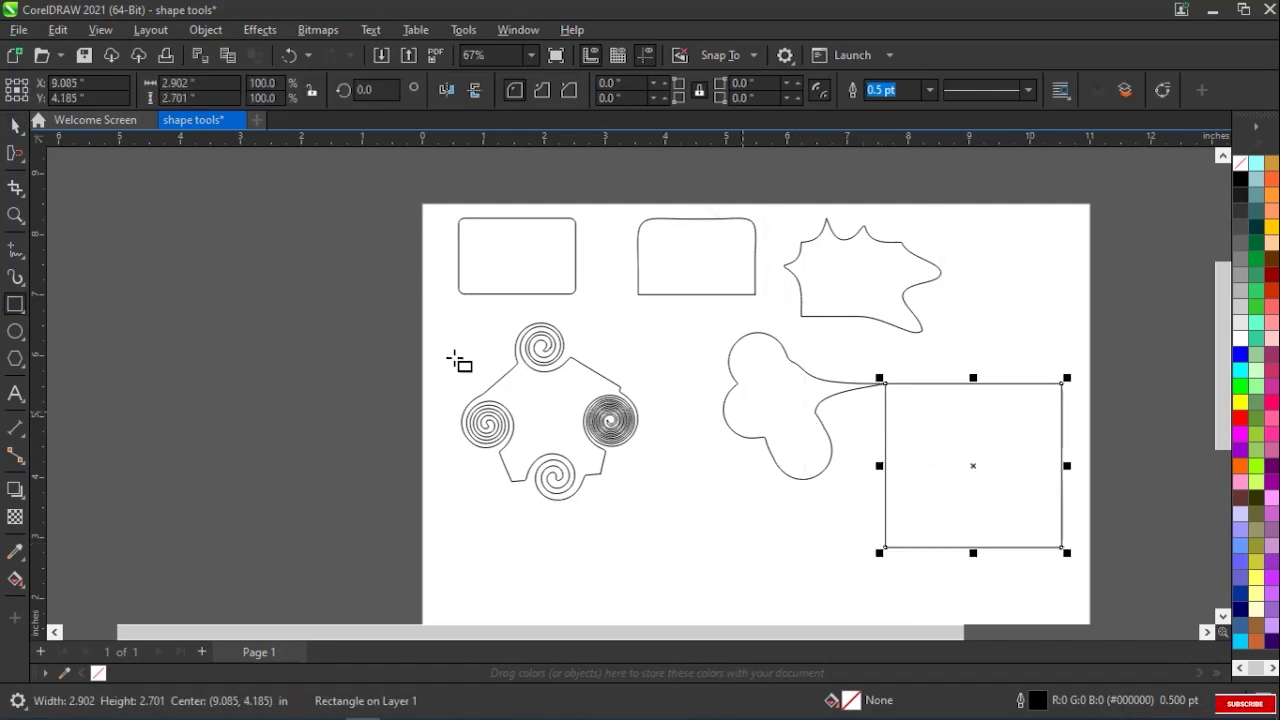
Move the lobed shape about 1.16 in left, closer to the twirled polygon and clear of the rectangle.
{"action": "left_click", "coordinate": [14, 125]}
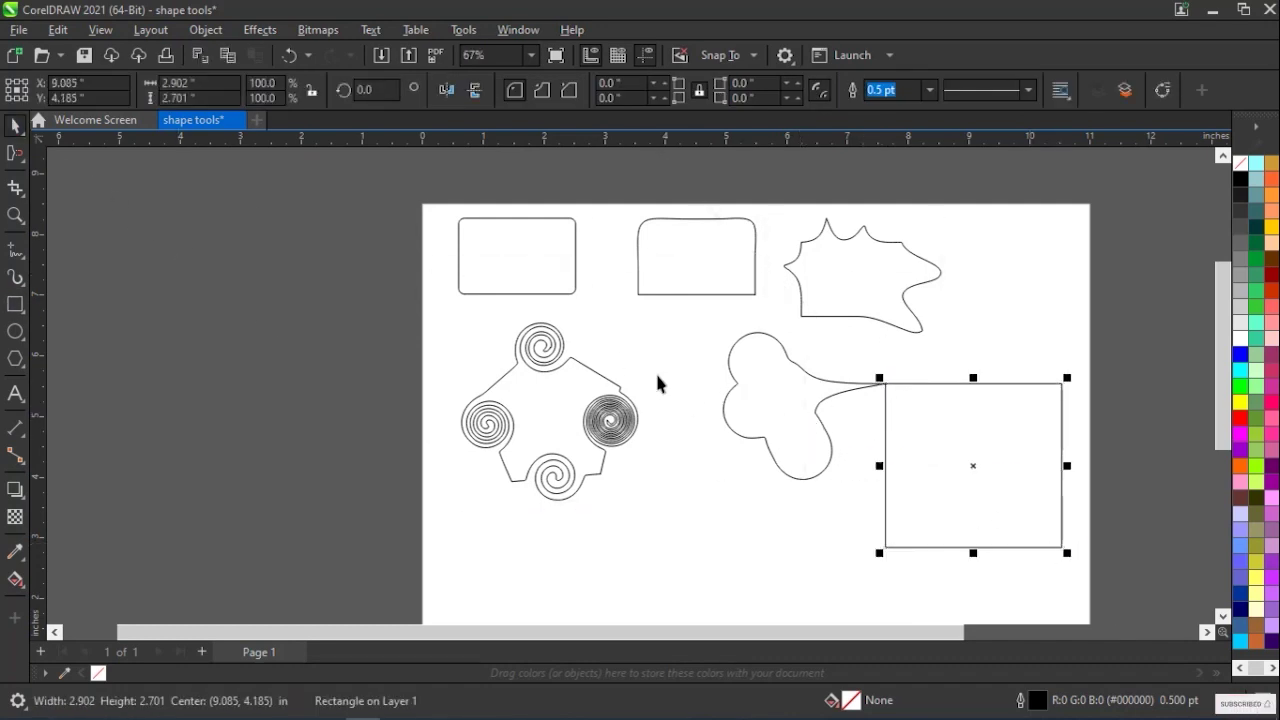
{"action": "left_click", "coordinate": [728, 398]}
{"action": "left_click_drag", "start_coordinate": [806, 409], "coordinate": [738, 405]}
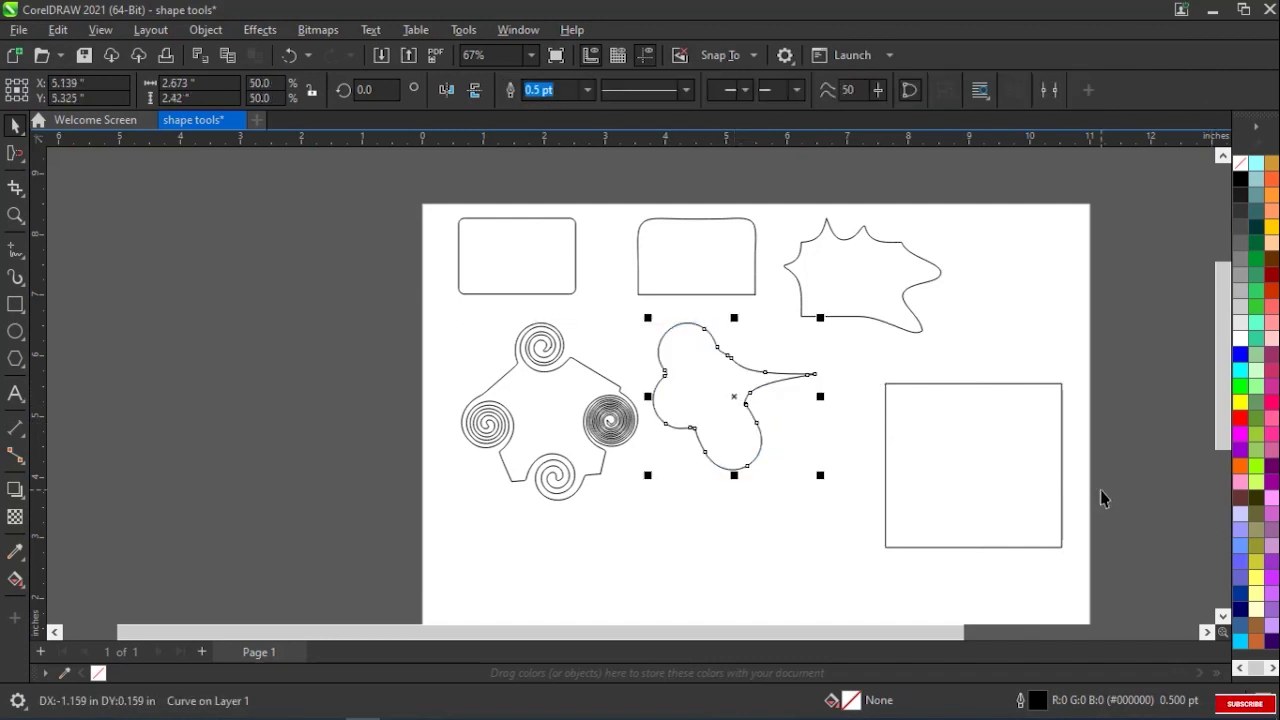
Set the Smudge tool's nib size to 1 in and push a notch into the underside of the lobed shape's long point.
{"action": "scroll", "coordinate": [1049, 494], "scroll_direction": "up", "scroll_amount": 2}
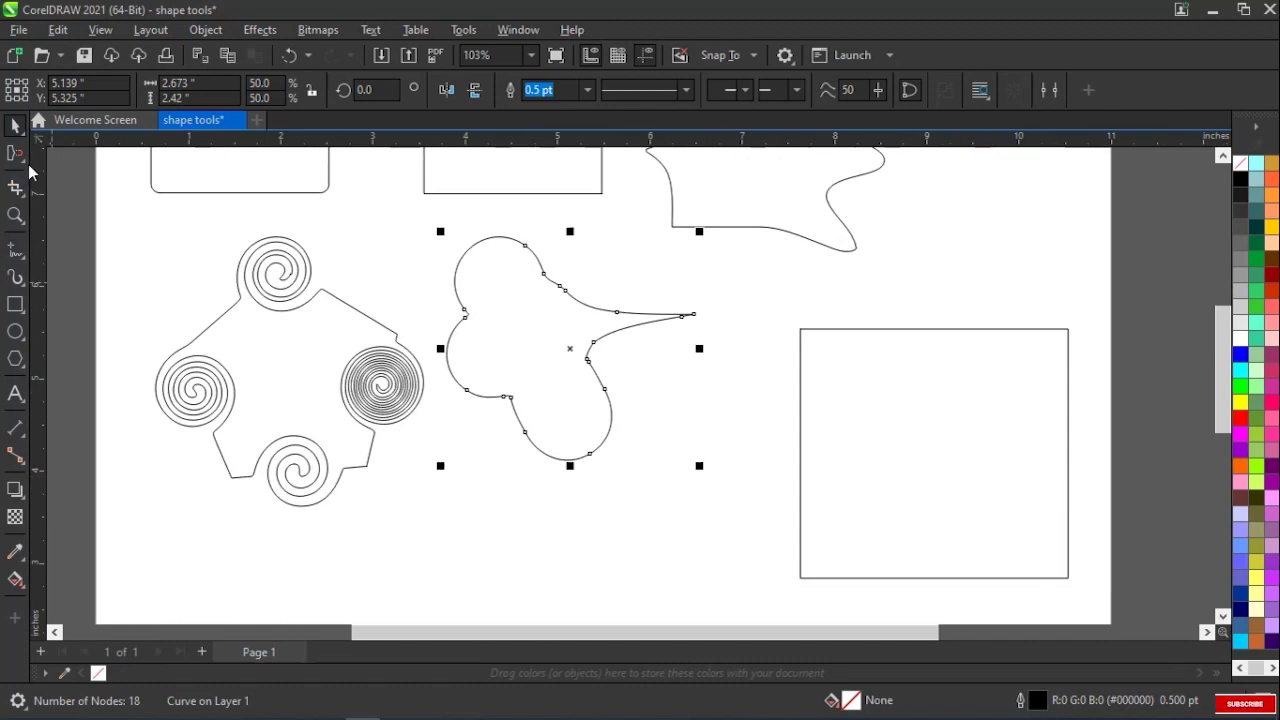
{"action": "left_click", "coordinate": [22, 158]}
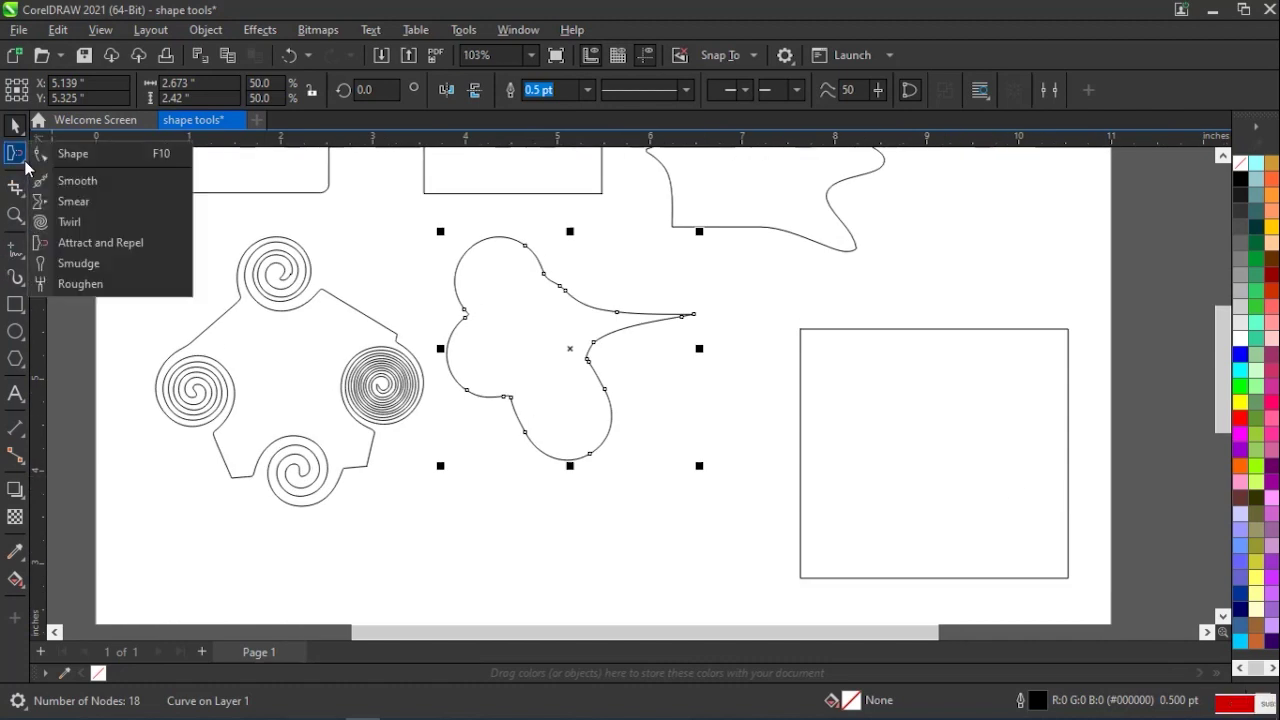
{"action": "left_click", "coordinate": [91, 260]}
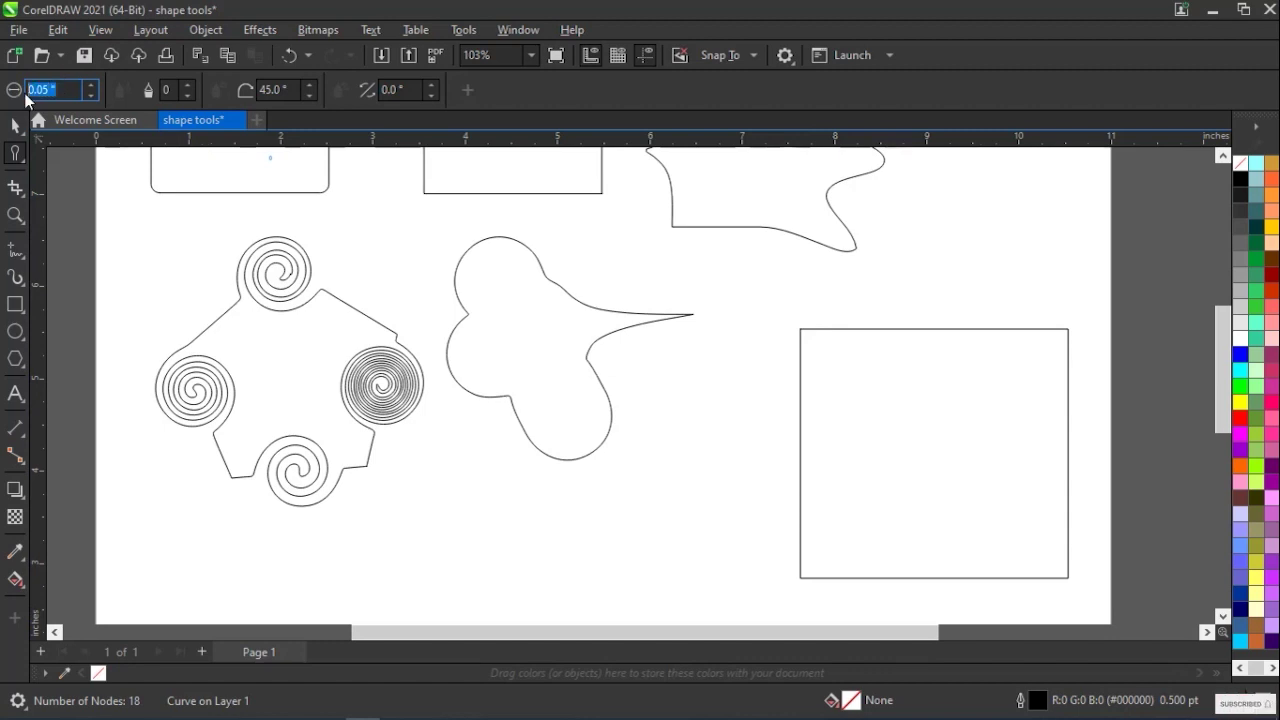
{"action": "type", "text": "1"}
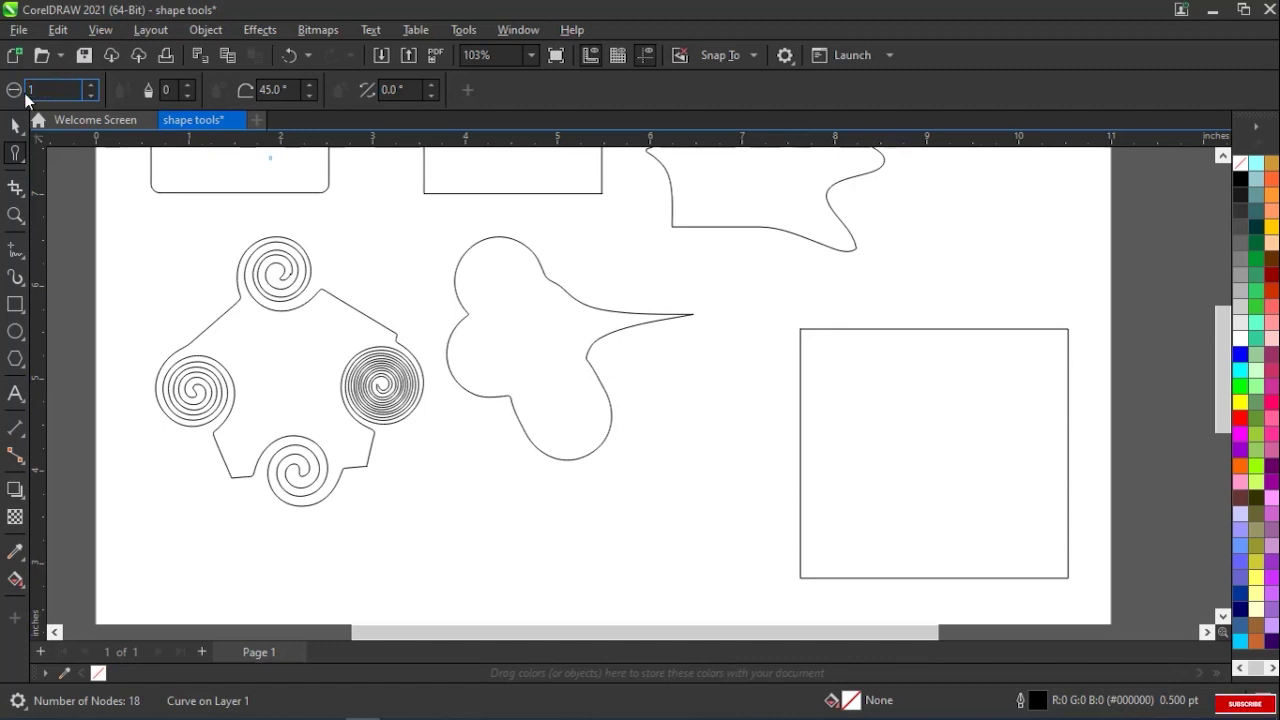
{"action": "left_click", "coordinate": [676, 345]}
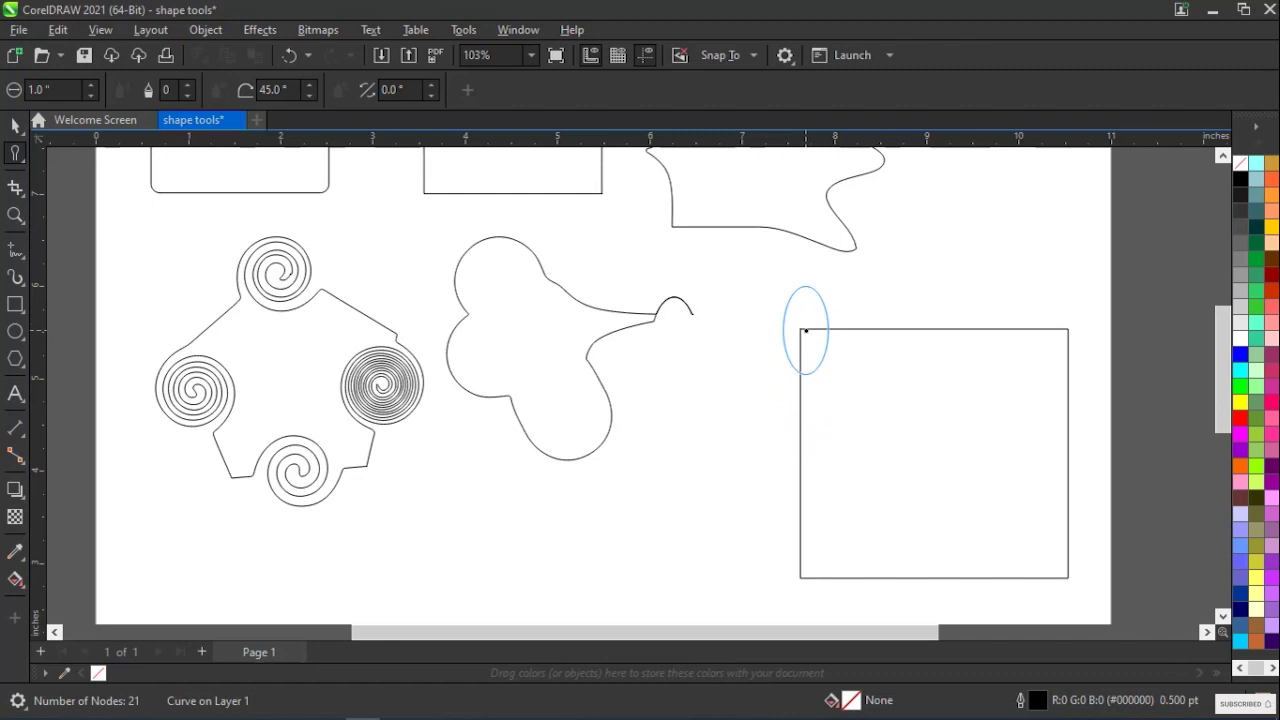
Smudge deep rounded notches into the rectangle from its left, right, top and bottom edges.
{"action": "left_click", "coordinate": [805, 328]}
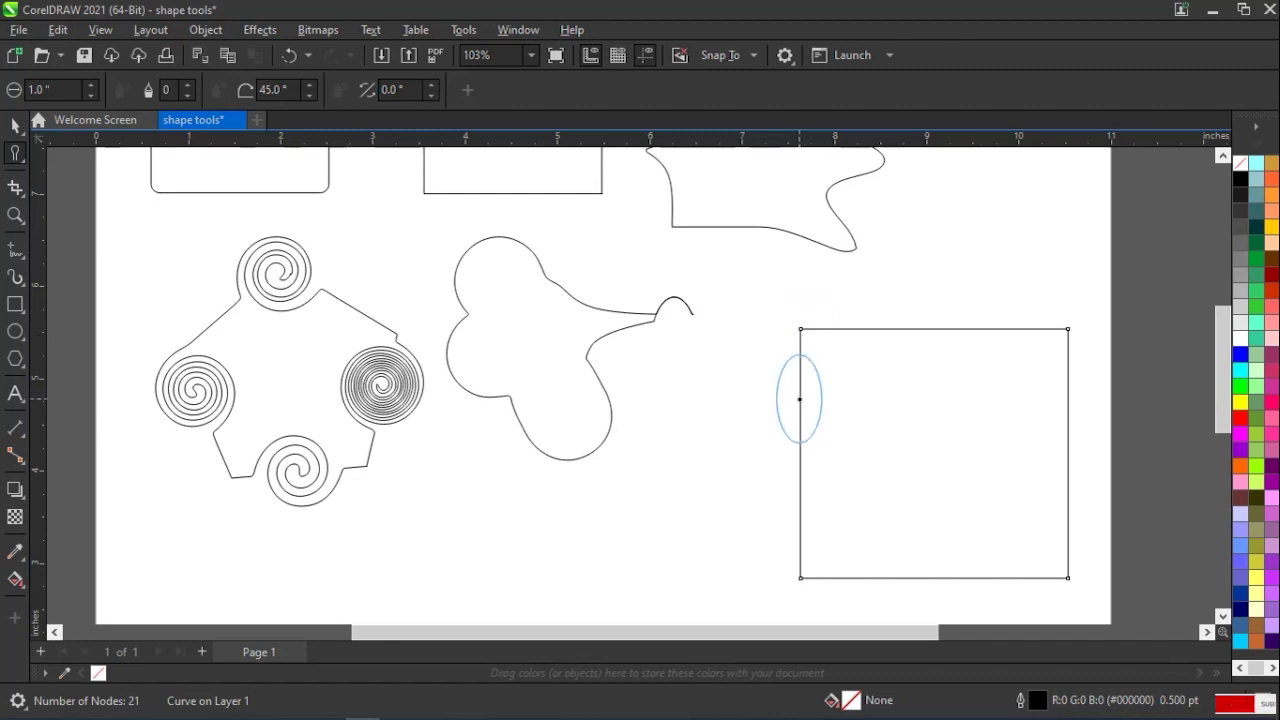
{"action": "left_click_drag", "start_coordinate": [797, 397], "coordinate": [875, 404]}
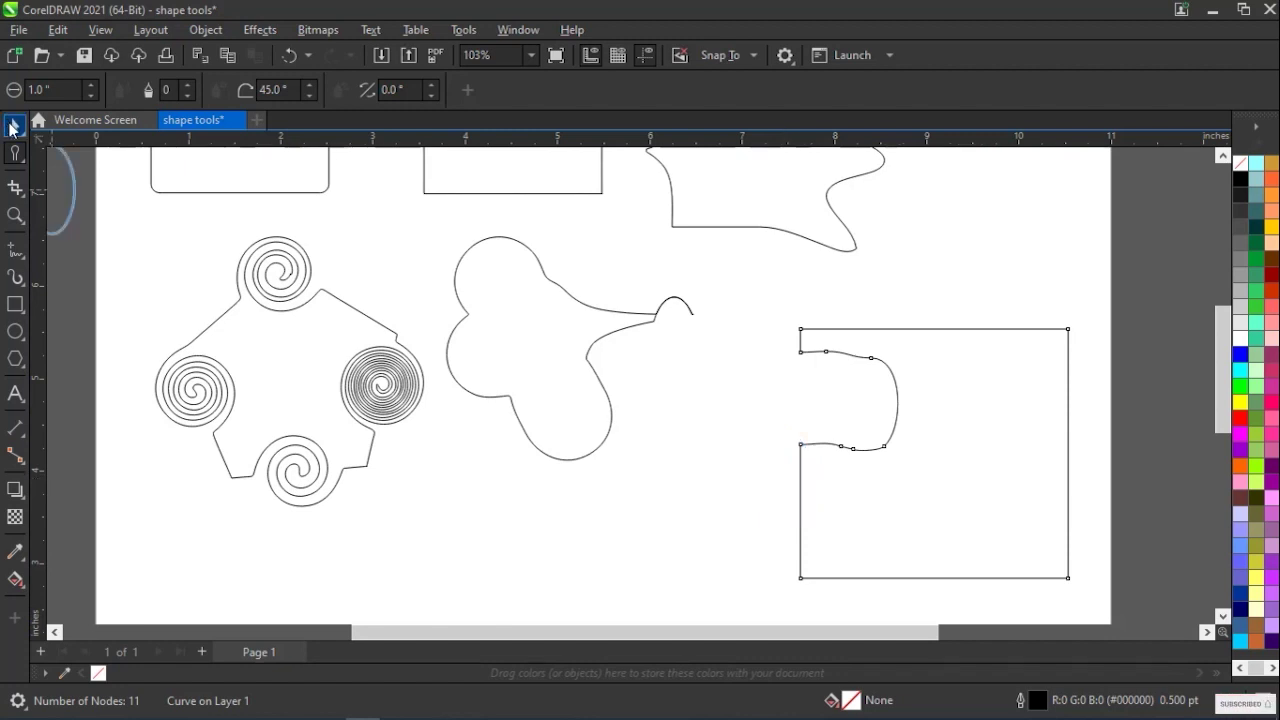
{"action": "left_click_drag", "start_coordinate": [1088, 420], "coordinate": [1006, 414]}
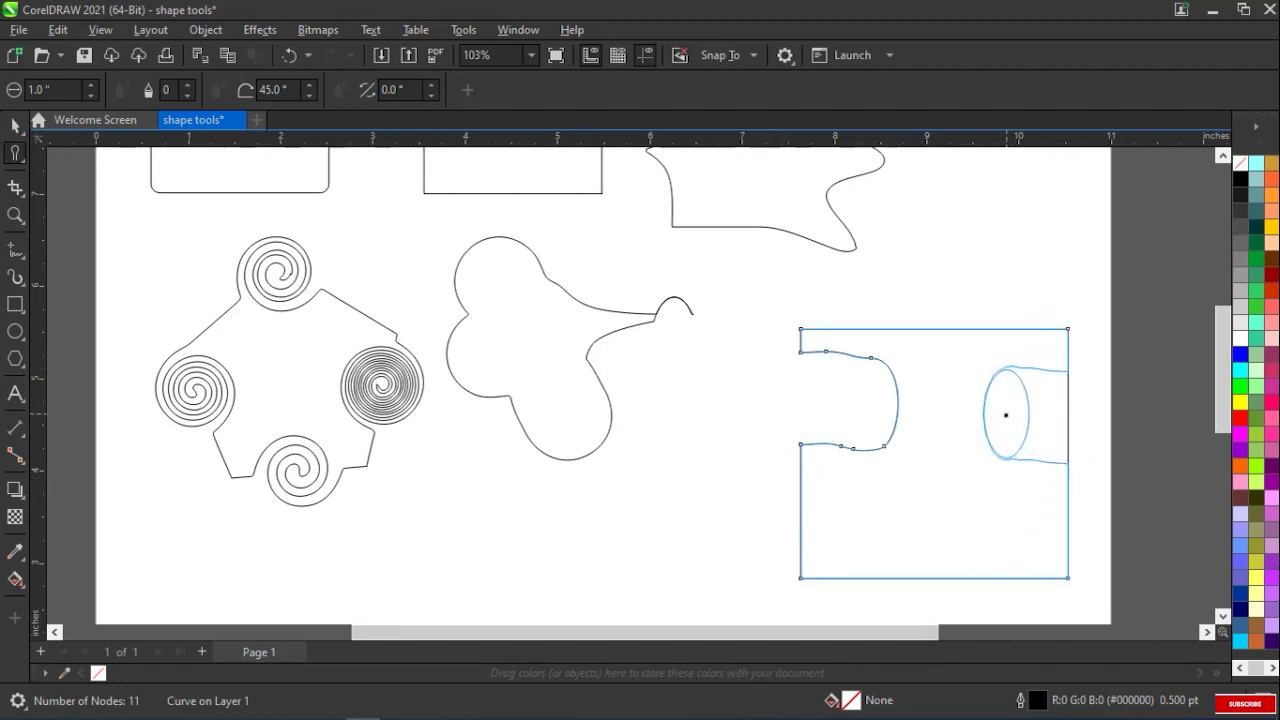
{"action": "left_click_drag", "start_coordinate": [947, 334], "coordinate": [944, 455]}
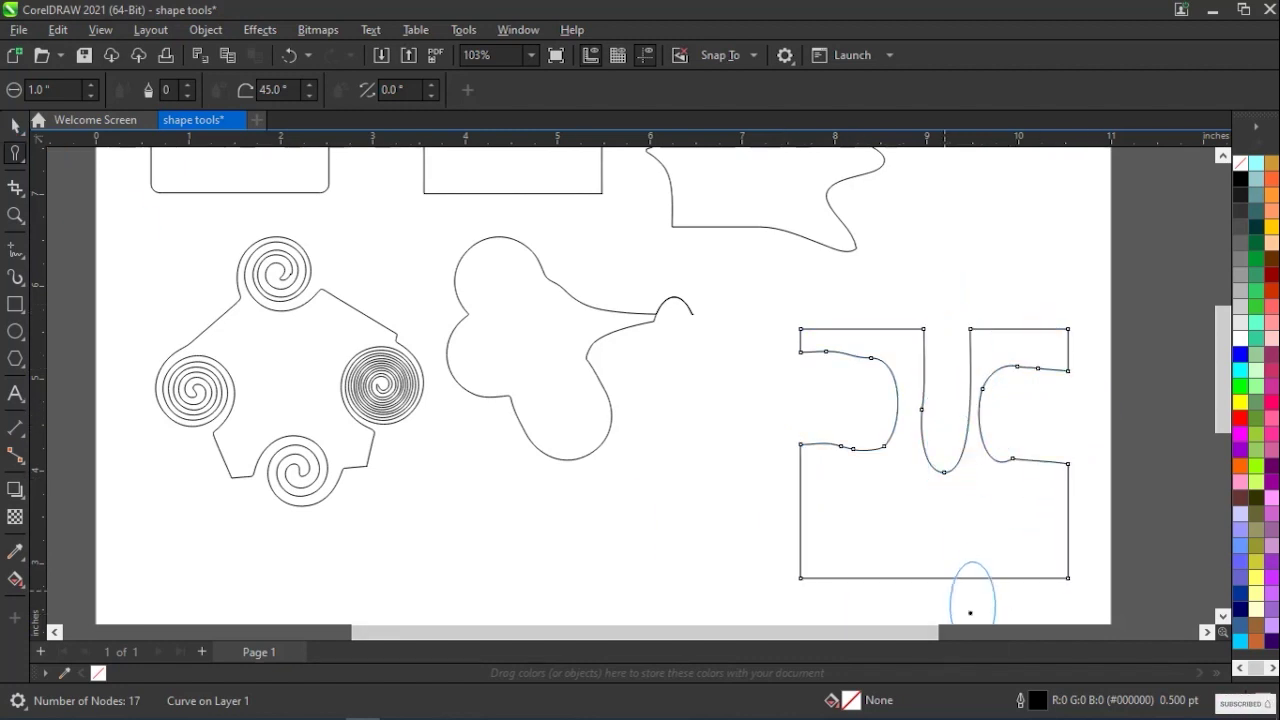
{"action": "left_click_drag", "start_coordinate": [950, 593], "coordinate": [949, 500]}
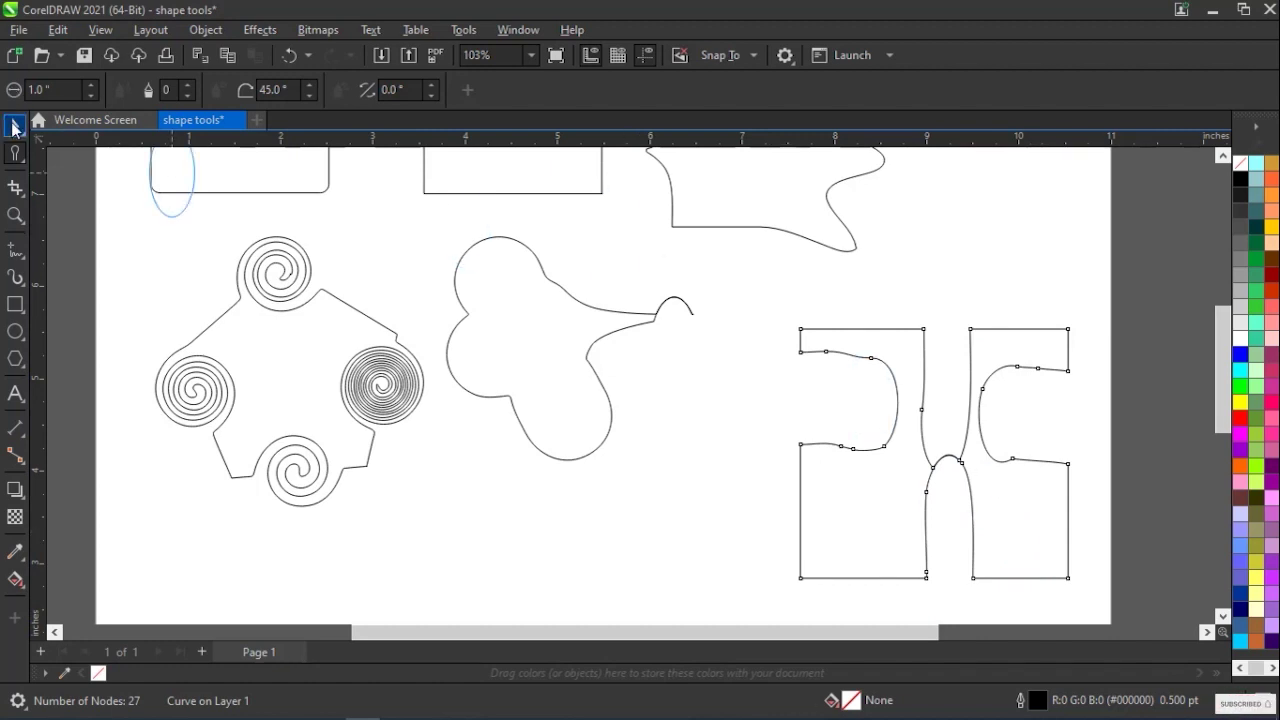
Scale the smudged rectangle down to about 54% and move it close to the lobed shape's long point.
{"action": "left_click", "coordinate": [14, 127]}
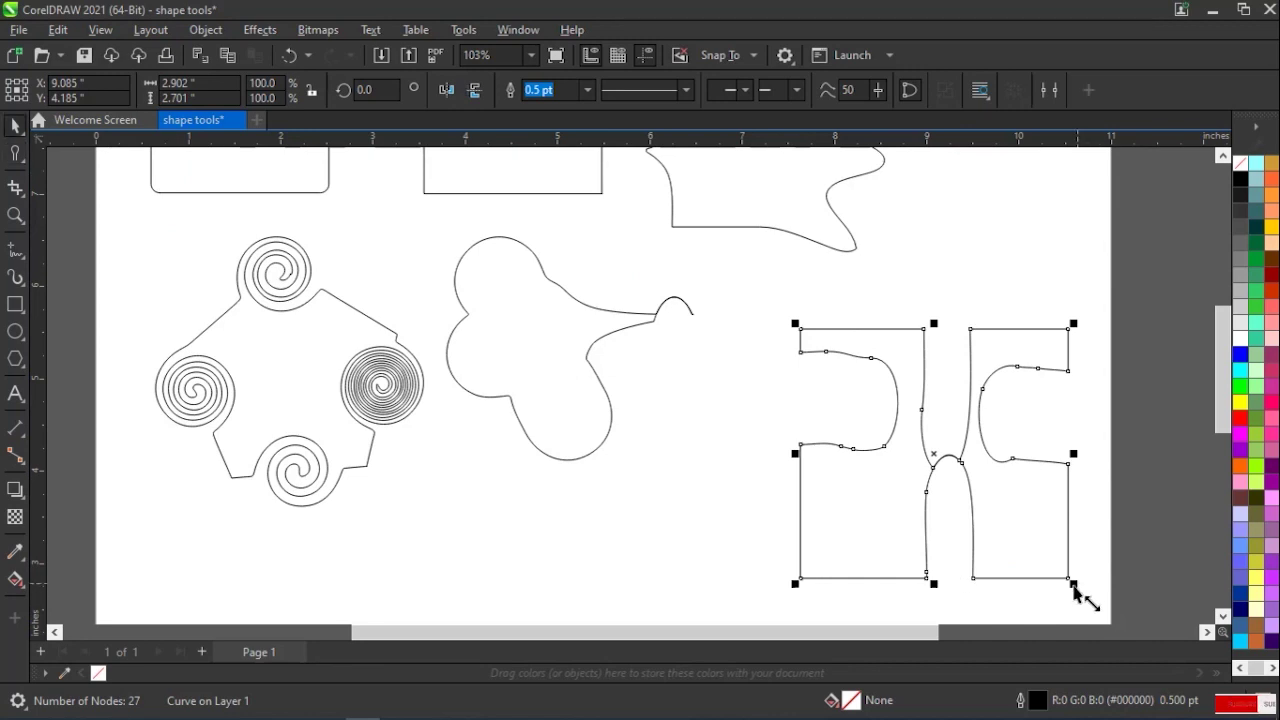
{"action": "left_click_drag", "start_coordinate": [1072, 593], "coordinate": [946, 466]}
{"action": "left_click_drag", "start_coordinate": [886, 406], "coordinate": [768, 348]}
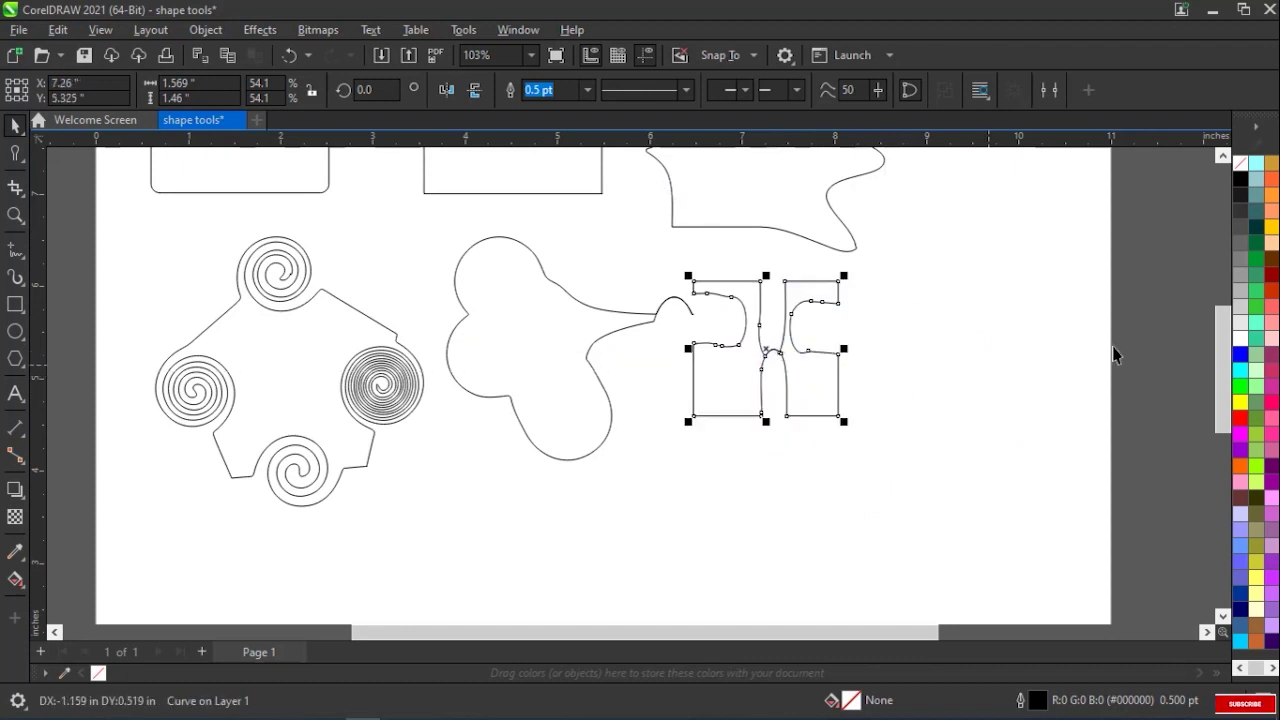
Draw a rectangle about 2.5 × 1.9 in in the empty area below the lobed shape.
{"action": "scroll", "coordinate": [1222, 390], "scroll_direction": "down", "scroll_amount": 3}
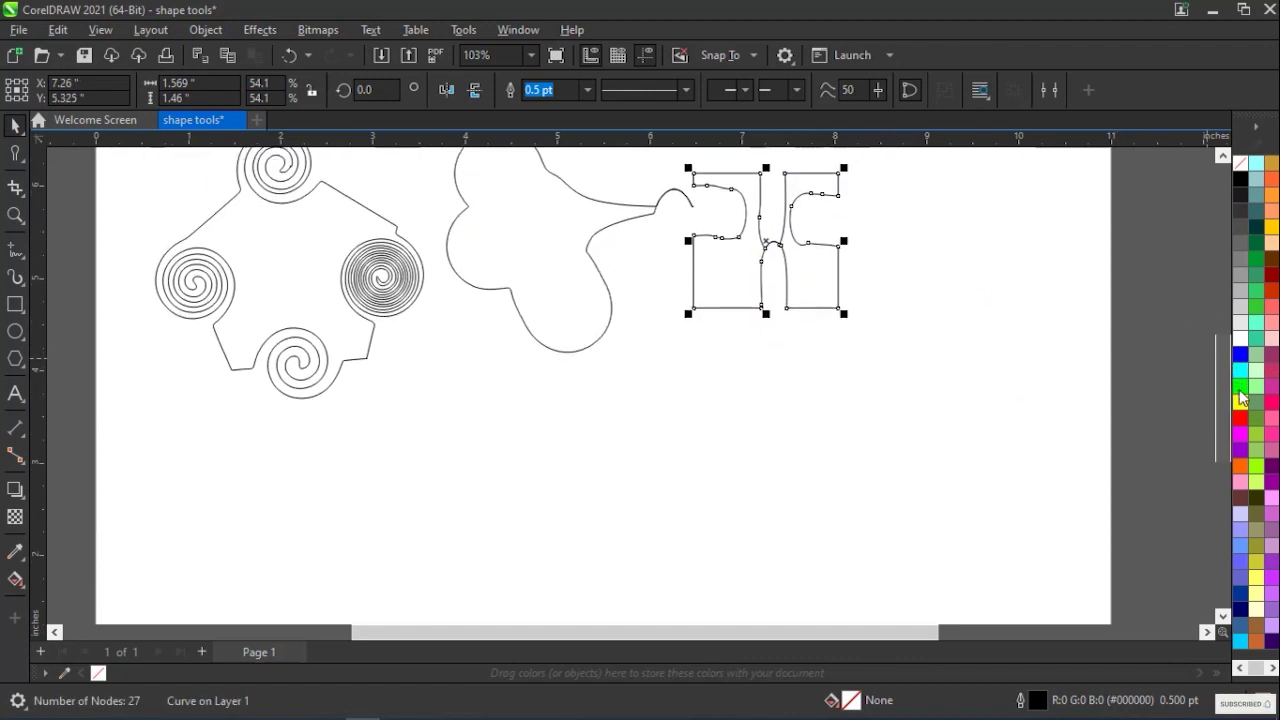
{"action": "left_click", "coordinate": [16, 304]}
{"action": "left_click_drag", "start_coordinate": [459, 349], "coordinate": [694, 521]}
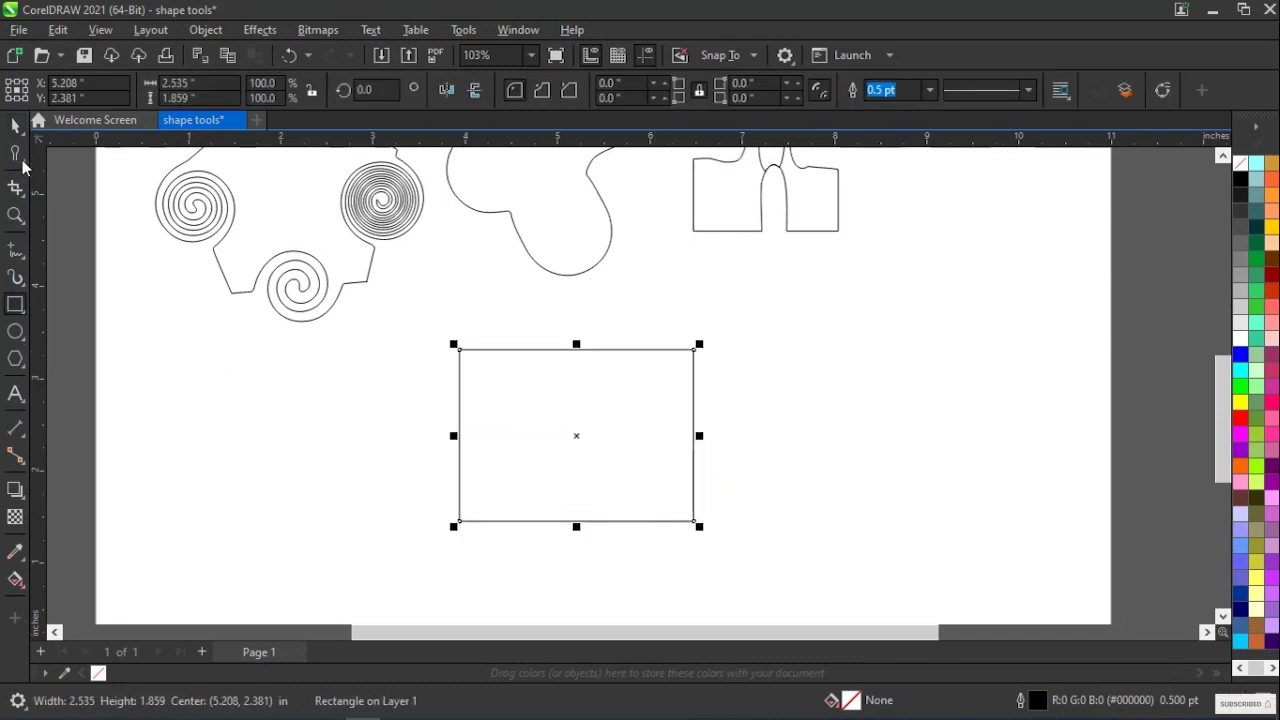
Set the Roughen tool's spike frequency to 1 and add four separate spikes along the new rectangle's top edge.
{"action": "left_click", "coordinate": [22, 162]}
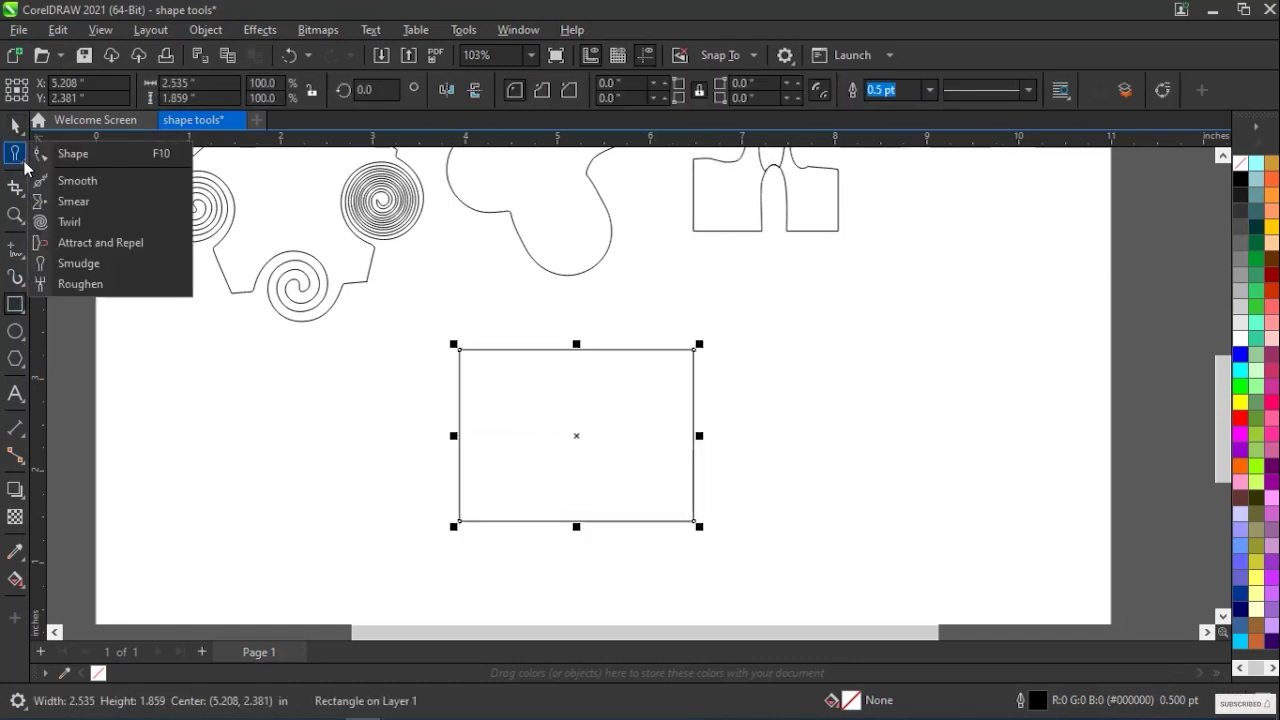
{"action": "left_click", "coordinate": [80, 285]}
{"action": "scroll", "coordinate": [569, 373], "scroll_direction": "up", "scroll_amount": 4}
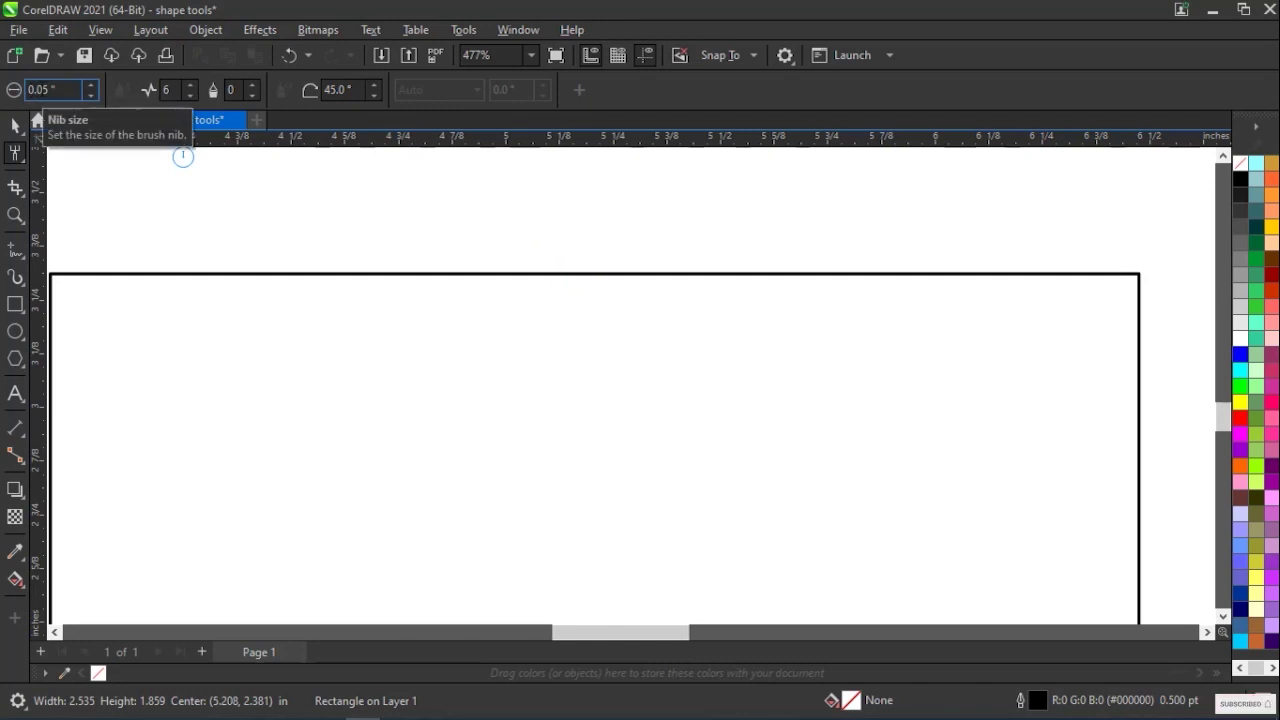
{"action": "left_click", "coordinate": [191, 96]}
{"action": "left_click", "coordinate": [191, 96]}
{"action": "left_click", "coordinate": [191, 96]}
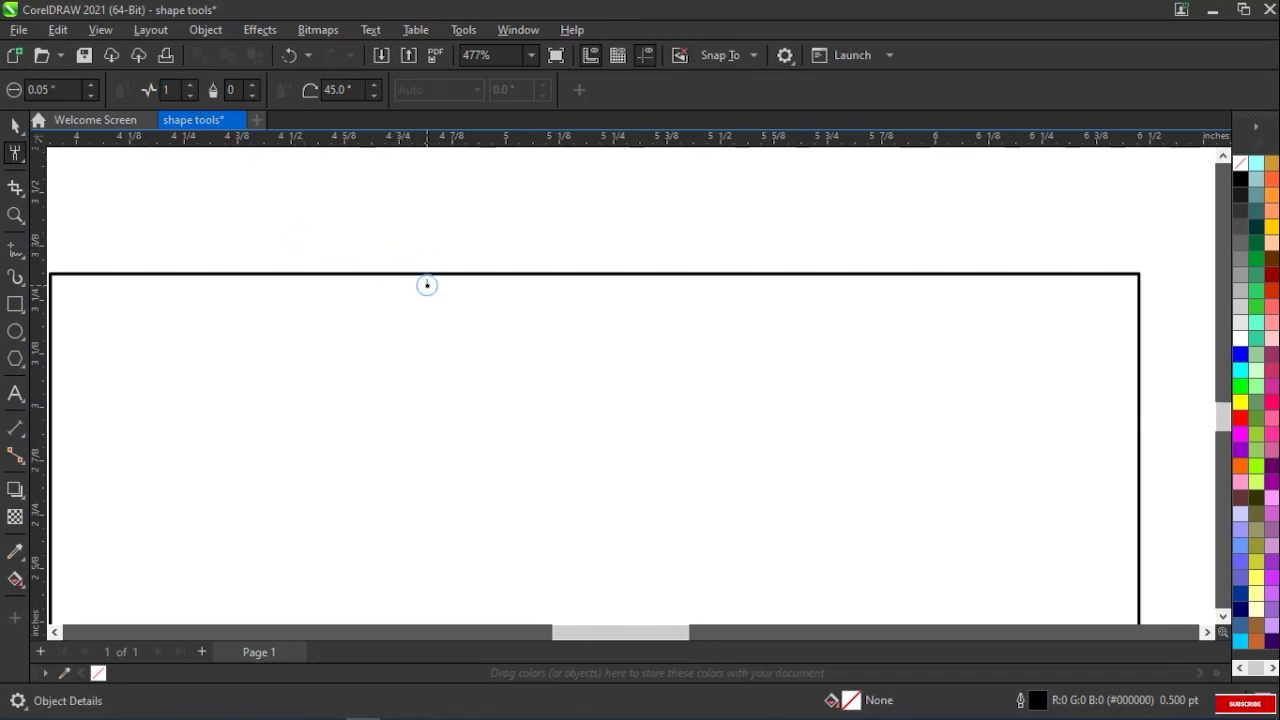
{"action": "left_click", "coordinate": [427, 275]}
{"action": "mouse_move", "coordinate": [427, 275]}
{"action": "left_mouse_down"}
{"action": "mouse_move", "coordinate": [454, 255]}
{"action": "mouse_move", "coordinate": [463, 275]}
{"action": "left_mouse_up"}
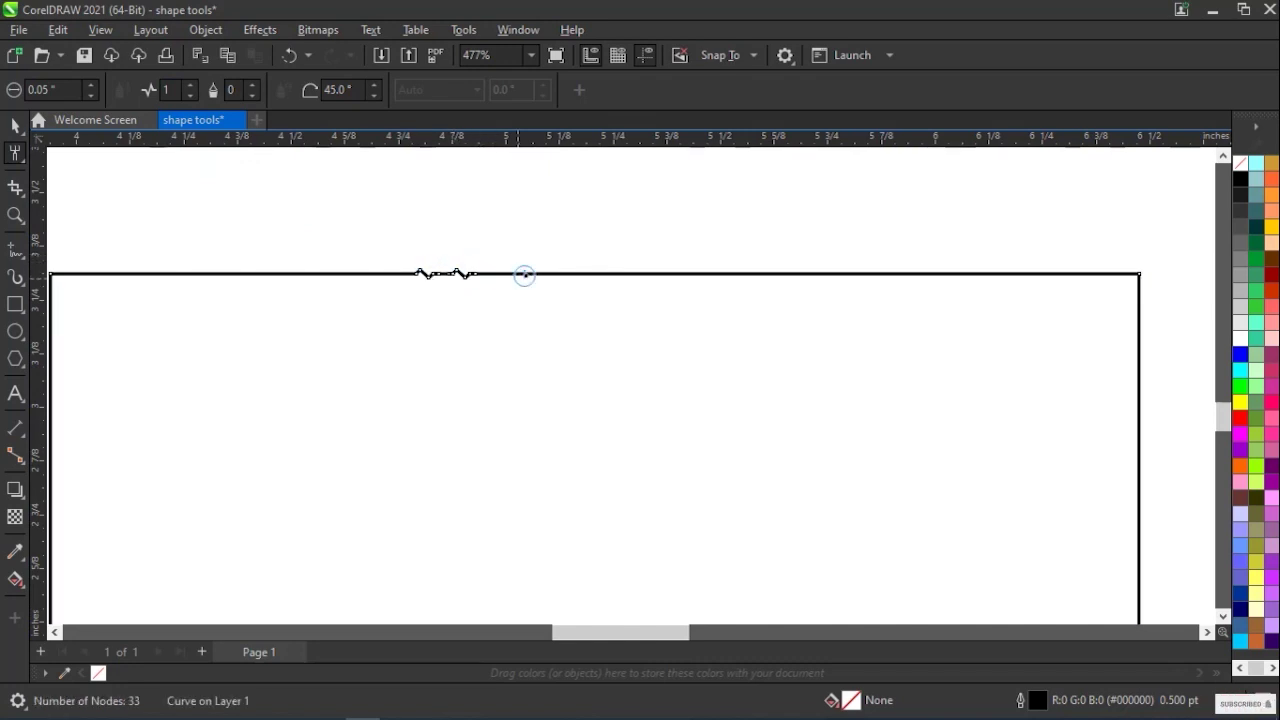
{"action": "left_click", "coordinate": [522, 273]}
{"action": "left_click", "coordinate": [637, 273]}
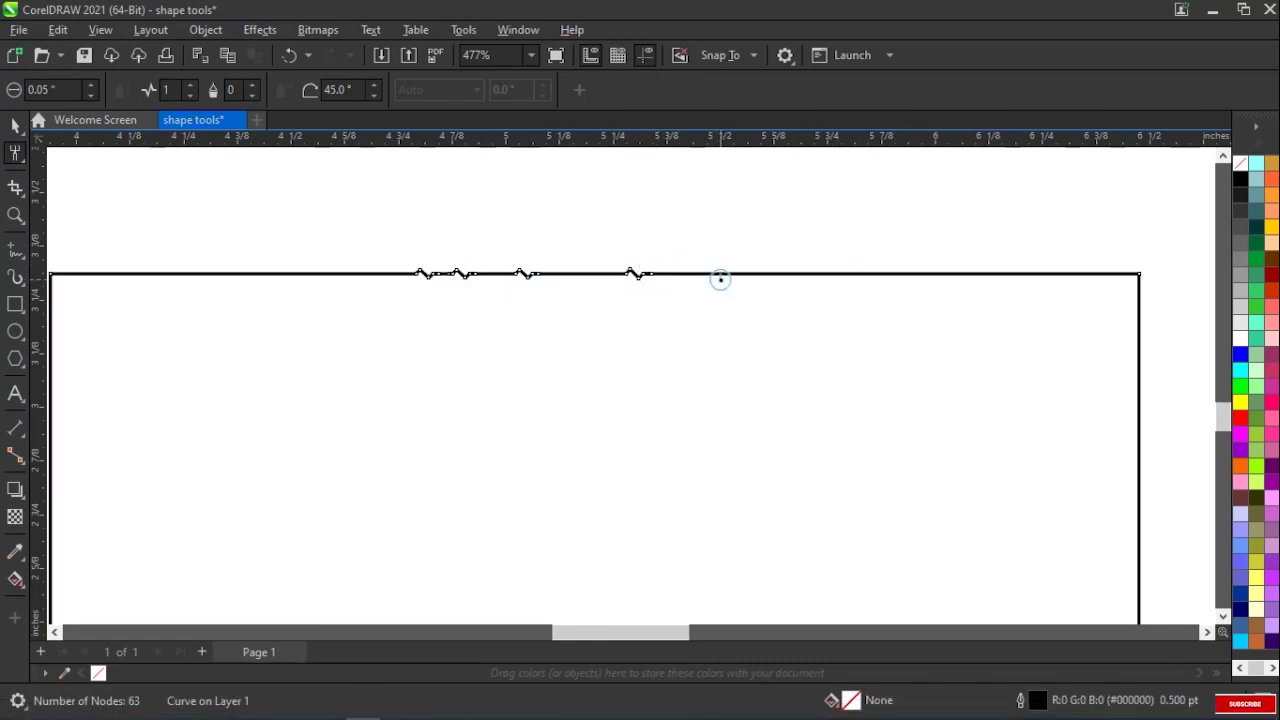
Roughen the right part of the rectangle's top edge with spike frequency 7 and dryout 1.
{"action": "left_click", "coordinate": [250, 86]}
{"action": "left_click", "coordinate": [250, 86]}
{"action": "left_click", "coordinate": [250, 86]}
{"action": "left_click", "coordinate": [251, 95]}
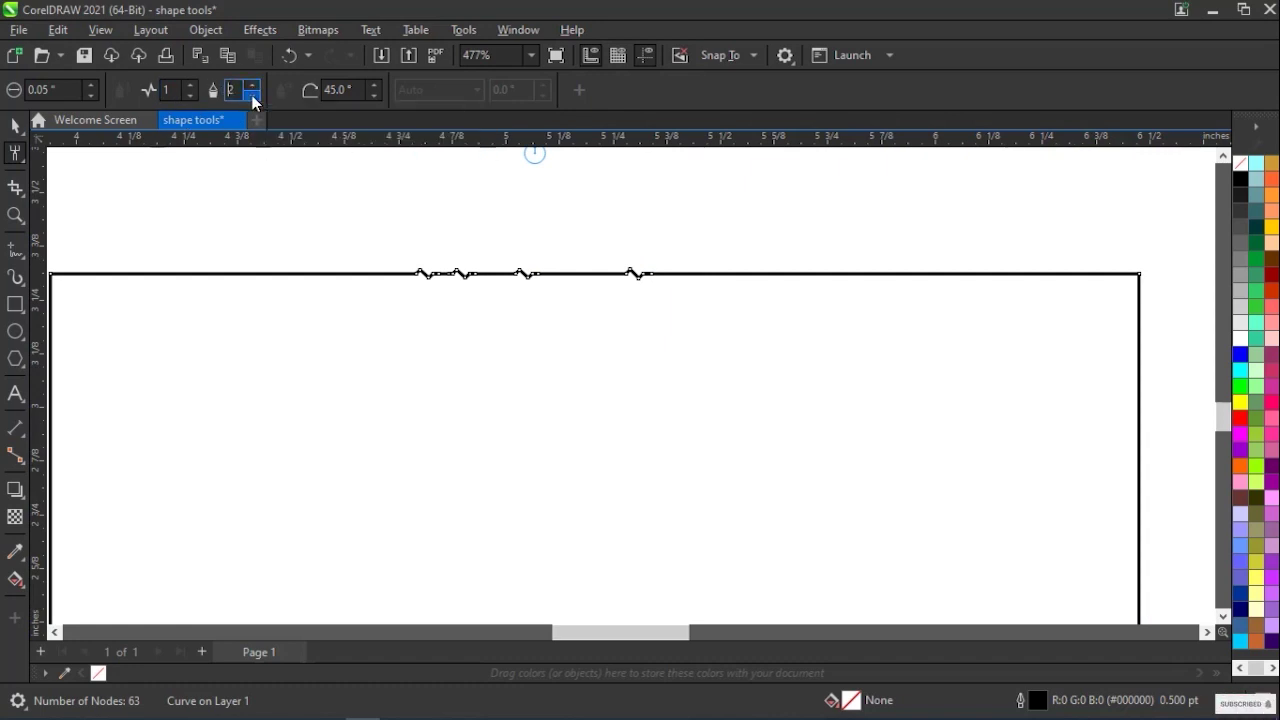
{"action": "left_click", "coordinate": [251, 95]}
{"action": "left_click_drag", "start_coordinate": [724, 266], "coordinate": [991, 272]}
{"action": "scroll", "coordinate": [909, 282], "scroll_direction": "up", "scroll_amount": 1}
{"action": "scroll", "coordinate": [909, 282], "scroll_direction": "up", "scroll_amount": 6}
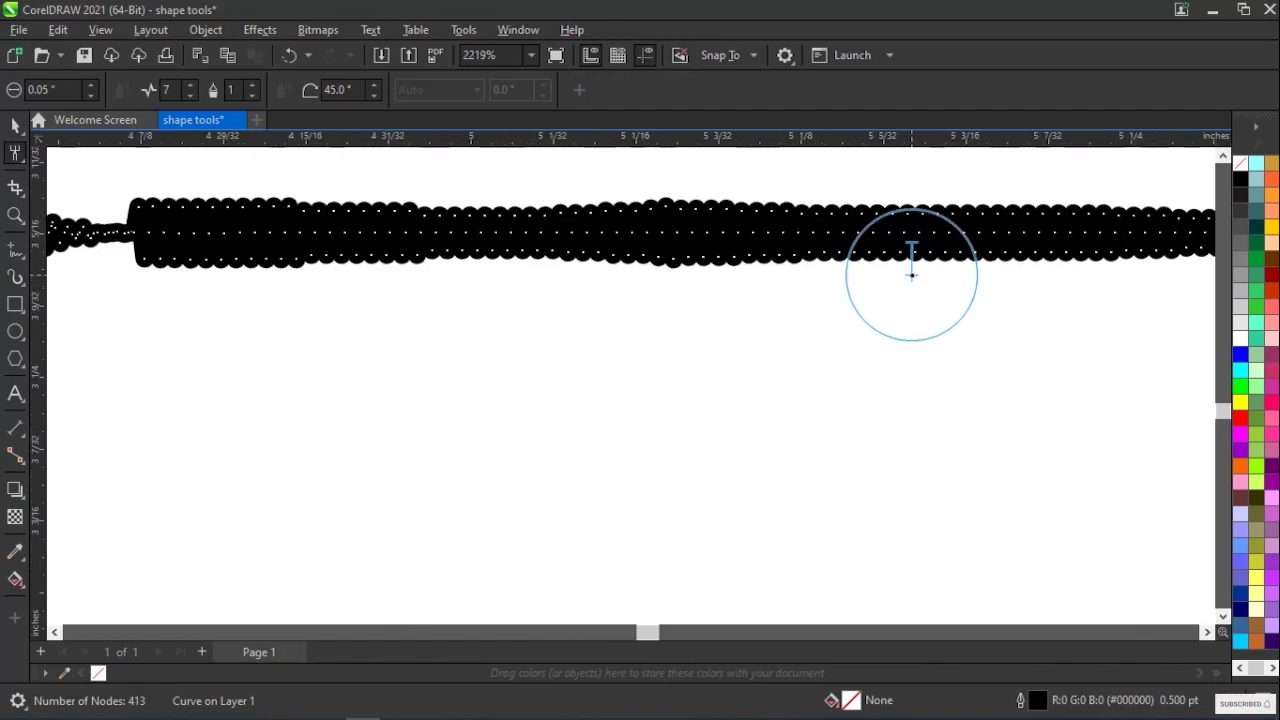
{"action": "scroll", "coordinate": [890, 245], "scroll_direction": "down", "scroll_amount": 2}
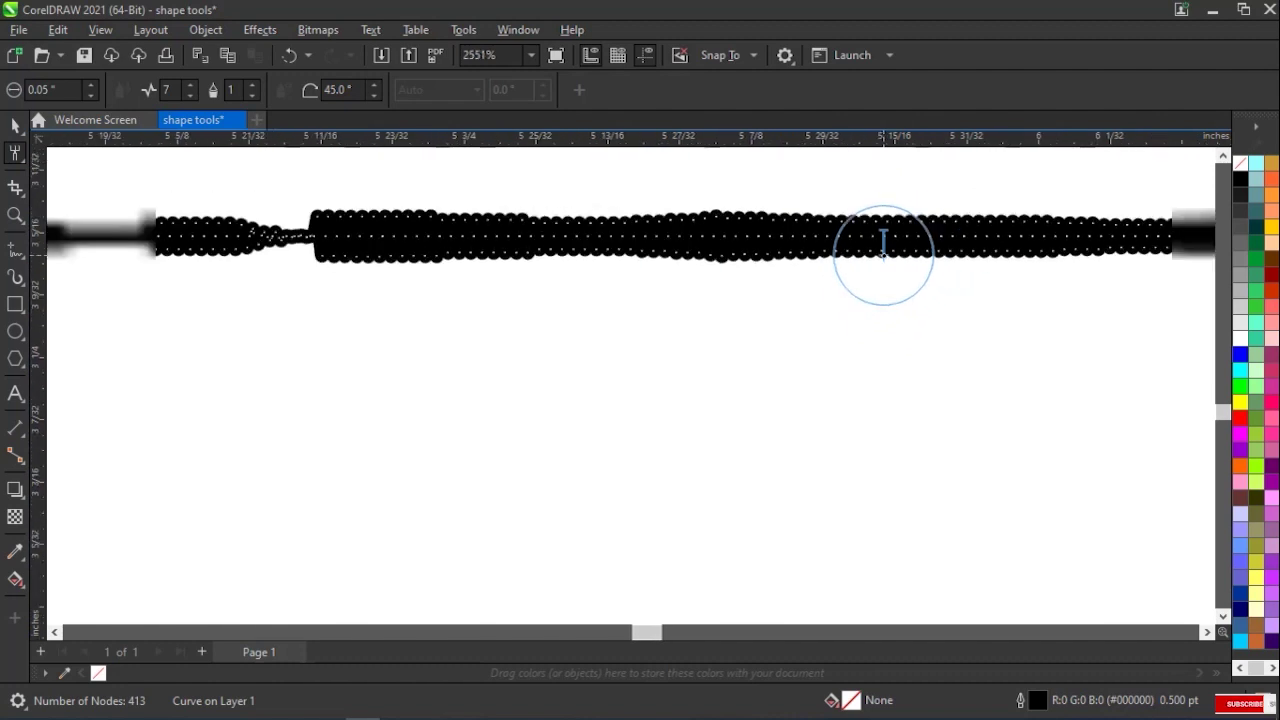
{"action": "scroll", "coordinate": [883, 245], "scroll_direction": "down", "scroll_amount": 5}
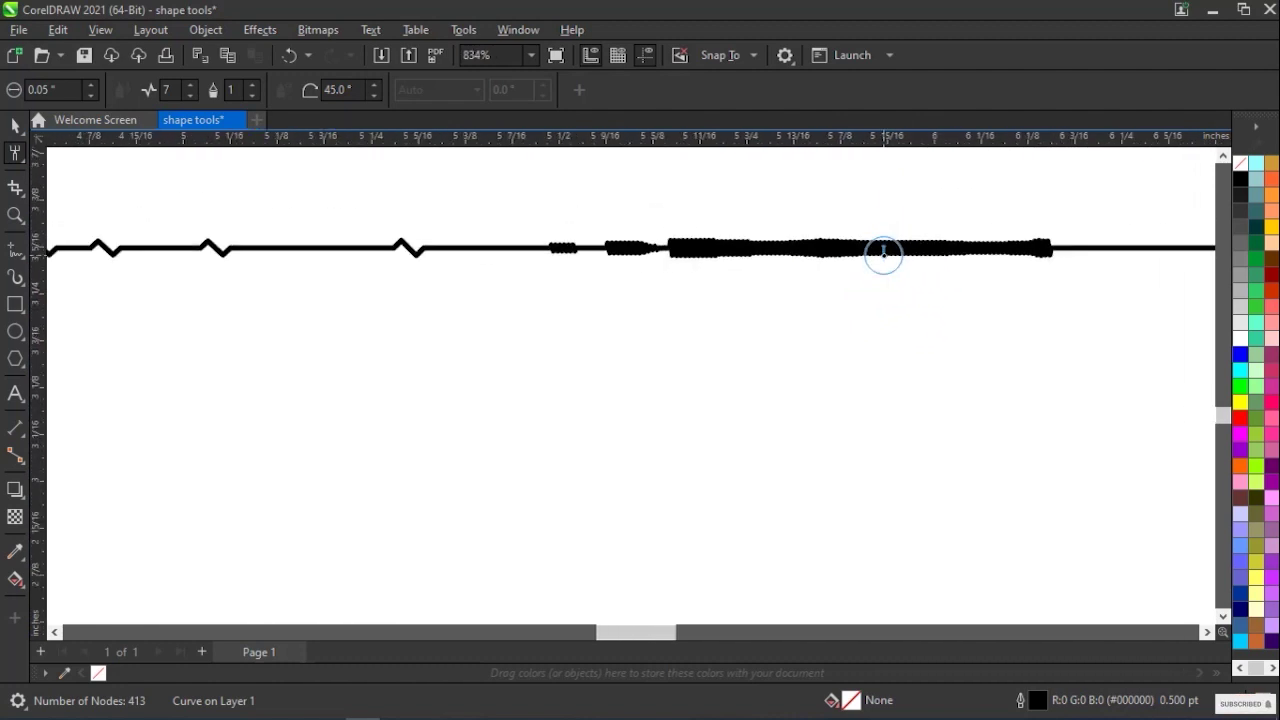
{"action": "scroll", "coordinate": [883, 252], "scroll_direction": "down", "scroll_amount": 3}
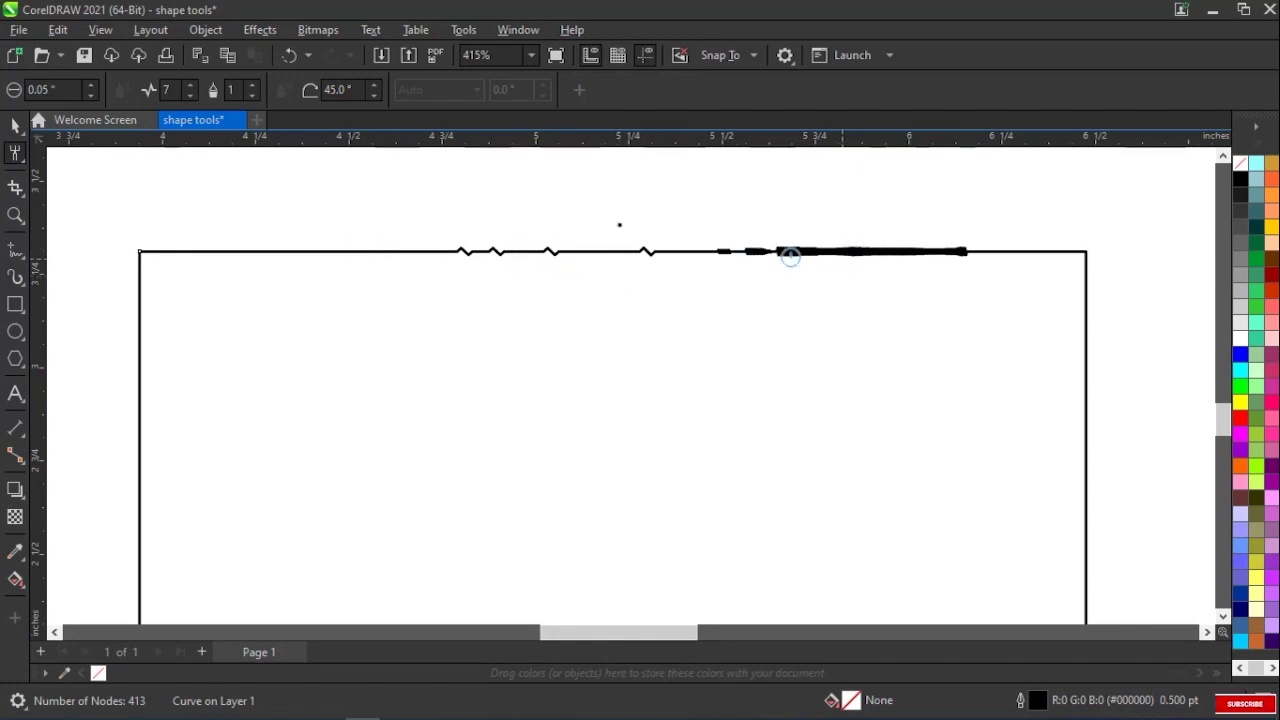
Set the spike frequency to 3 and roughen the left part of the rectangle's top edge.
{"action": "left_click", "coordinate": [185, 97]}
{"action": "left_click", "coordinate": [185, 97]}
{"action": "mouse_move", "coordinate": [242, 249]}
{"action": "left_mouse_down"}
{"action": "mouse_move", "coordinate": [367, 241]}
{"action": "mouse_move", "coordinate": [433, 252]}
{"action": "left_mouse_up"}
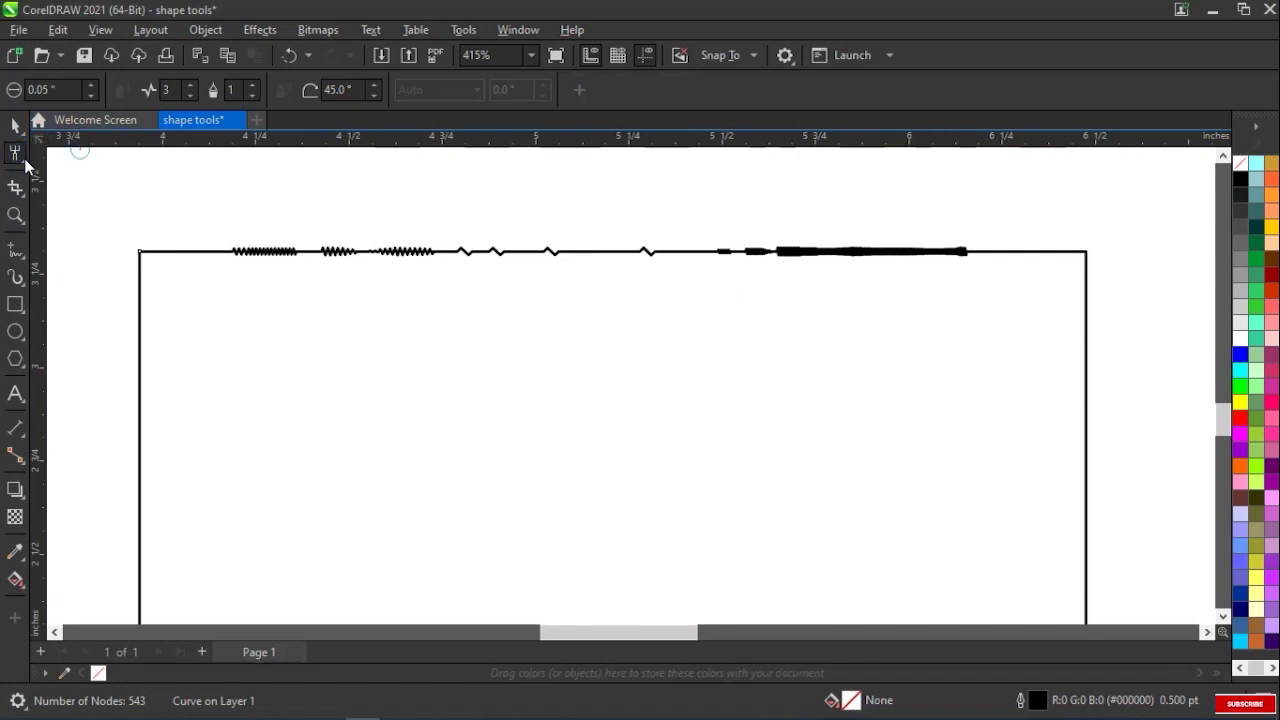
Select all the shapes on the page to review them together, and clear the selection.
{"action": "scroll", "coordinate": [389, 271], "scroll_direction": "up", "scroll_amount": 1}
{"action": "scroll", "coordinate": [389, 273], "scroll_direction": "down", "scroll_amount": 1}
{"action": "scroll", "coordinate": [389, 273], "scroll_direction": "down", "scroll_amount": 13}
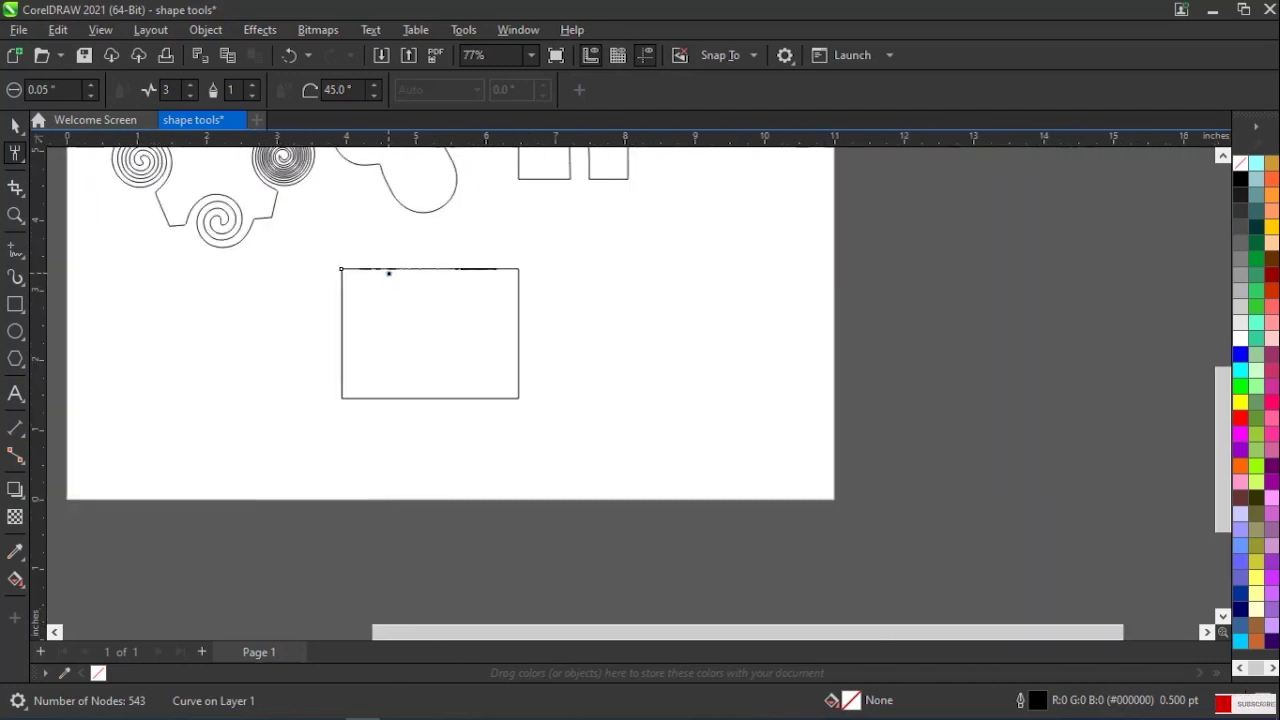
{"action": "scroll", "coordinate": [389, 273], "scroll_direction": "down", "scroll_amount": 2}
{"action": "double_click", "coordinate": [15, 125]}
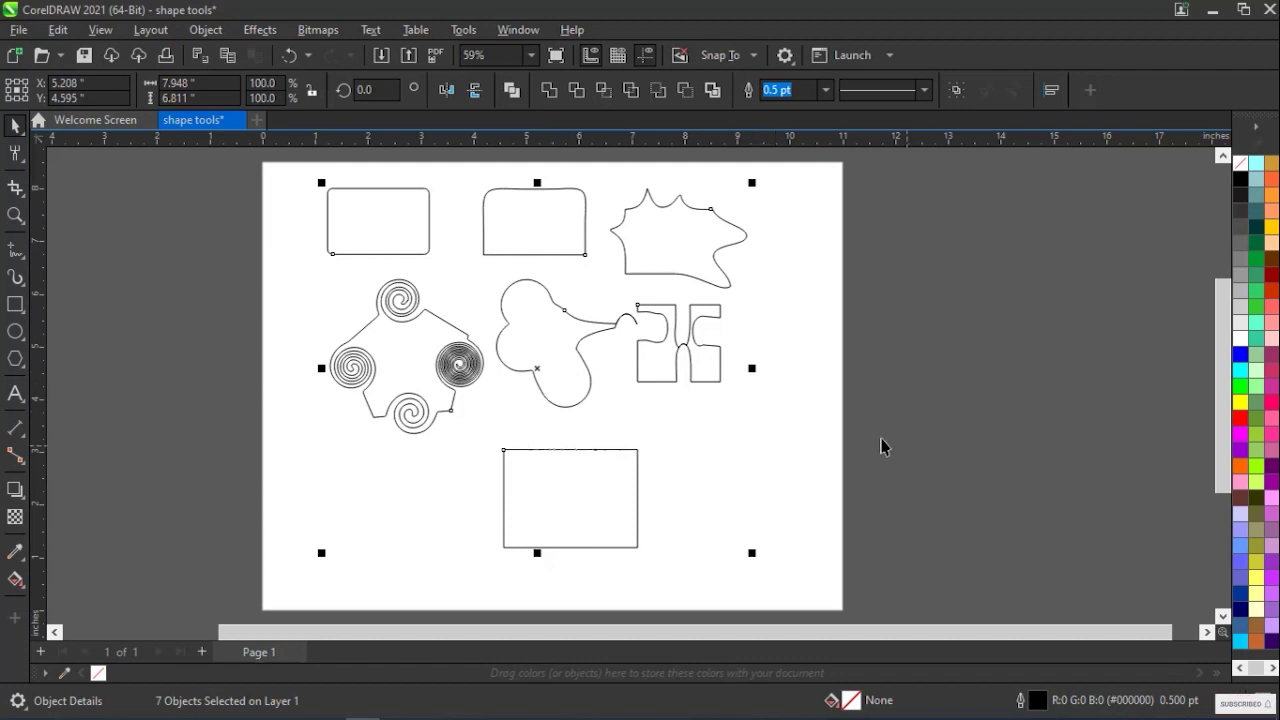
{"action": "left_click", "coordinate": [800, 452]}
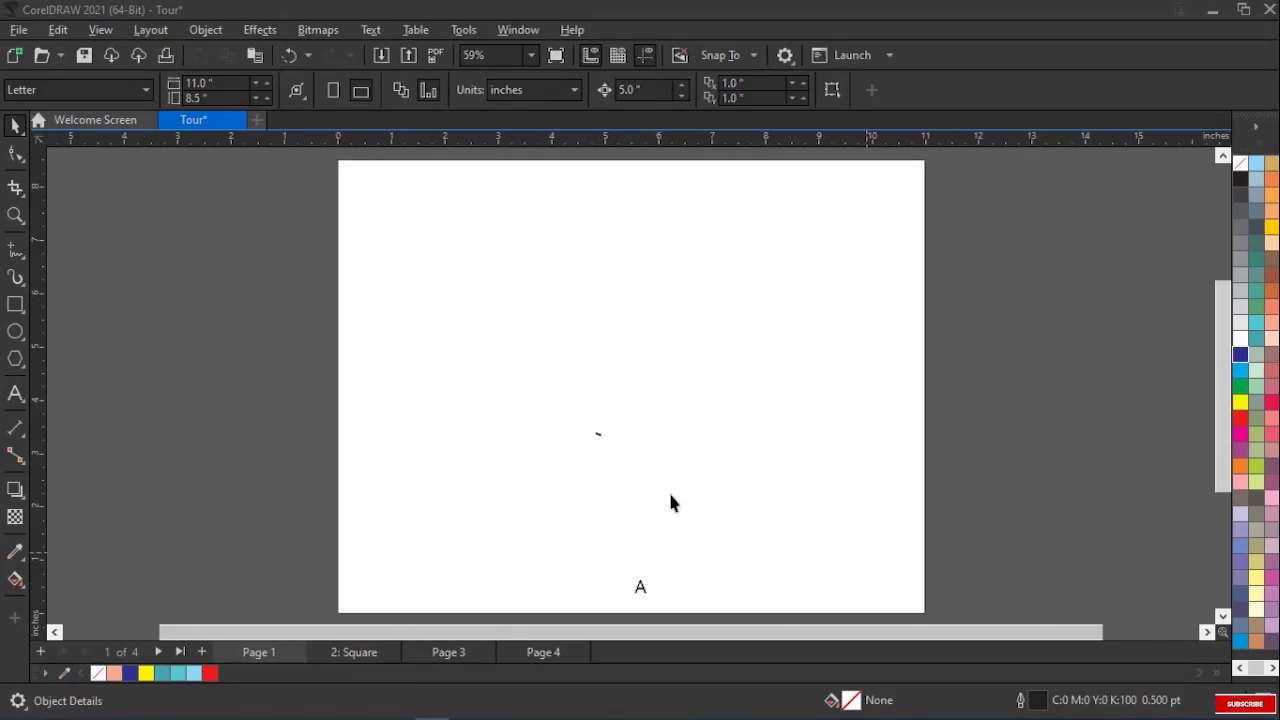
Draw a tilted five-sided polygon about 5.1 × 4.9 in near the upper-left corner of the Tour document's first page.
{"action": "left_click", "coordinate": [24, 200]}
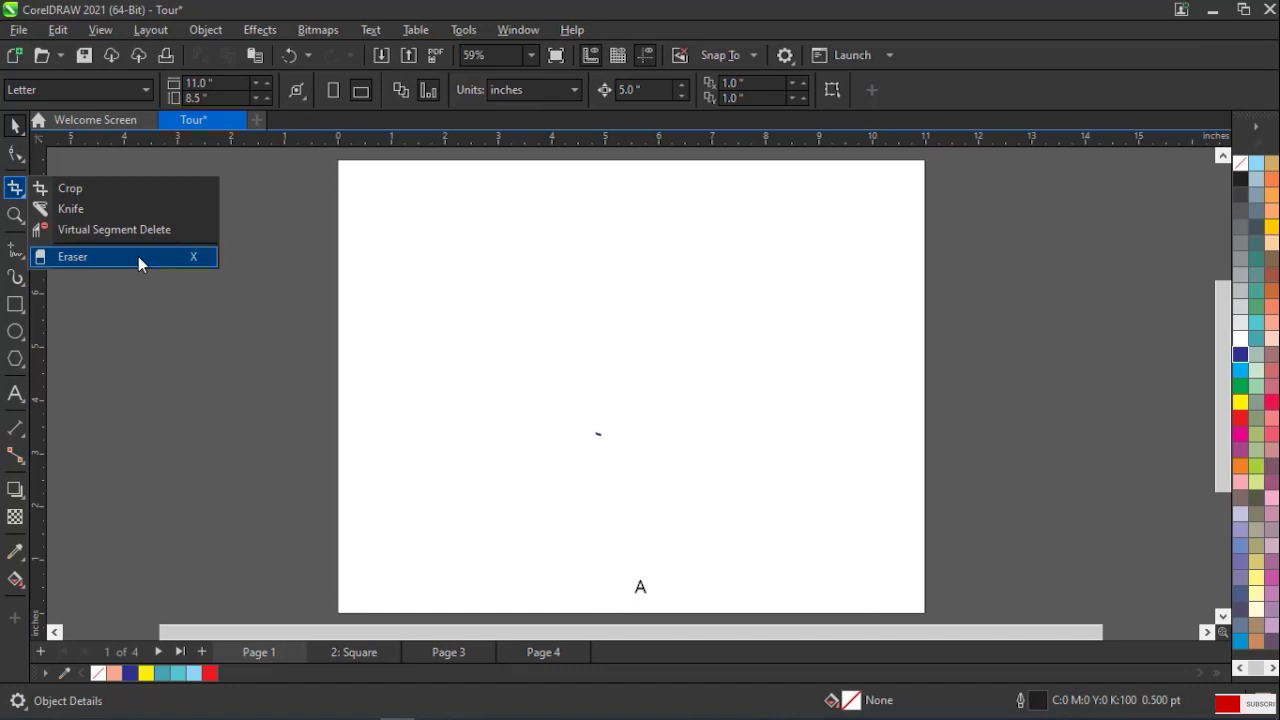
{"action": "left_click", "coordinate": [112, 192]}
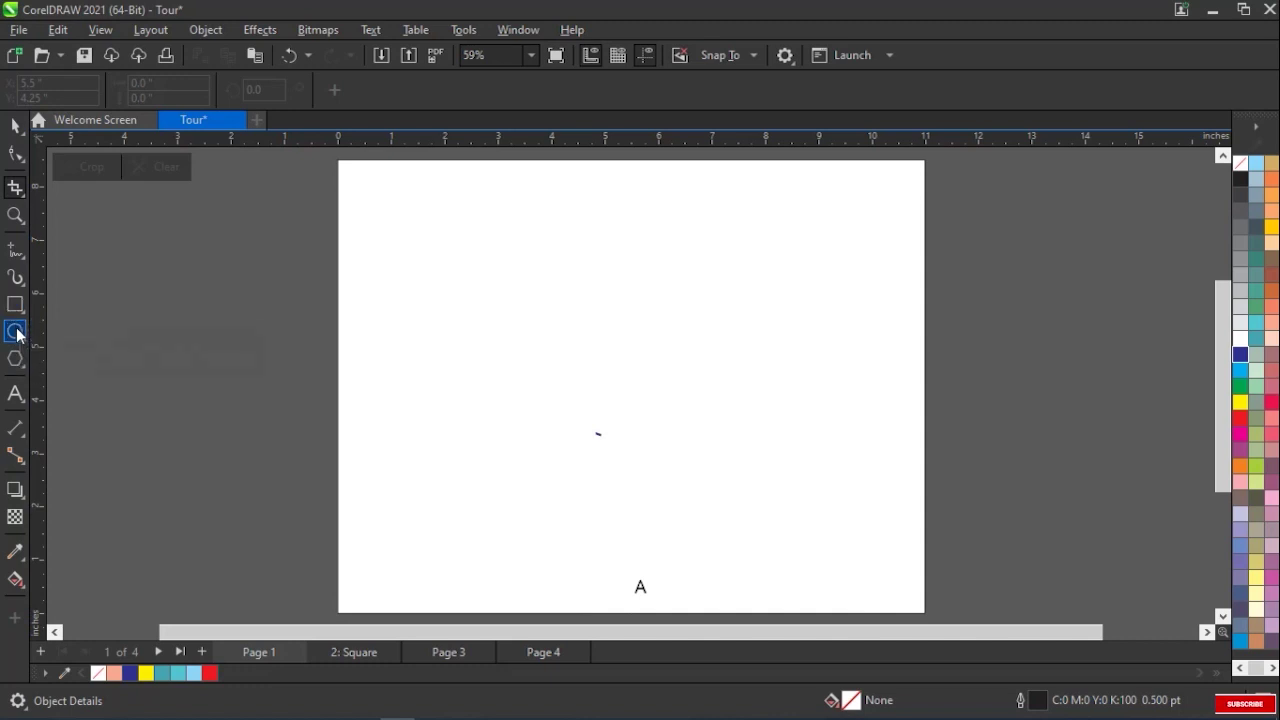
{"action": "left_click", "coordinate": [15, 359]}
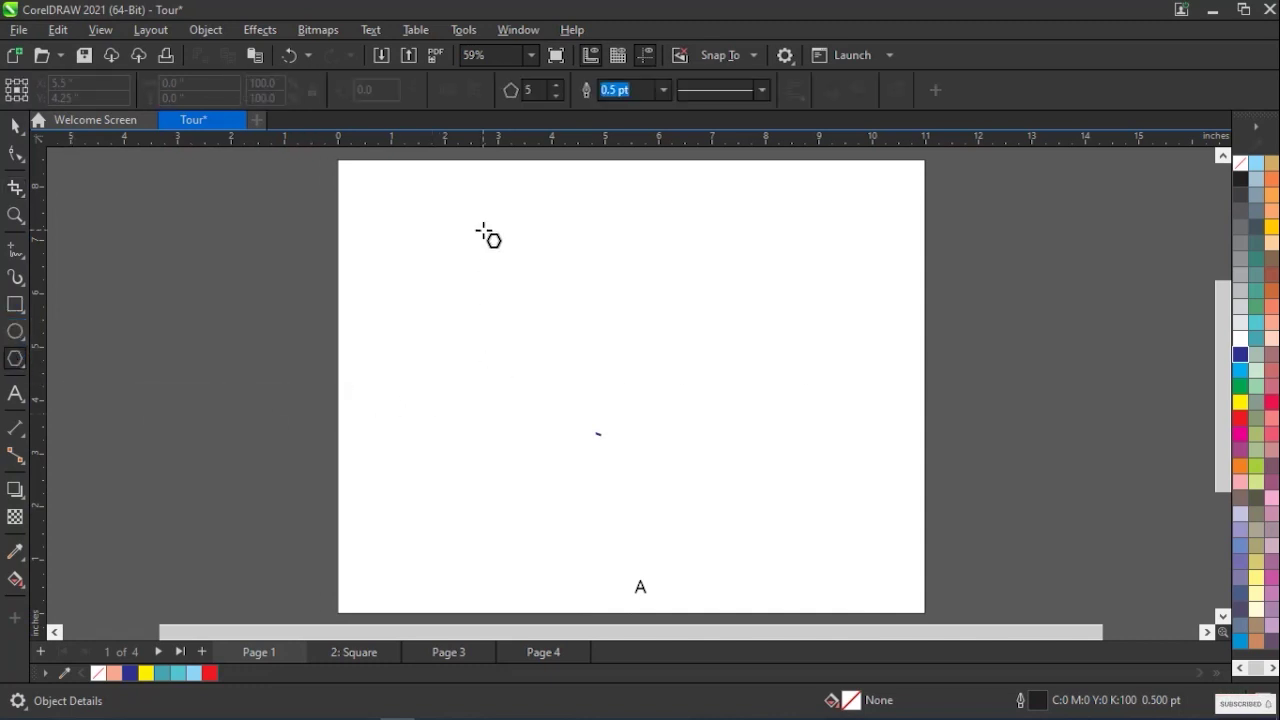
{"action": "left_click_drag", "start_coordinate": [478, 247], "coordinate": [575, 367]}
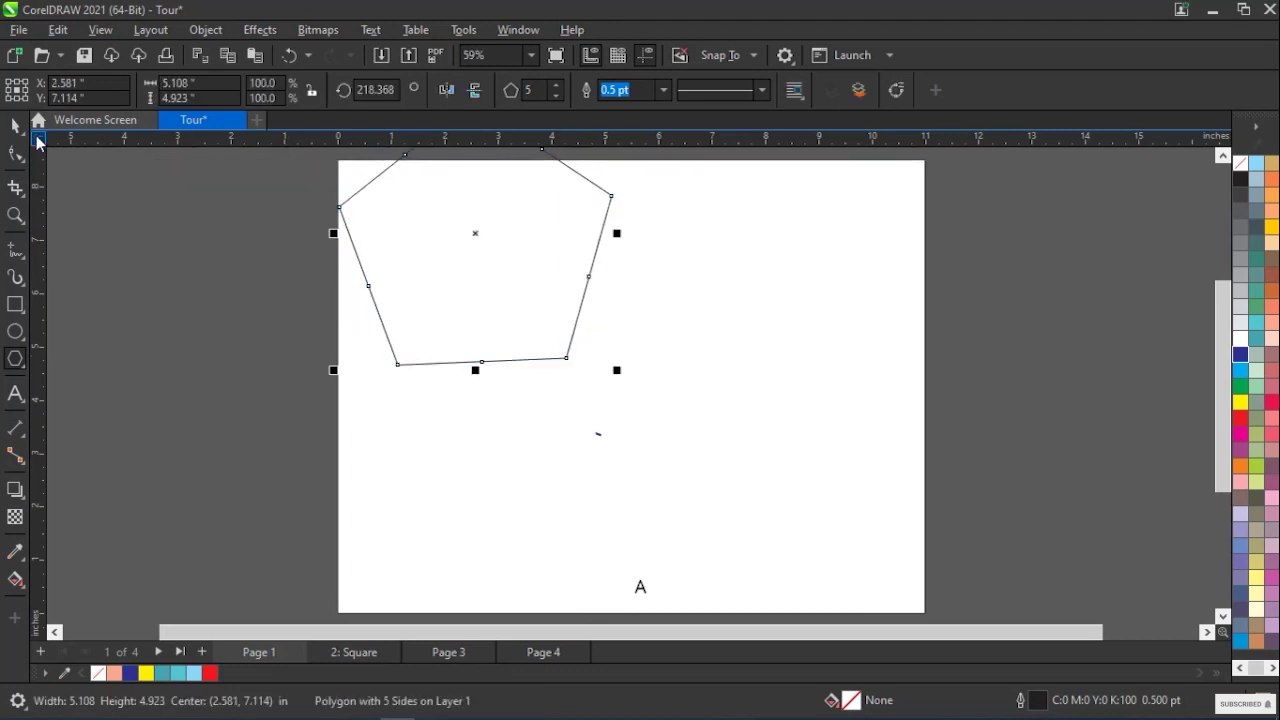
Move the pentagon to the middle of the page and fill it with Blue.
{"action": "left_click", "coordinate": [17, 128]}
{"action": "left_click_drag", "start_coordinate": [476, 234], "coordinate": [620, 374]}
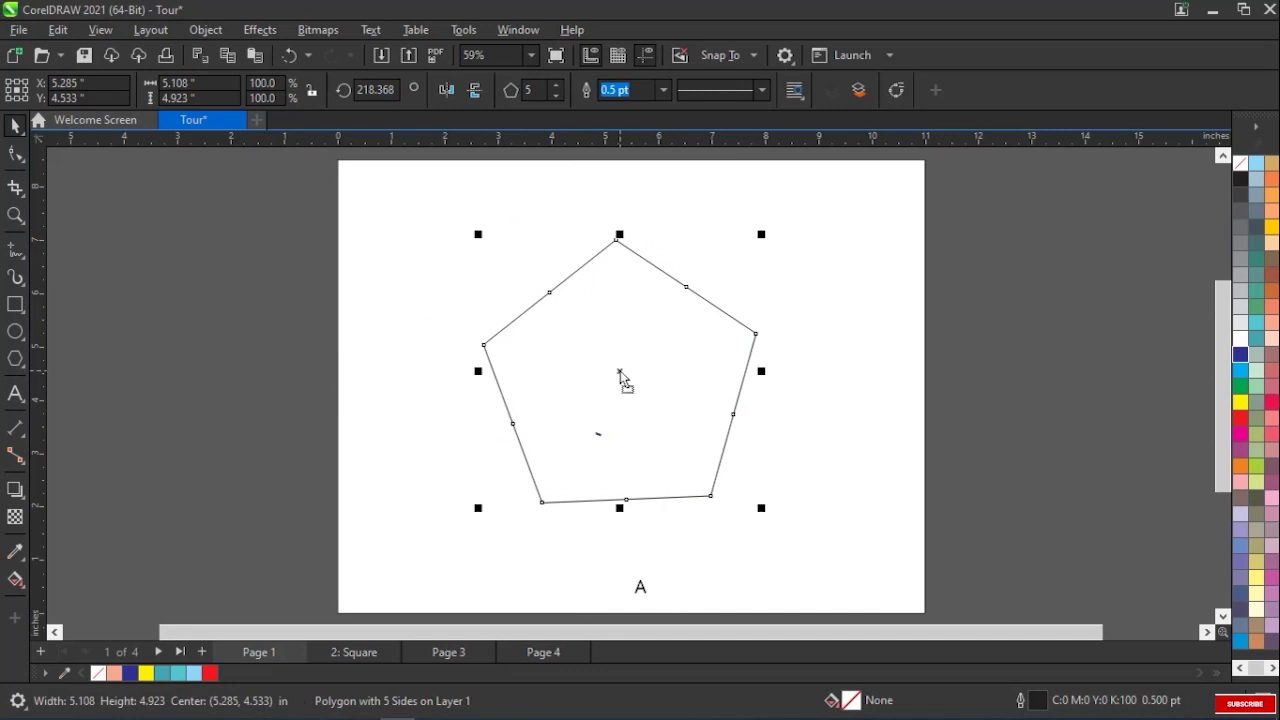
{"action": "left_click", "coordinate": [1240, 356]}
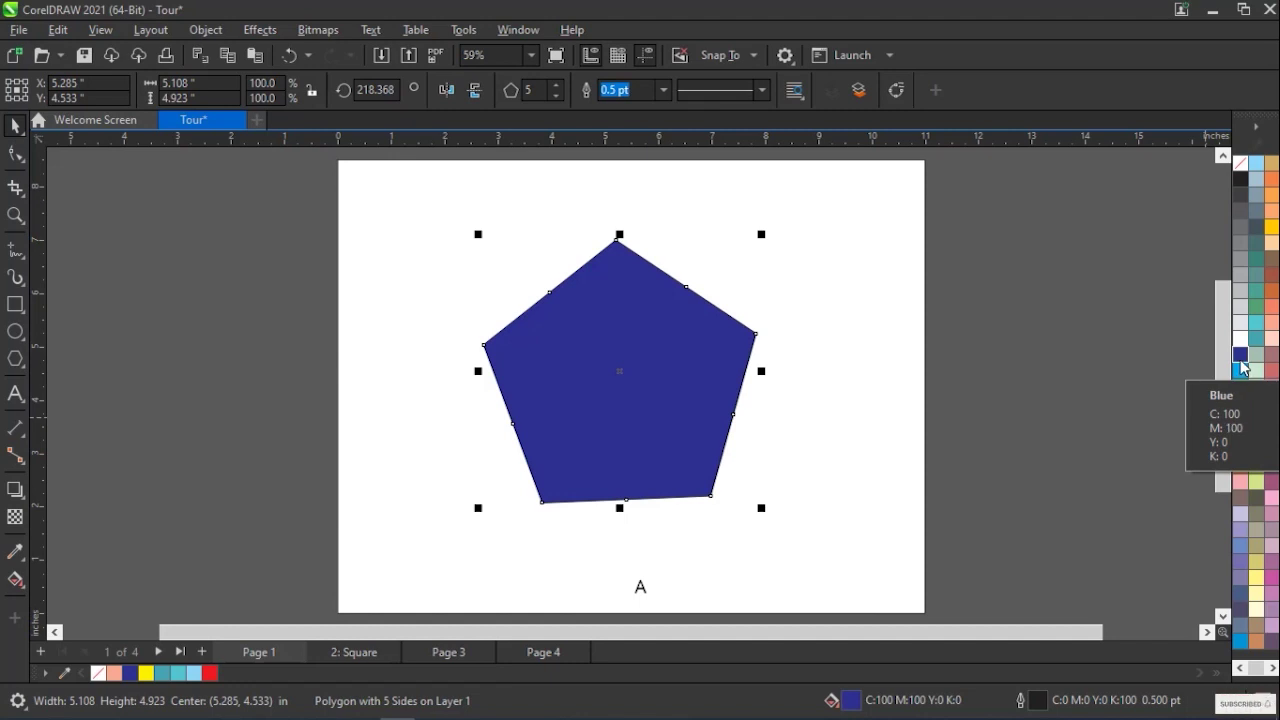
Crop the pentagon to a rectangular area about 3.9 × 3.0 in over its middle.
{"action": "left_click", "coordinate": [11, 191]}
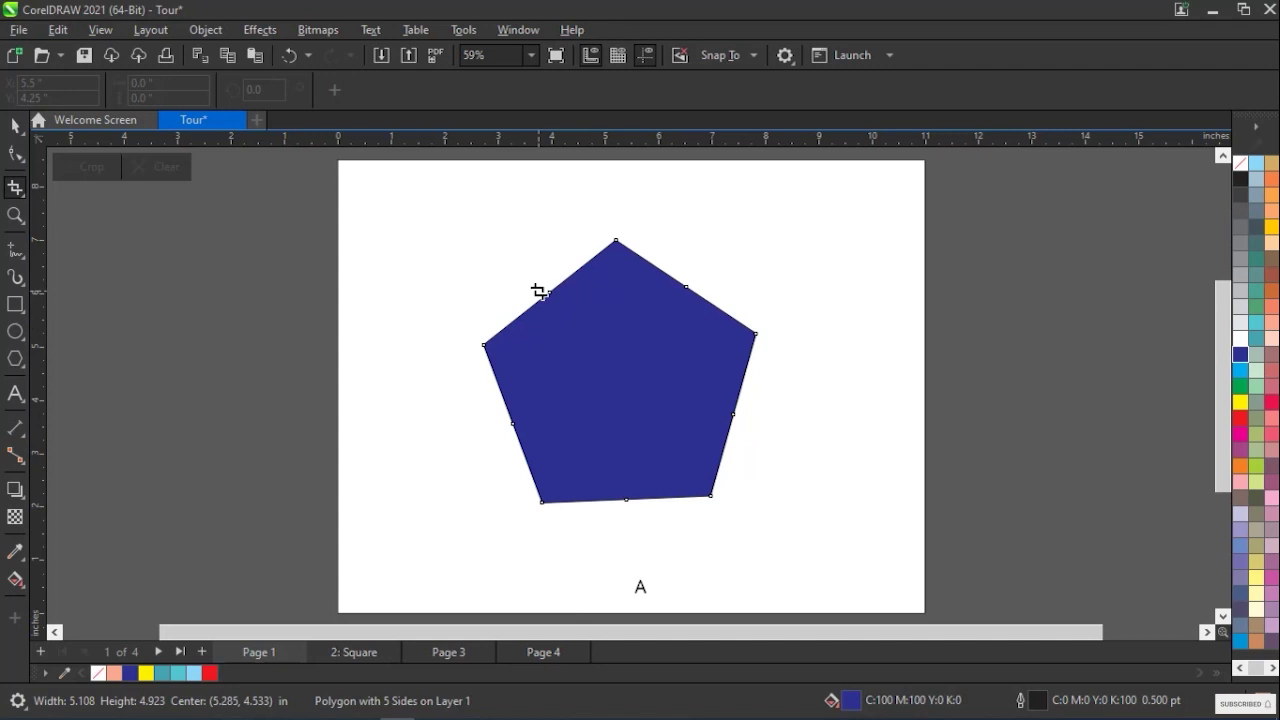
{"action": "left_click_drag", "start_coordinate": [538, 291], "coordinate": [745, 450]}
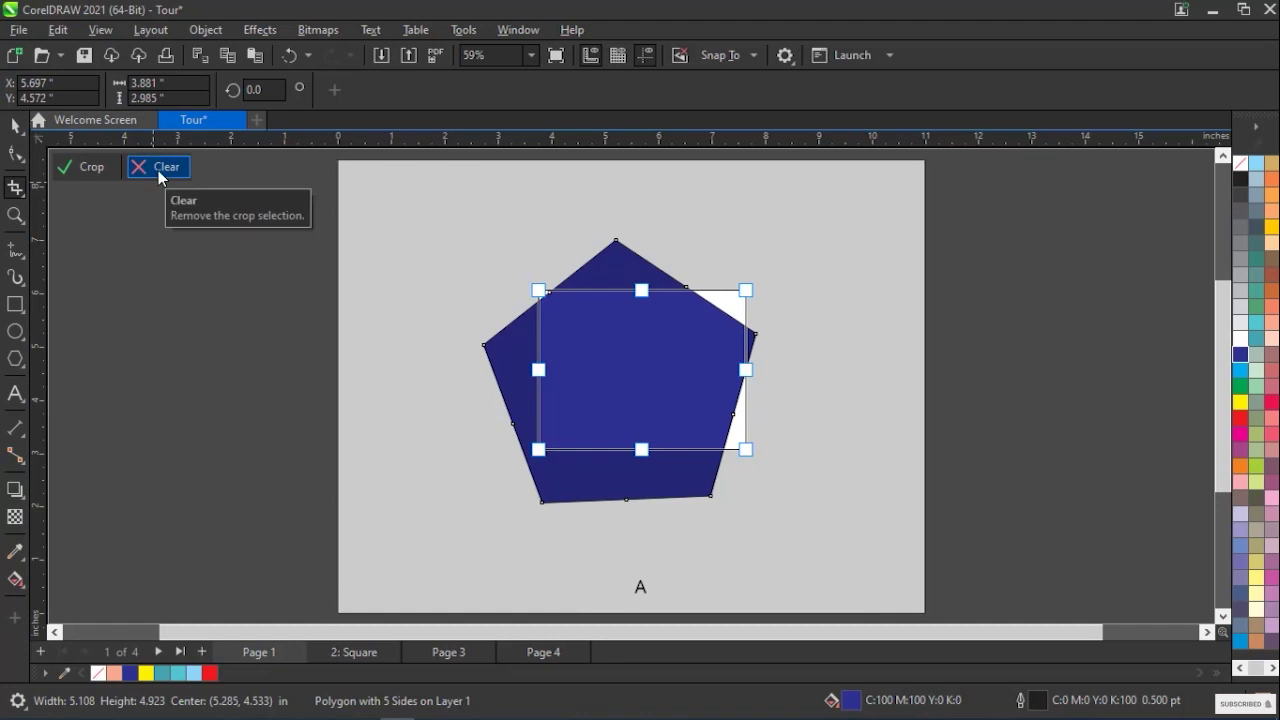
{"action": "left_click", "coordinate": [86, 168]}
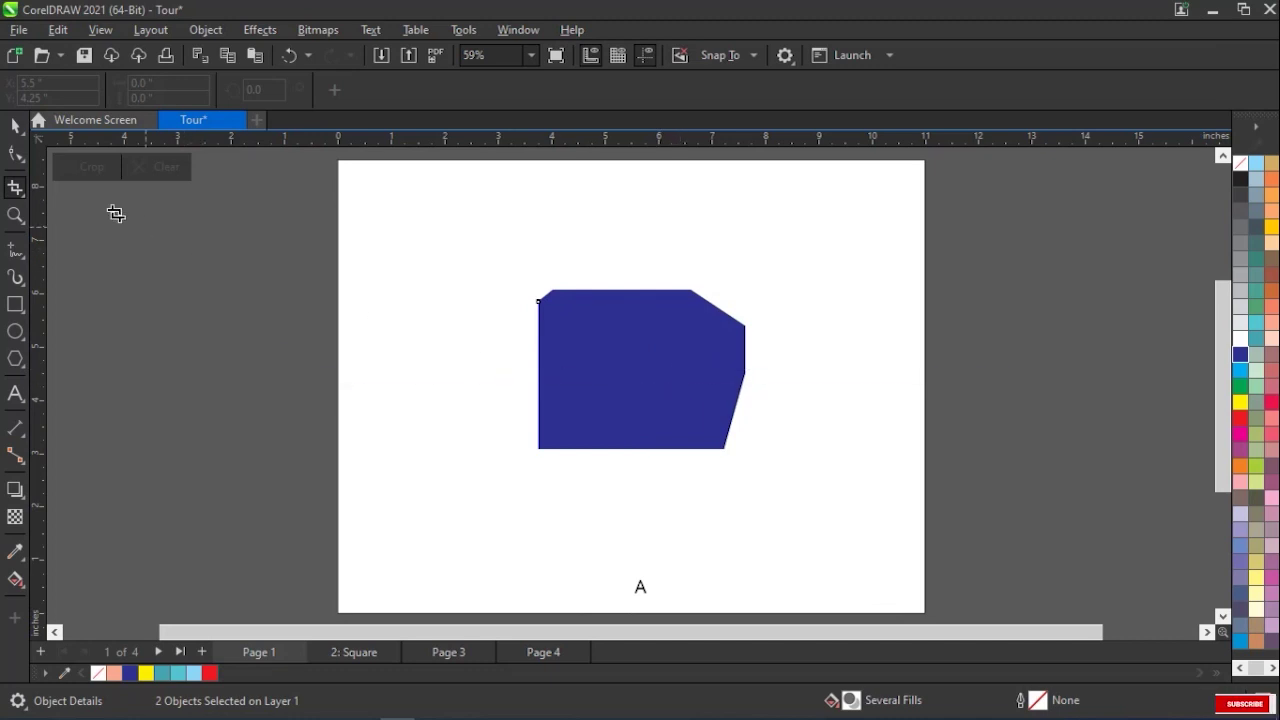
Move the cropped shape to the page's upper-left corner and scale it down to about 3.3 × 2.5 in.
{"action": "left_click", "coordinate": [14, 127]}
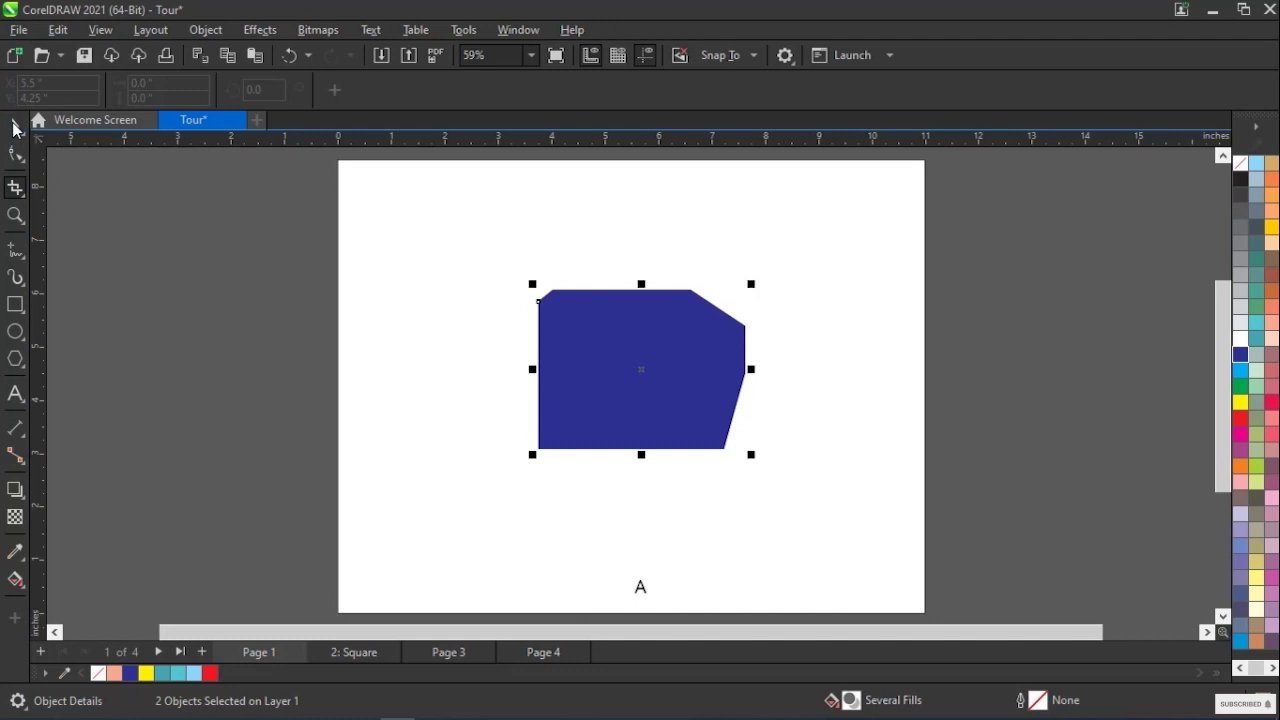
{"action": "left_click_drag", "start_coordinate": [644, 372], "coordinate": [466, 263]}
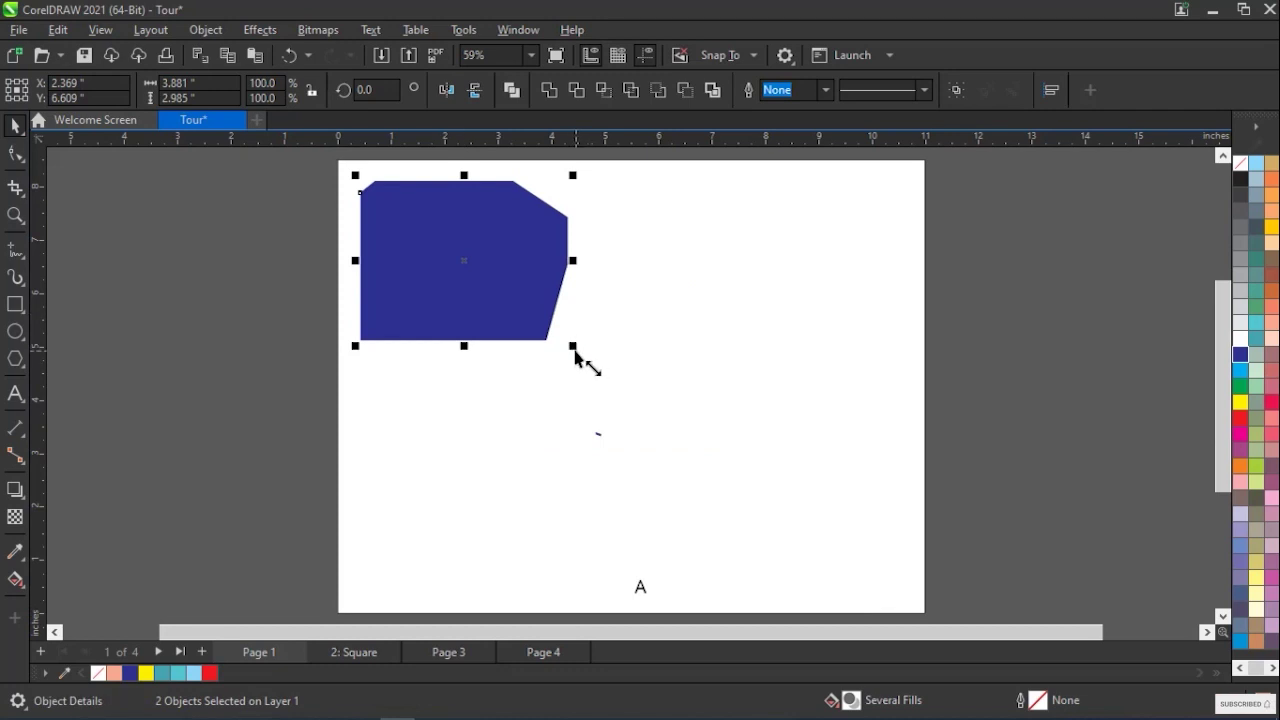
{"action": "left_click_drag", "start_coordinate": [572, 346], "coordinate": [541, 322]}
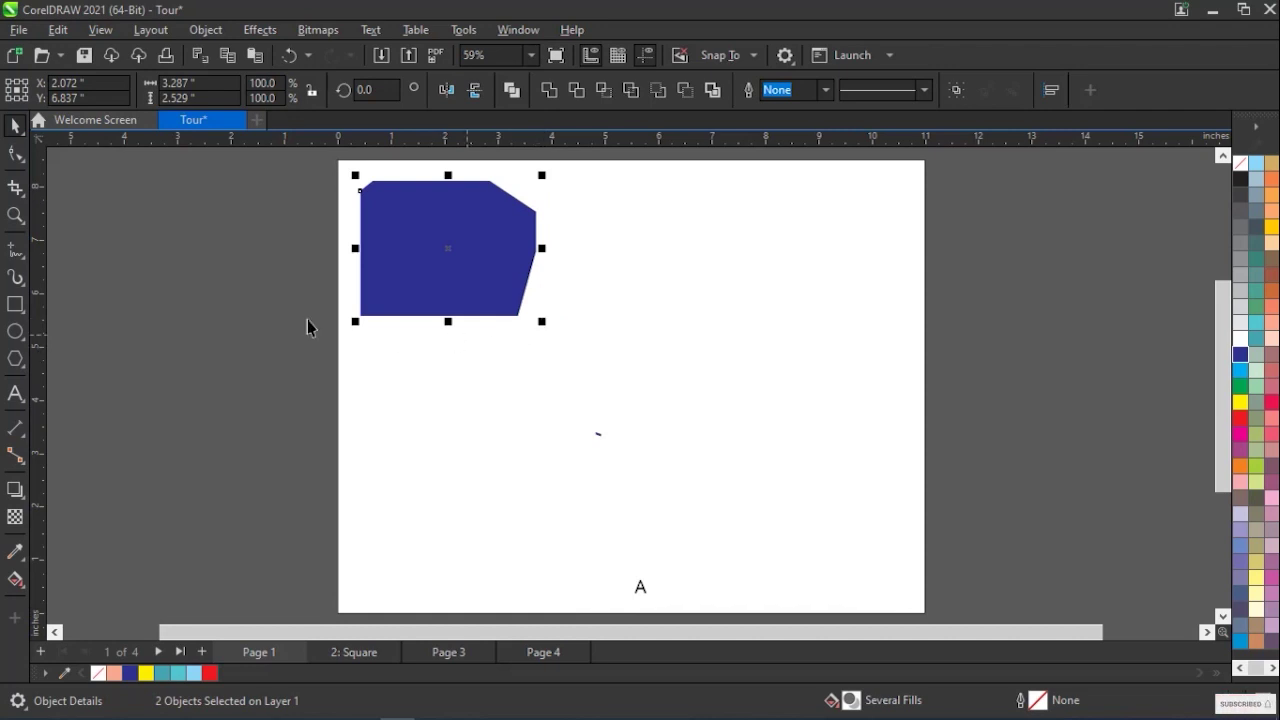
Draw a rectangle about 3.6 × 2.9 in right of the page's centre and fill it with yellow.
{"action": "left_click", "coordinate": [16, 304]}
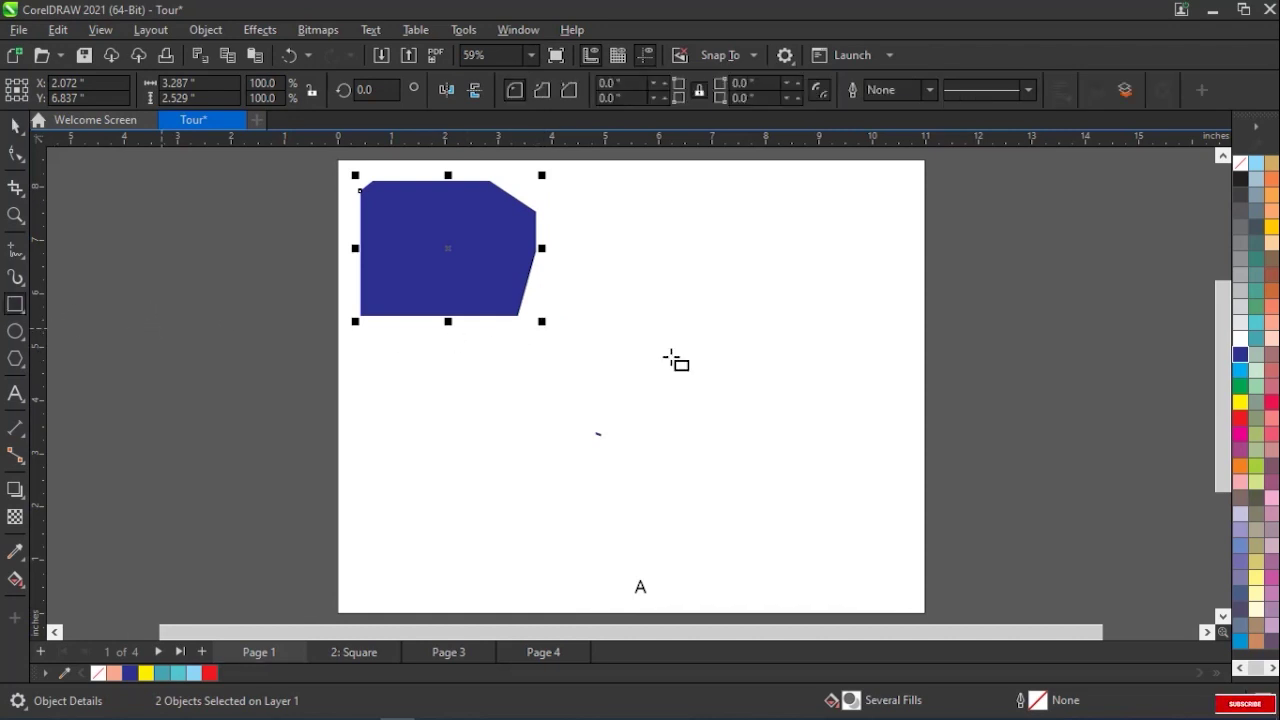
{"action": "left_click_drag", "start_coordinate": [631, 295], "coordinate": [823, 451]}
{"action": "key", "text": "space"}
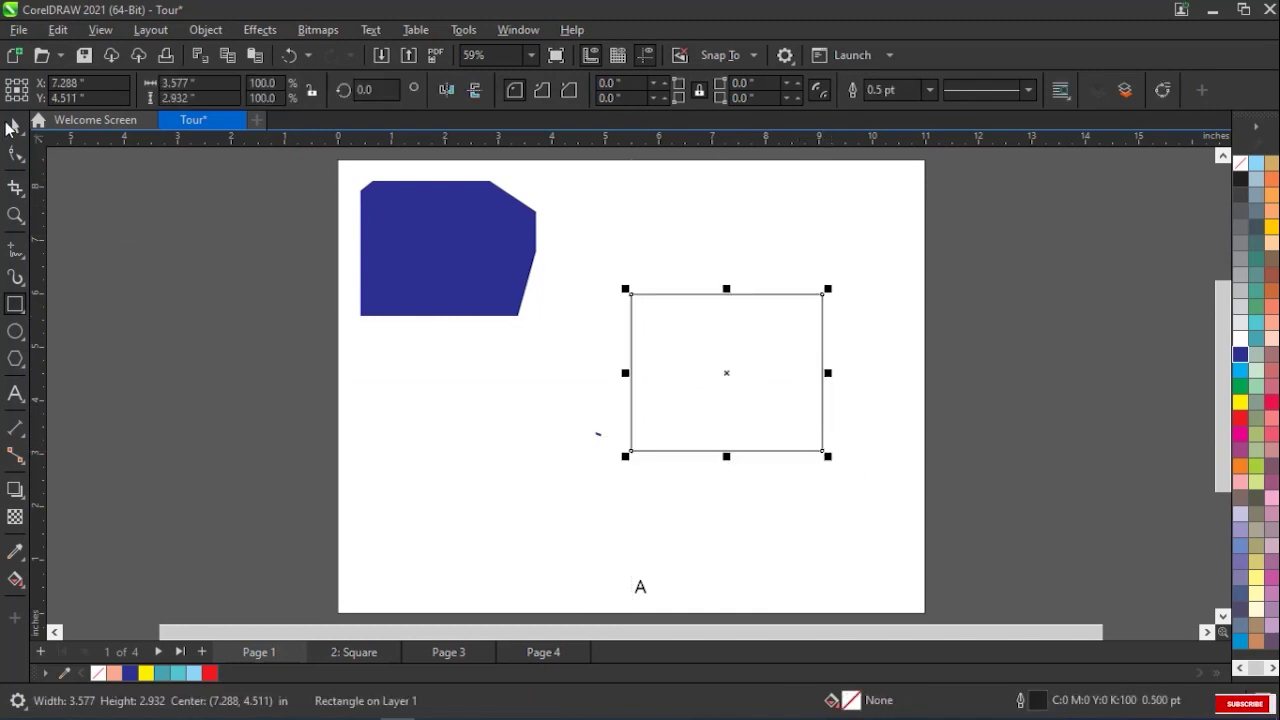
{"action": "left_click", "coordinate": [1240, 402]}
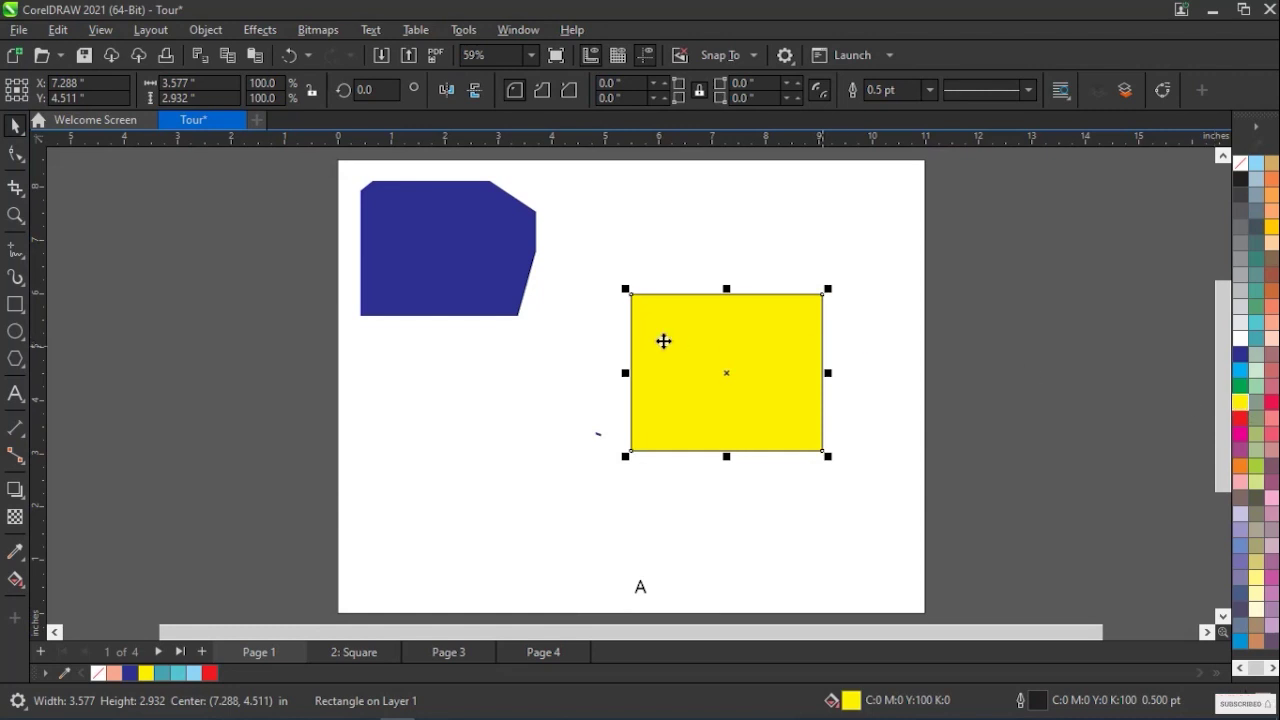
Enlarge the yellow rectangle to about 4.5 × 3.7 in and slice it along a straight diagonal line with the Knife in 2-point line mode.
{"action": "left_click", "coordinate": [22, 198]}
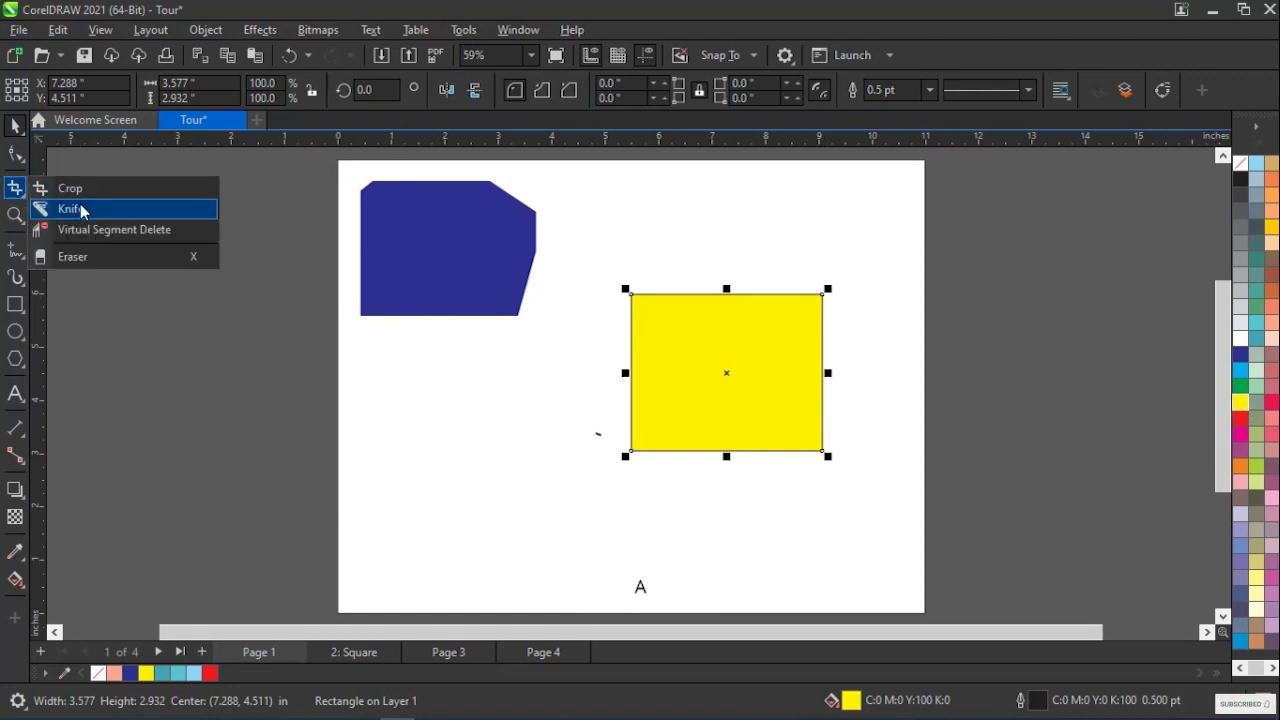
{"action": "left_click", "coordinate": [70, 209]}
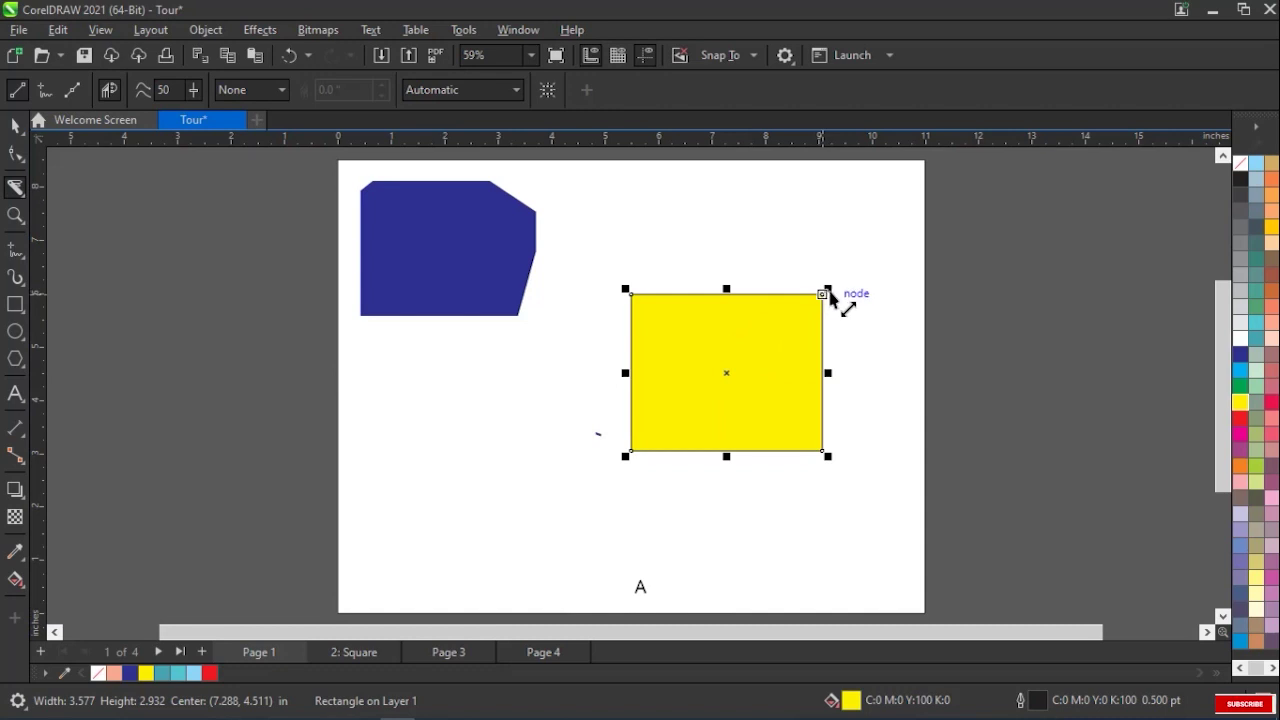
{"action": "left_click_drag", "start_coordinate": [829, 292], "coordinate": [880, 230]}
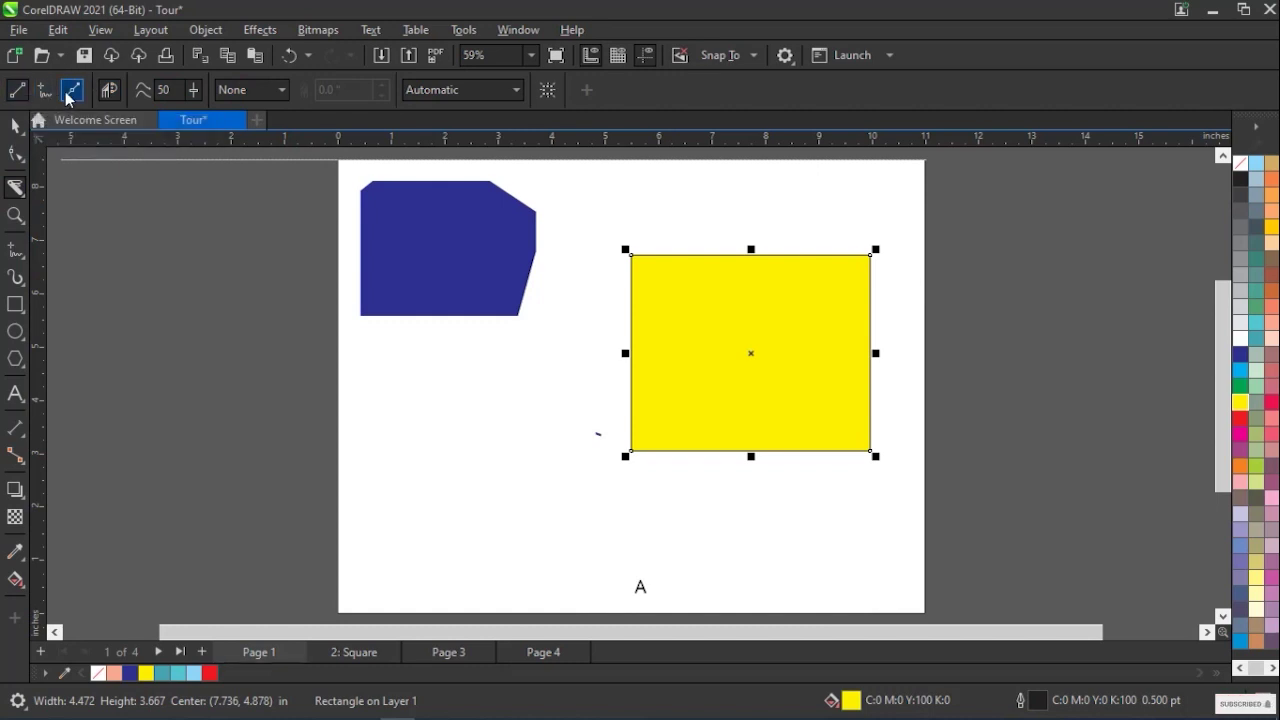
{"action": "left_click", "coordinate": [20, 91]}
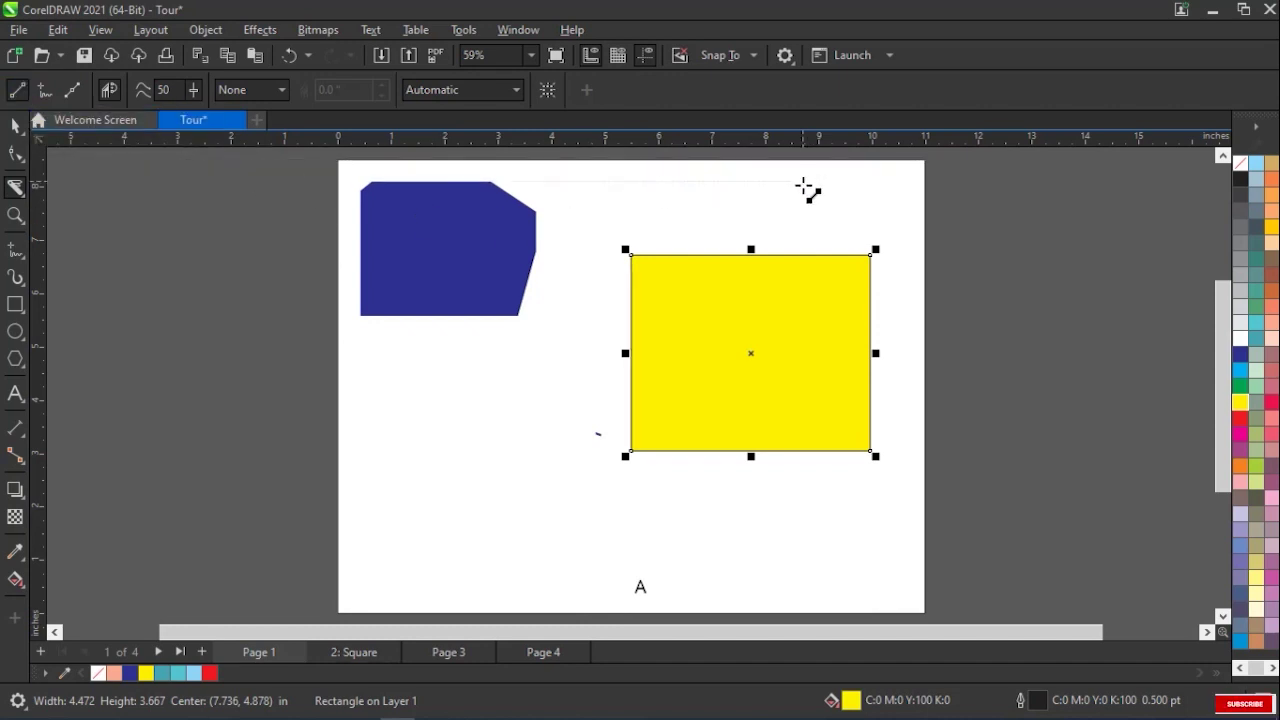
{"action": "left_click_drag", "start_coordinate": [804, 186], "coordinate": [641, 540]}
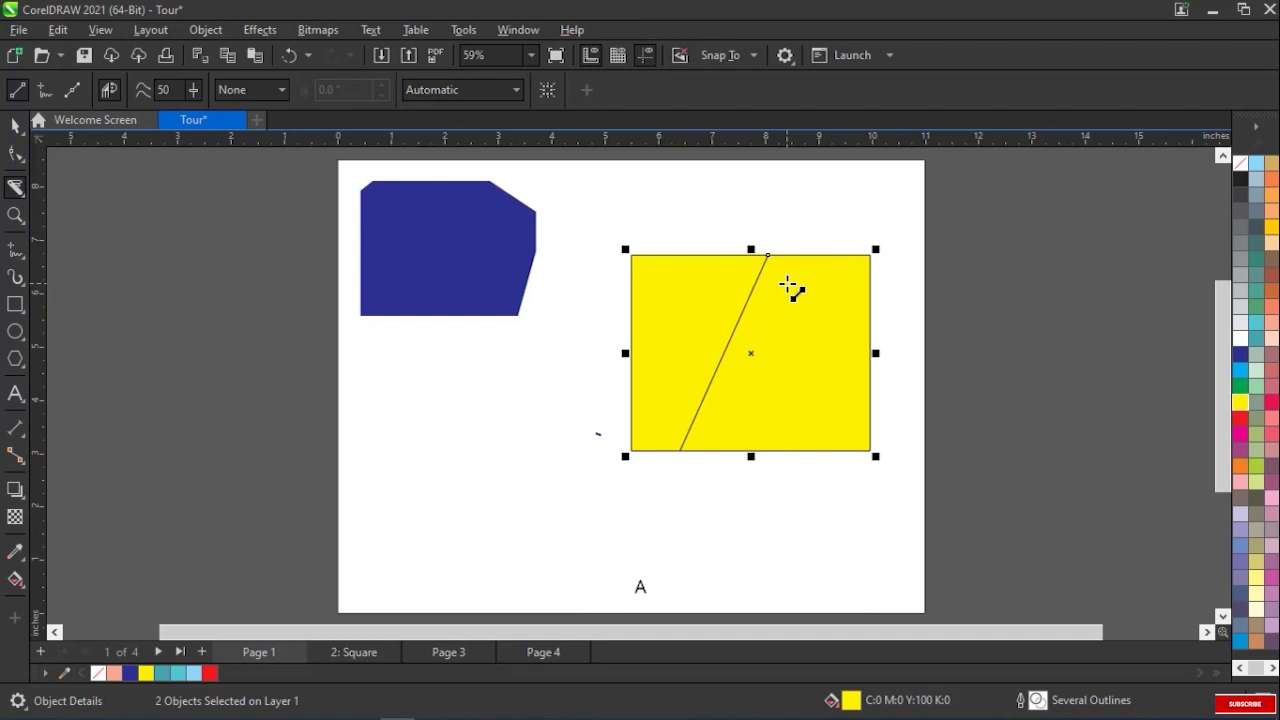
{"action": "left_click", "coordinate": [15, 126]}
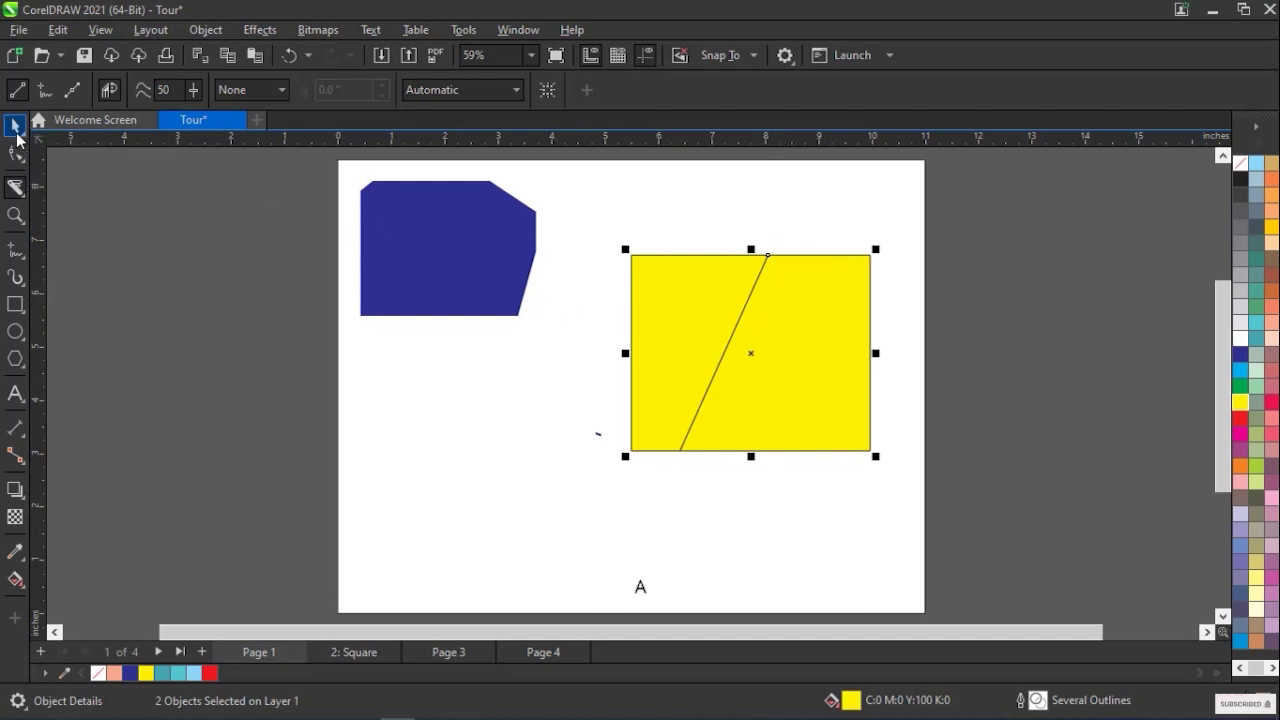
{"action": "left_click", "coordinate": [681, 211]}
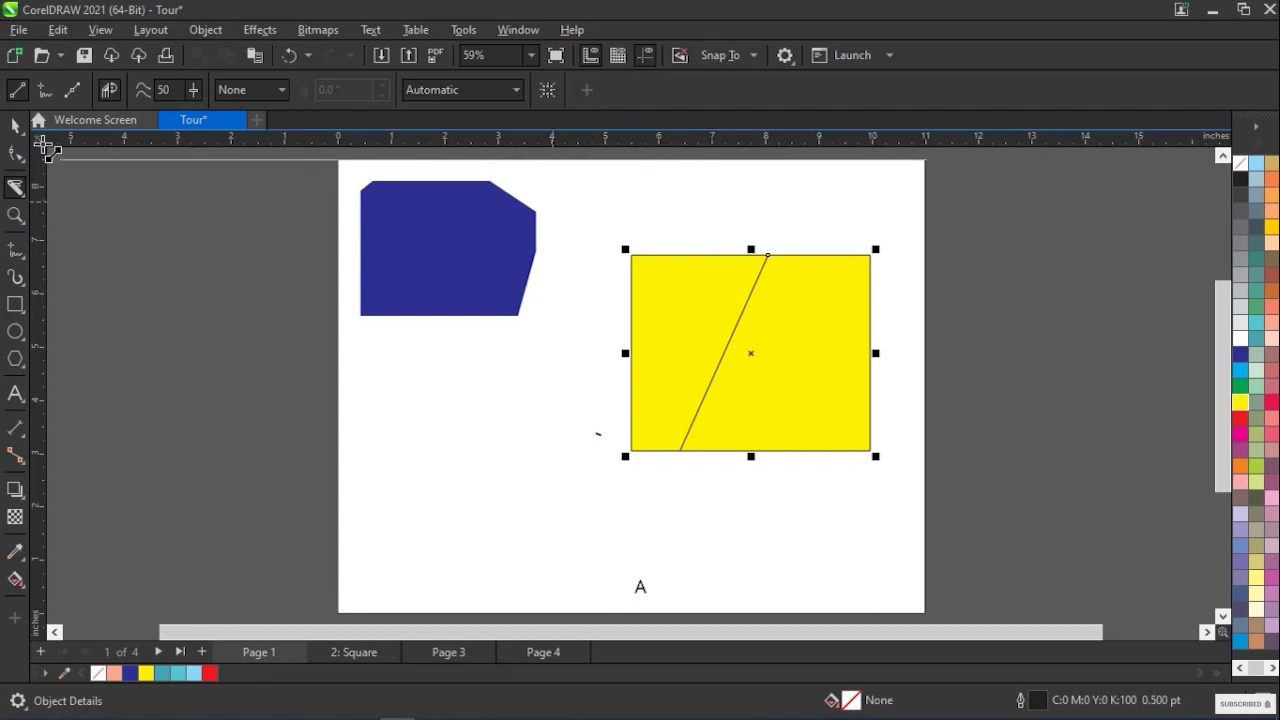
{"action": "left_click", "coordinate": [348, 347]}
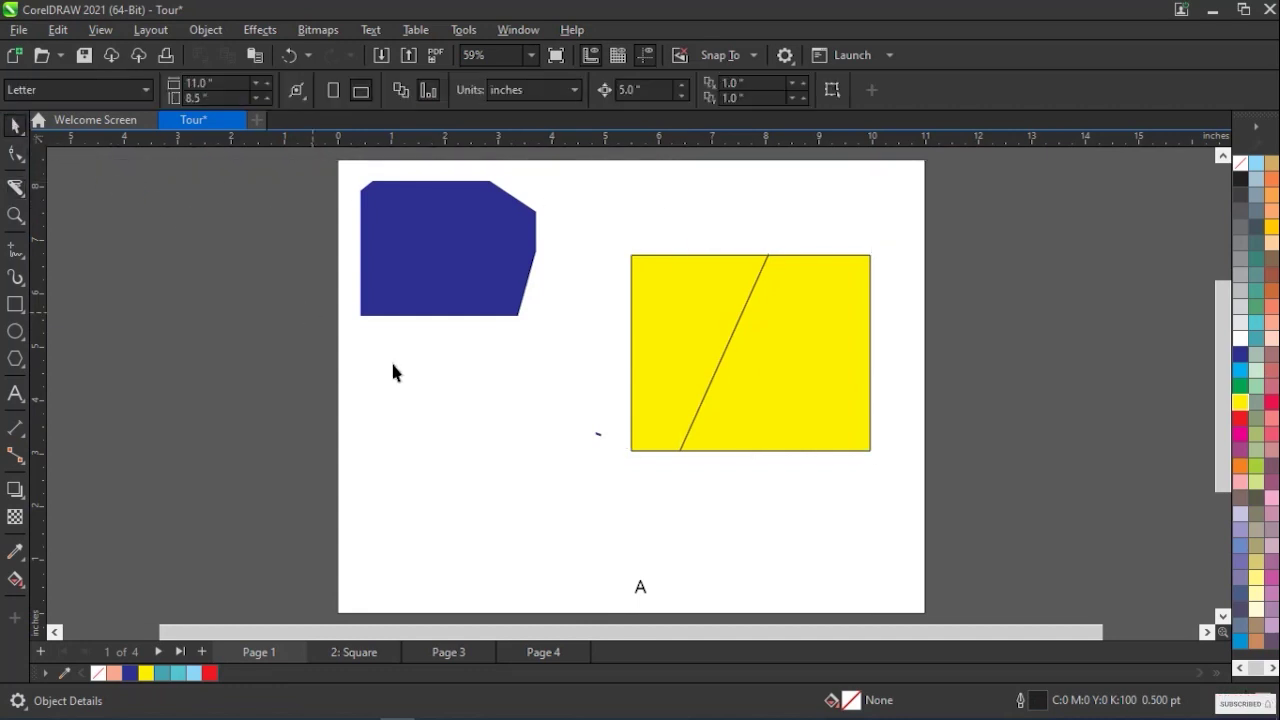
Separate the two straight-cut yellow pieces and place them side by side with a narrow diagonal gap between them.
{"action": "left_click", "coordinate": [799, 370]}
{"action": "left_click", "coordinate": [664, 365]}
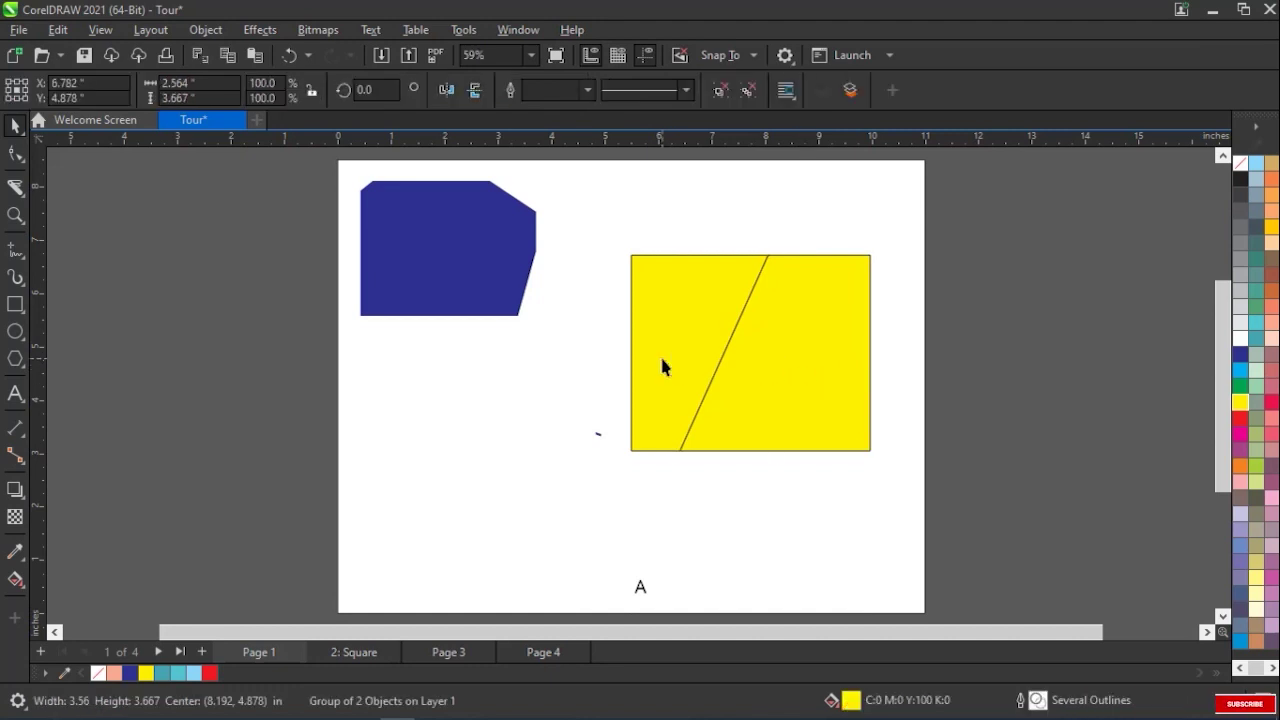
{"action": "left_click", "coordinate": [818, 372]}
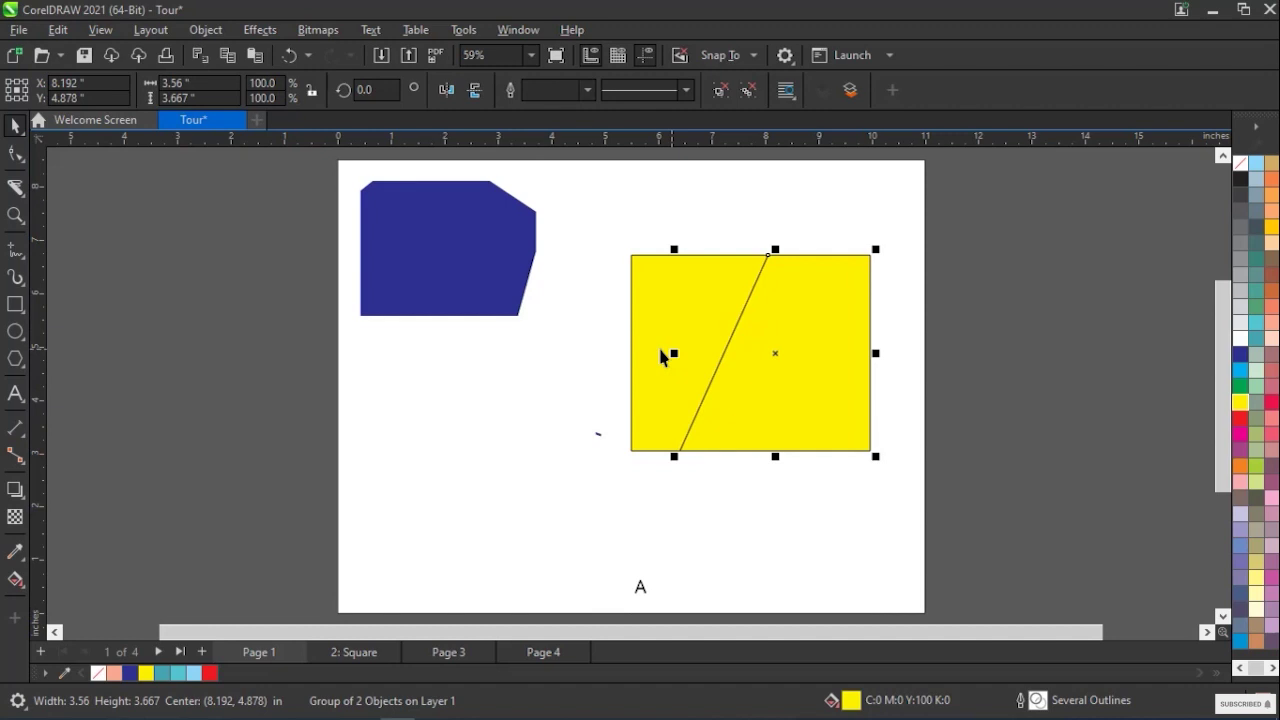
{"action": "left_click_drag", "start_coordinate": [656, 357], "coordinate": [565, 346]}
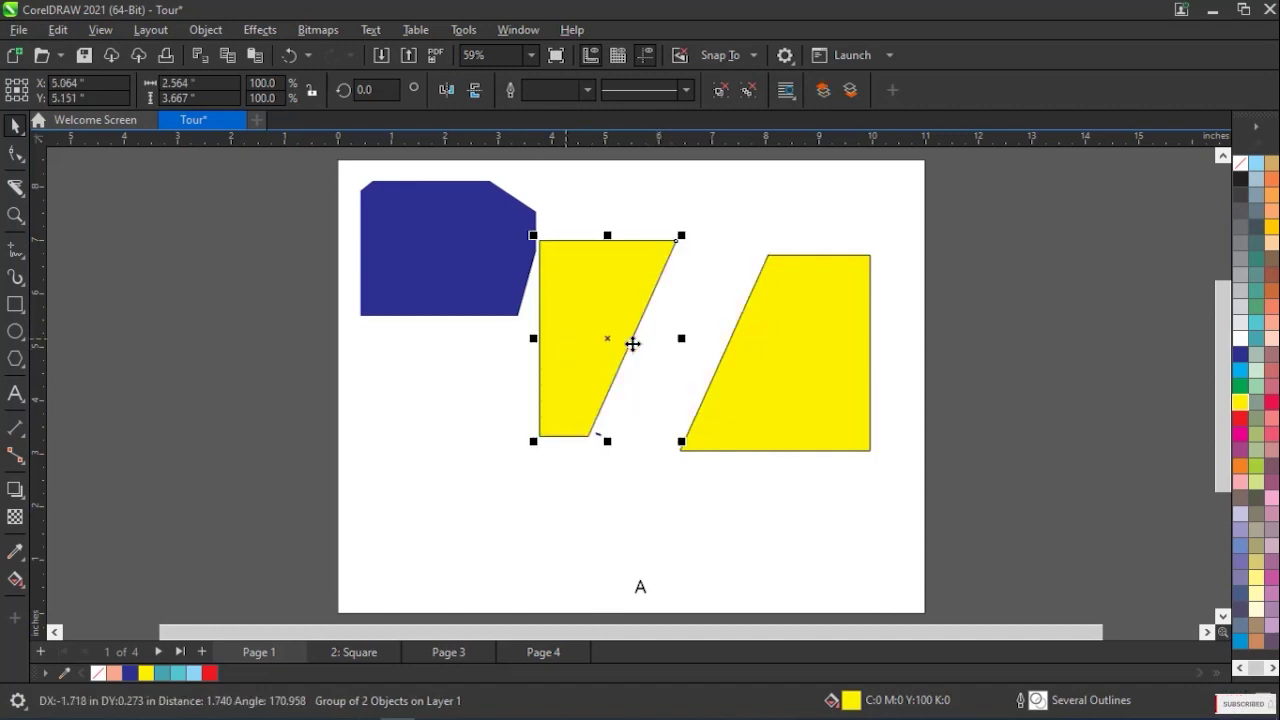
{"action": "left_click", "coordinate": [800, 363]}
{"action": "left_click_drag", "start_coordinate": [814, 360], "coordinate": [740, 358]}
Scale the two straight-cut pieces together down to about 2.2 × 1.7 in and move them beside the blue shape near the page's upper edge.
{"action": "left_click", "coordinate": [539, 190]}
{"action": "left_click_drag", "start_coordinate": [826, 430], "coordinate": [664, 342]}
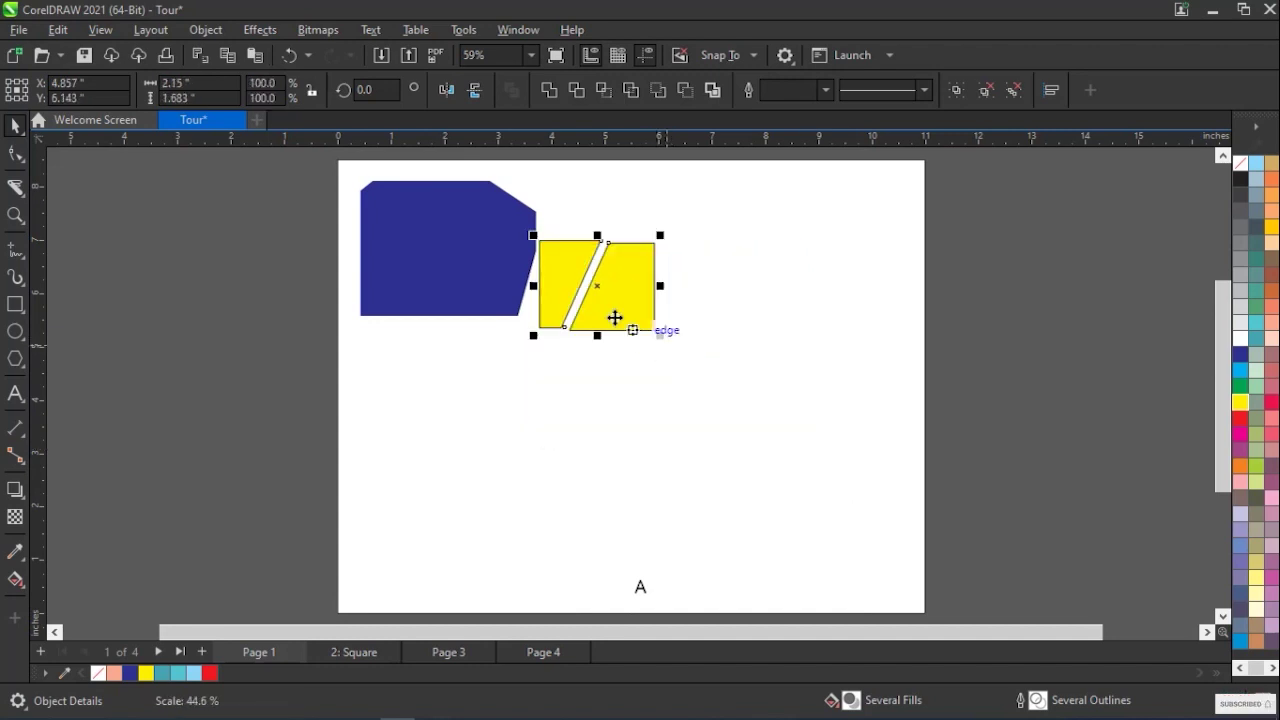
{"action": "left_click_drag", "start_coordinate": [597, 294], "coordinate": [609, 236]}
Draw a rectangle about 4.0 × 3.2 in below the cut pieces and fill it with yellow.
{"action": "left_click", "coordinate": [19, 312]}
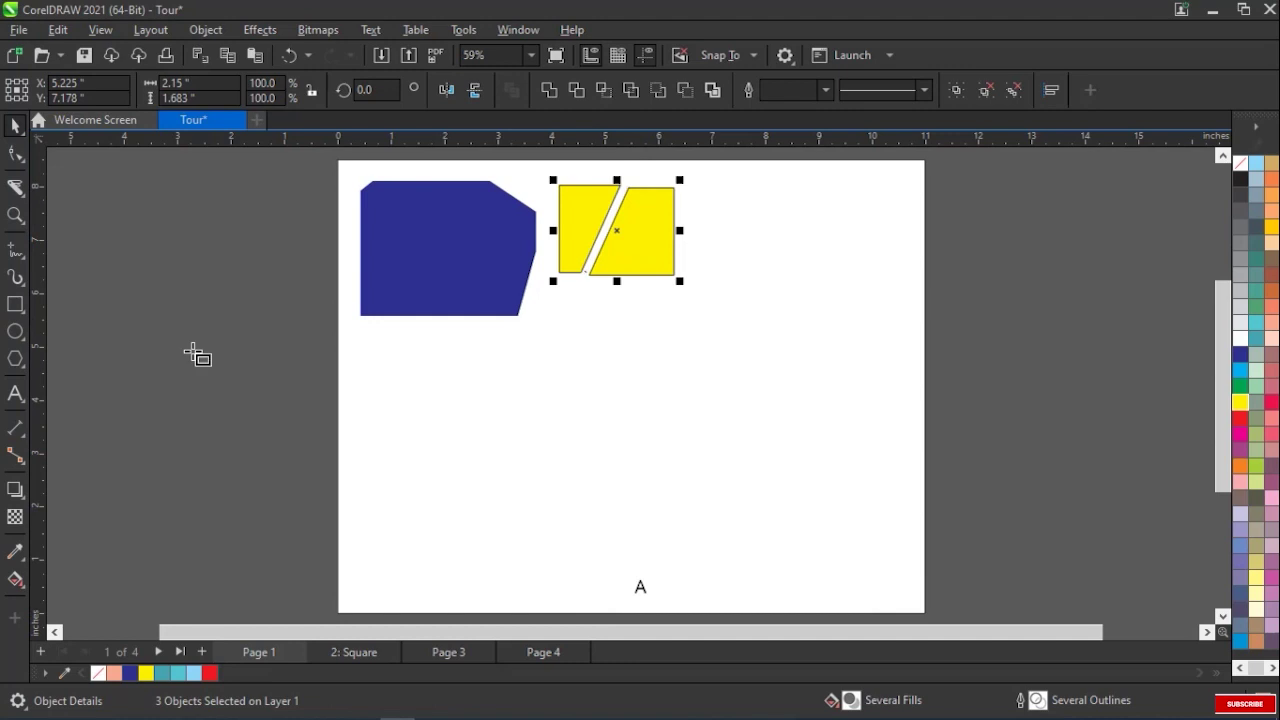
{"action": "left_click_drag", "start_coordinate": [584, 342], "coordinate": [801, 513]}
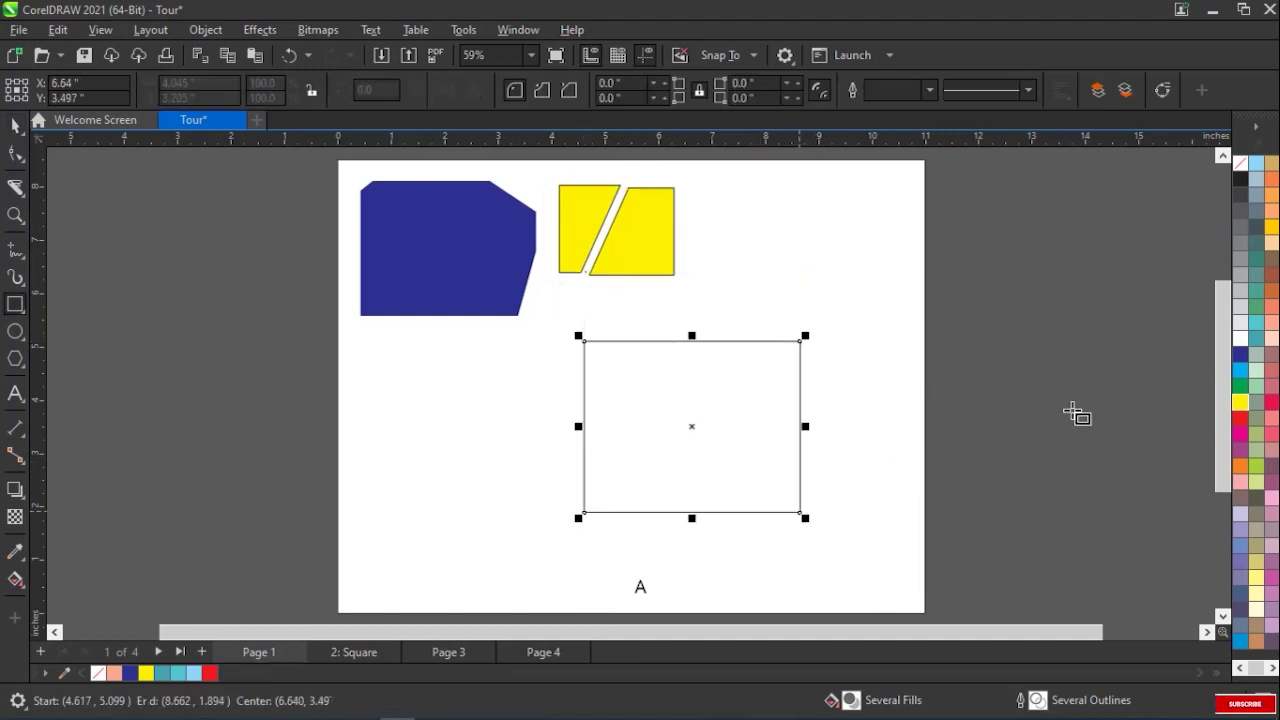
{"action": "left_click", "coordinate": [1240, 402]}
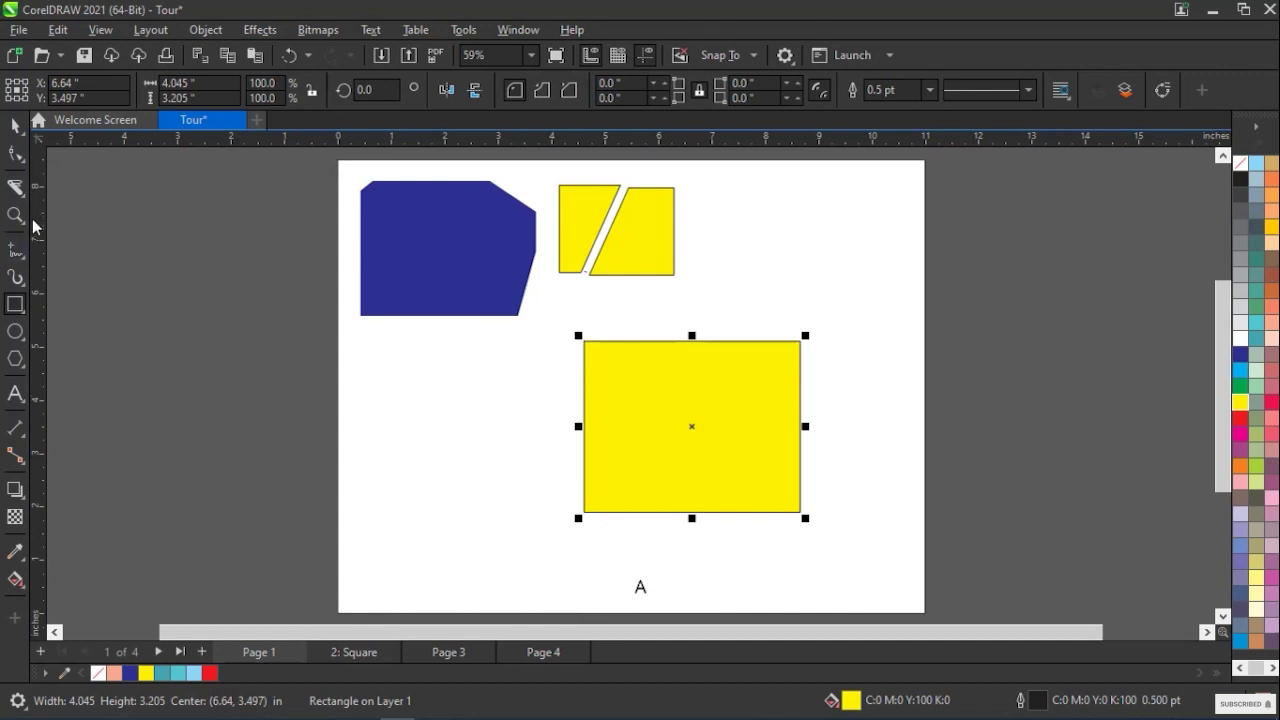
Slice the new yellow rectangle from its upper to its lower edge along a curve with the Knife in Freehand mode.
{"action": "left_click", "coordinate": [15, 150]}
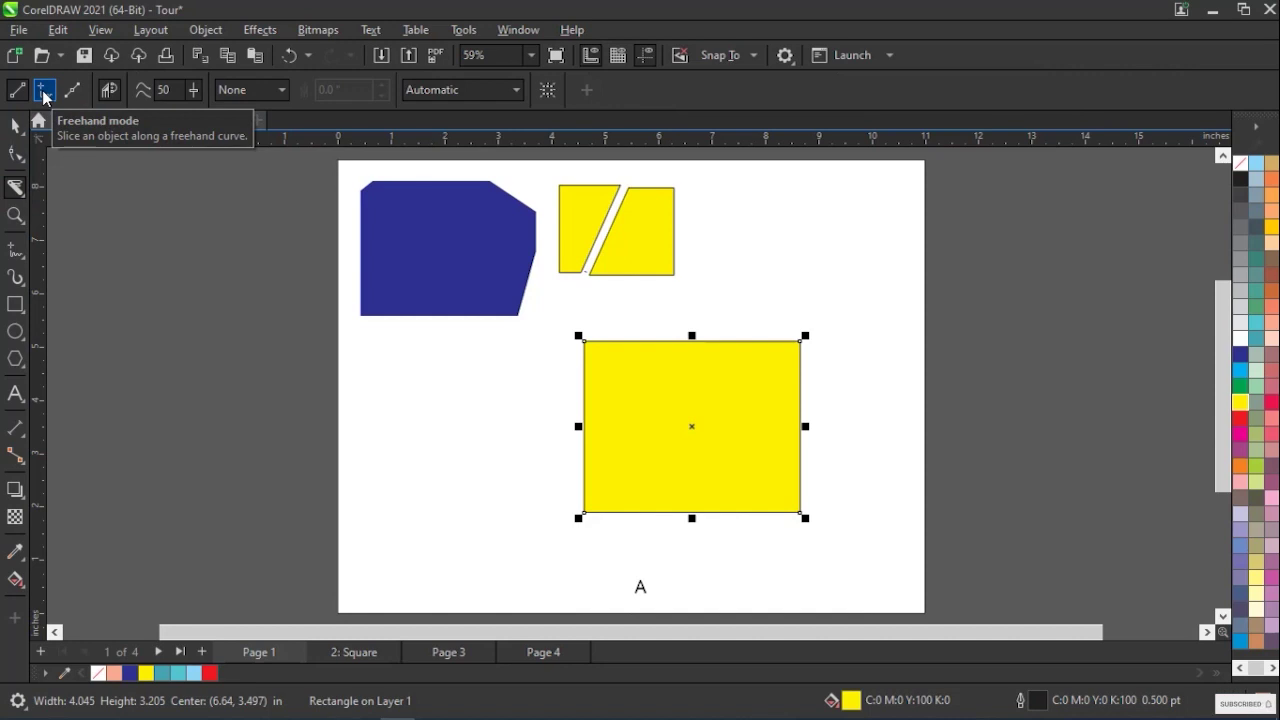
{"action": "left_click", "coordinate": [43, 91]}
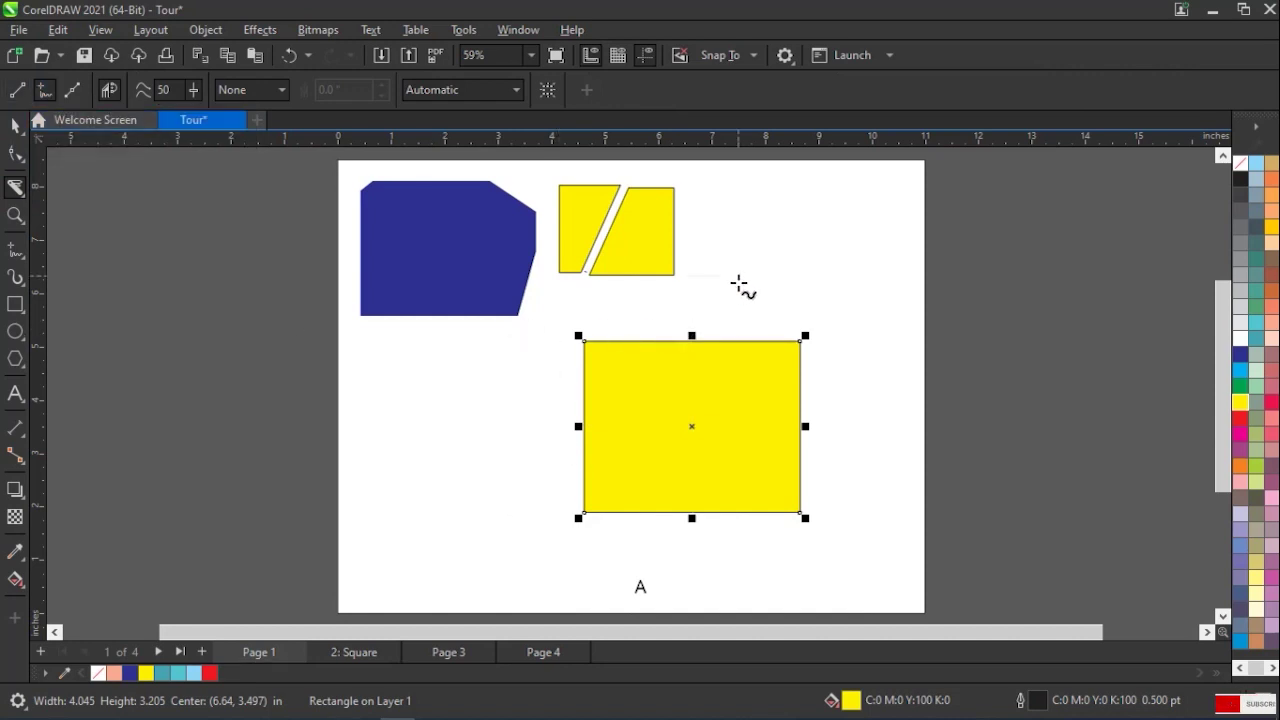
{"action": "mouse_move", "coordinate": [738, 277]}
{"action": "left_mouse_down"}
{"action": "mouse_move", "coordinate": [703, 386]}
{"action": "mouse_move", "coordinate": [705, 485]}
{"action": "mouse_move", "coordinate": [751, 564]}
{"action": "left_mouse_up"}
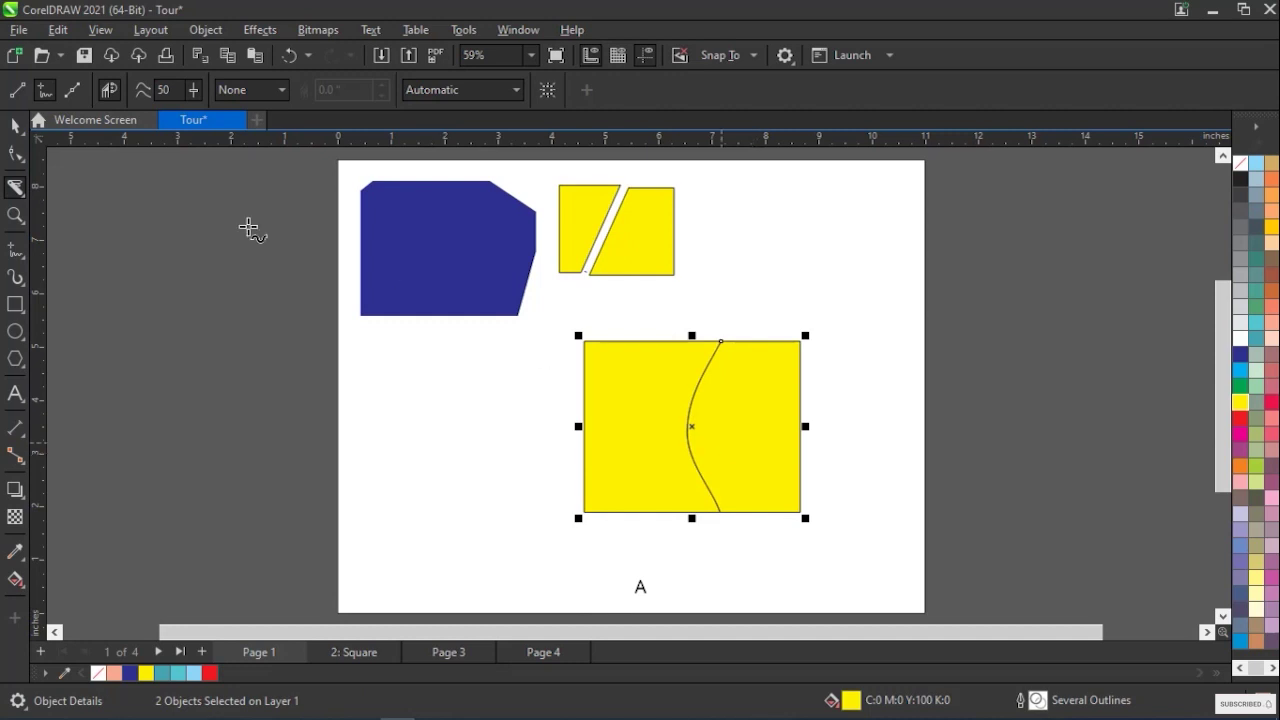
{"action": "left_click", "coordinate": [17, 126]}
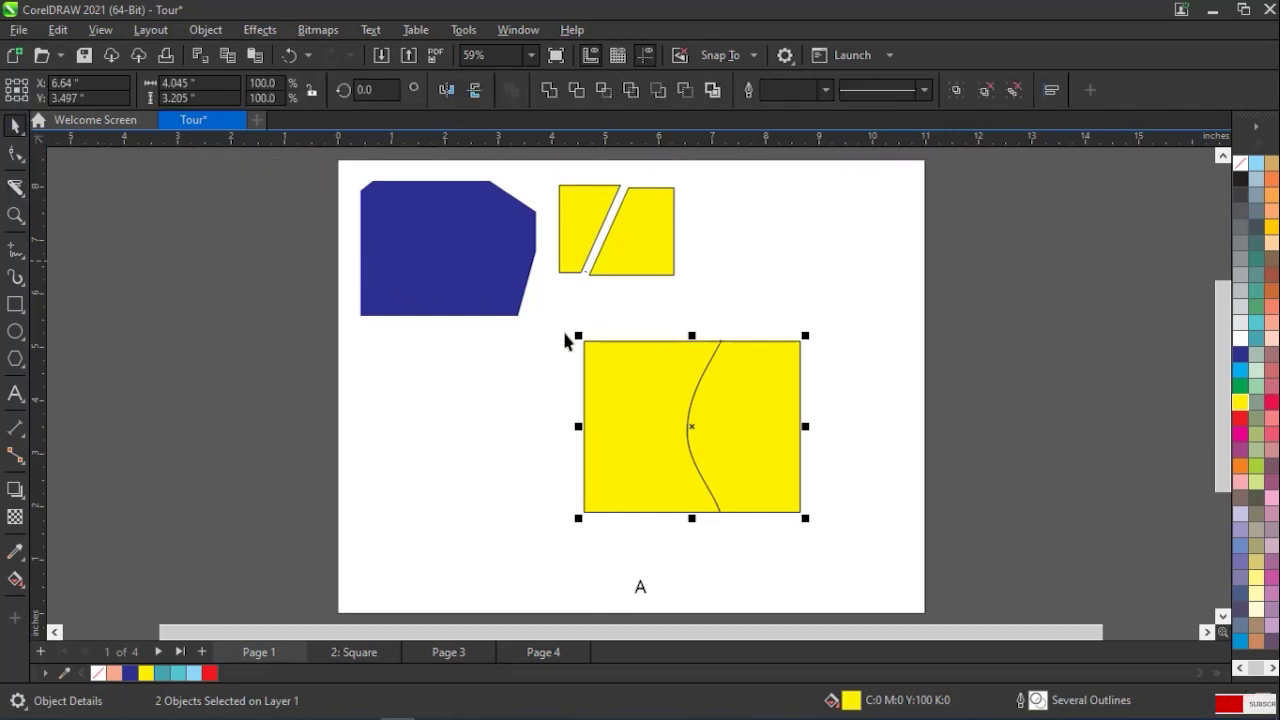
{"action": "left_click", "coordinate": [780, 245]}
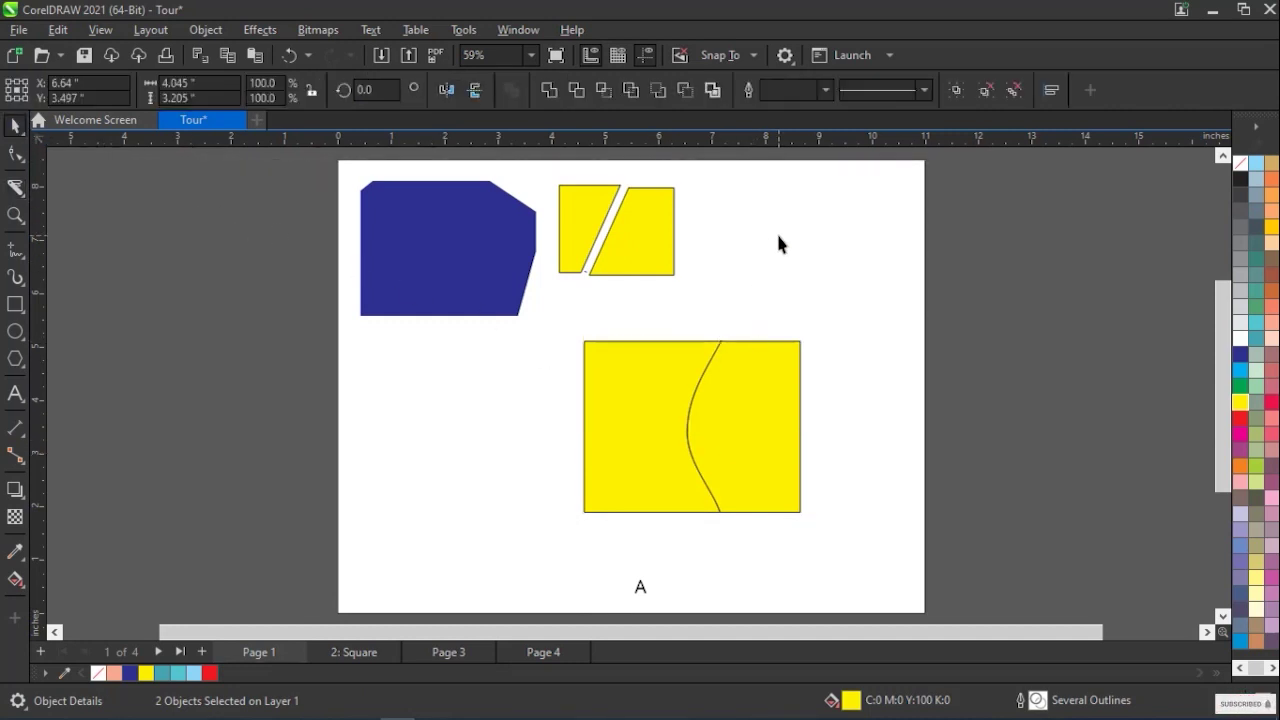
Separate the two curve-cut yellow pieces and place them side by side with a narrow curved gap between them.
{"action": "left_click", "coordinate": [776, 428]}
{"action": "left_click_drag", "start_coordinate": [766, 426], "coordinate": [834, 348]}
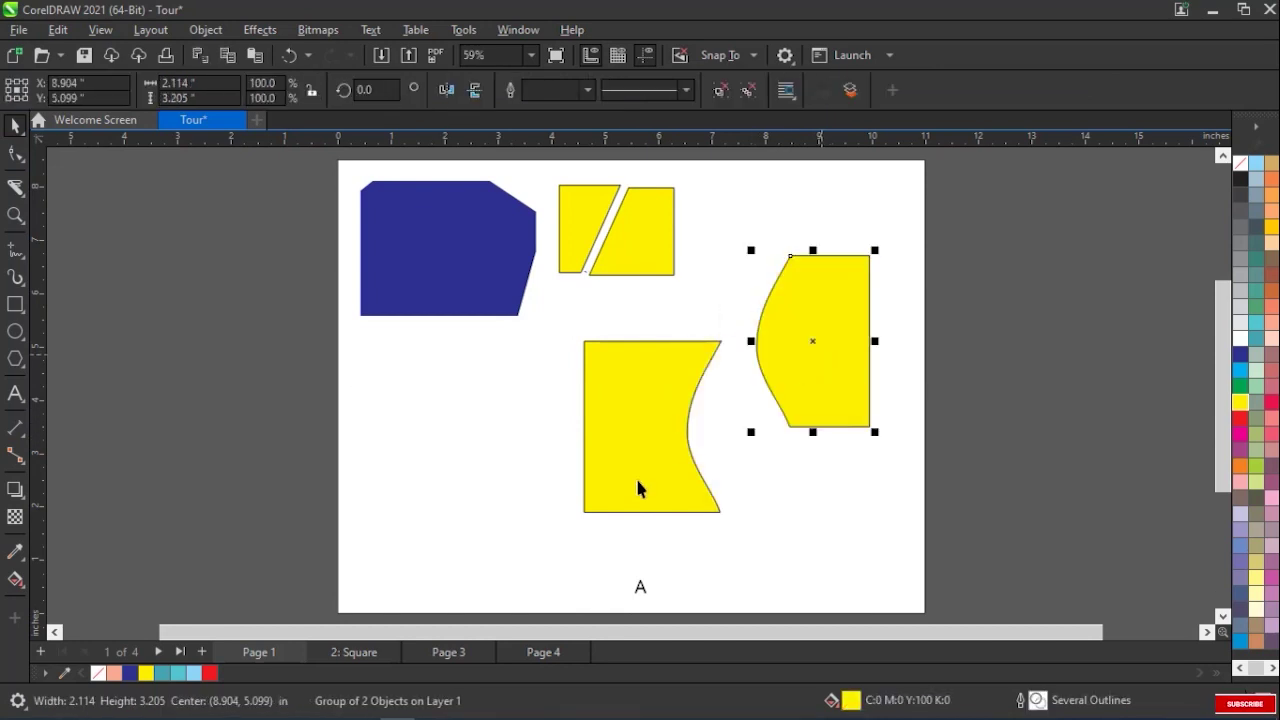
{"action": "left_click_drag", "start_coordinate": [644, 465], "coordinate": [653, 406]}
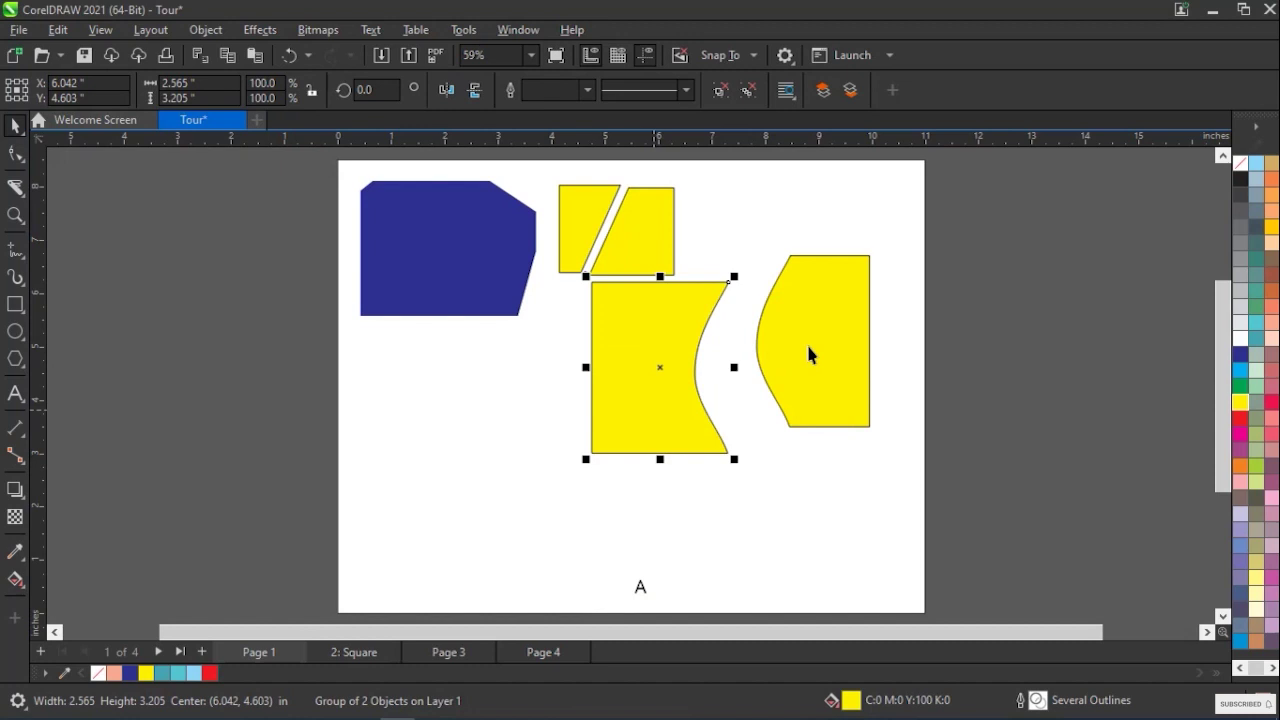
{"action": "left_click_drag", "start_coordinate": [813, 348], "coordinate": [756, 374]}
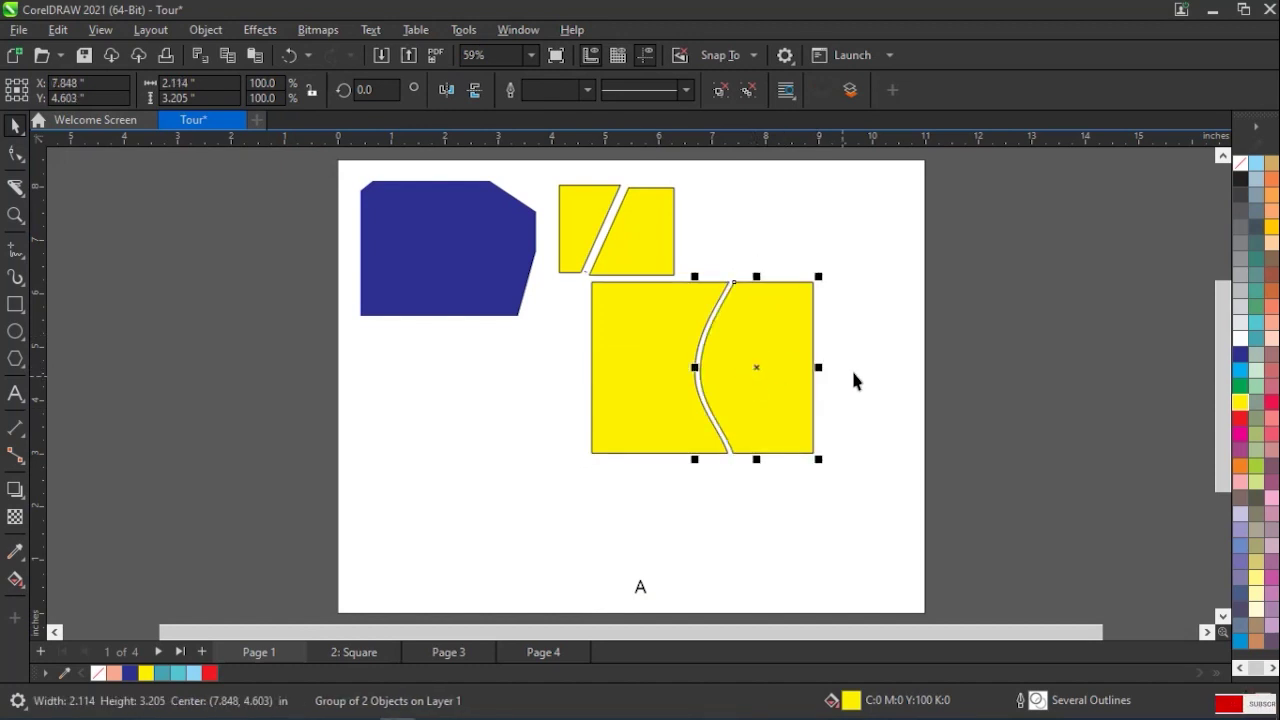
Scale both curve-cut pieces together down to about 3.1 × 2.4 in and move them to the page's upper-right corner.
{"action": "left_click_drag", "start_coordinate": [863, 460], "coordinate": [803, 318]}
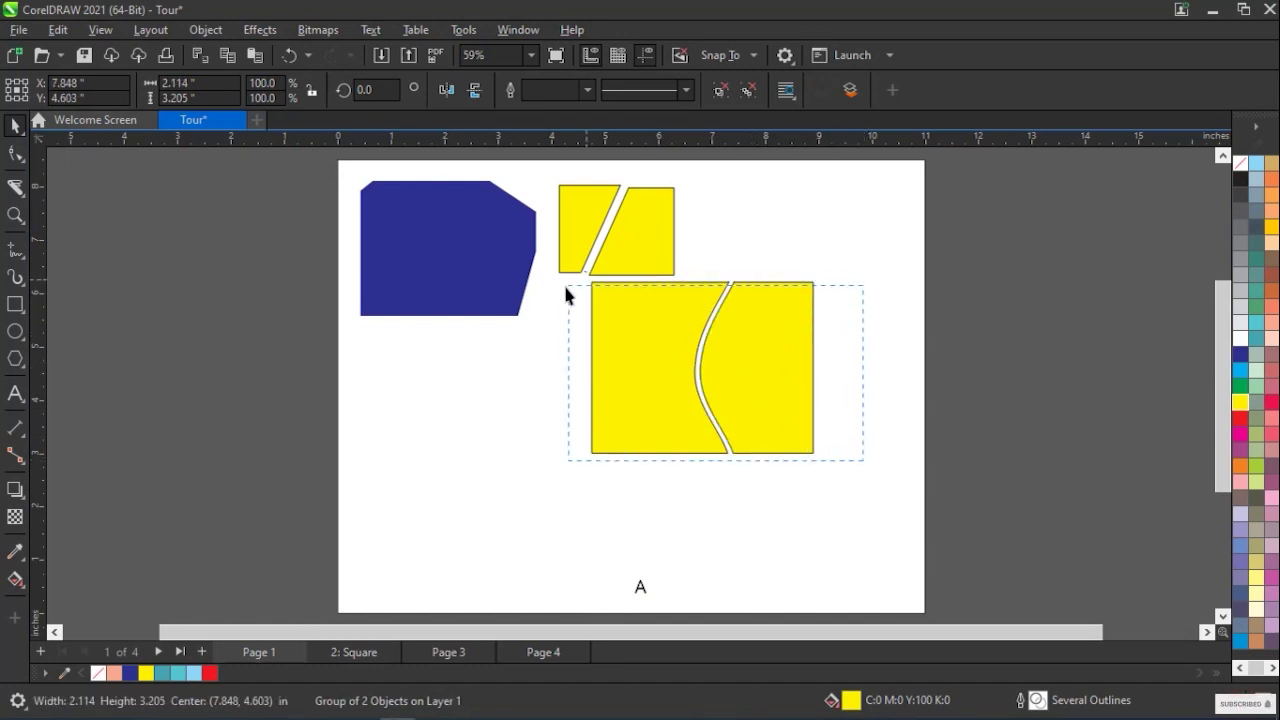
{"action": "left_click_drag", "start_coordinate": [565, 286], "coordinate": [561, 331]}
{"action": "left_click_drag", "start_coordinate": [540, 284], "coordinate": [538, 285]}
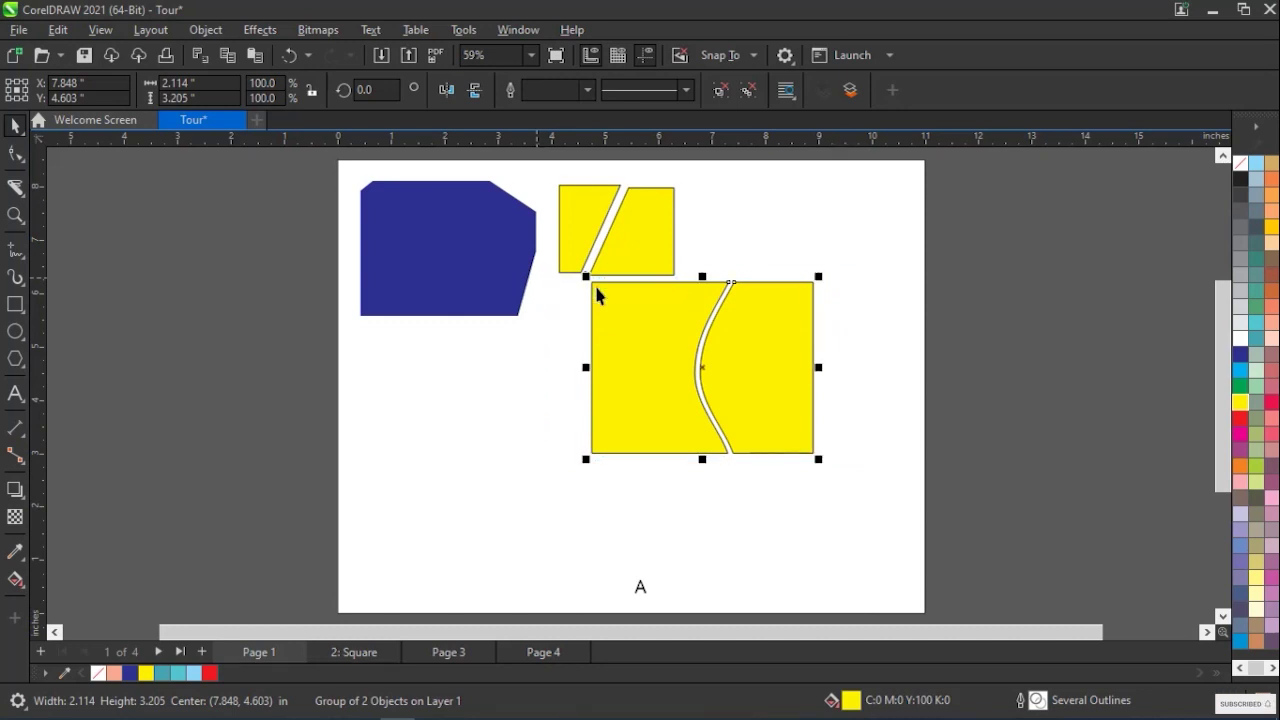
{"action": "left_click_drag", "start_coordinate": [820, 462], "coordinate": [766, 424]}
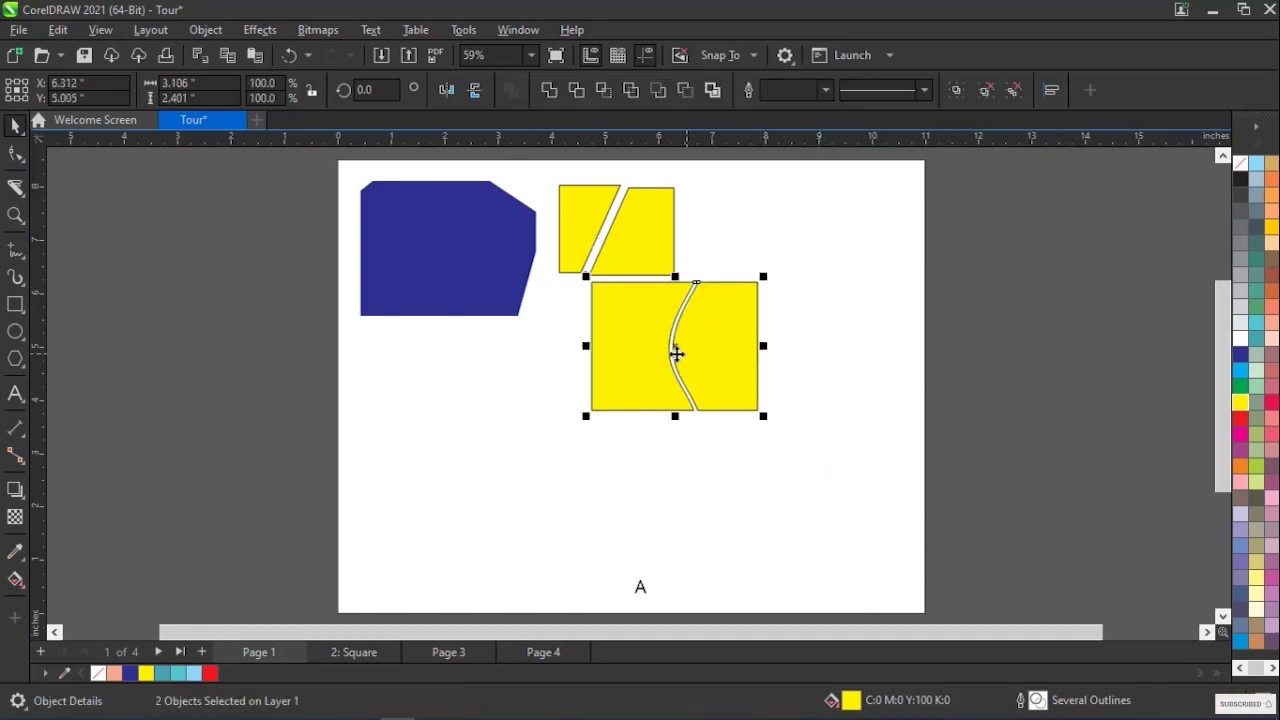
{"action": "left_click_drag", "start_coordinate": [674, 346], "coordinate": [781, 242]}
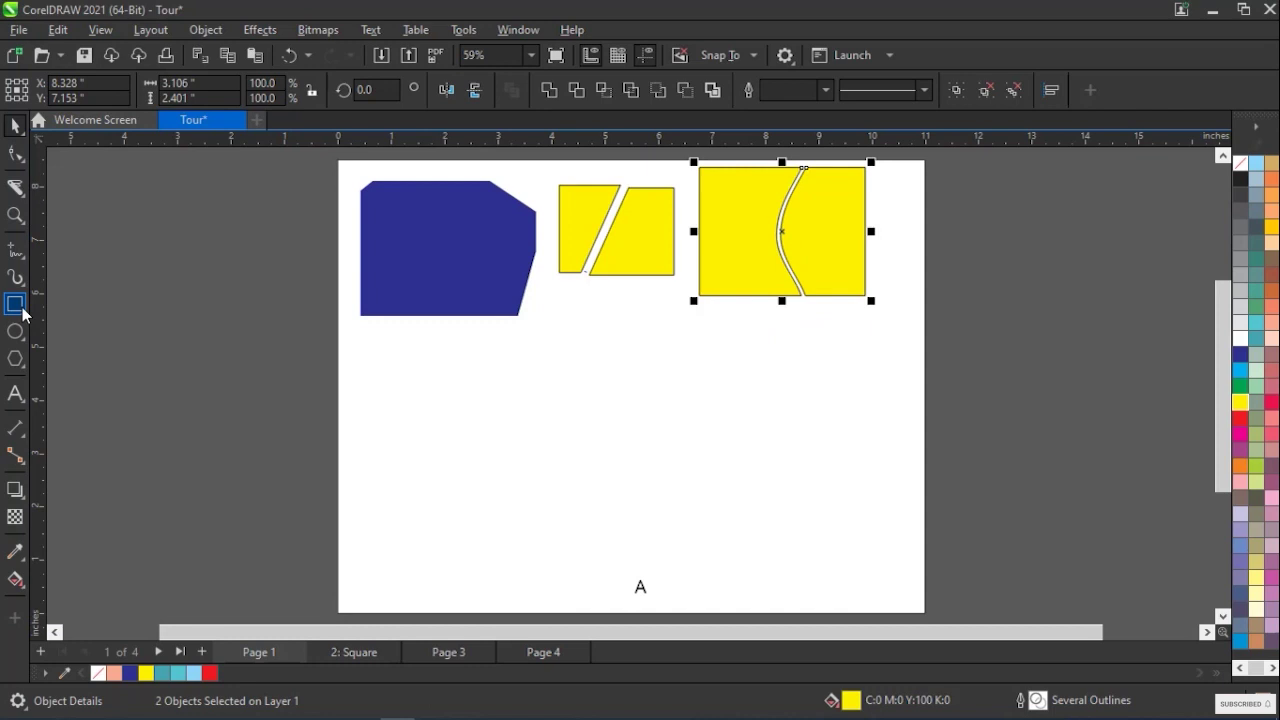
Draw a tilted five-sided polygon and scale it down to about 4.7 × 4.75 in.
{"action": "left_click", "coordinate": [15, 358]}
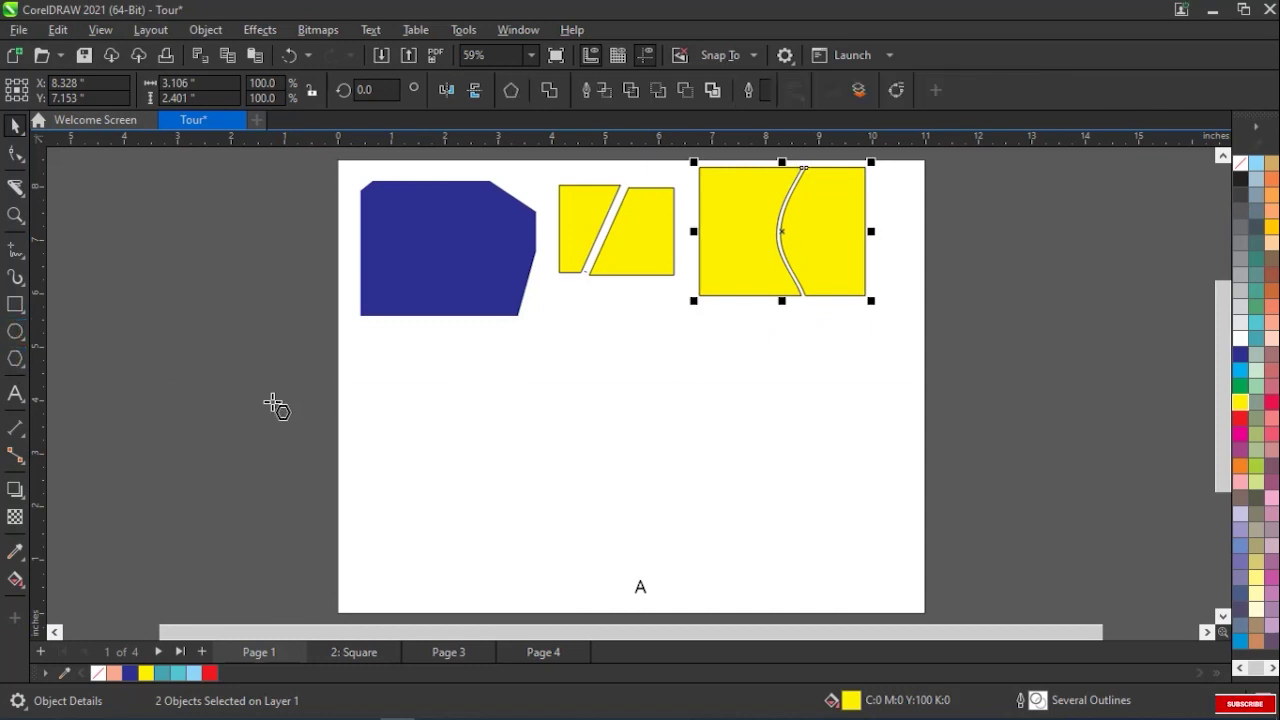
{"action": "left_click_drag", "start_coordinate": [565, 335], "coordinate": [700, 466]}
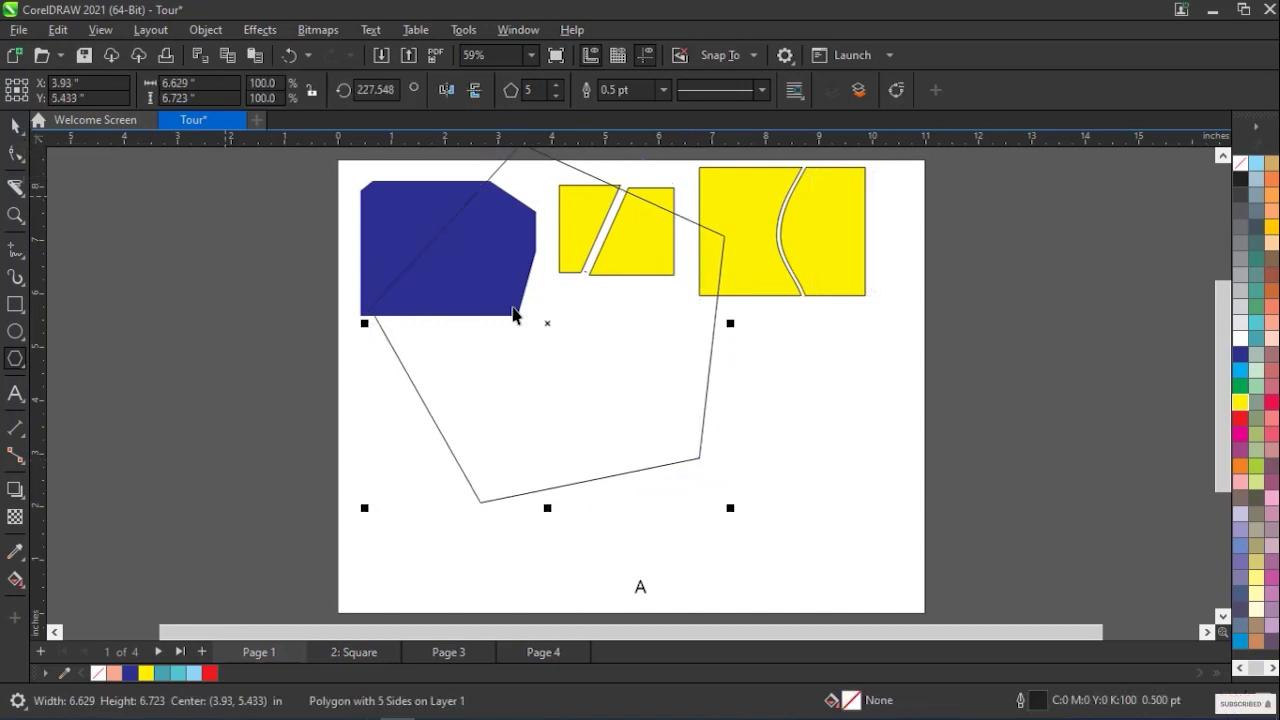
{"action": "key", "text": "space"}
{"action": "left_click_drag", "start_coordinate": [730, 511], "coordinate": [627, 406]}
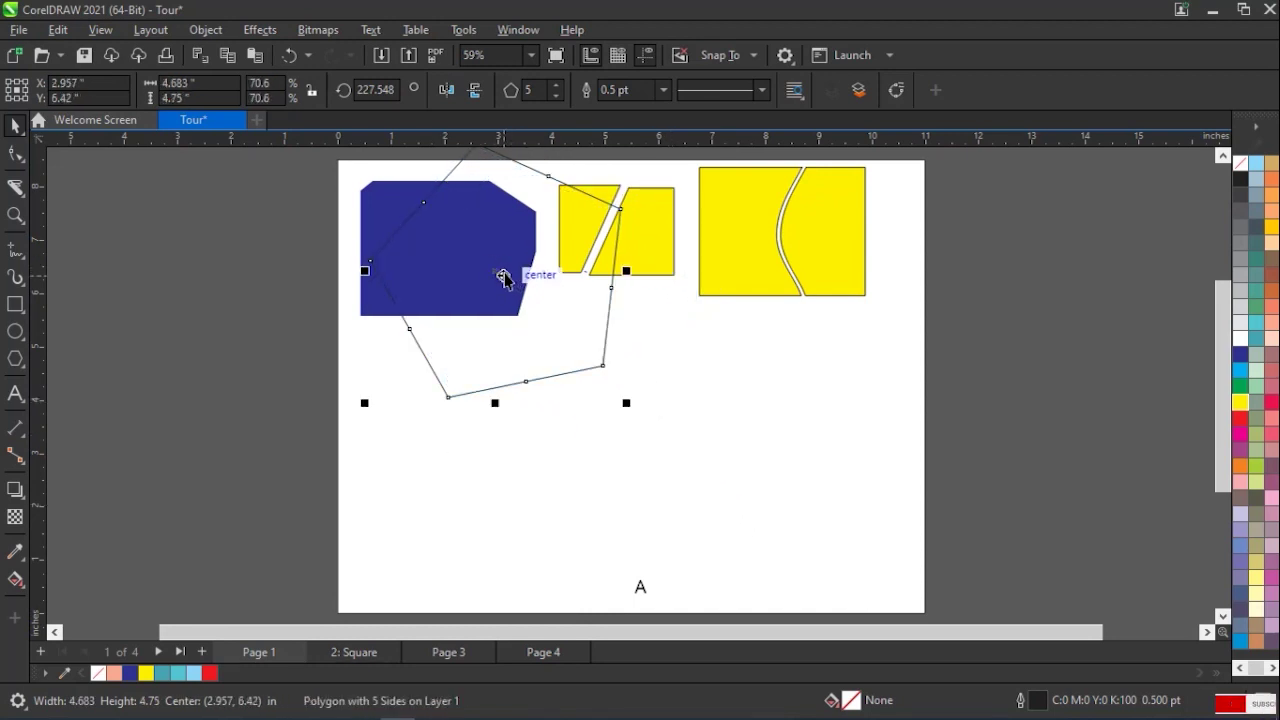
Move the pentagon to the empty area below the yellow pieces and fill it with red.
{"action": "left_click_drag", "start_coordinate": [502, 276], "coordinate": [653, 429]}
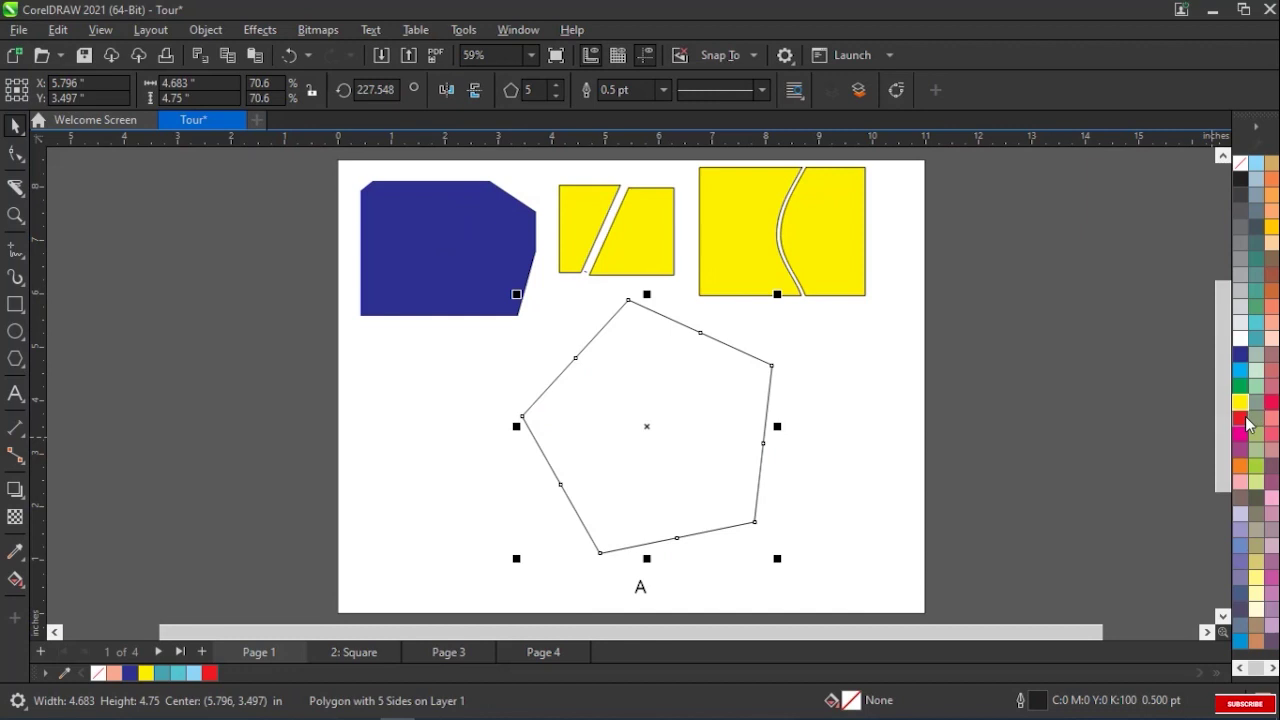
{"action": "left_click", "coordinate": [1242, 419]}
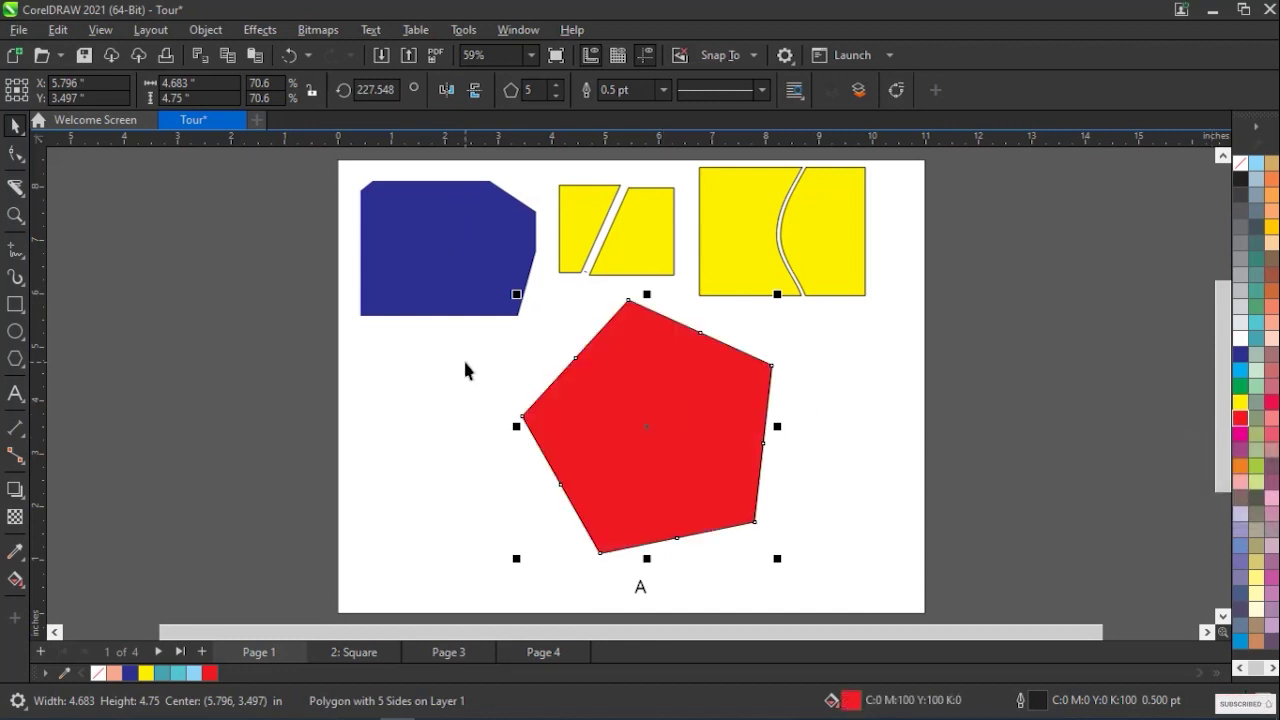
Cut the red pentagon in two with the Knife along a Bézier curve sweeping from its upper-left edge to its right edge.
{"action": "left_click", "coordinate": [14, 190]}
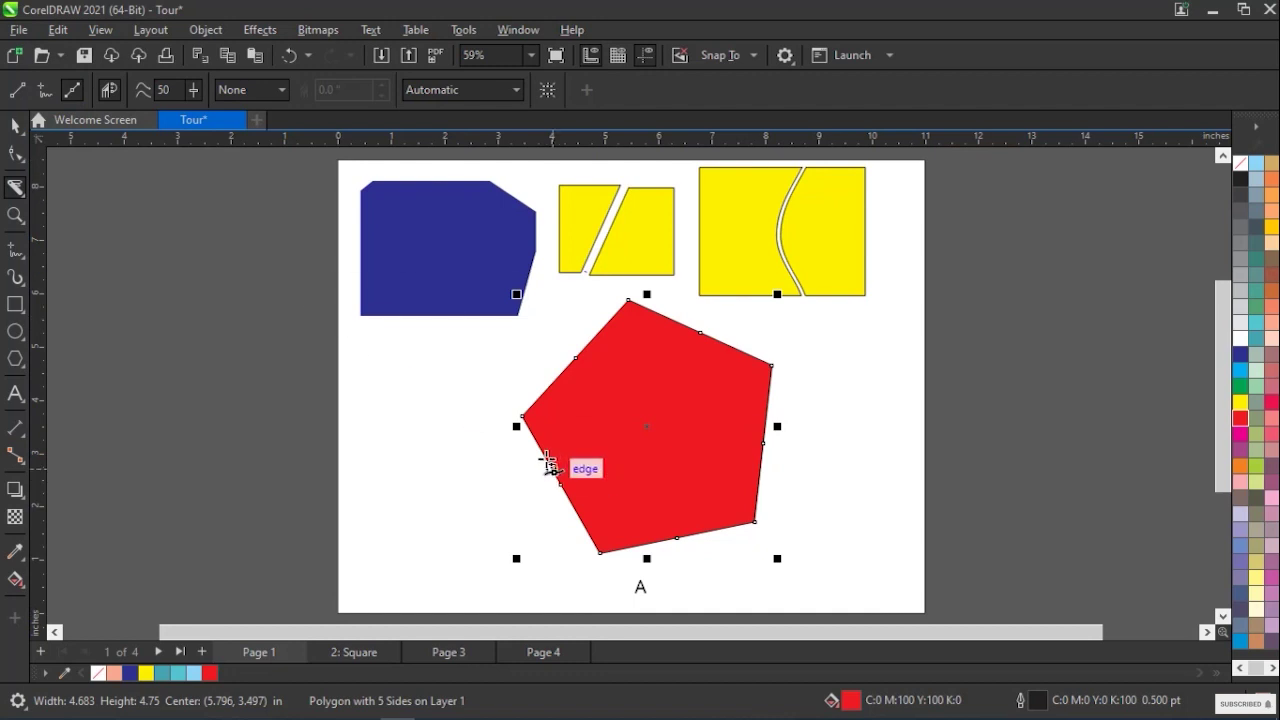
{"action": "left_click", "coordinate": [521, 352]}
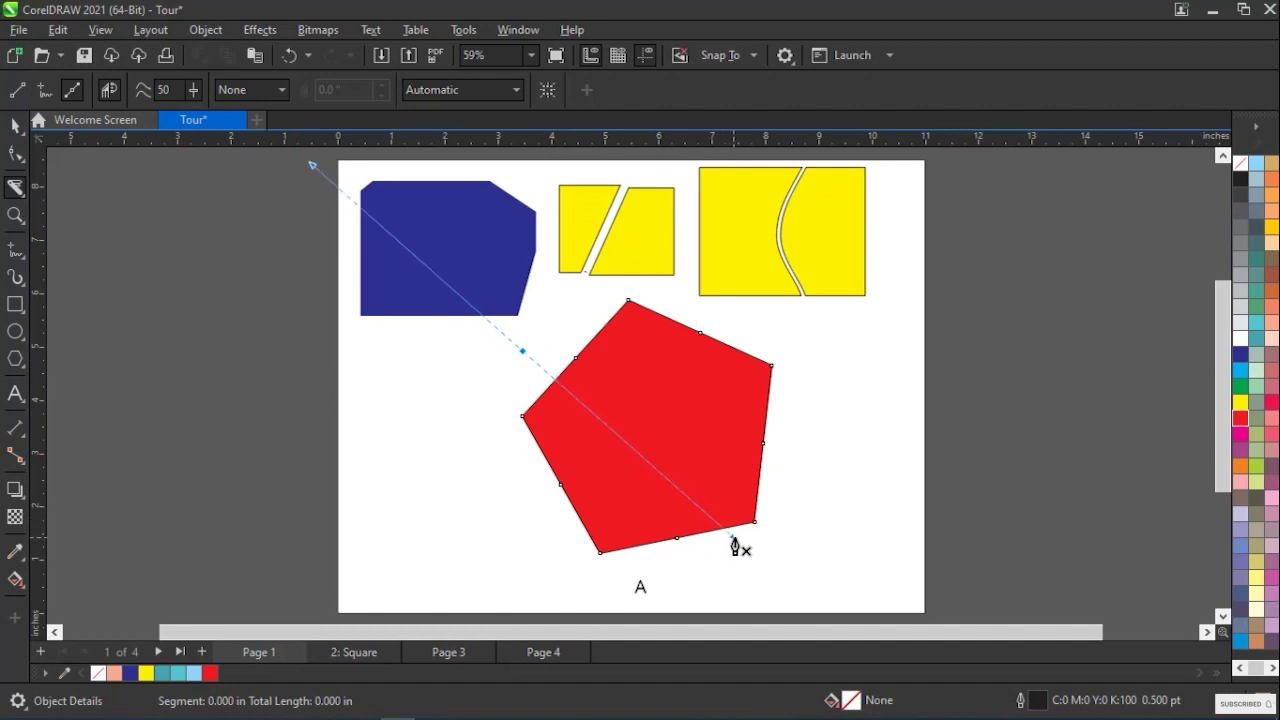
{"action": "left_click_drag", "start_coordinate": [735, 545], "coordinate": [796, 458]}
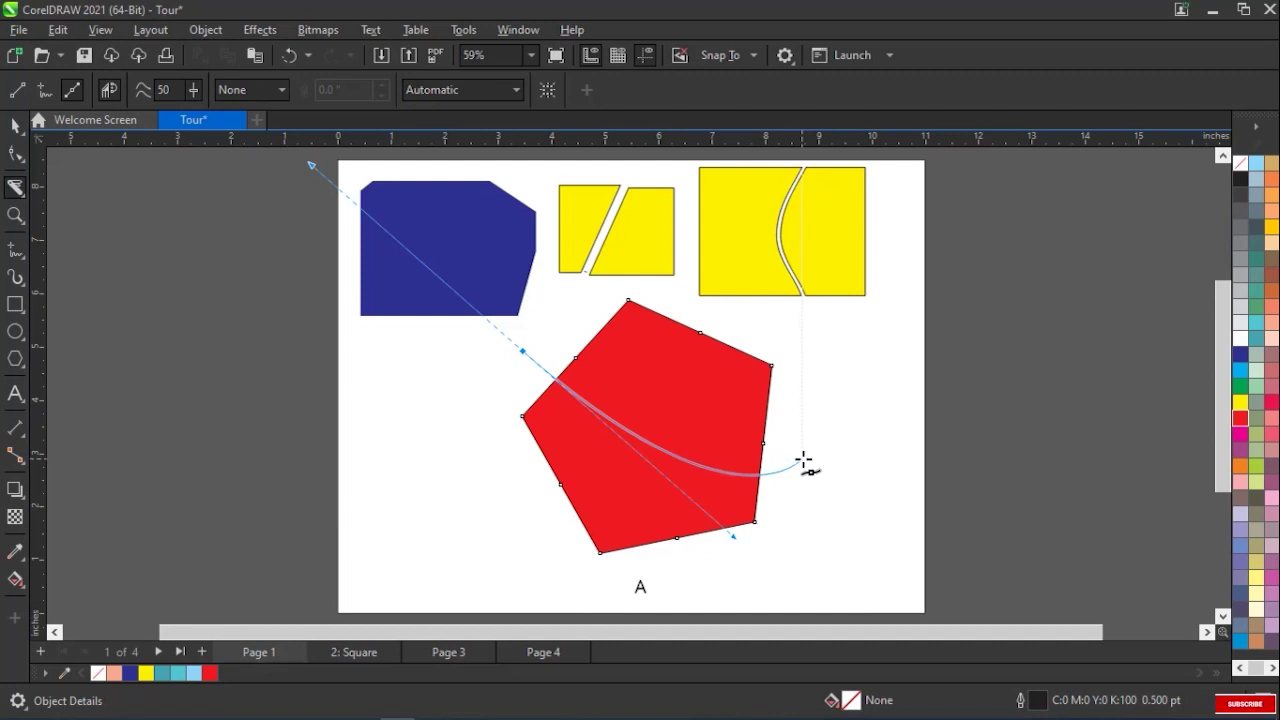
{"action": "left_click_drag", "start_coordinate": [804, 461], "coordinate": [803, 455]}
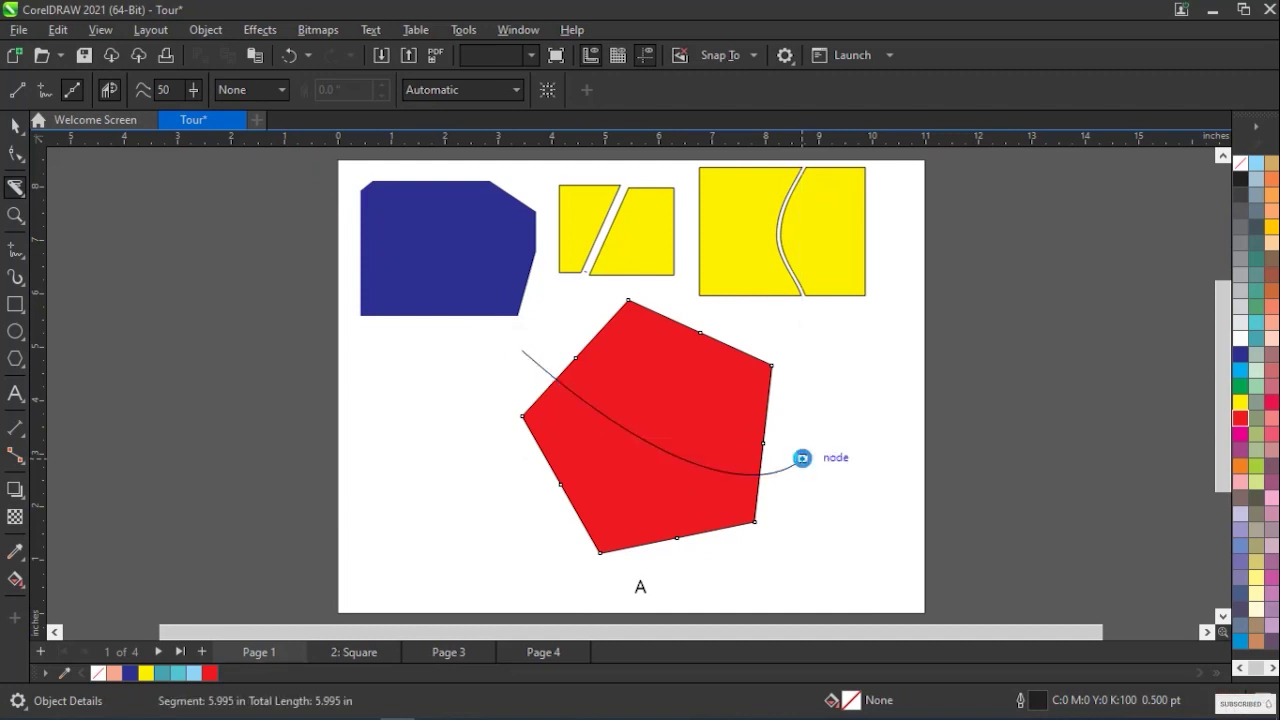
{"action": "left_click", "coordinate": [803, 455]}
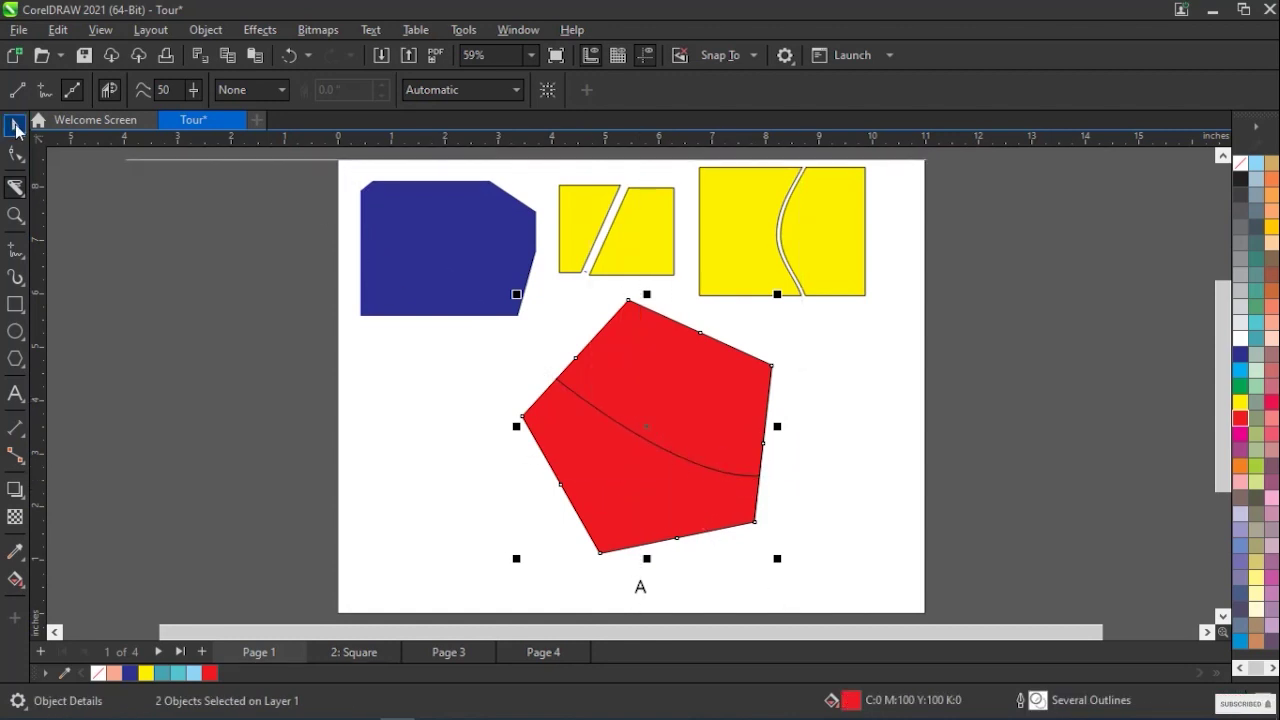
Move the upper piece of the cut pentagon slightly up and right, leaving a narrow curved gap between the halves.
{"action": "left_click", "coordinate": [15, 127]}
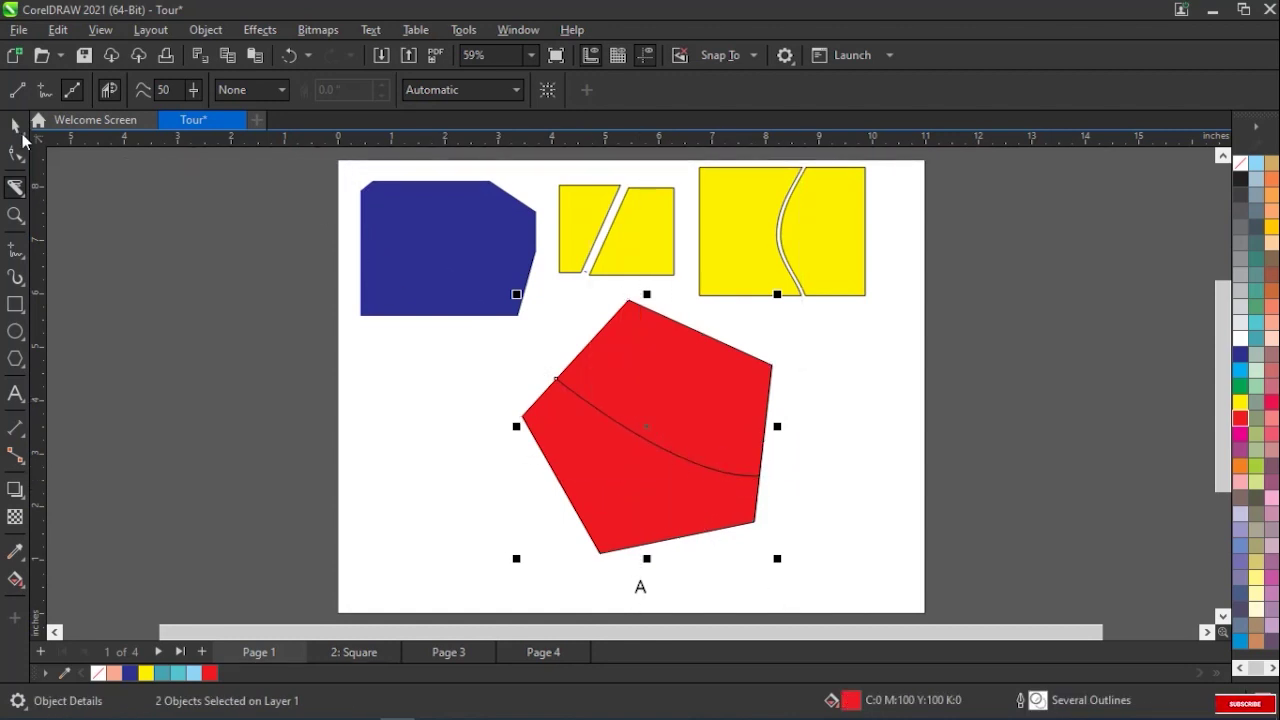
{"action": "left_click", "coordinate": [866, 439]}
{"action": "left_click", "coordinate": [693, 392]}
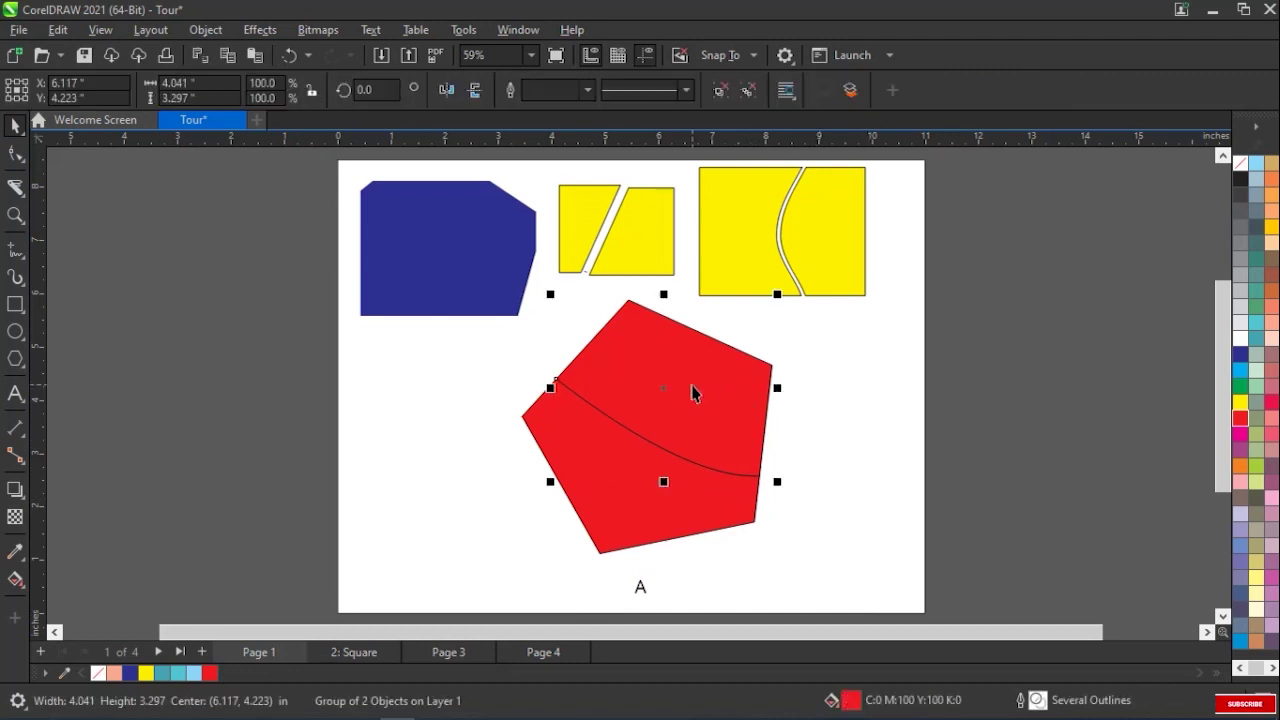
{"action": "mouse_move", "coordinate": [687, 388]}
{"action": "left_mouse_down"}
{"action": "mouse_move", "coordinate": [711, 386]}
{"action": "mouse_move", "coordinate": [723, 361]}
{"action": "mouse_move", "coordinate": [691, 371]}
{"action": "mouse_move", "coordinate": [687, 385]}
{"action": "mouse_move", "coordinate": [708, 401]}
{"action": "left_mouse_up"}
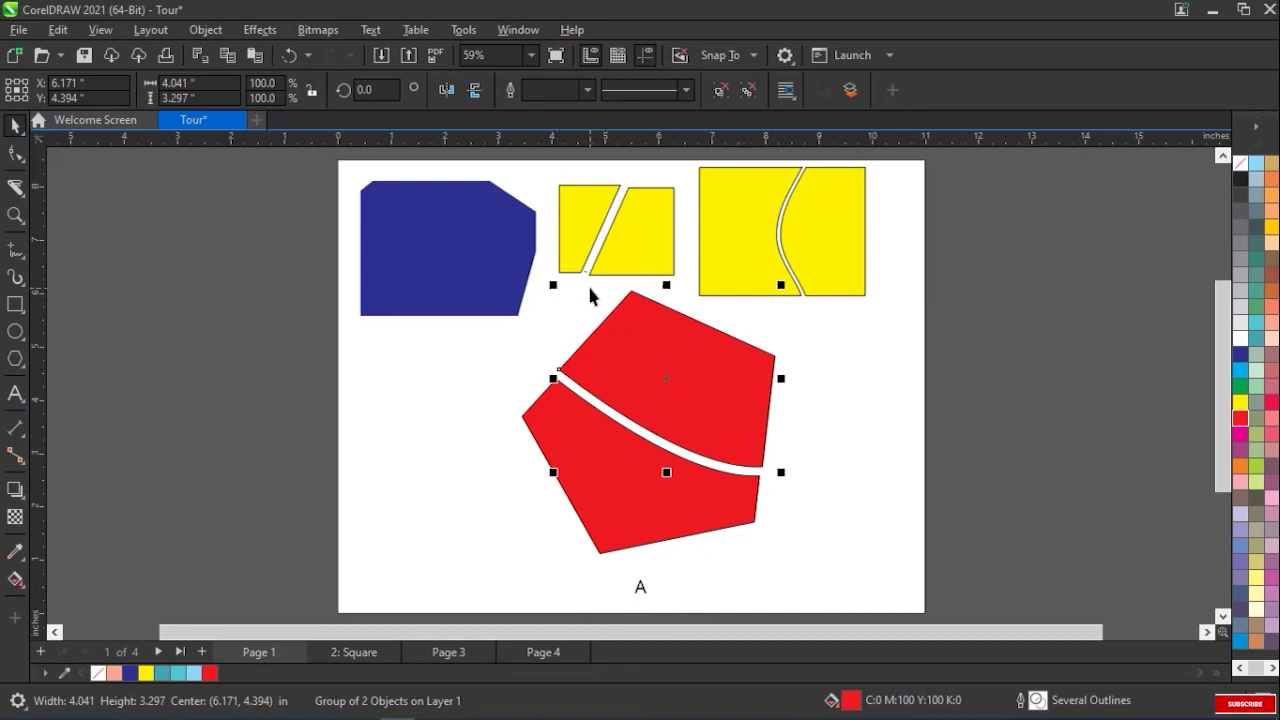
{"action": "left_click_drag", "start_coordinate": [434, 394], "coordinate": [756, 352]}
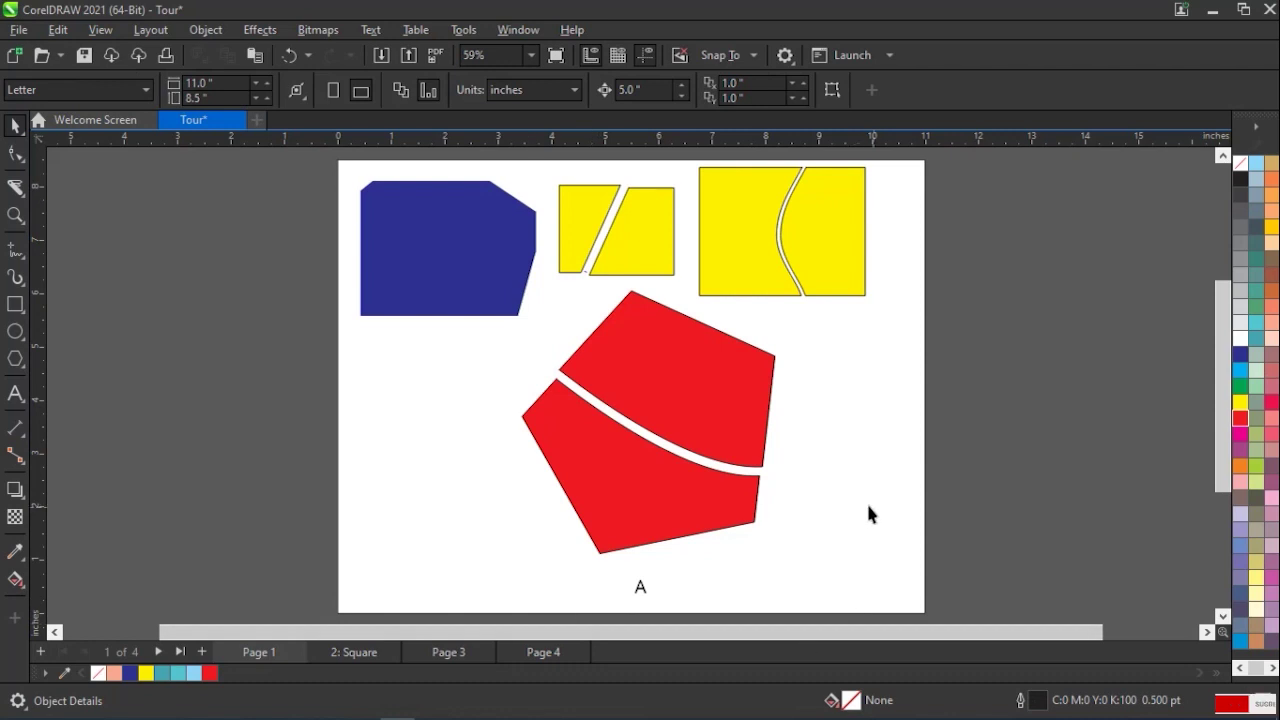
Try moving the left piece of the slant-cut yellow shape to the empty area beside the pentagon, and undo the move.
{"action": "left_click_drag", "start_coordinate": [818, 550], "coordinate": [613, 573]}
{"action": "left_click_drag", "start_coordinate": [567, 530], "coordinate": [567, 530]}
{"action": "left_click_drag", "start_coordinate": [568, 271], "coordinate": [815, 531]}
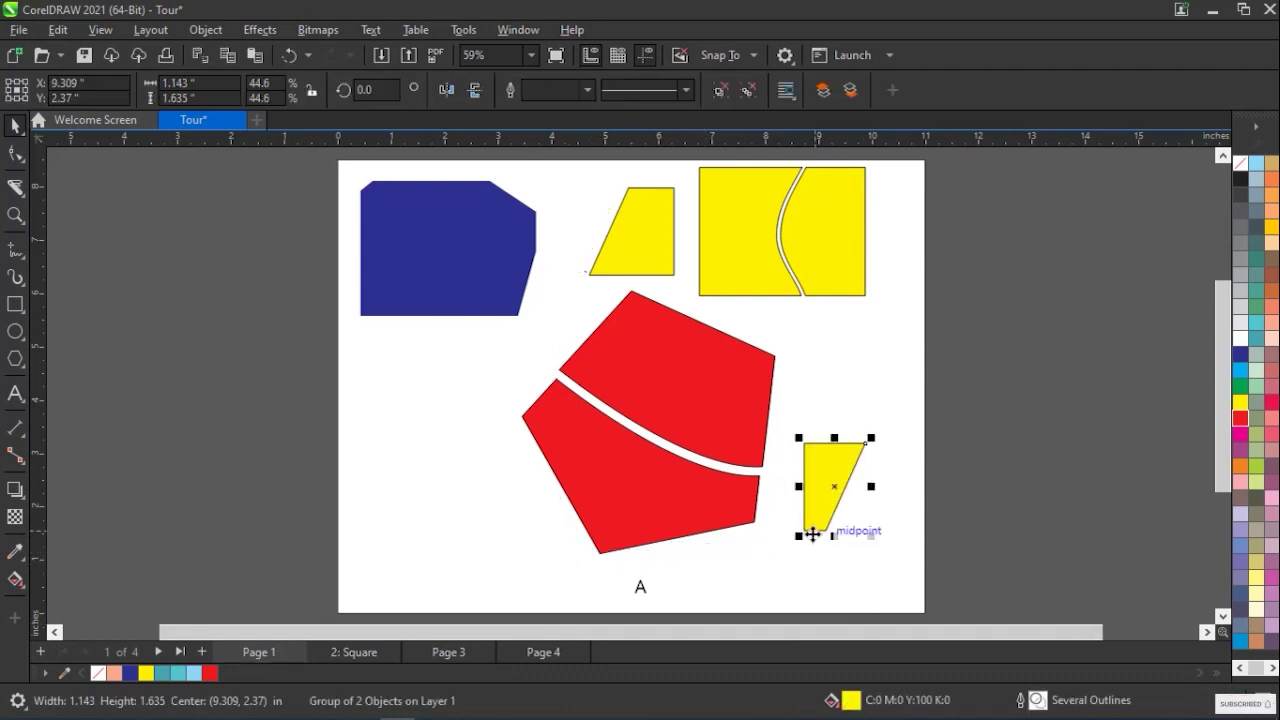
{"action": "key", "text": "ctrl+z"}
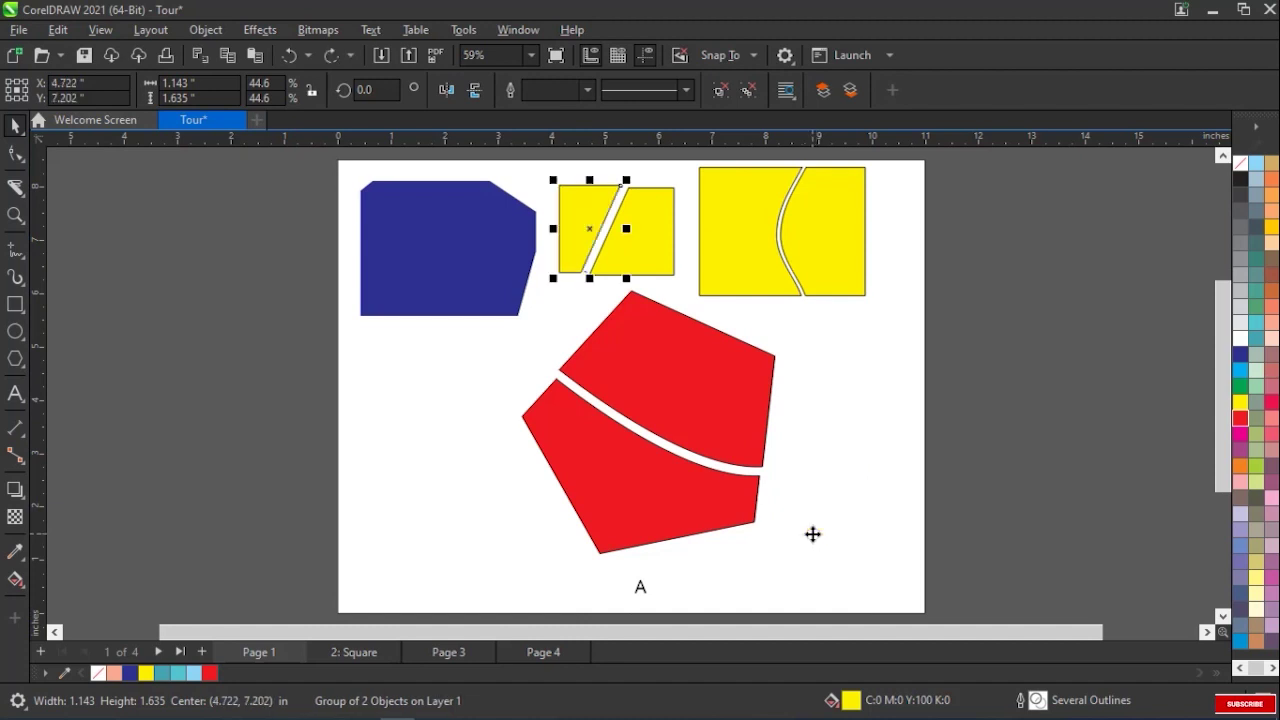
{"action": "left_click", "coordinate": [402, 418]}
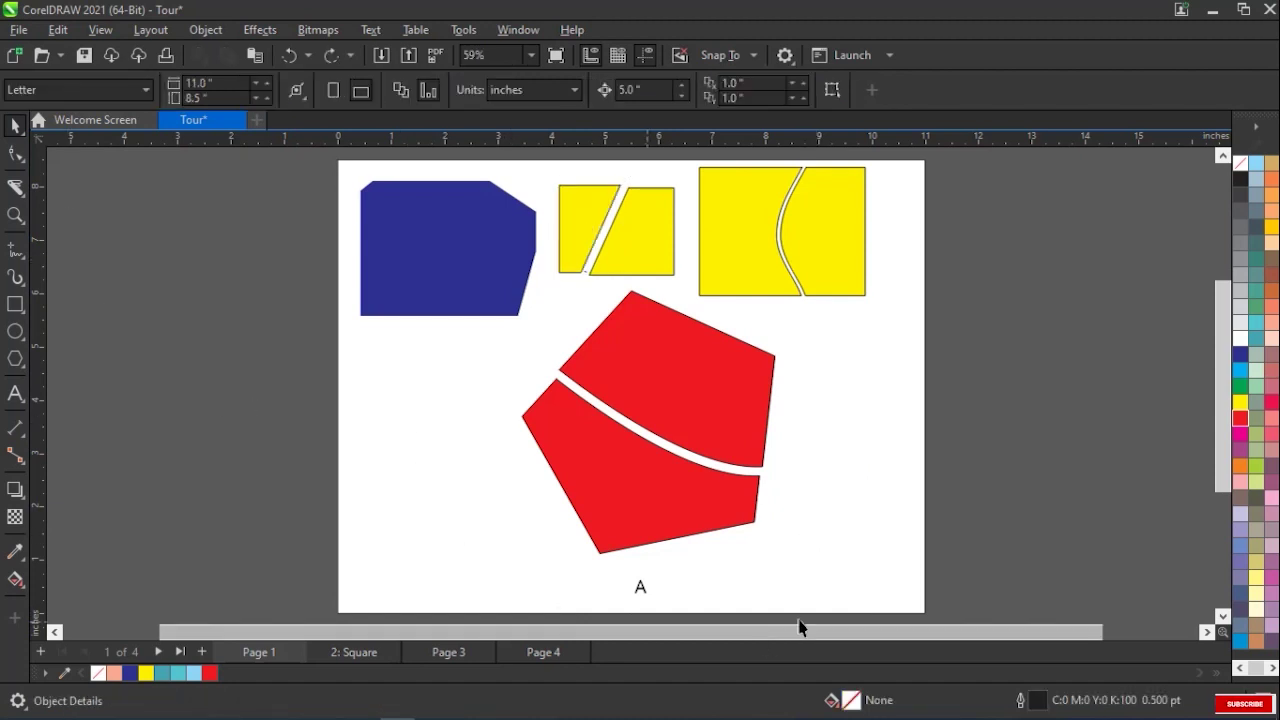
Scale the pentagon pieces together down to about 2.3 × 2.6 in and move them below the curve-cut yellow pieces.
{"action": "left_click_drag", "start_coordinate": [818, 352], "coordinate": [533, 388]}
{"action": "left_click_drag", "start_coordinate": [324, 244], "coordinate": [653, 418]}
{"action": "left_click_drag", "start_coordinate": [588, 336], "coordinate": [848, 383]}
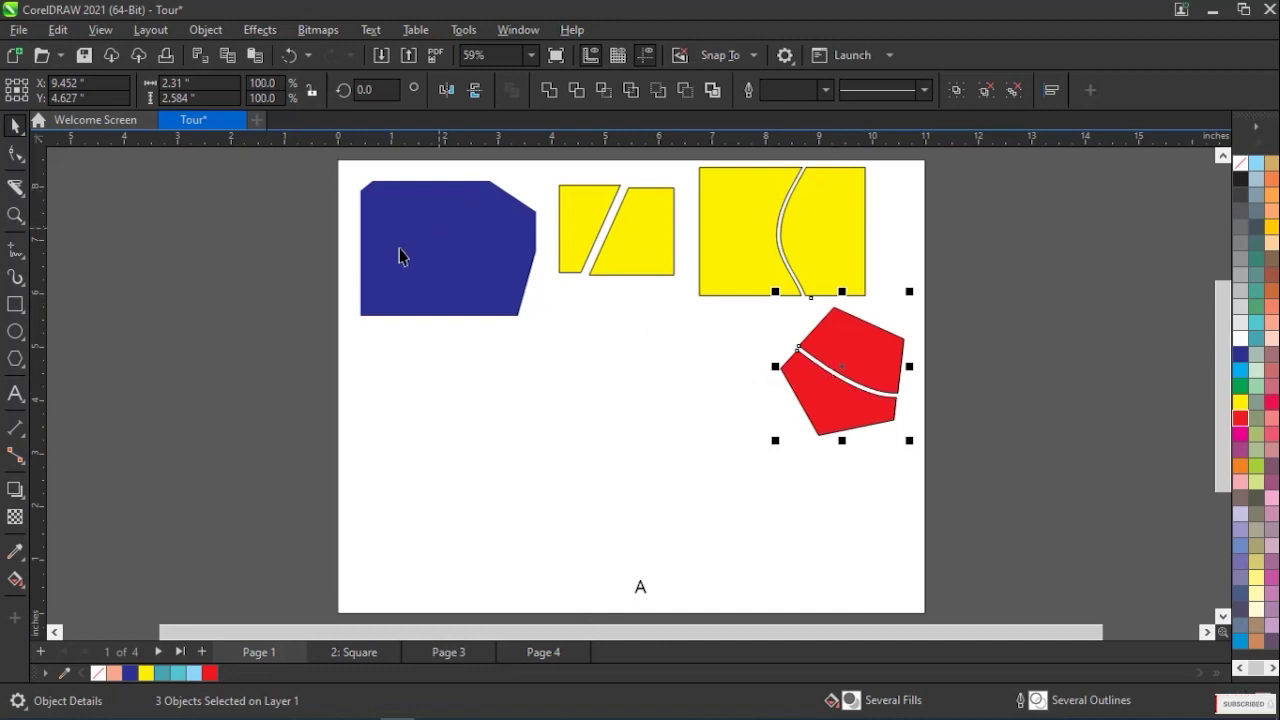
Draw a rectangle of about 3.6 × 3.1 in in the empty lower middle of the page and fill it with red.
{"action": "left_click", "coordinate": [16, 192]}
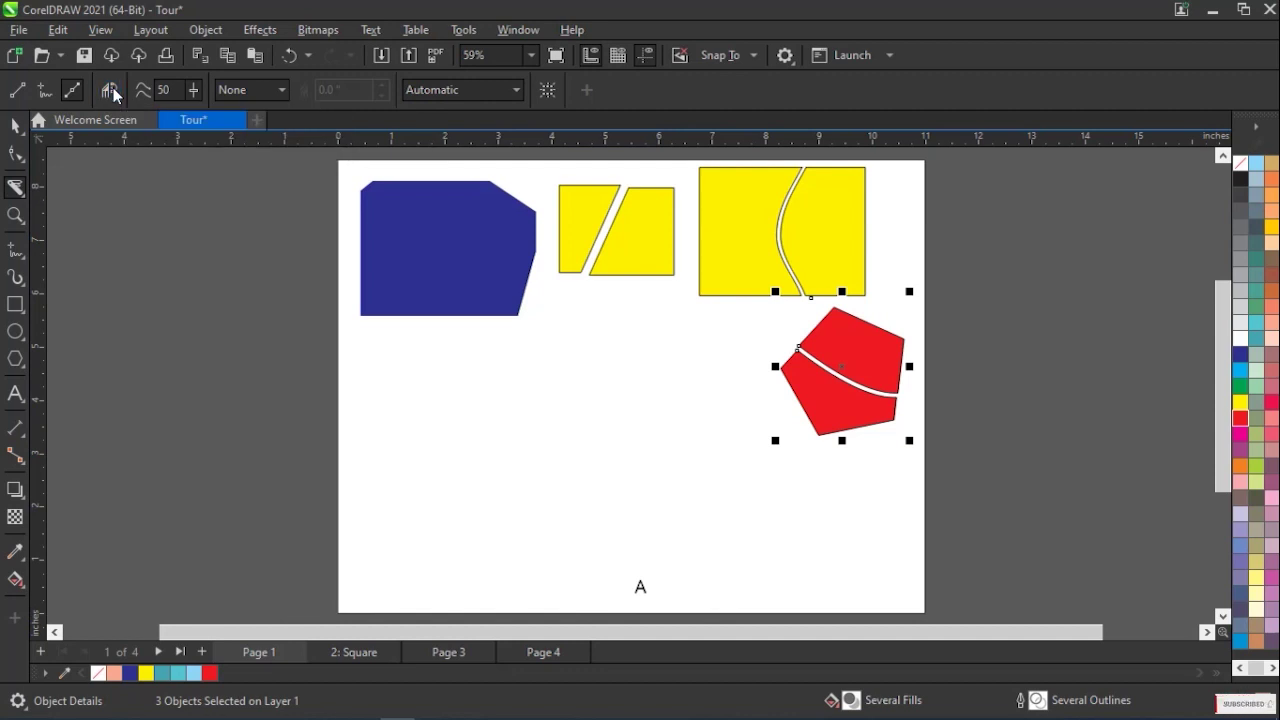
{"action": "left_click_drag", "start_coordinate": [97, 140], "coordinate": [25, 315]}
{"action": "left_click", "coordinate": [15, 304]}
{"action": "left_click_drag", "start_coordinate": [494, 360], "coordinate": [690, 528]}
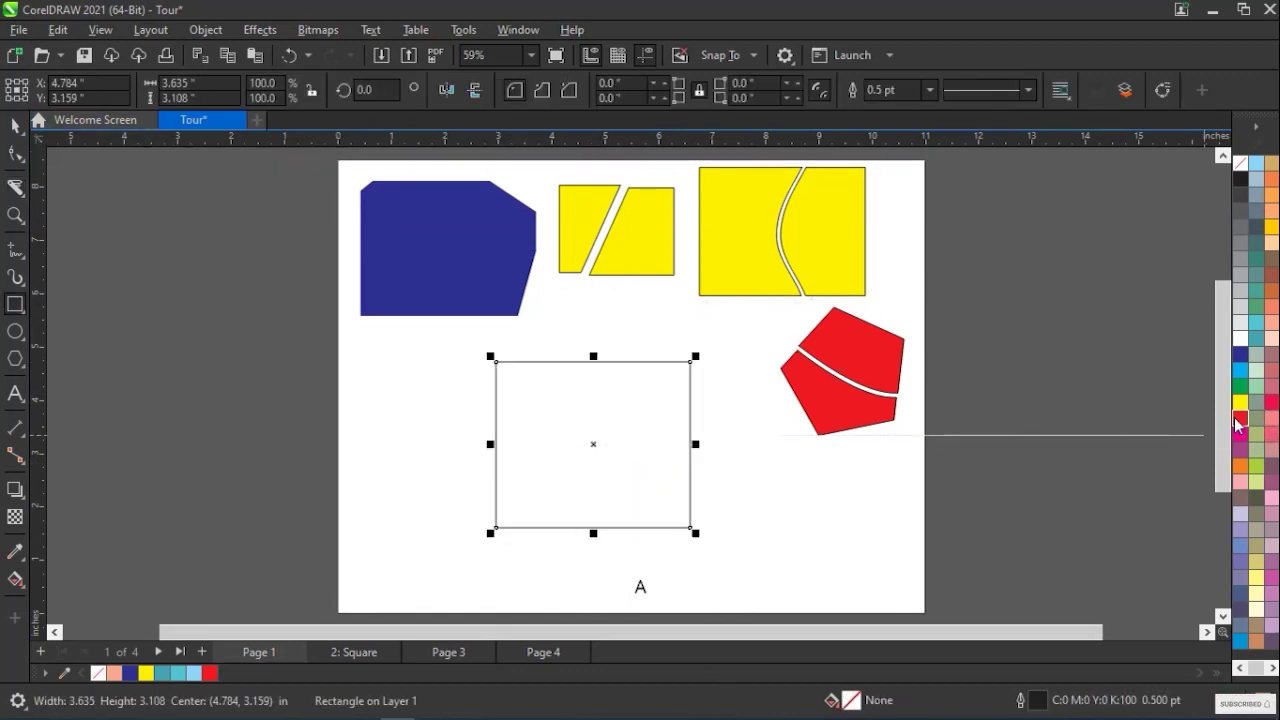
{"action": "left_click", "coordinate": [1240, 418]}
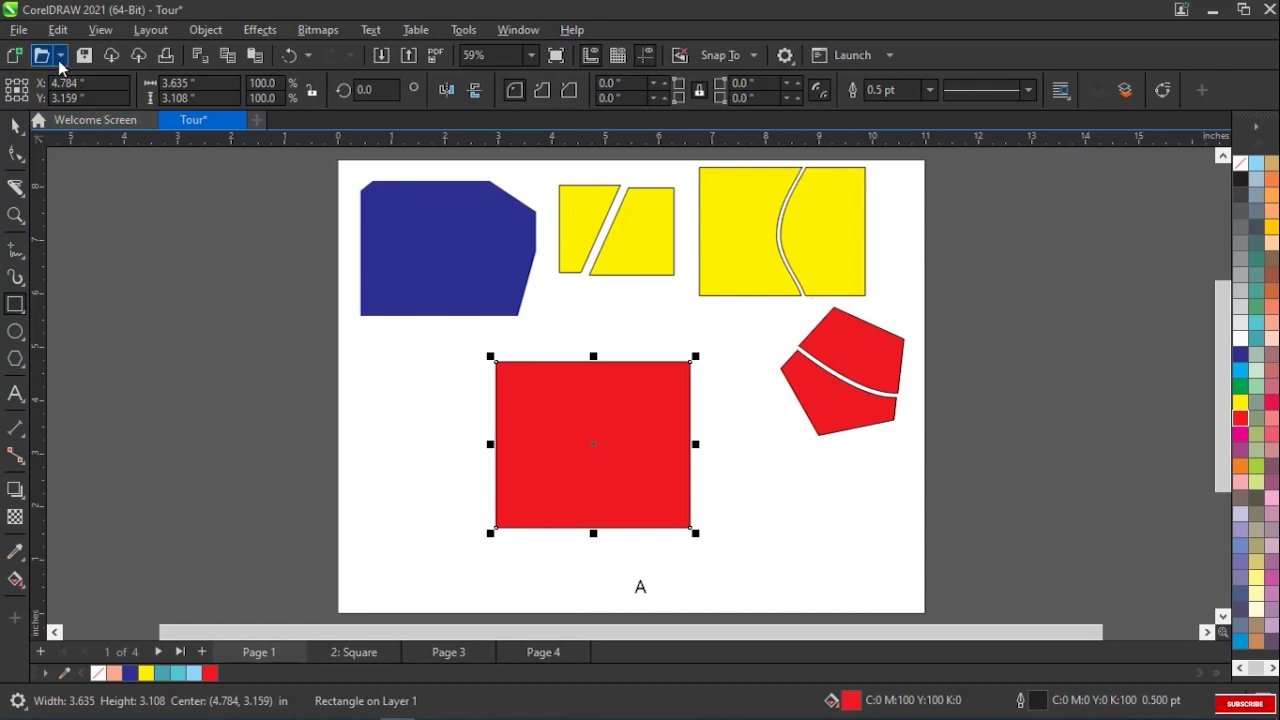
Cut the red rectangle in two with the Knife along a Bézier curve descending from its upper-left edge to its right edge.
{"action": "left_click", "coordinate": [15, 187]}
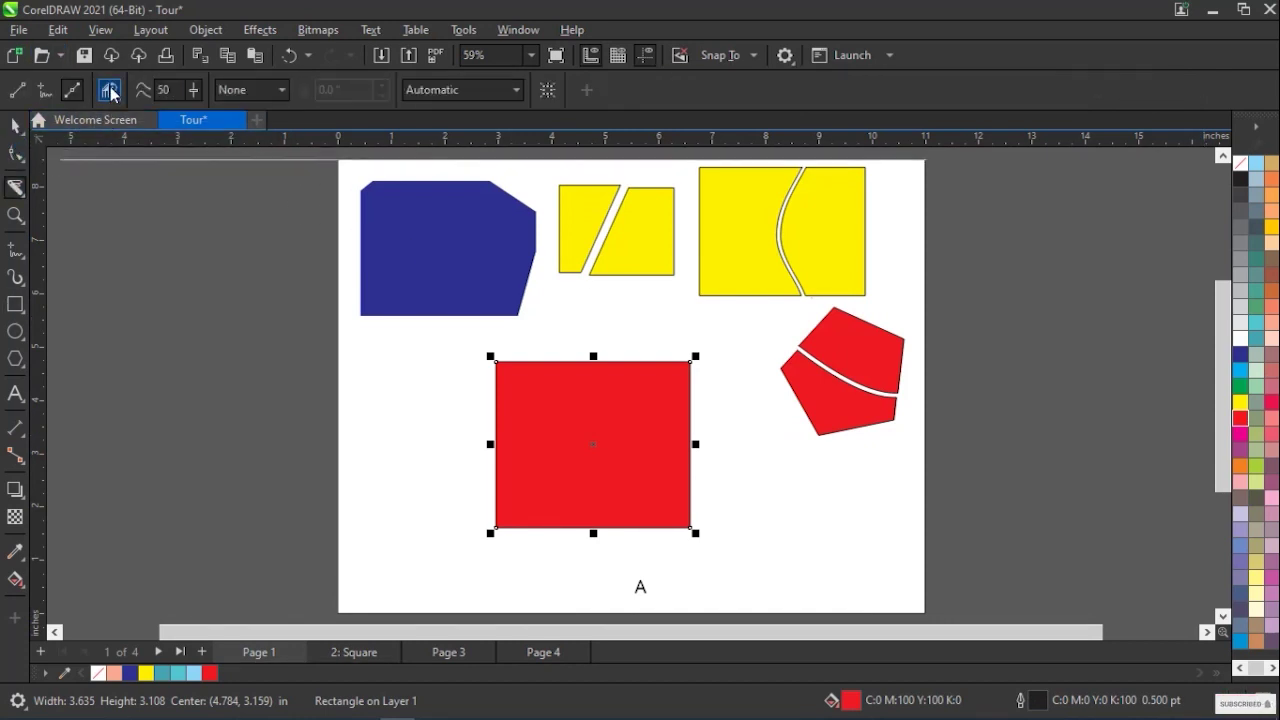
{"action": "left_click", "coordinate": [473, 359]}
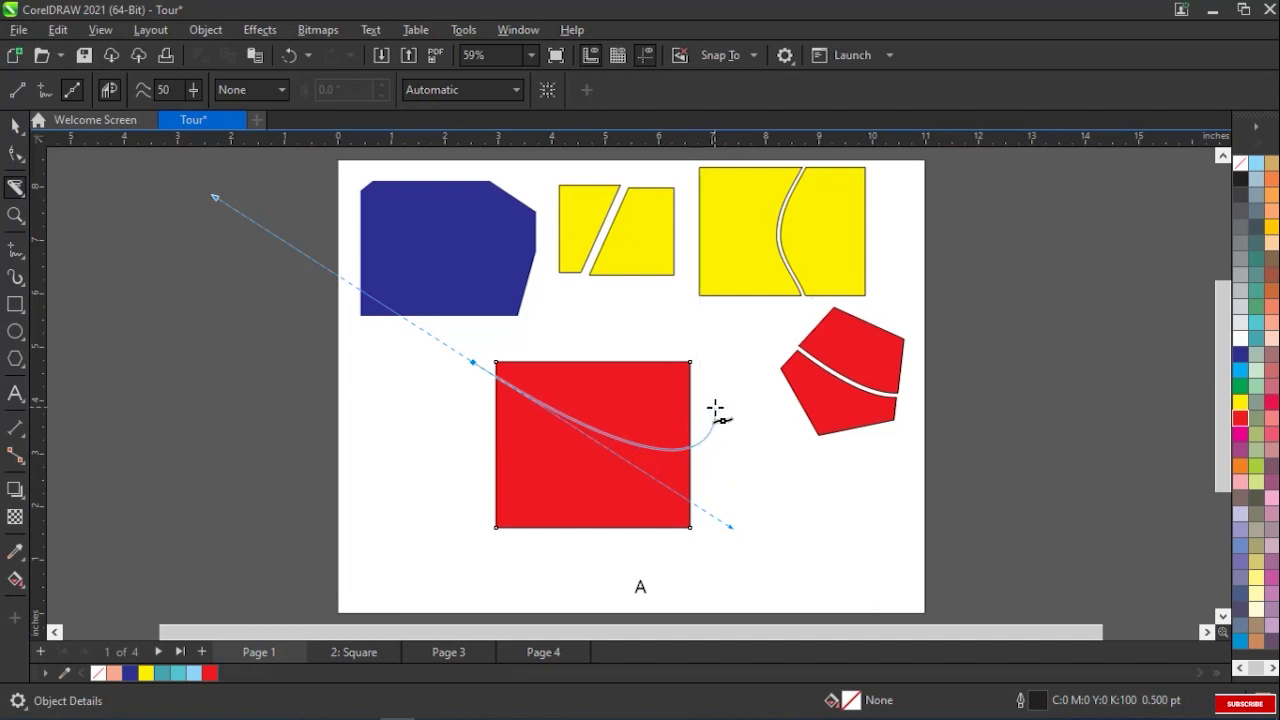
{"action": "left_click", "coordinate": [715, 407]}
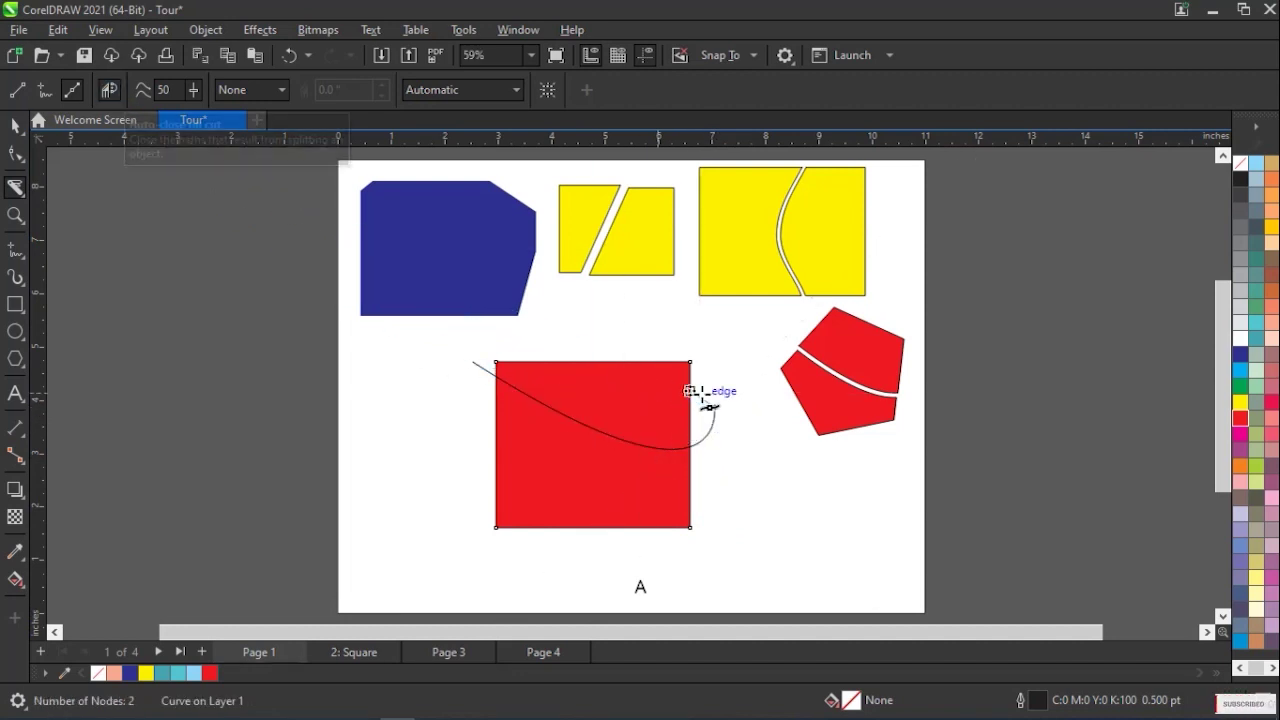
{"action": "left_click", "coordinate": [713, 404]}
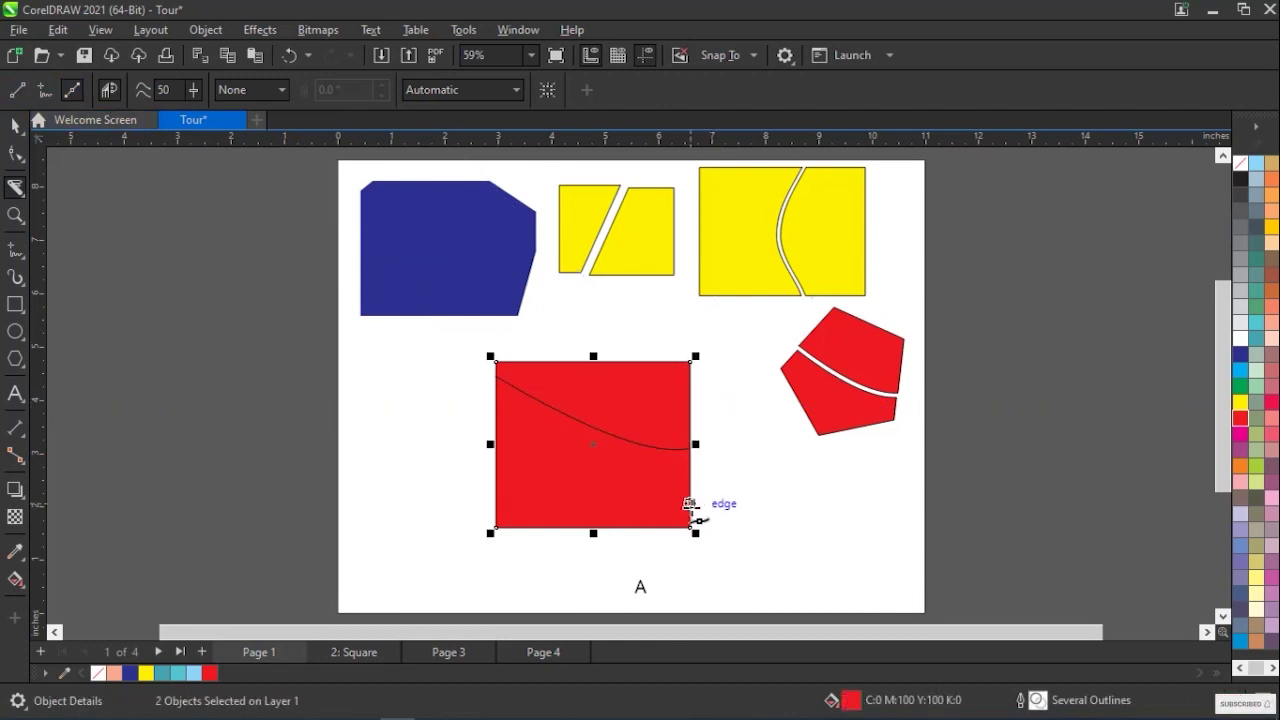
{"action": "key", "text": "space"}
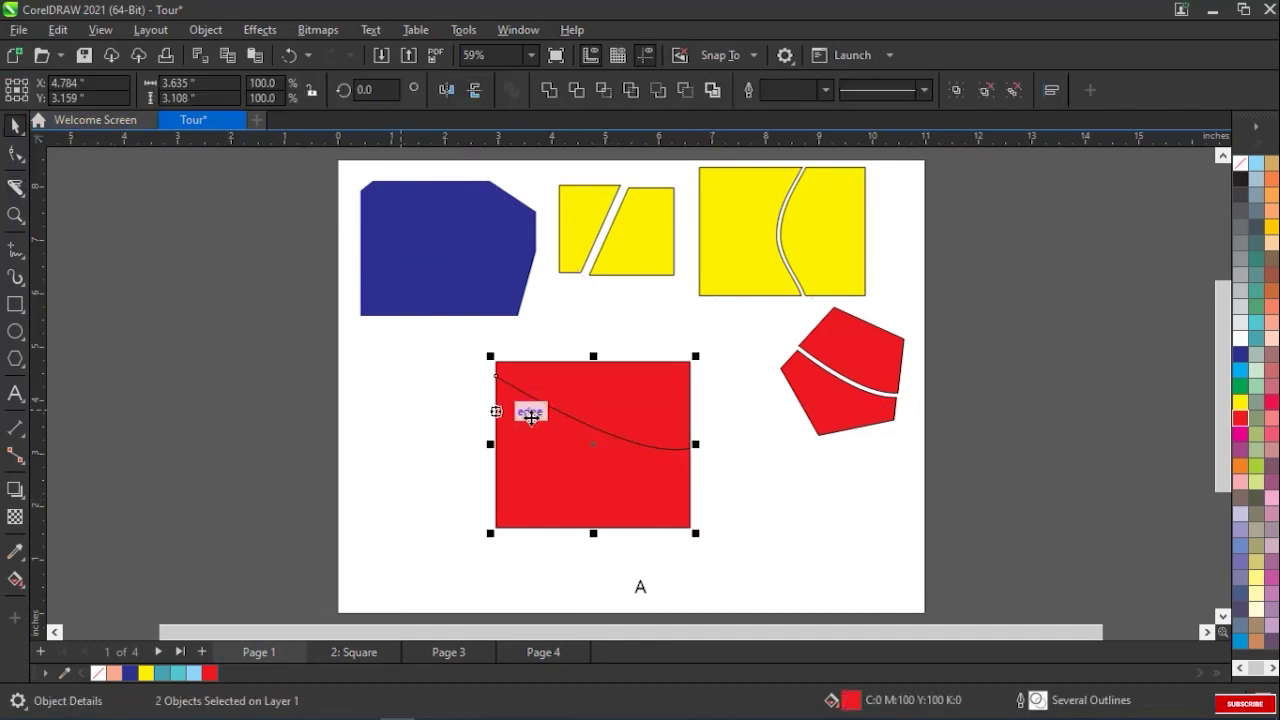
Separate the two red rectangle pieces with a curved gap and move them together to the page's lower-left corner.
{"action": "left_click", "coordinate": [451, 413]}
{"action": "key", "text": "Escape"}
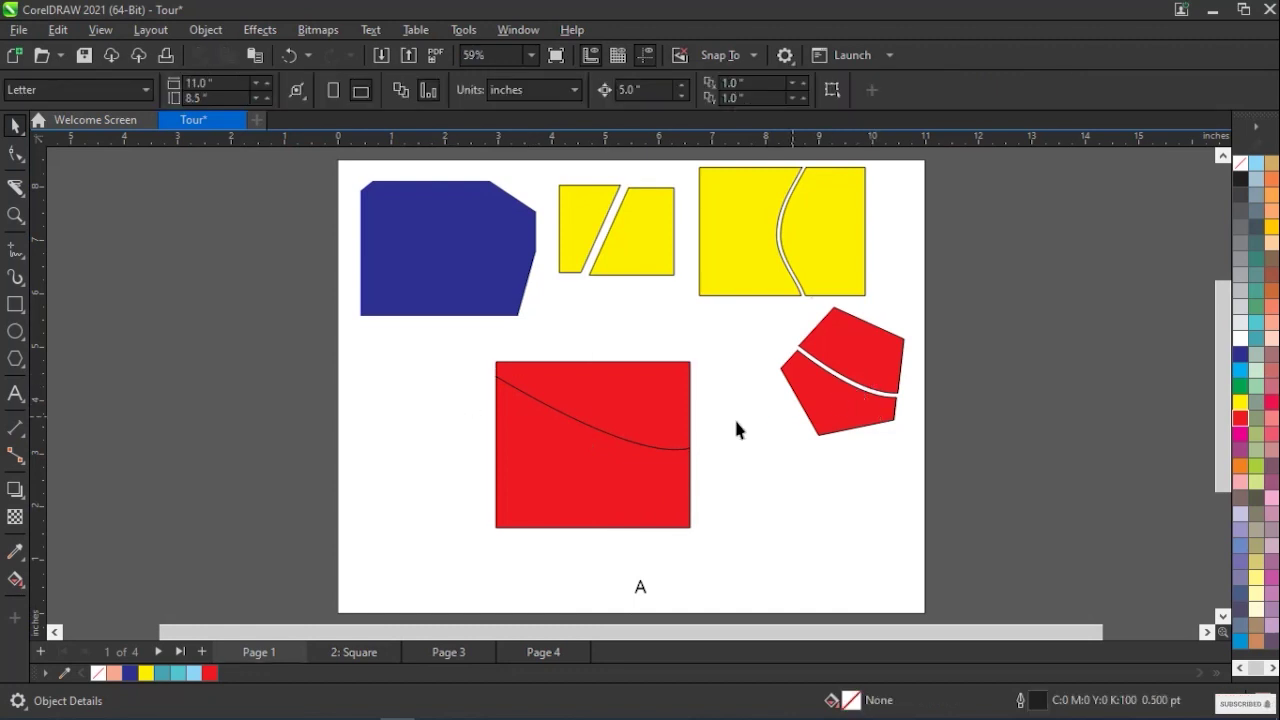
{"action": "left_click_drag", "start_coordinate": [670, 425], "coordinate": [710, 381]}
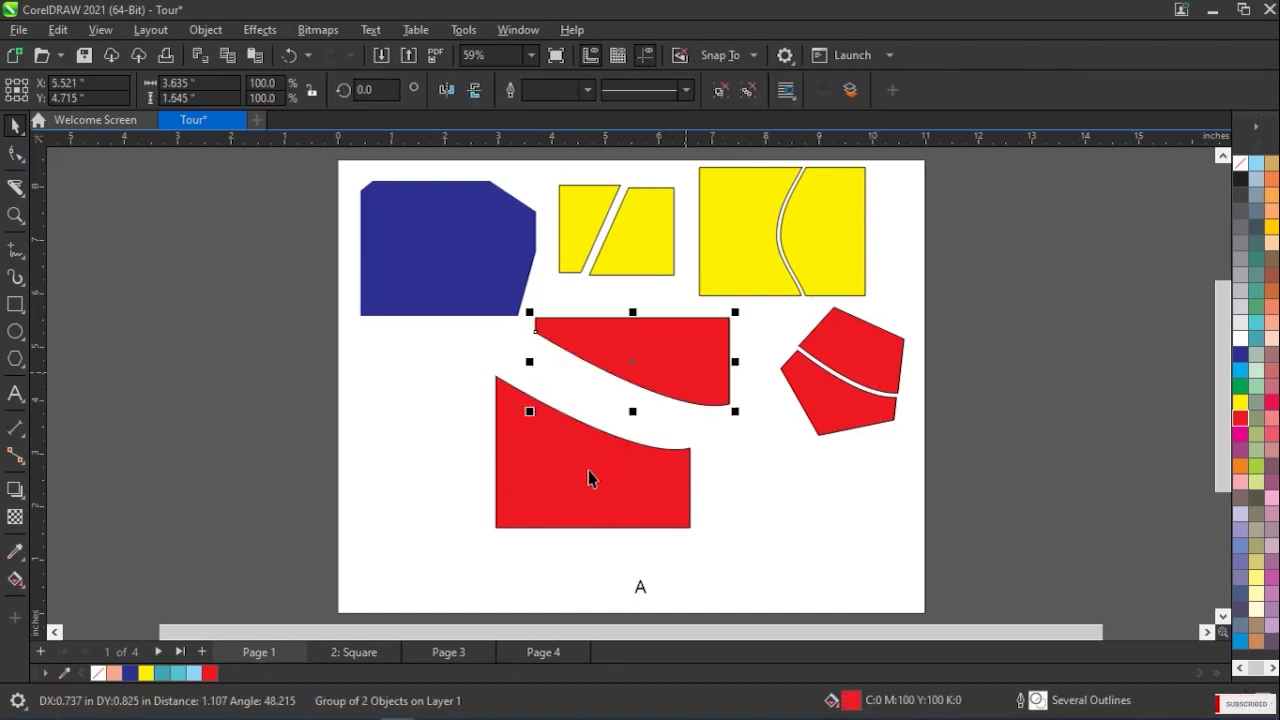
{"action": "left_click_drag", "start_coordinate": [582, 486], "coordinate": [579, 491]}
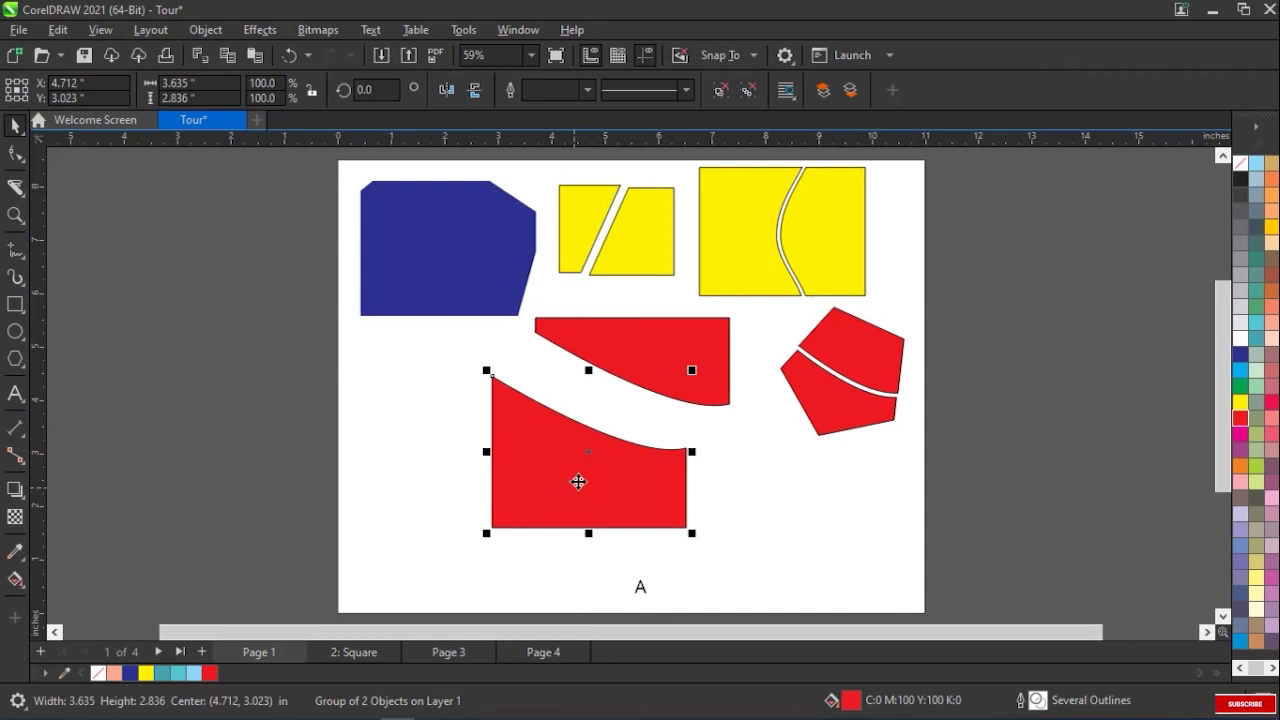
{"action": "left_click_drag", "start_coordinate": [698, 352], "coordinate": [678, 404]}
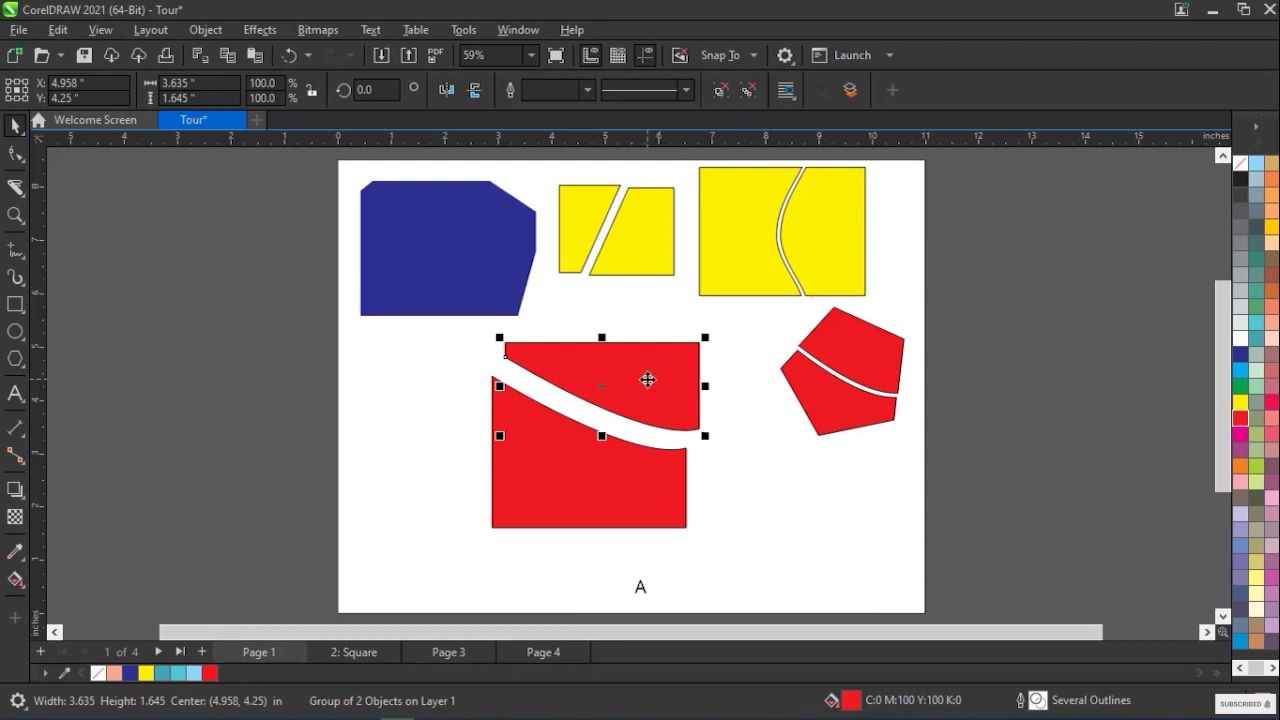
{"action": "left_click_drag", "start_coordinate": [818, 545], "coordinate": [463, 318]}
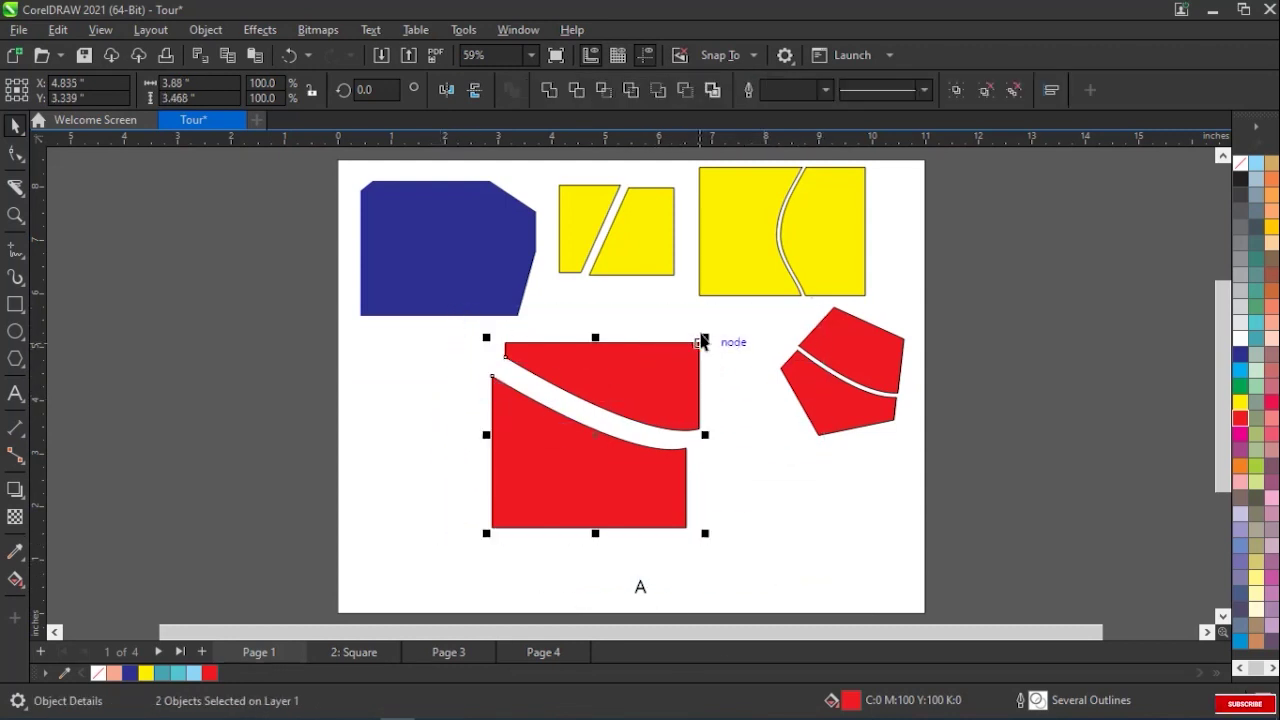
{"action": "left_click_drag", "start_coordinate": [701, 346], "coordinate": [591, 412]}
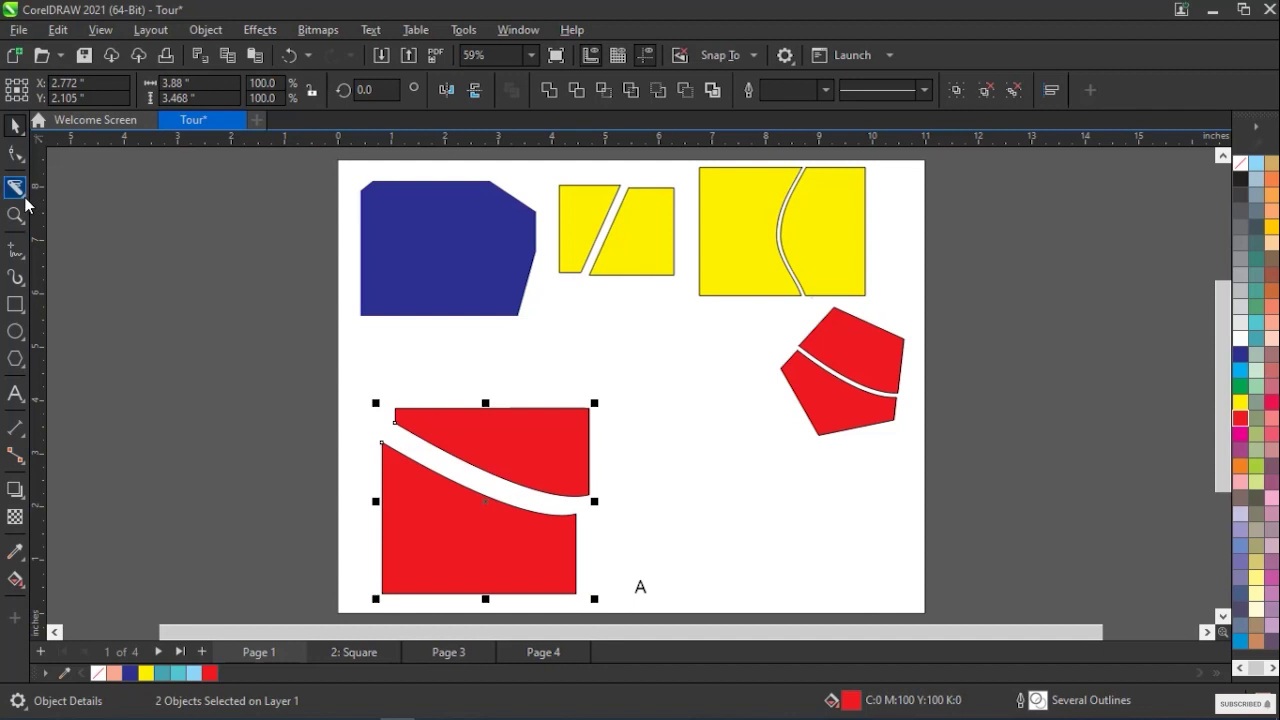
Remove the upper red piece and the lower piece's curved edge with Virtual Segment Delete, leaving an open three-sided outline.
{"action": "left_click", "coordinate": [26, 204]}
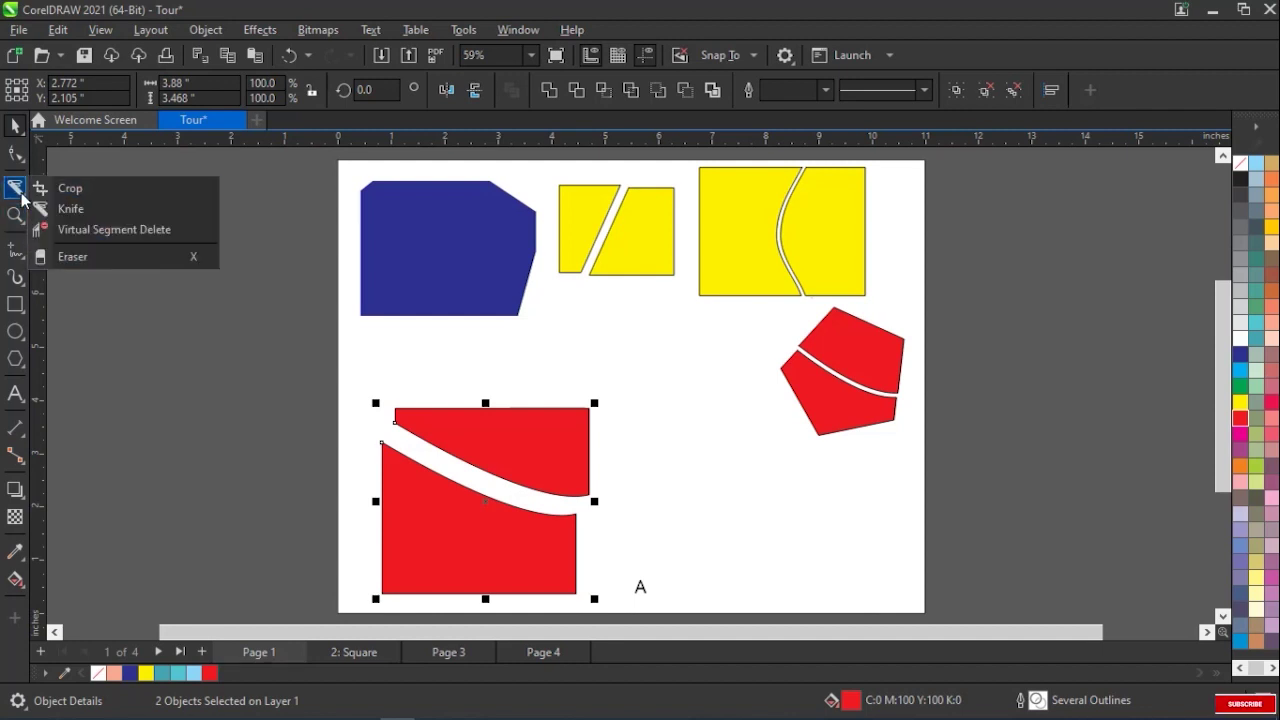
{"action": "left_click", "coordinate": [80, 230]}
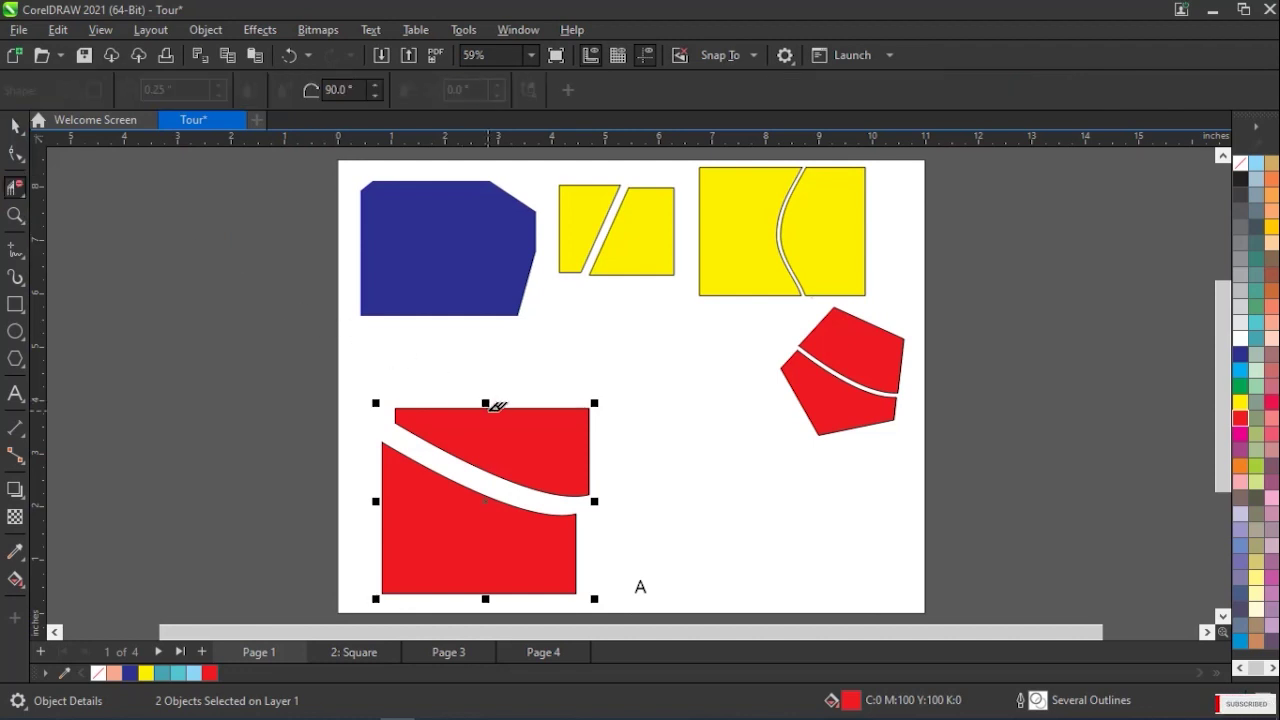
{"action": "left_click_drag", "start_coordinate": [383, 392], "coordinate": [621, 494]}
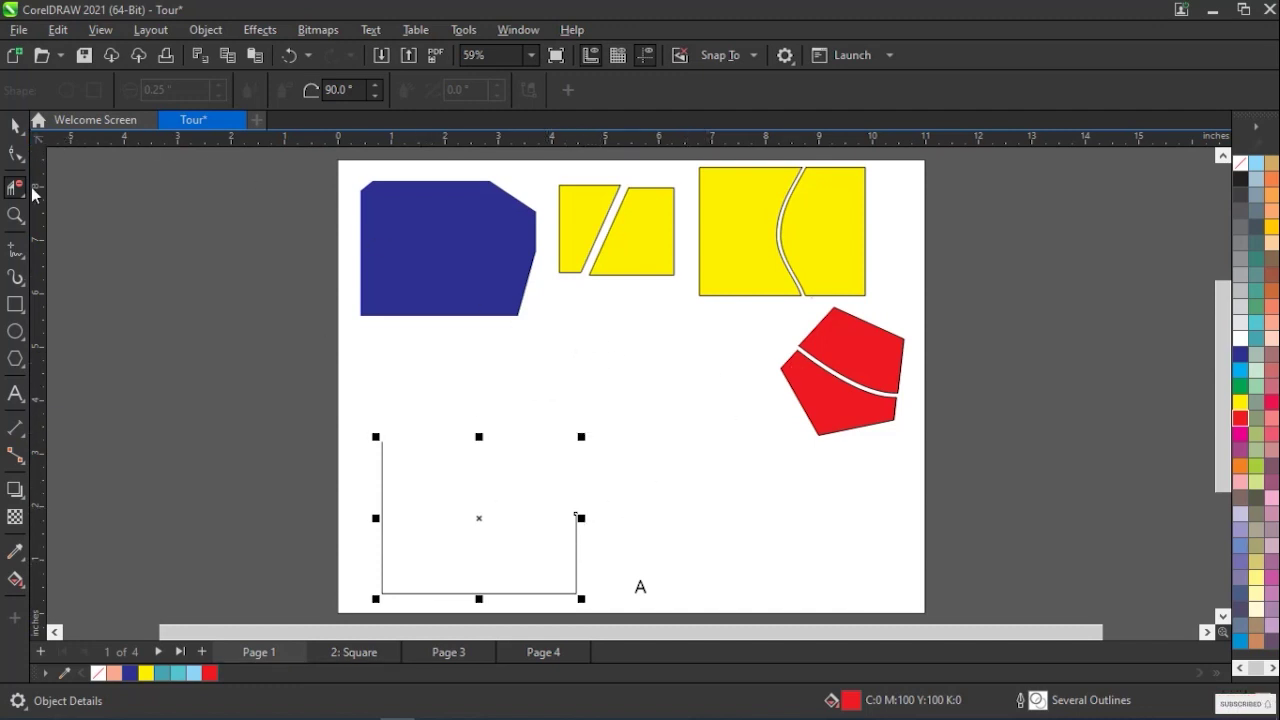
Switch to the "eraser tool" document and choose the Eraser tool from the crop tool group.
{"action": "key", "text": "x"}
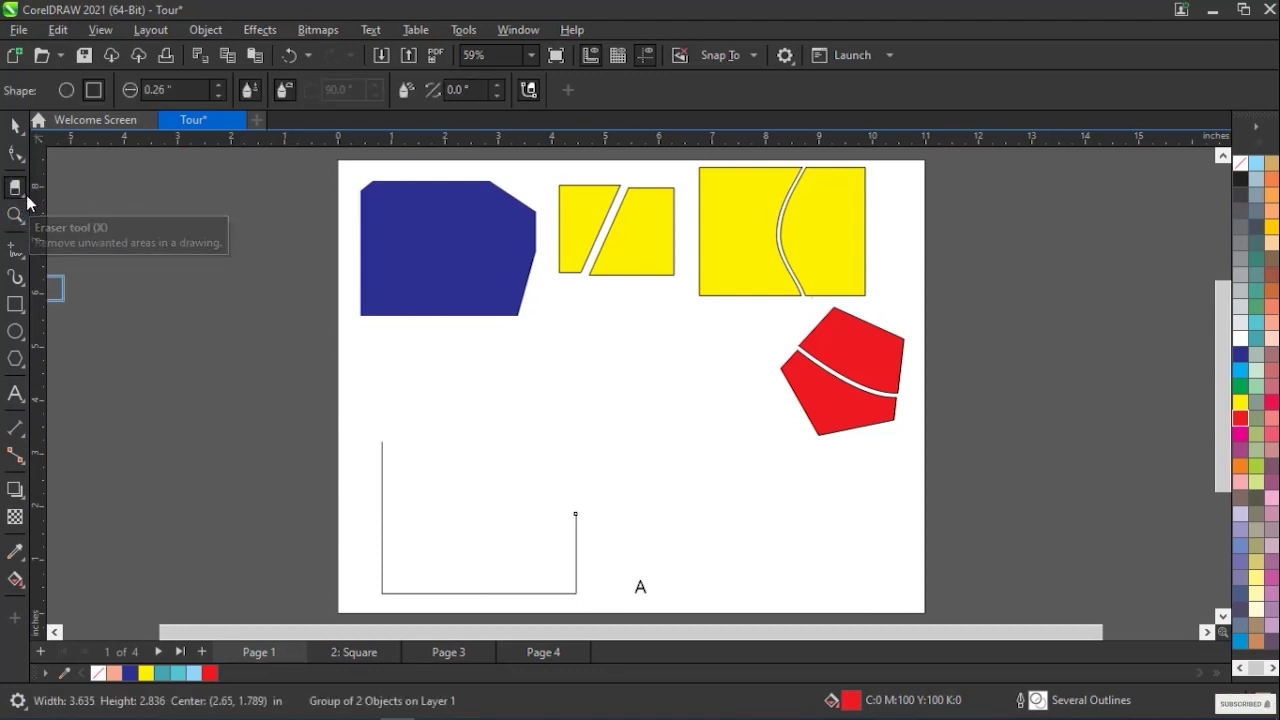
{"action": "left_click", "coordinate": [20, 195]}
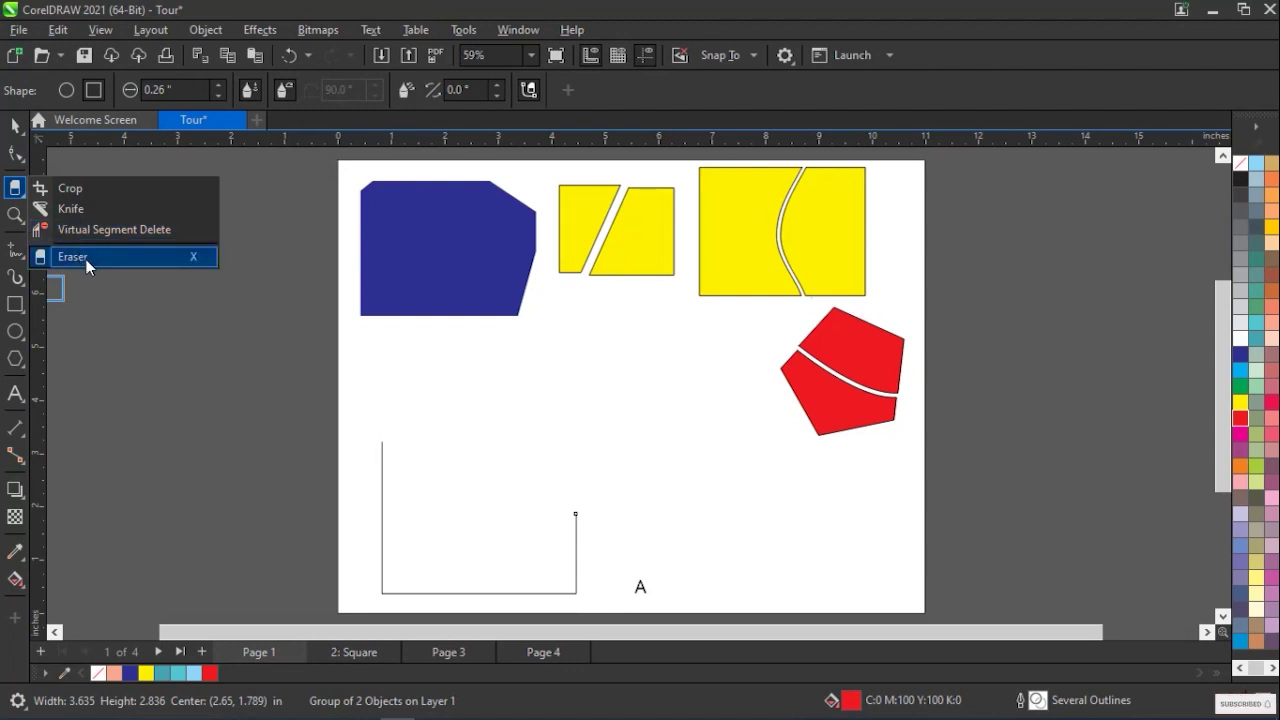
{"action": "mouse_move", "coordinate": [13, 213]}
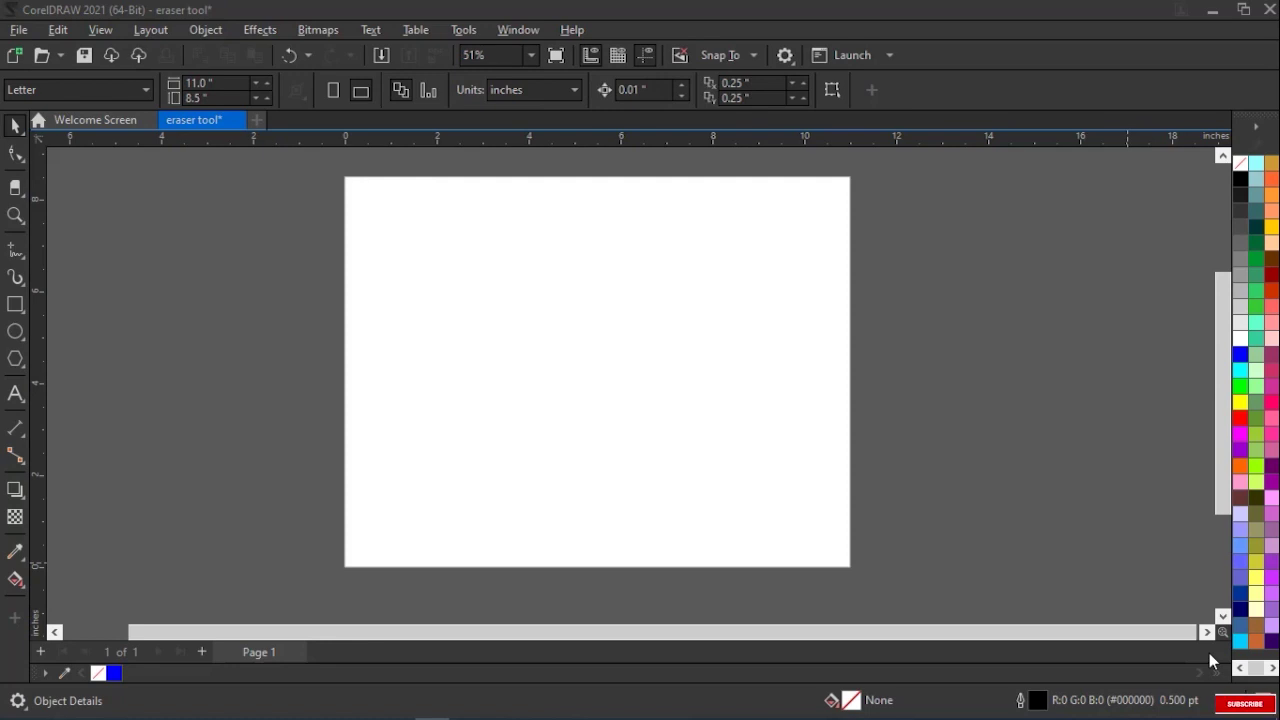
{"action": "left_click", "coordinate": [20, 193]}
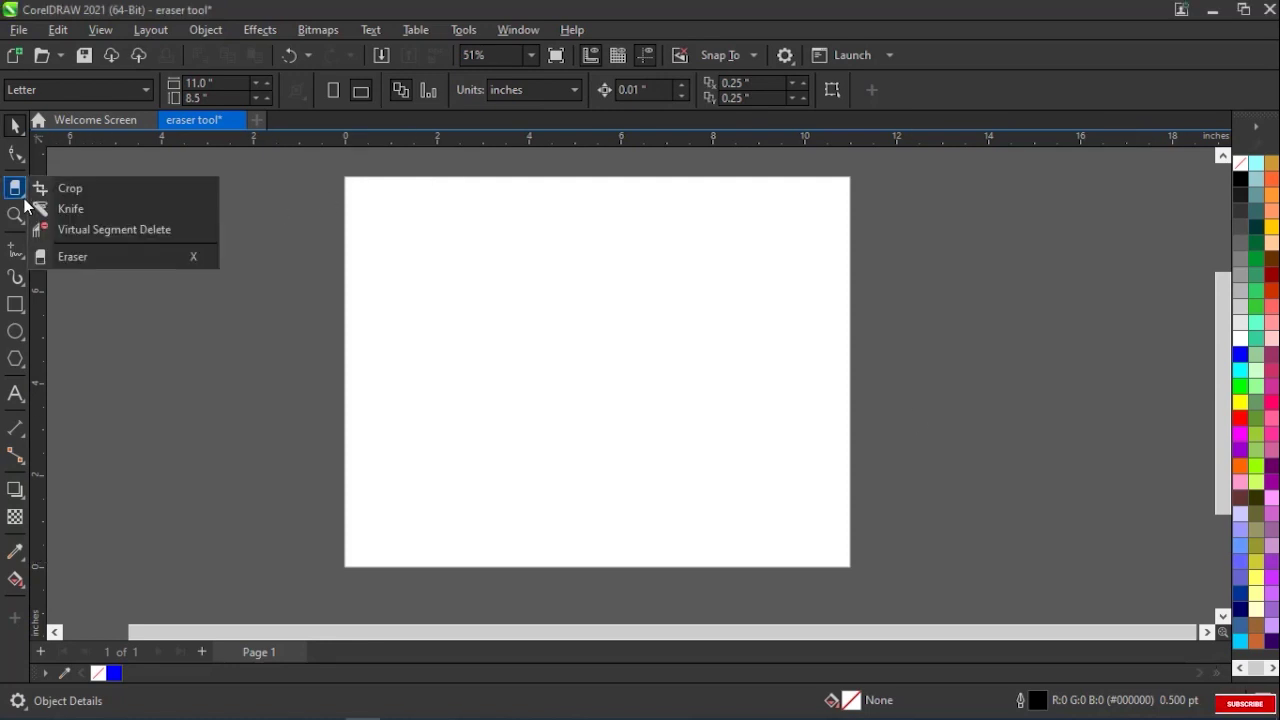
{"action": "left_click", "coordinate": [81, 257]}
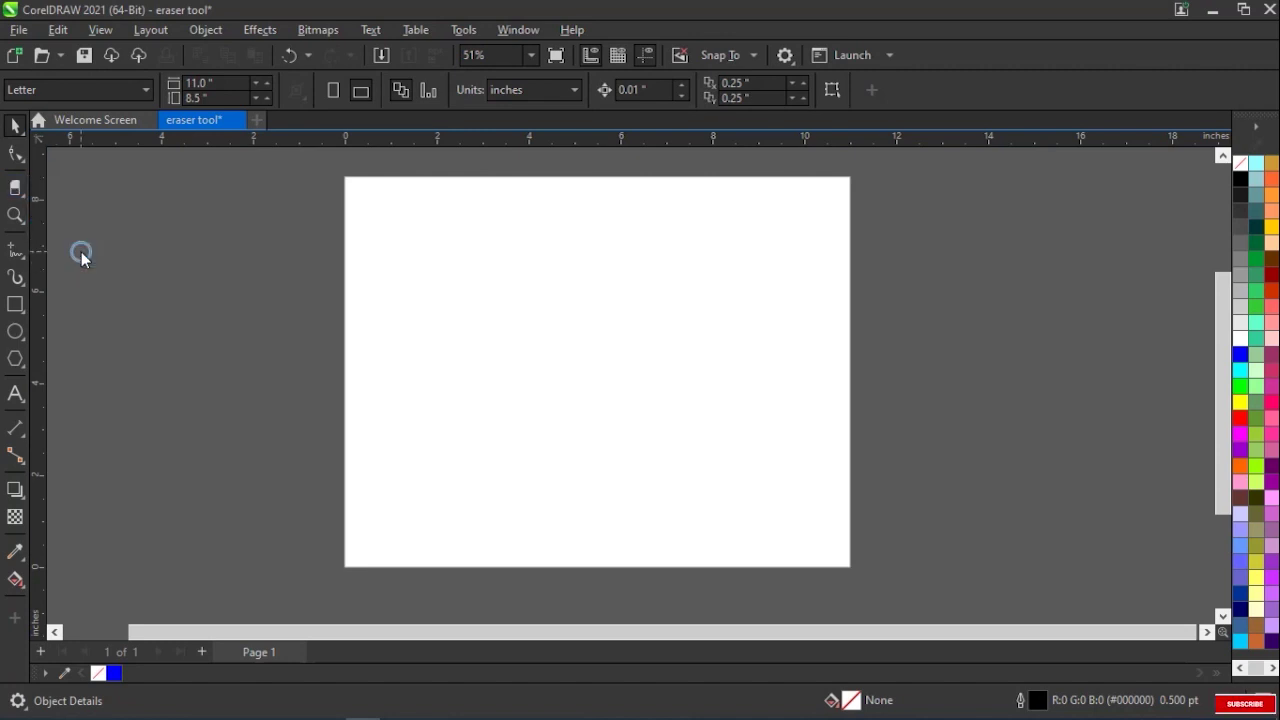
{"action": "left_click", "coordinate": [25, 219]}
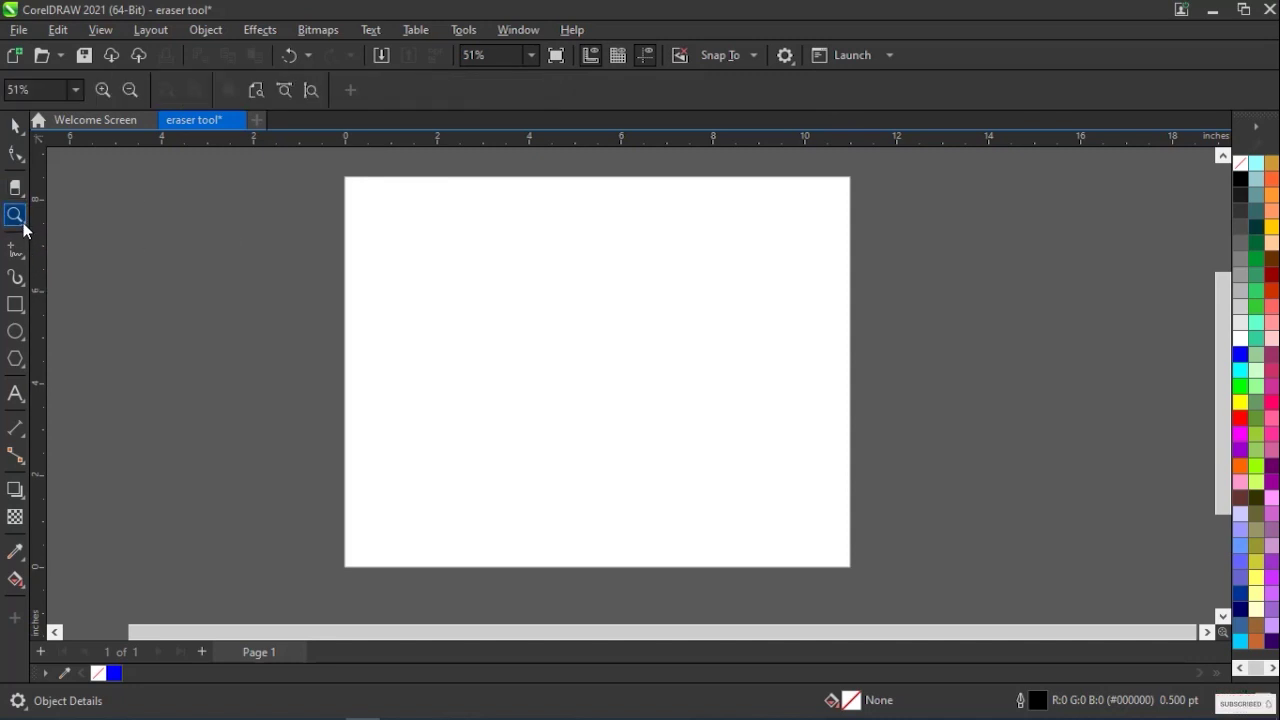
{"action": "left_click", "coordinate": [25, 229]}
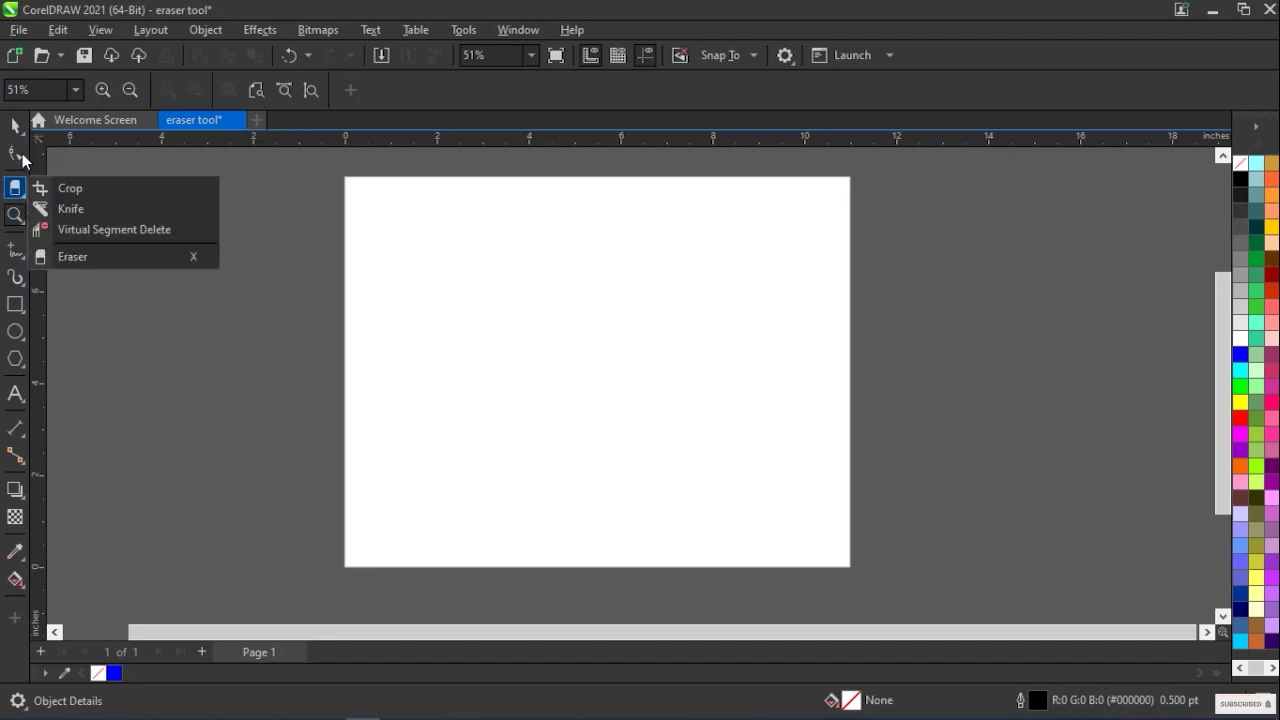
{"action": "left_click", "coordinate": [15, 126]}
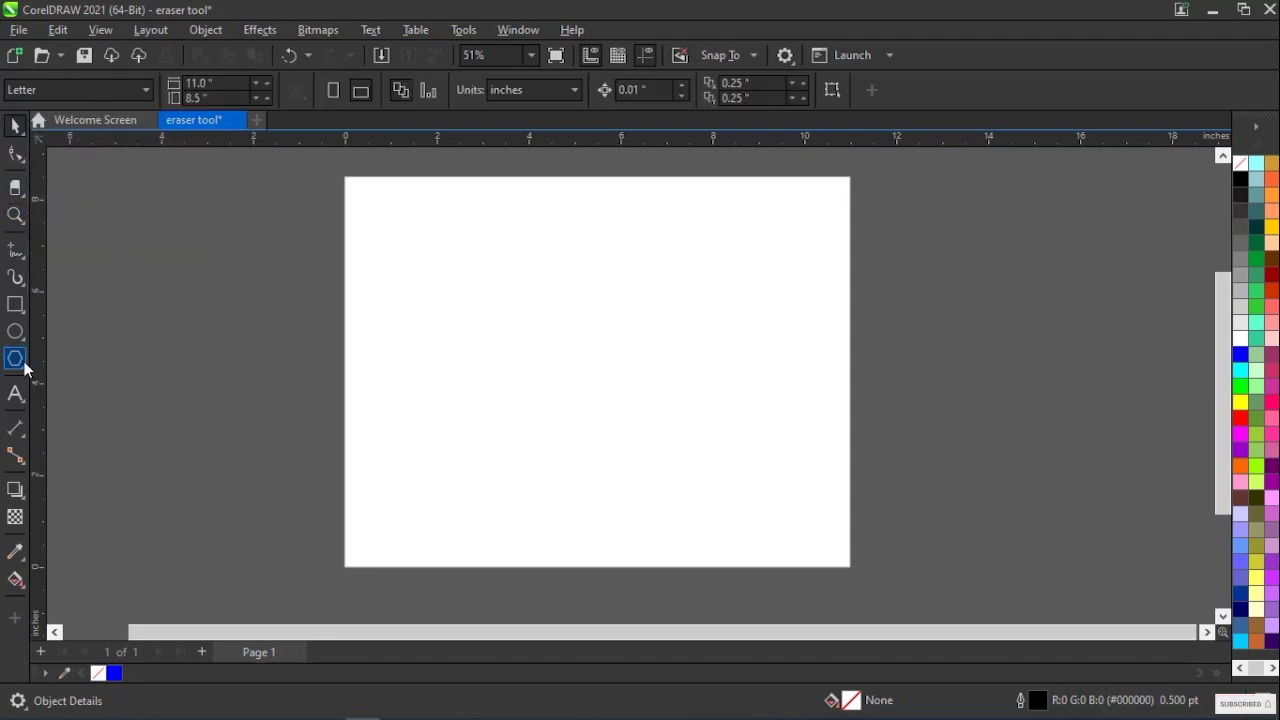
Draw a rectangle about 6.33 by 4.76 inches on the page and fill it with blue.
{"action": "left_click", "coordinate": [15, 304]}
{"action": "left_click_drag", "start_coordinate": [487, 232], "coordinate": [779, 451]}
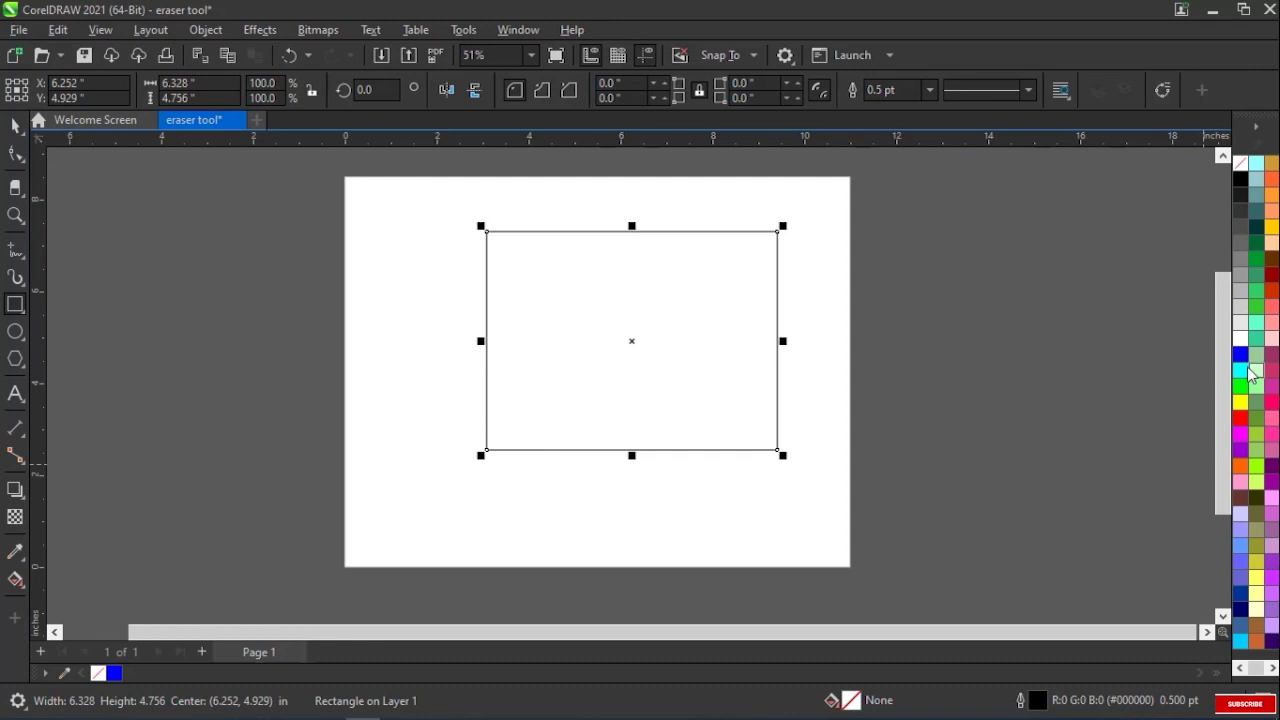
{"action": "left_click", "coordinate": [1240, 355]}
Move the blue rectangle slightly down and left toward the page centre and set its outline width to 8.0 pt.
{"action": "left_click", "coordinate": [15, 125]}
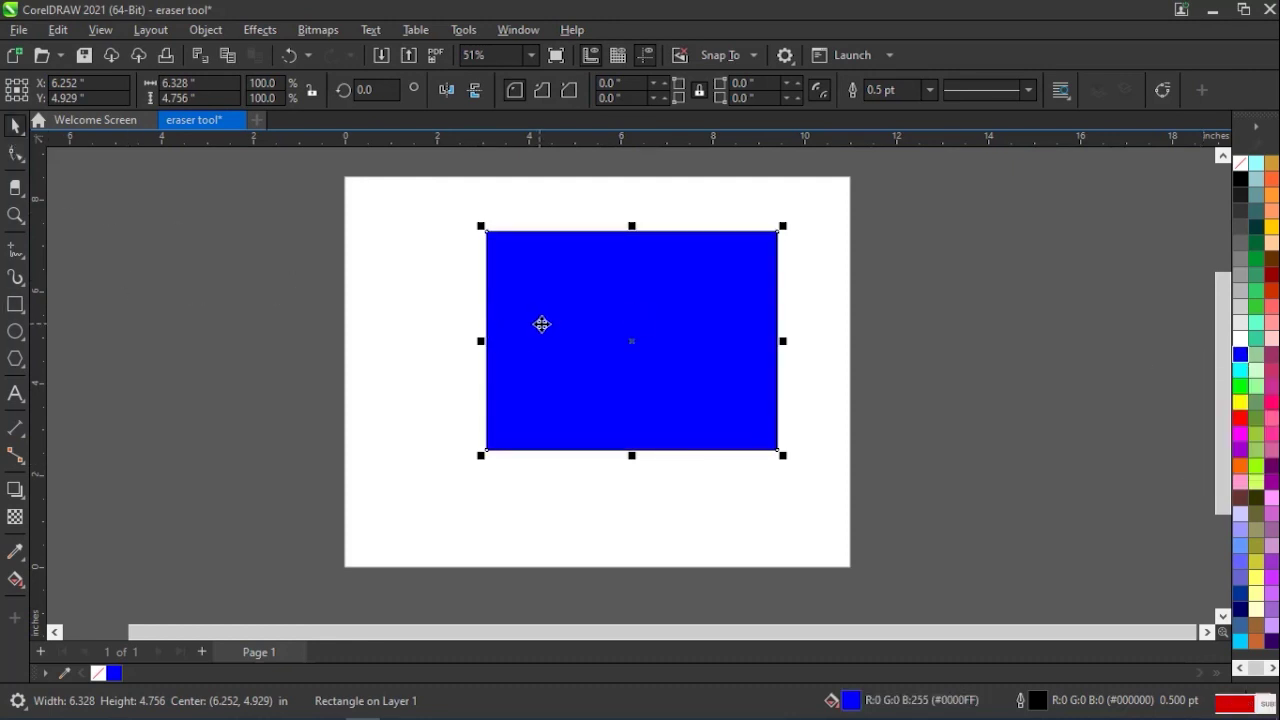
{"action": "left_click", "coordinate": [634, 342]}
{"action": "left_click_drag", "start_coordinate": [634, 342], "coordinate": [619, 357]}
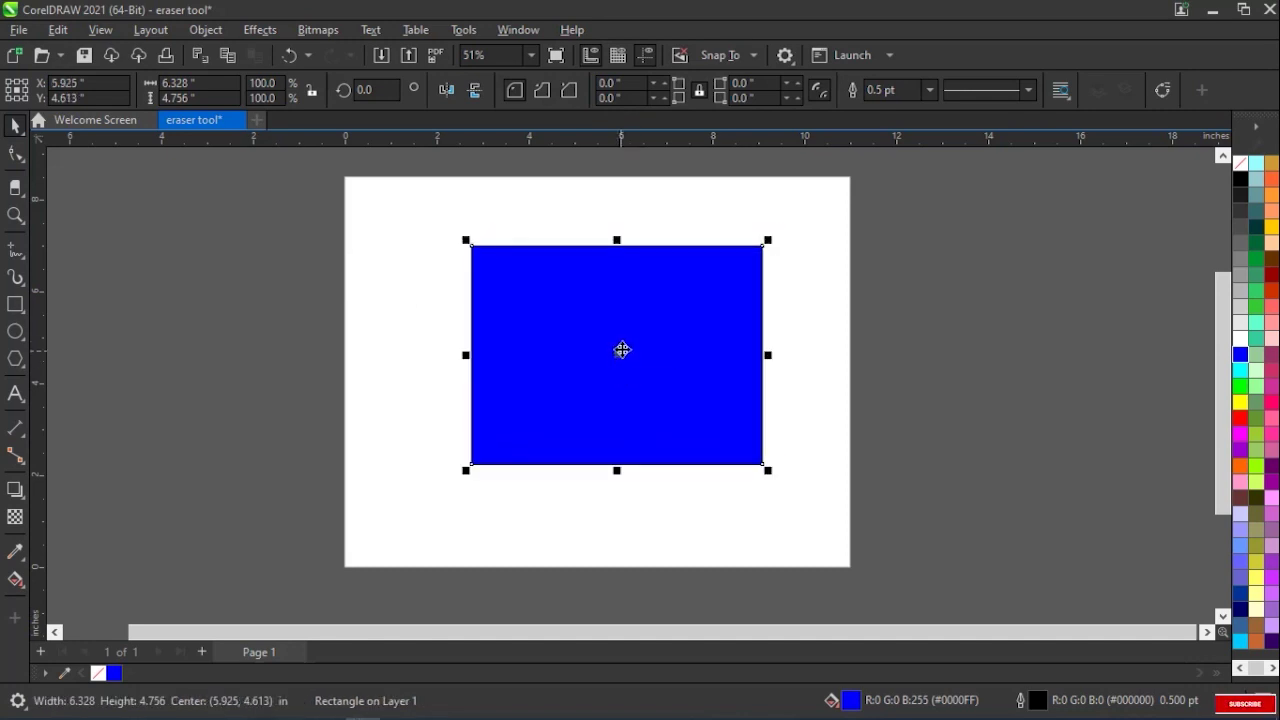
{"action": "left_click", "coordinate": [929, 89]}
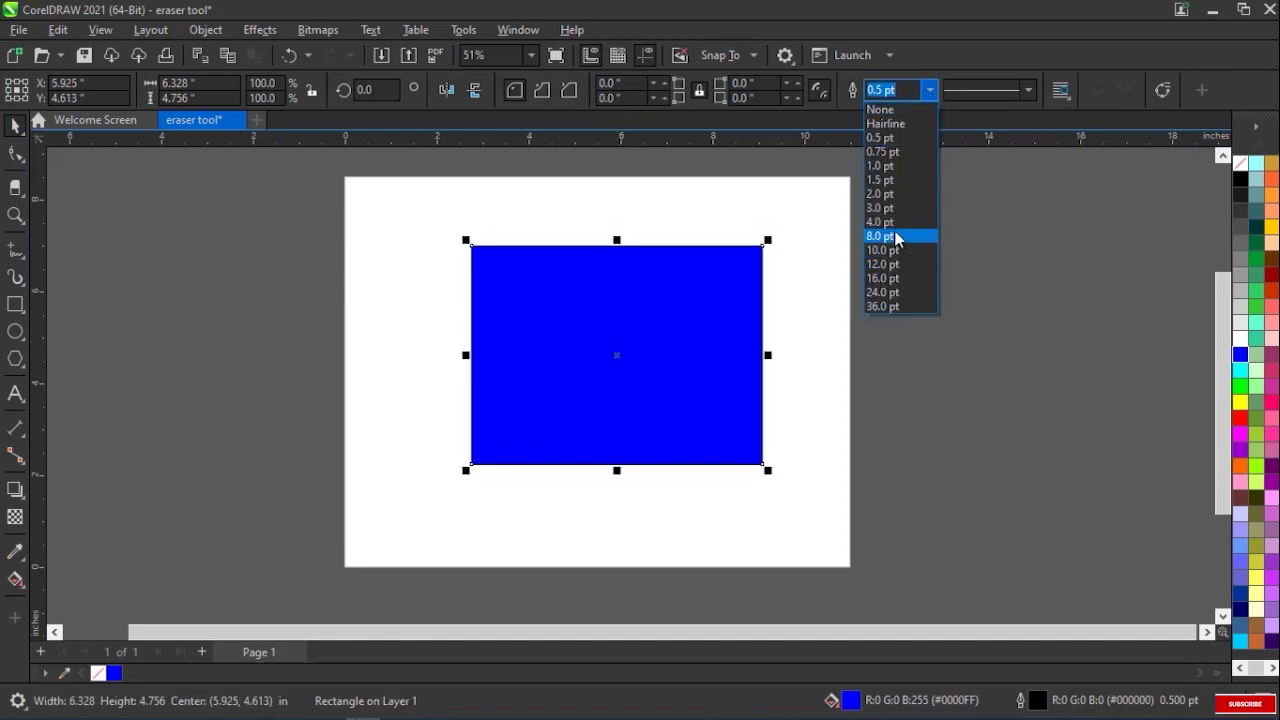
{"action": "left_click", "coordinate": [895, 237]}
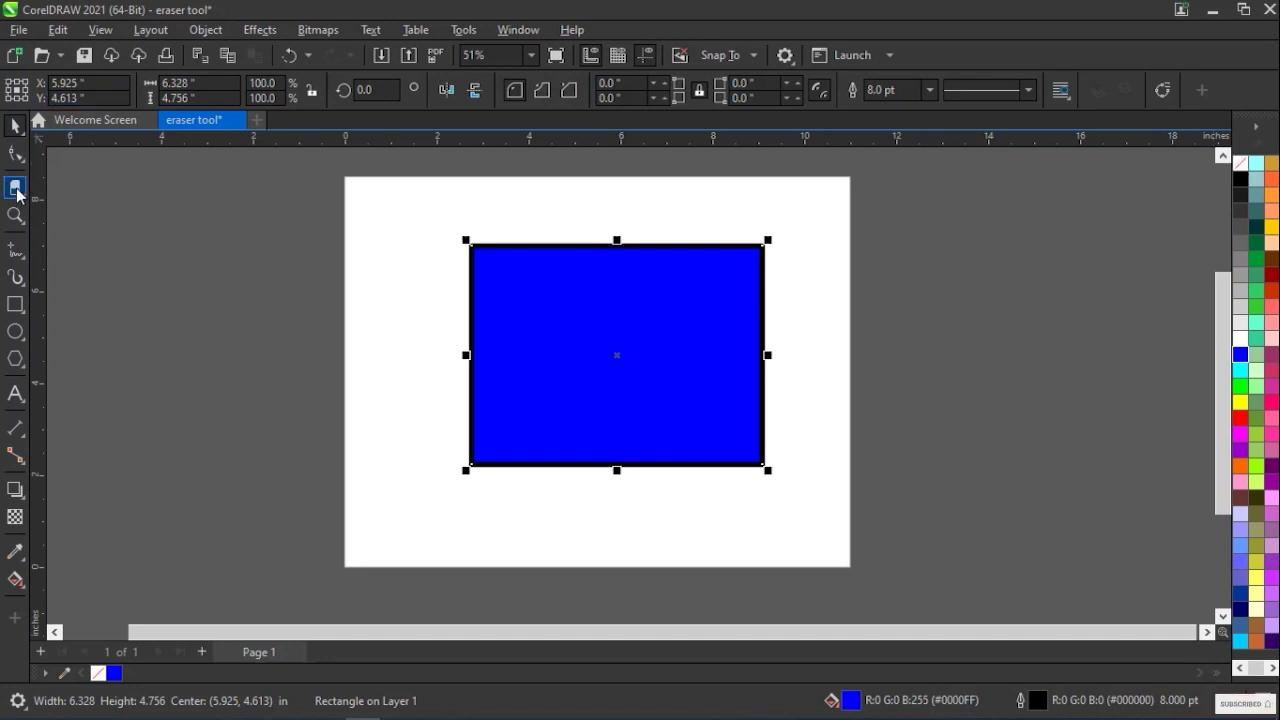
Erase a straight diagonal band across the blue rectangle from beyond its upper-left corner to beyond its lower-right corner with the Eraser.
{"action": "left_click", "coordinate": [15, 188]}
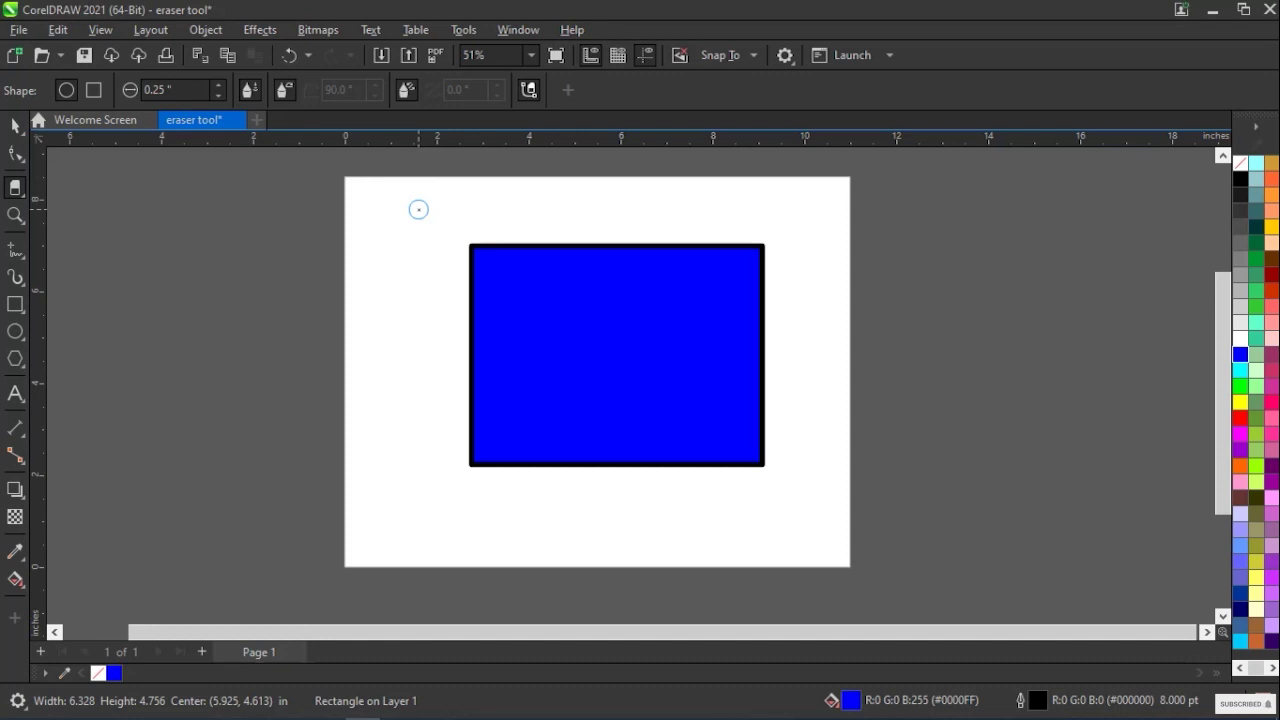
{"action": "left_click", "coordinate": [418, 209]}
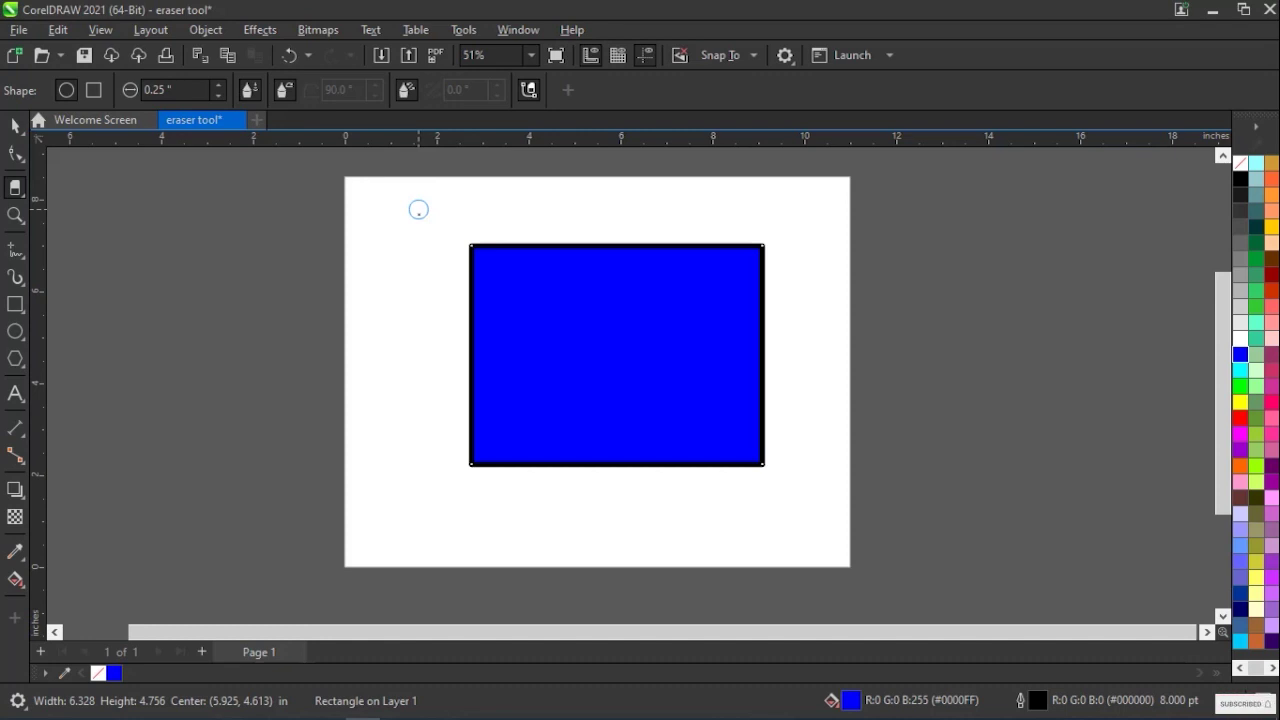
{"action": "left_click", "coordinate": [792, 484]}
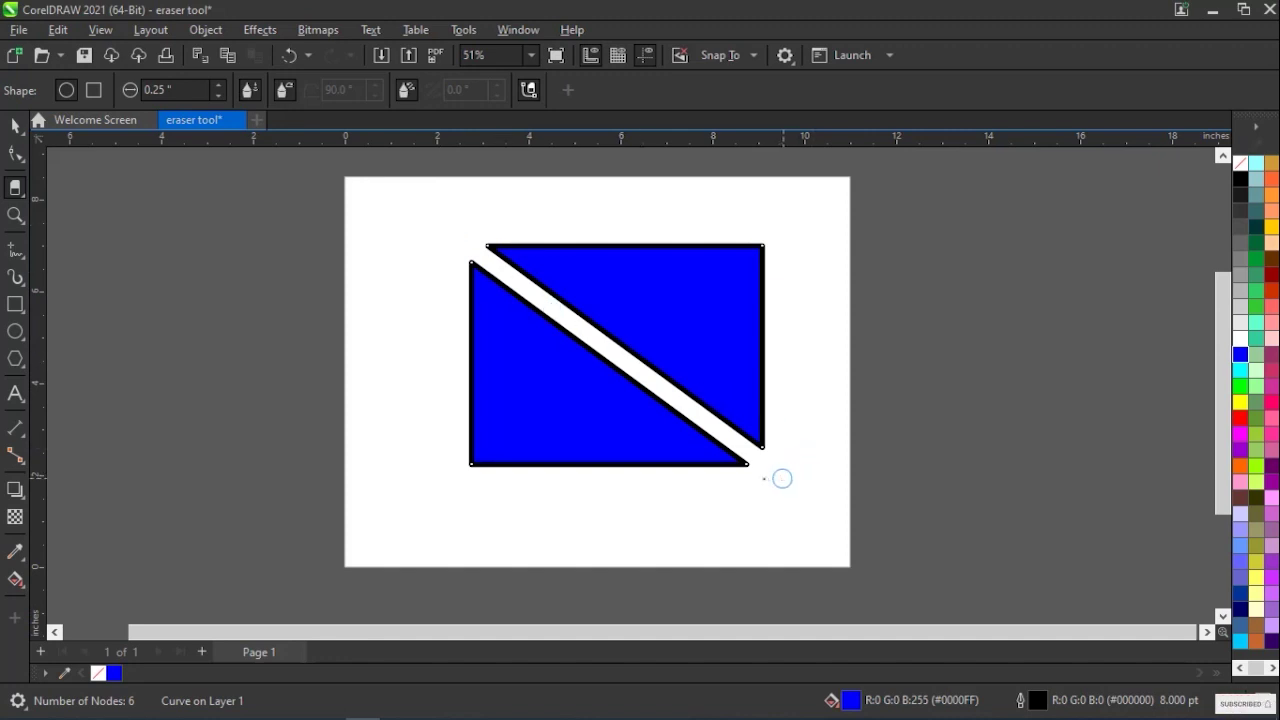
Set the eraser thickness to 1.0 inch and erase a wider straight diagonal band from upper left to lower right across the shape.
{"action": "left_click", "coordinate": [86, 89]}
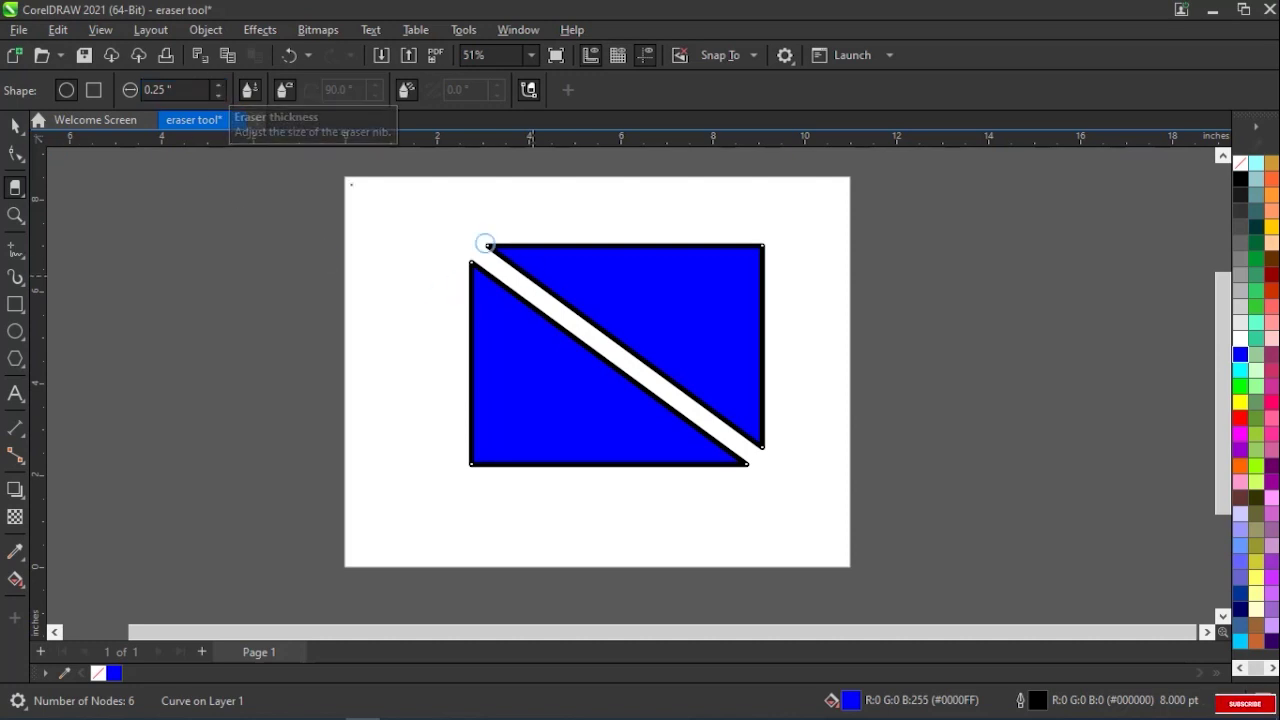
{"action": "left_click_drag", "start_coordinate": [179, 90], "coordinate": [146, 96]}
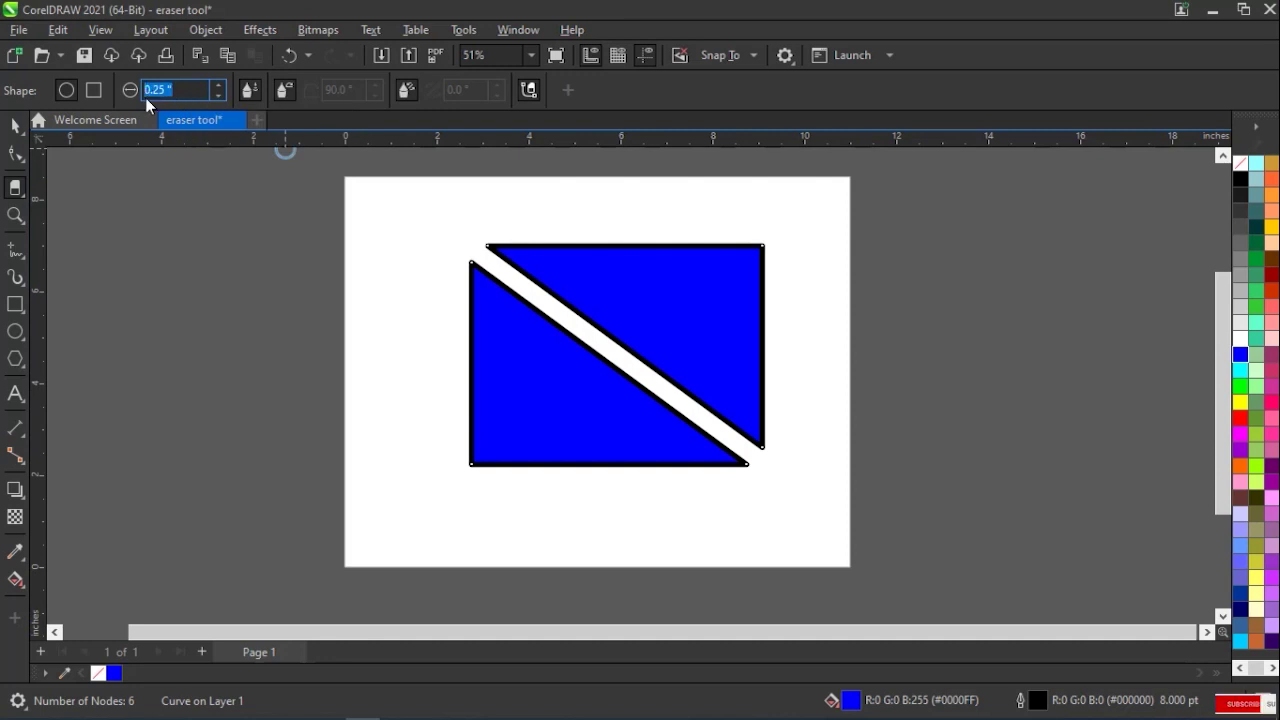
{"action": "type", "text": "1"}
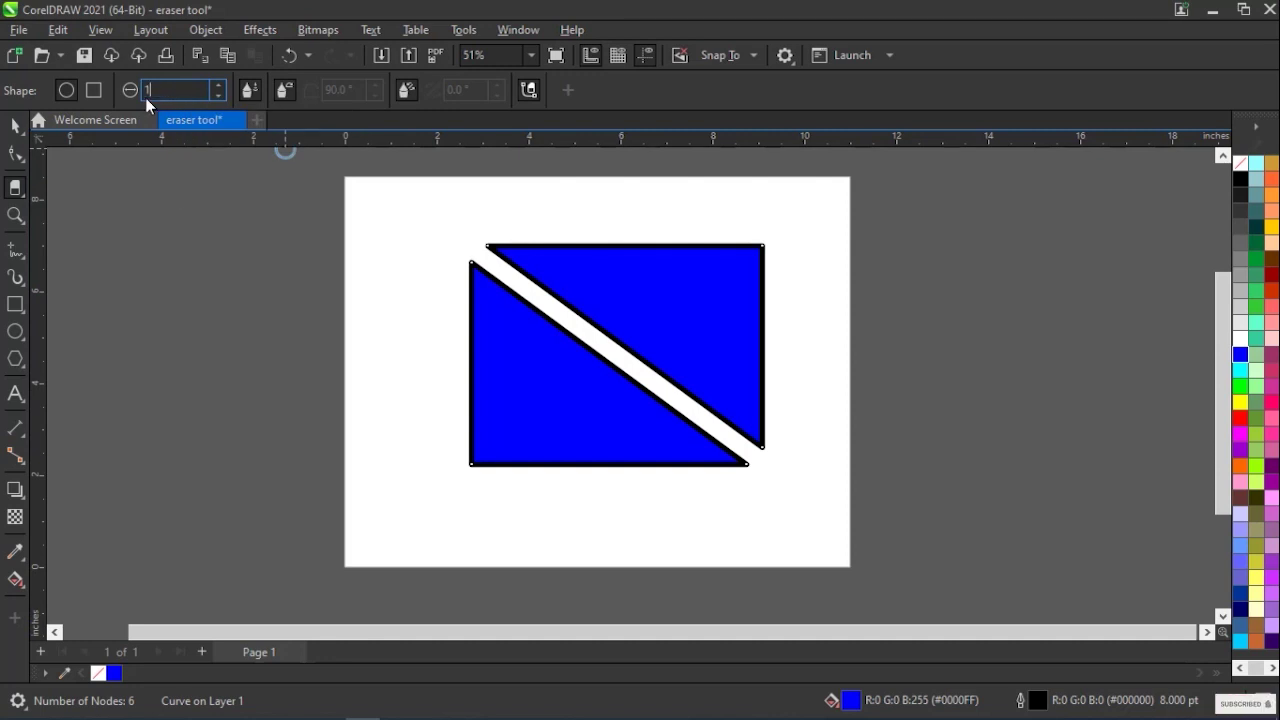
{"action": "key", "text": "Return"}
{"action": "left_click", "coordinate": [173, 185]}
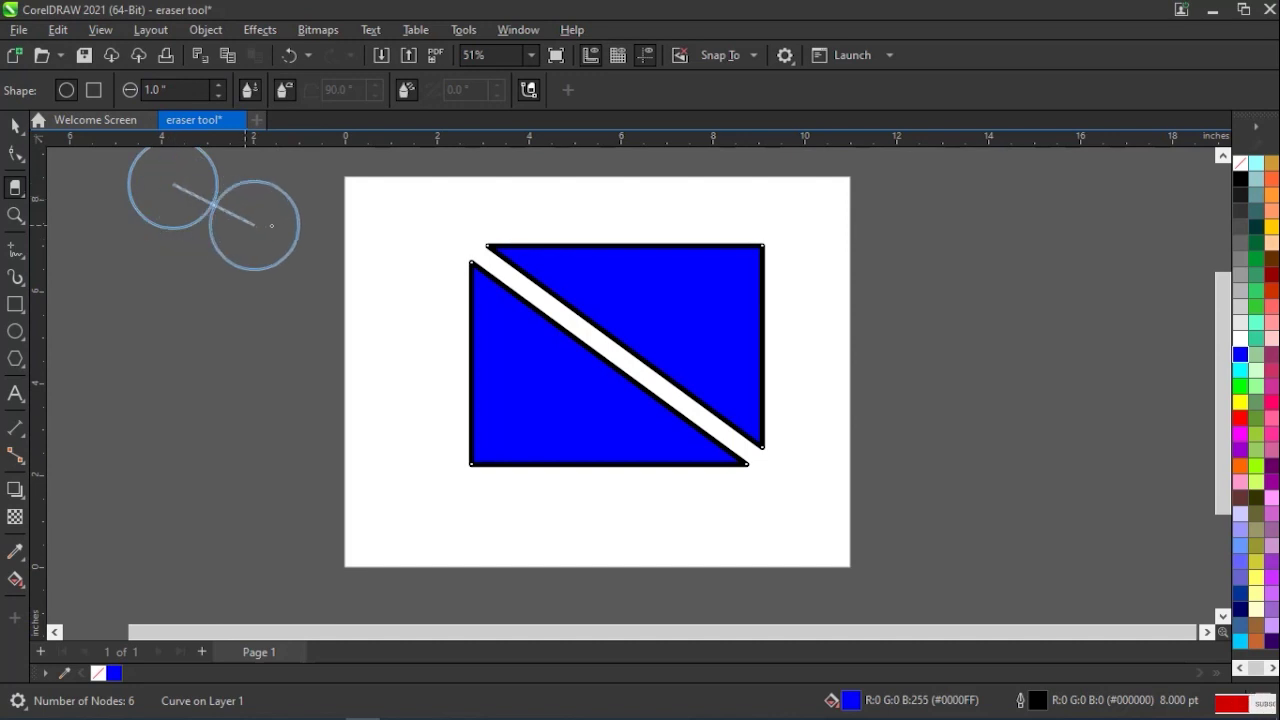
{"action": "left_click", "coordinate": [366, 223]}
{"action": "left_click", "coordinate": [397, 226]}
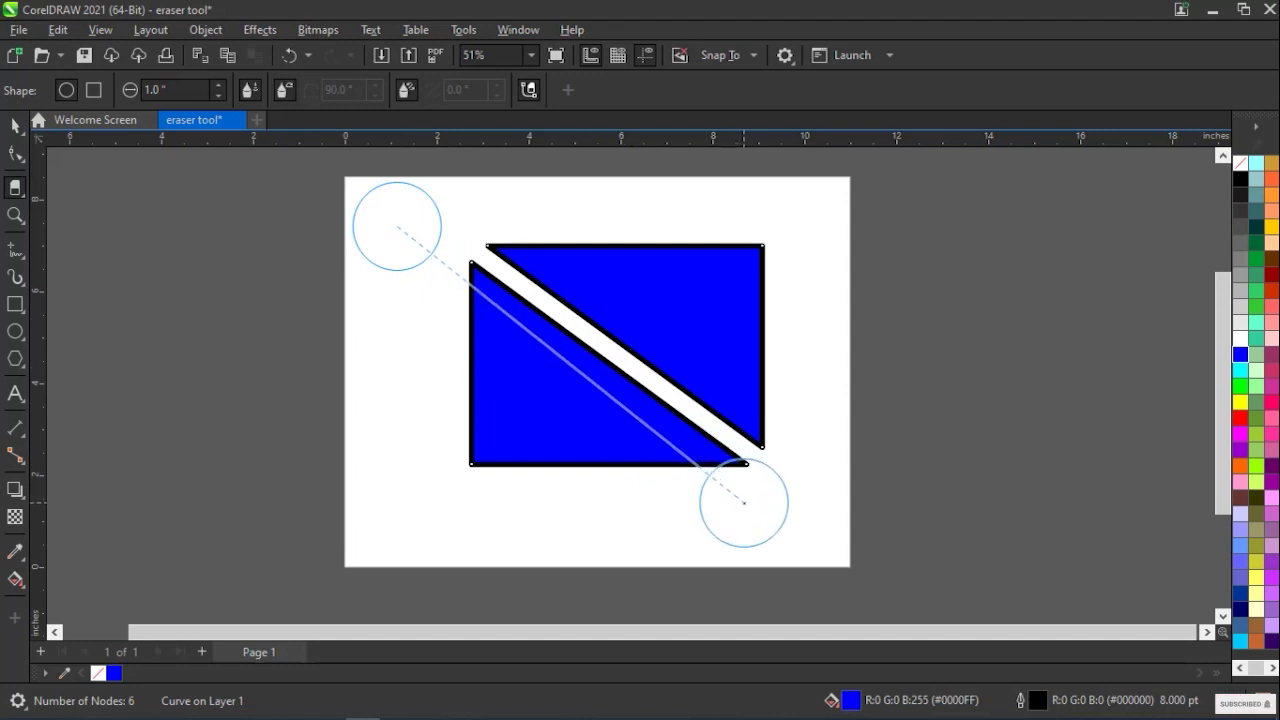
{"action": "left_click", "coordinate": [784, 523]}
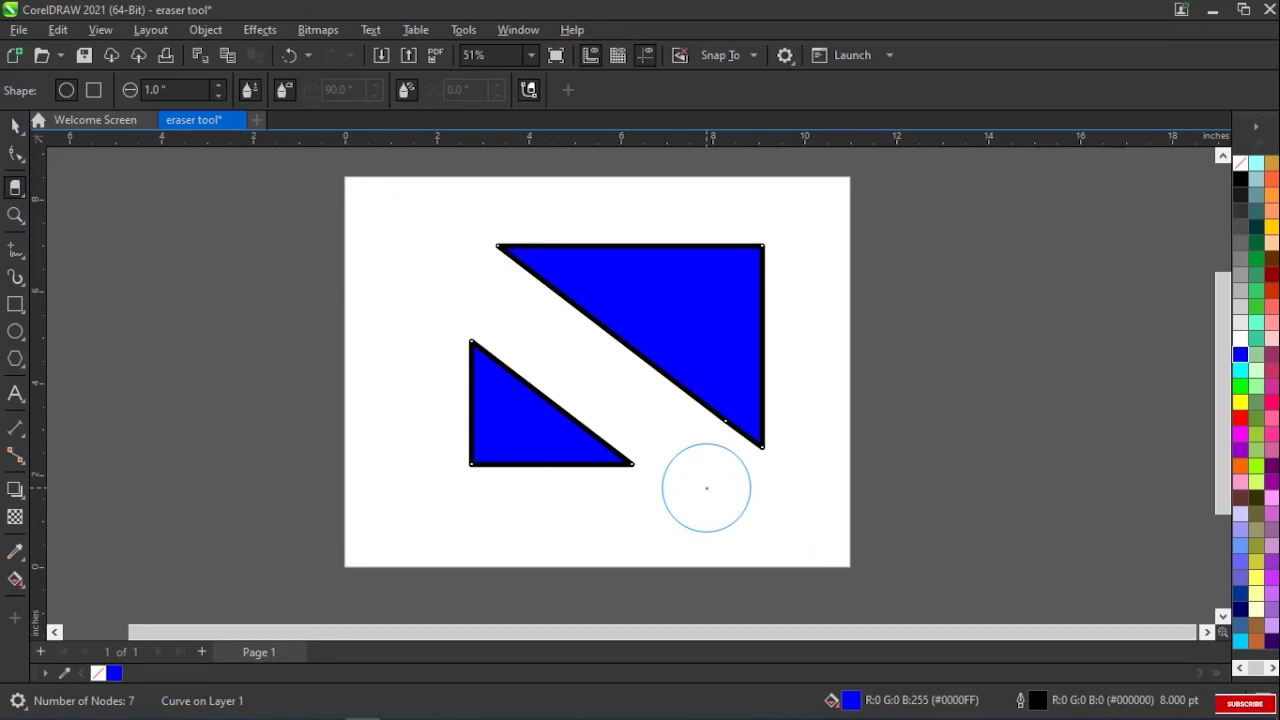
Use a square eraser nib 0.25 inch thick to erase a straight diagonal band through the upper-right blue triangle.
{"action": "left_click", "coordinate": [96, 91]}
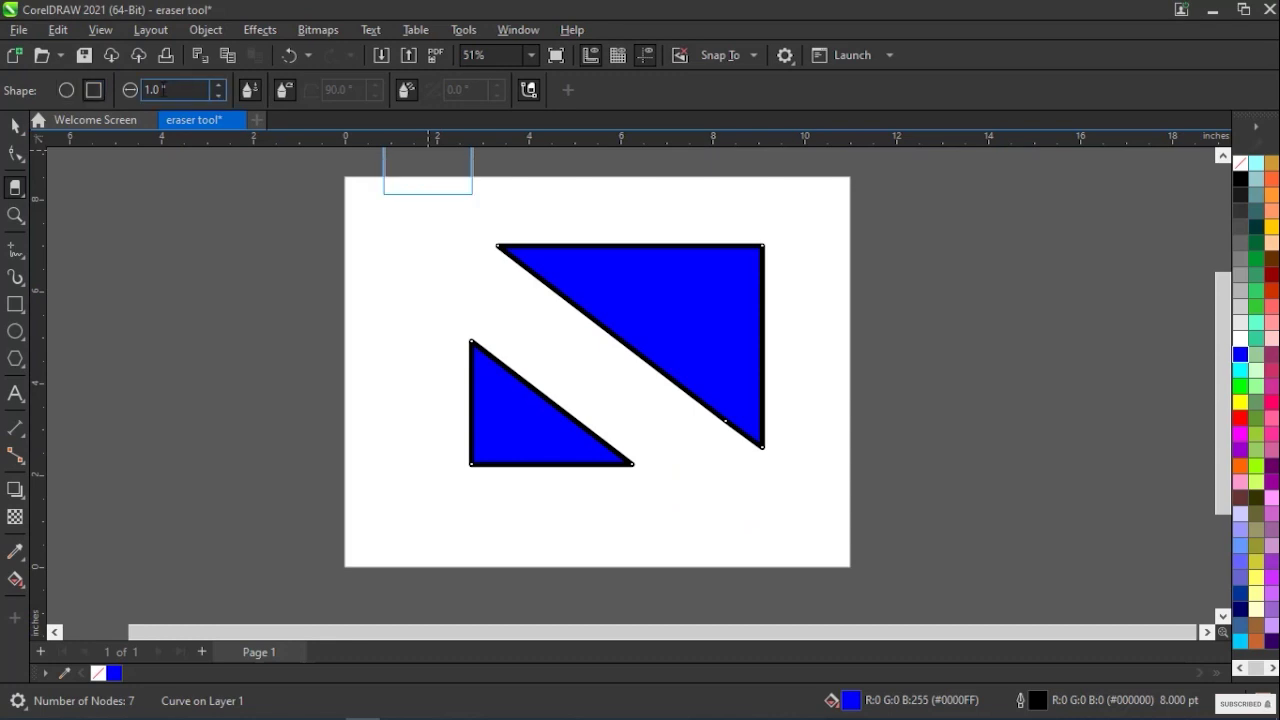
{"action": "left_click_drag", "start_coordinate": [170, 90], "coordinate": [145, 90]}
{"action": "type", "text": "0.25"}
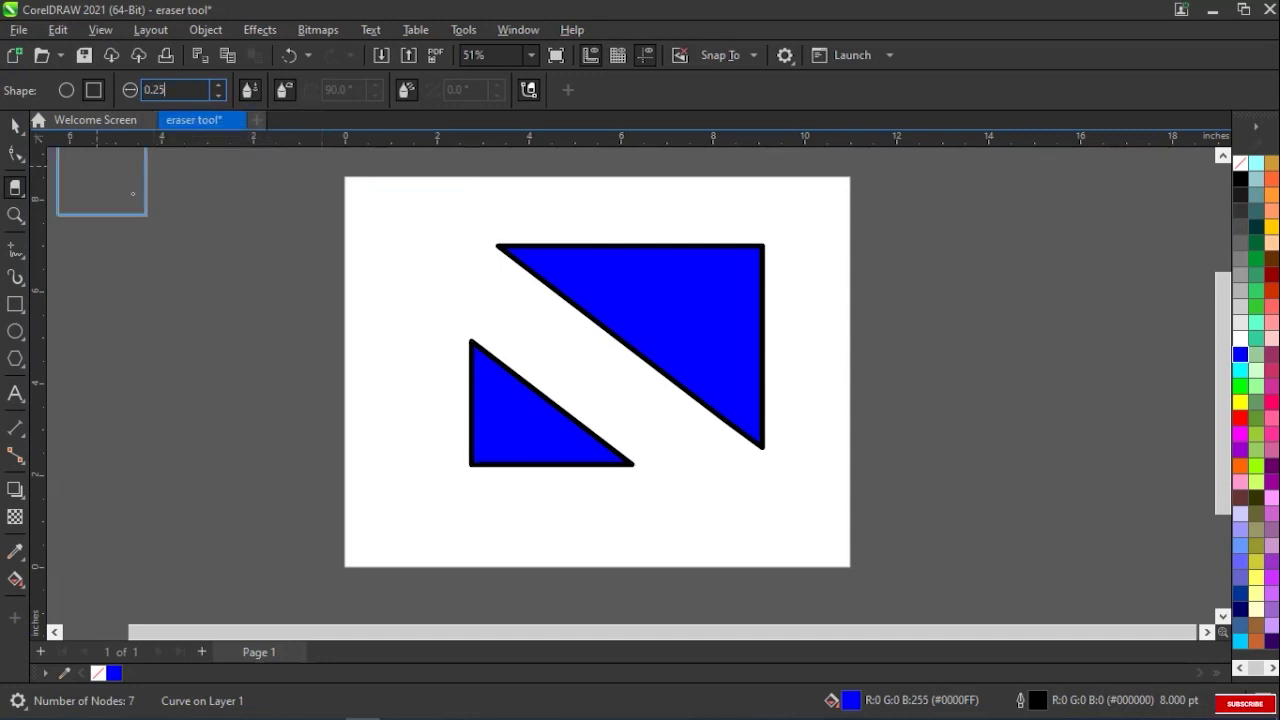
{"action": "key", "text": "Return"}
{"action": "left_click", "coordinate": [552, 196]}
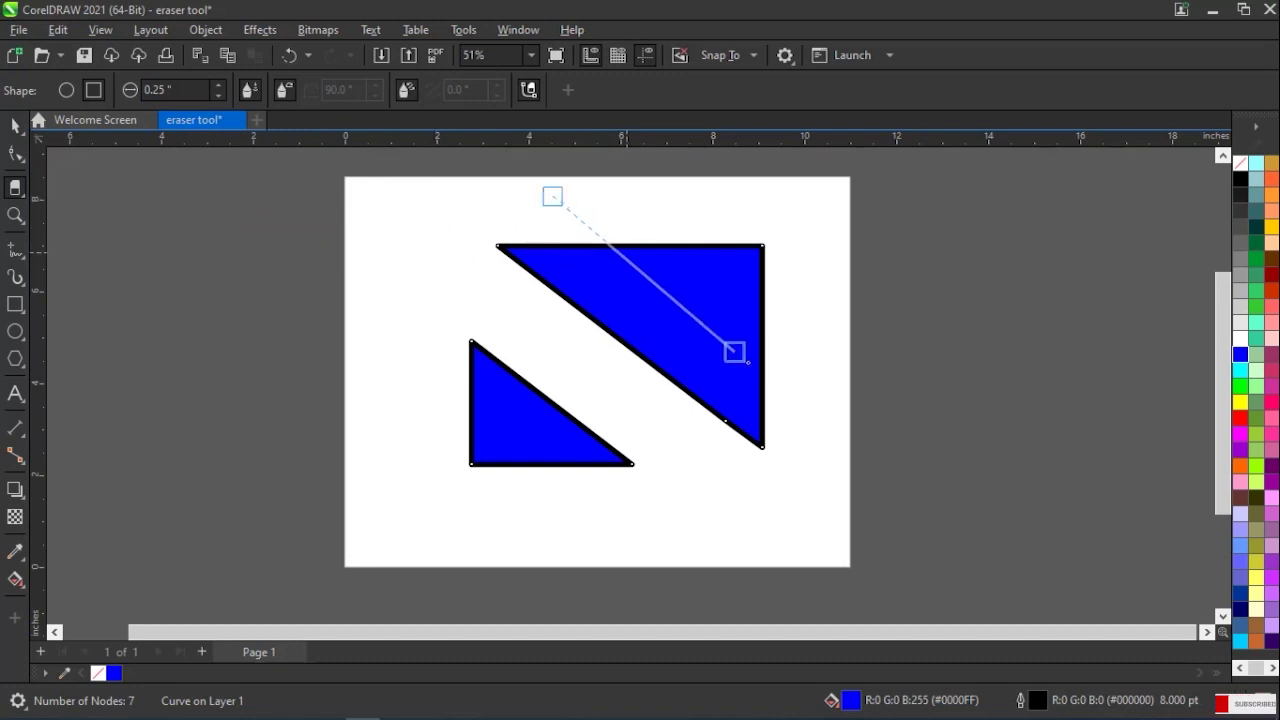
{"action": "left_click", "coordinate": [805, 415]}
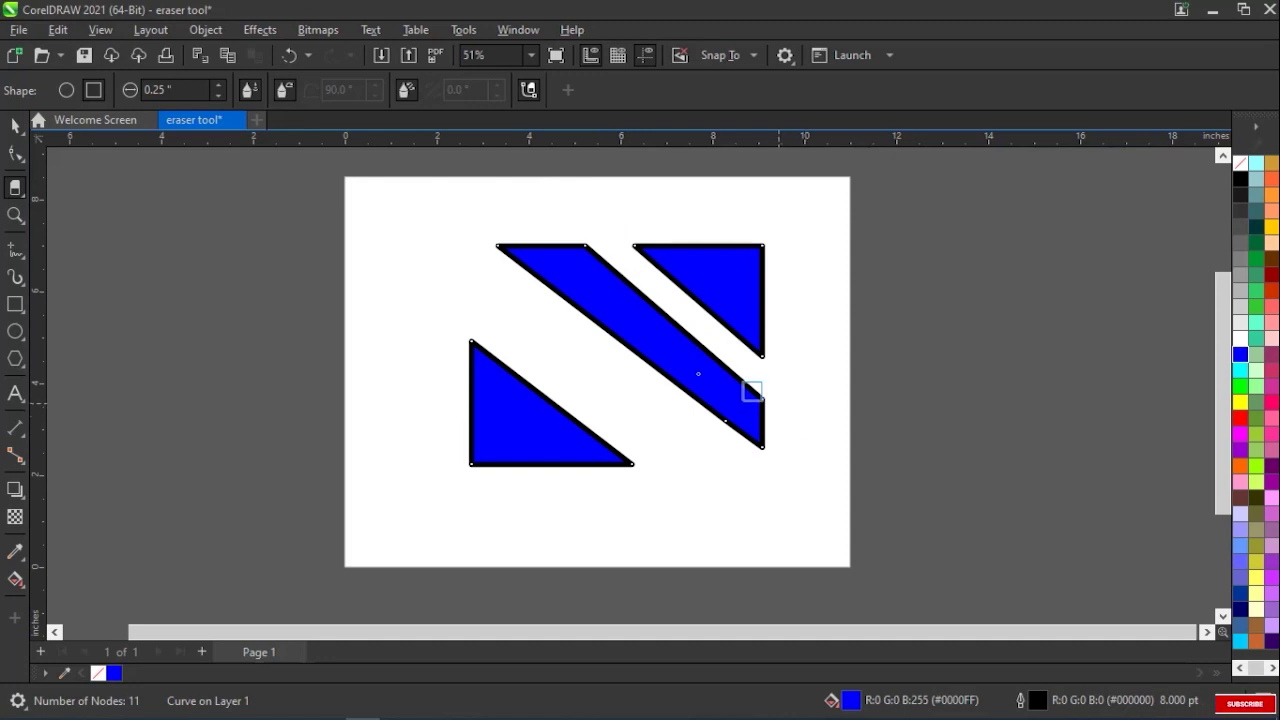
Erase a short square-ended slot inside the middle blue strip and a round-nib slot into the lower-left triangle.
{"action": "left_click", "coordinate": [579, 281]}
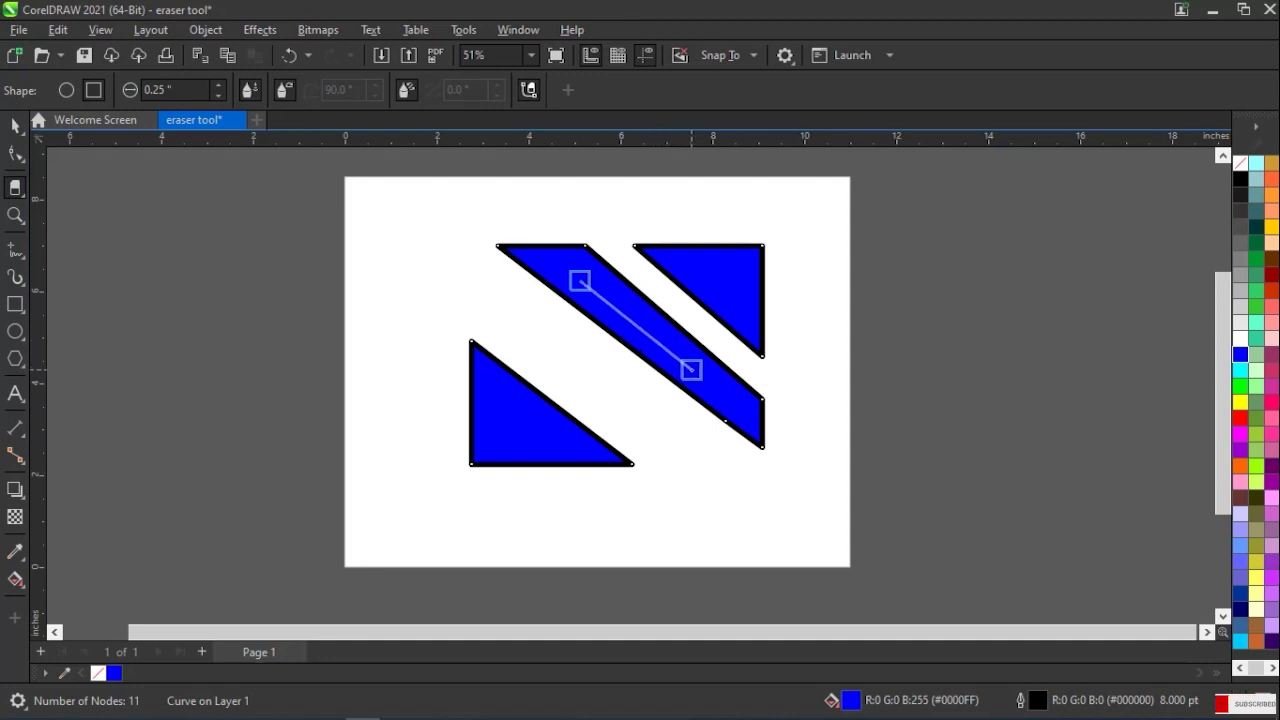
{"action": "left_click", "coordinate": [690, 368]}
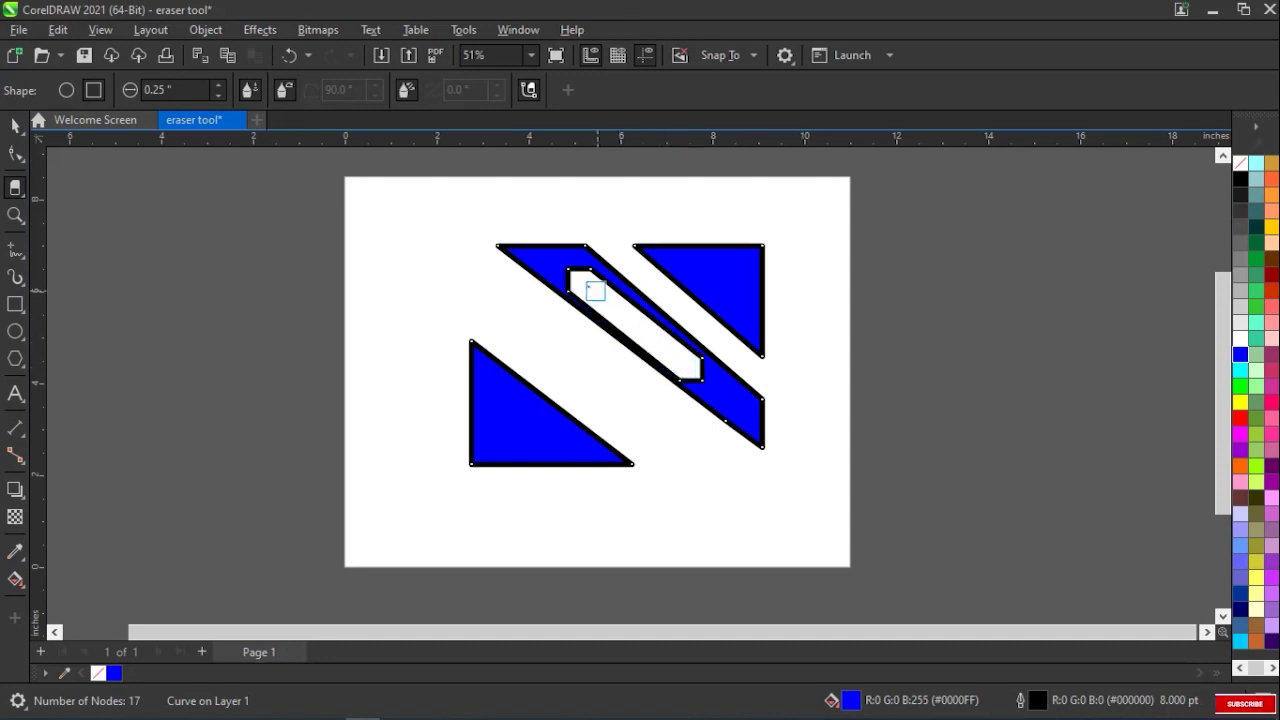
{"action": "left_click", "coordinate": [59, 91]}
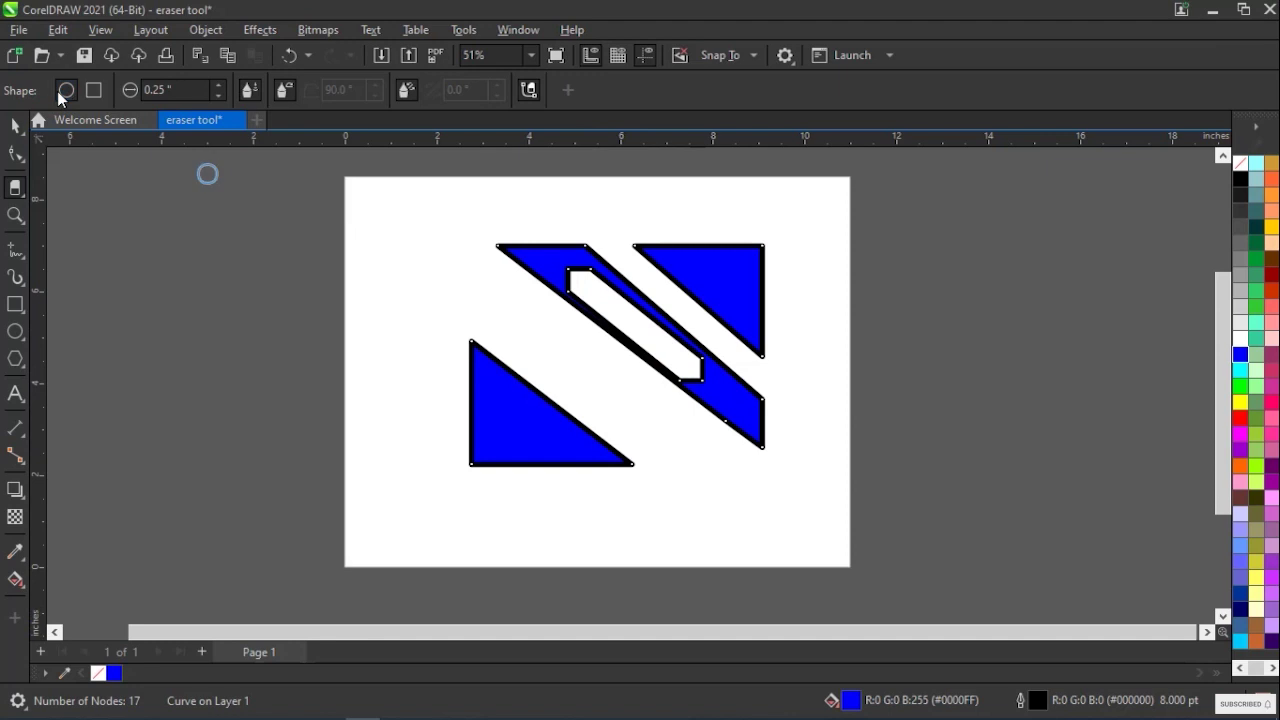
{"action": "left_click", "coordinate": [481, 394]}
{"action": "left_click", "coordinate": [528, 432]}
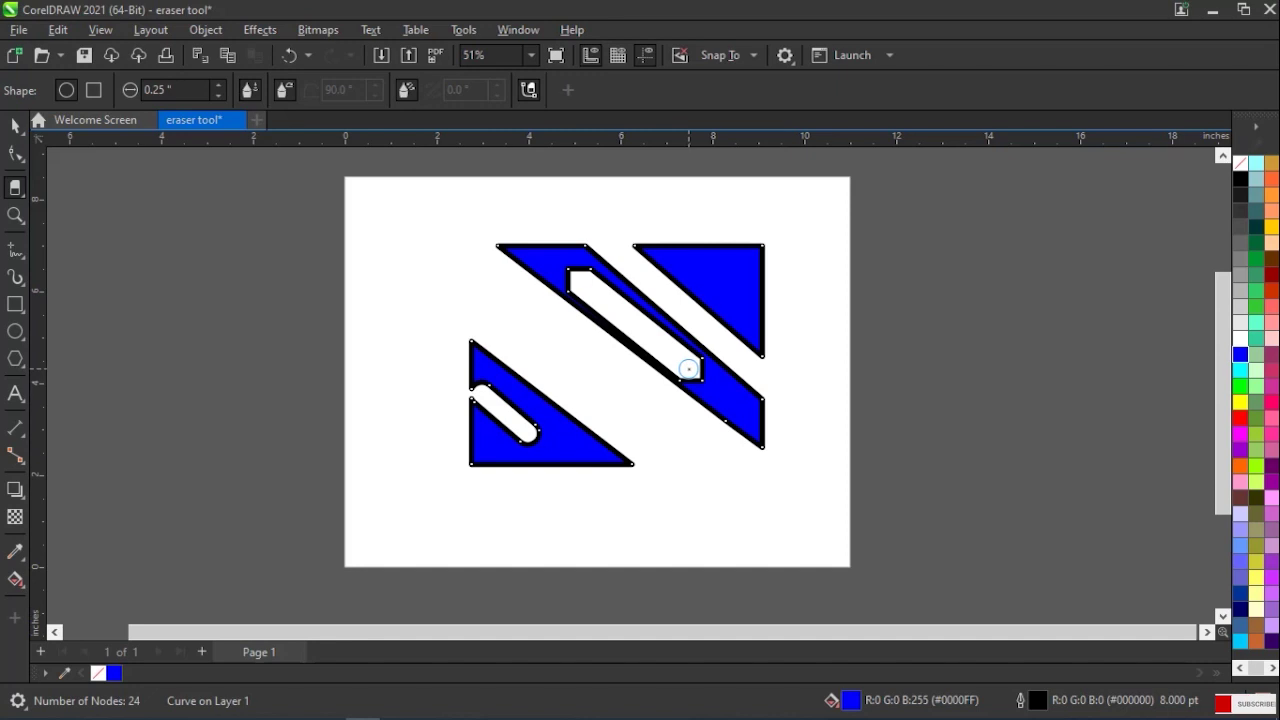
Move the whole erased shape toward the page's upper-left, centred at about X 3.99 and Y 5.18 inches.
{"action": "left_click", "coordinate": [13, 126]}
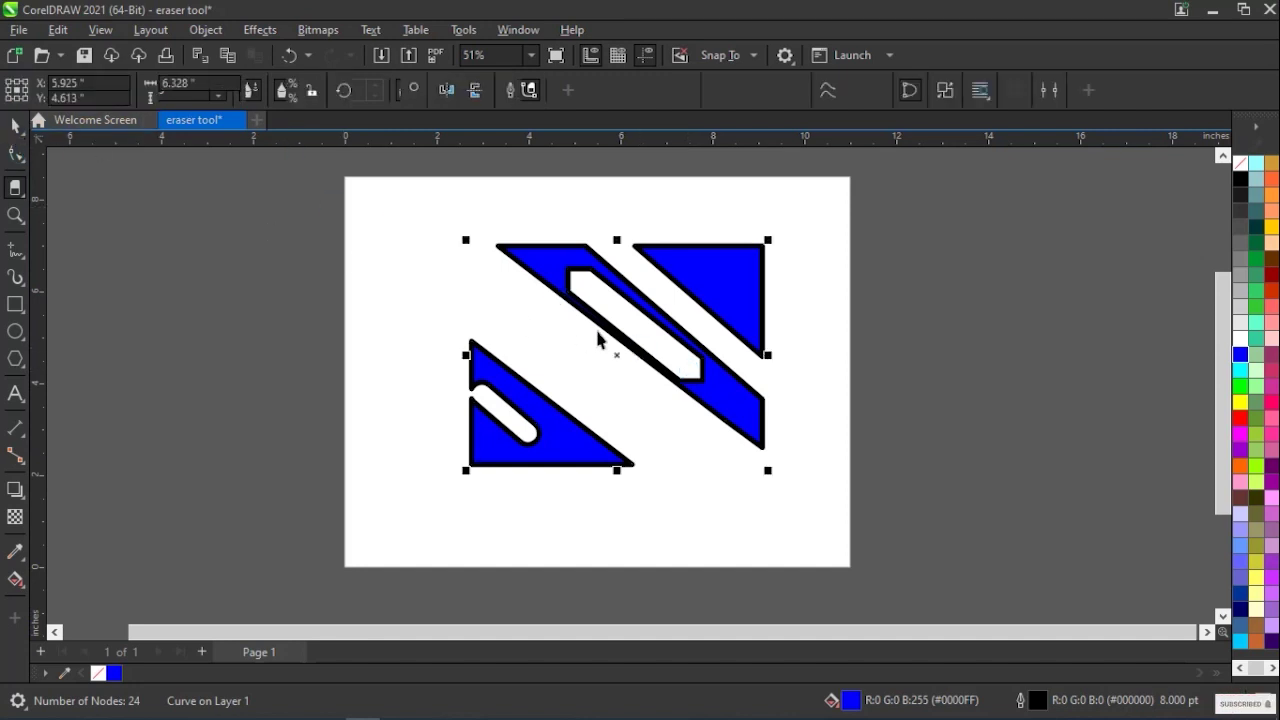
{"action": "left_click", "coordinate": [670, 378]}
{"action": "left_click_drag", "start_coordinate": [611, 355], "coordinate": [528, 329]}
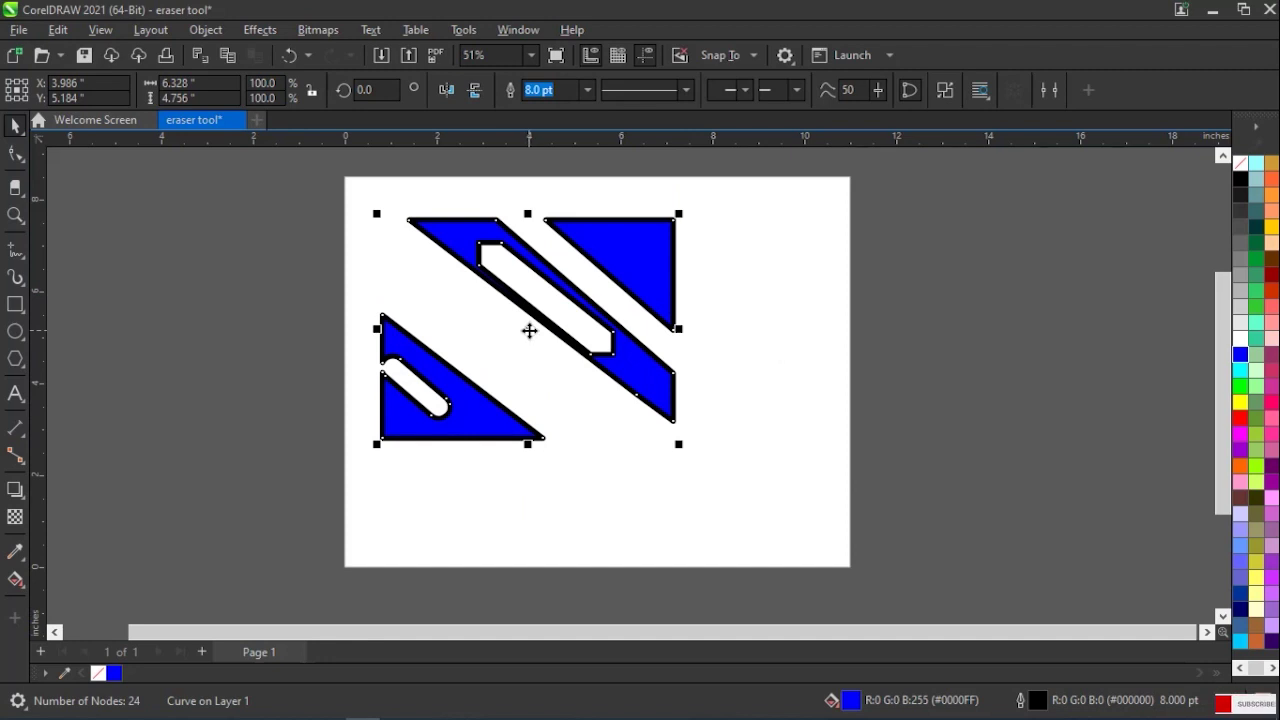
{"action": "left_click", "coordinate": [529, 330]}
Erase the right-angled corner of the upper-right blue triangle with freehand Eraser strokes.
{"action": "scroll", "coordinate": [529, 330], "scroll_direction": "up", "scroll_amount": 2}
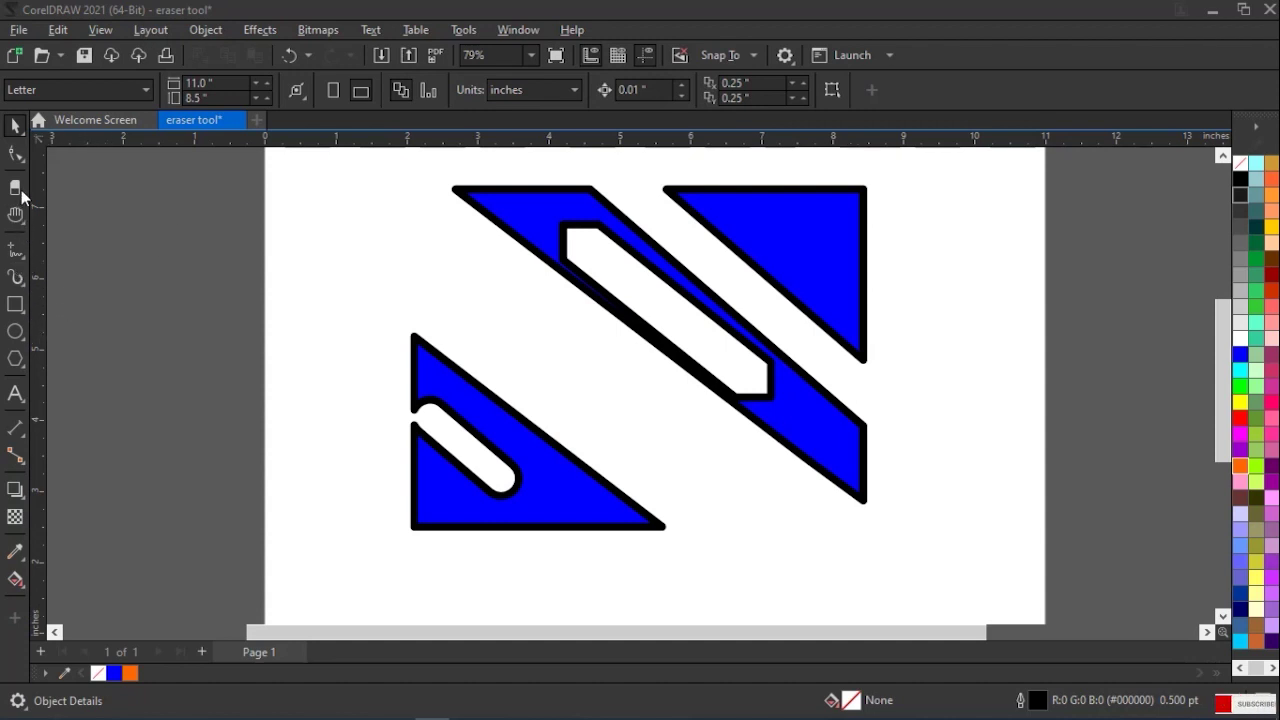
{"action": "left_click", "coordinate": [16, 188]}
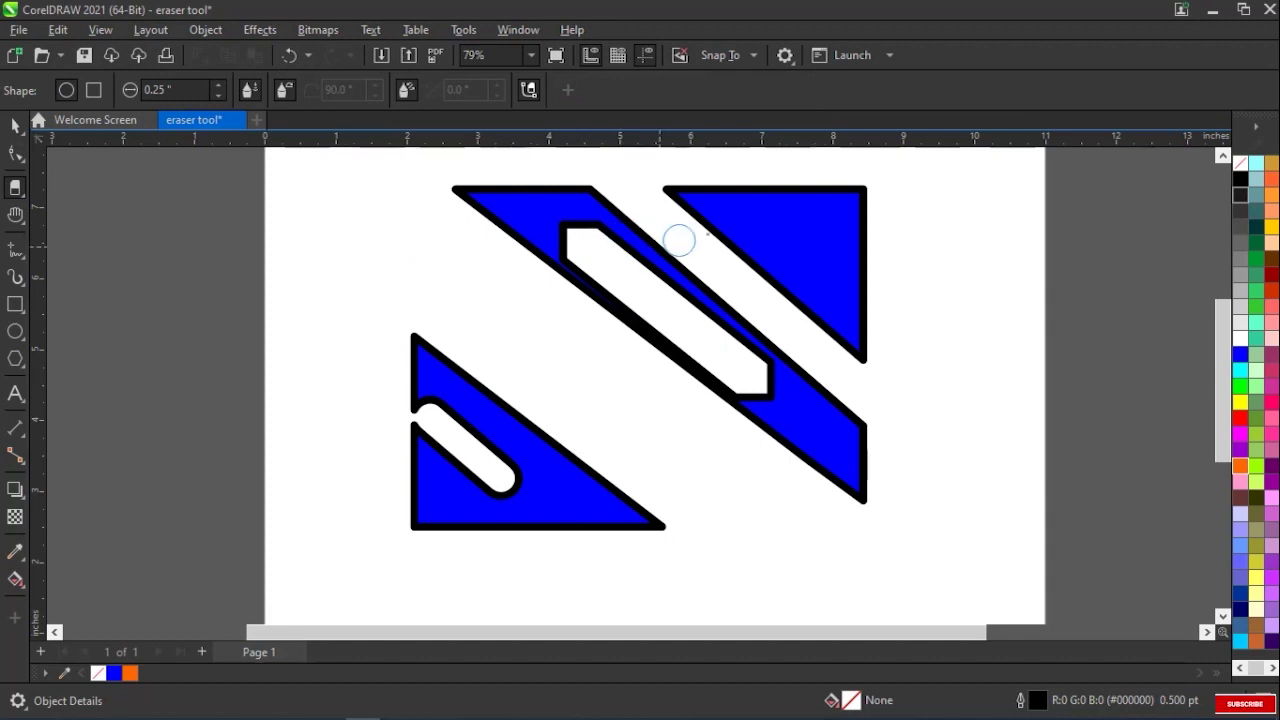
{"action": "mouse_move", "coordinate": [818, 195]}
{"action": "left_mouse_down"}
{"action": "mouse_move", "coordinate": [820, 232]}
{"action": "mouse_move", "coordinate": [854, 191]}
{"action": "mouse_move", "coordinate": [872, 210]}
{"action": "mouse_move", "coordinate": [842, 239]}
{"action": "mouse_move", "coordinate": [883, 248]}
{"action": "mouse_move", "coordinate": [859, 281]}
{"action": "mouse_move", "coordinate": [885, 252]}
{"action": "mouse_move", "coordinate": [814, 238]}
{"action": "mouse_move", "coordinate": [842, 276]}
{"action": "mouse_move", "coordinate": [809, 203]}
{"action": "left_mouse_up"}
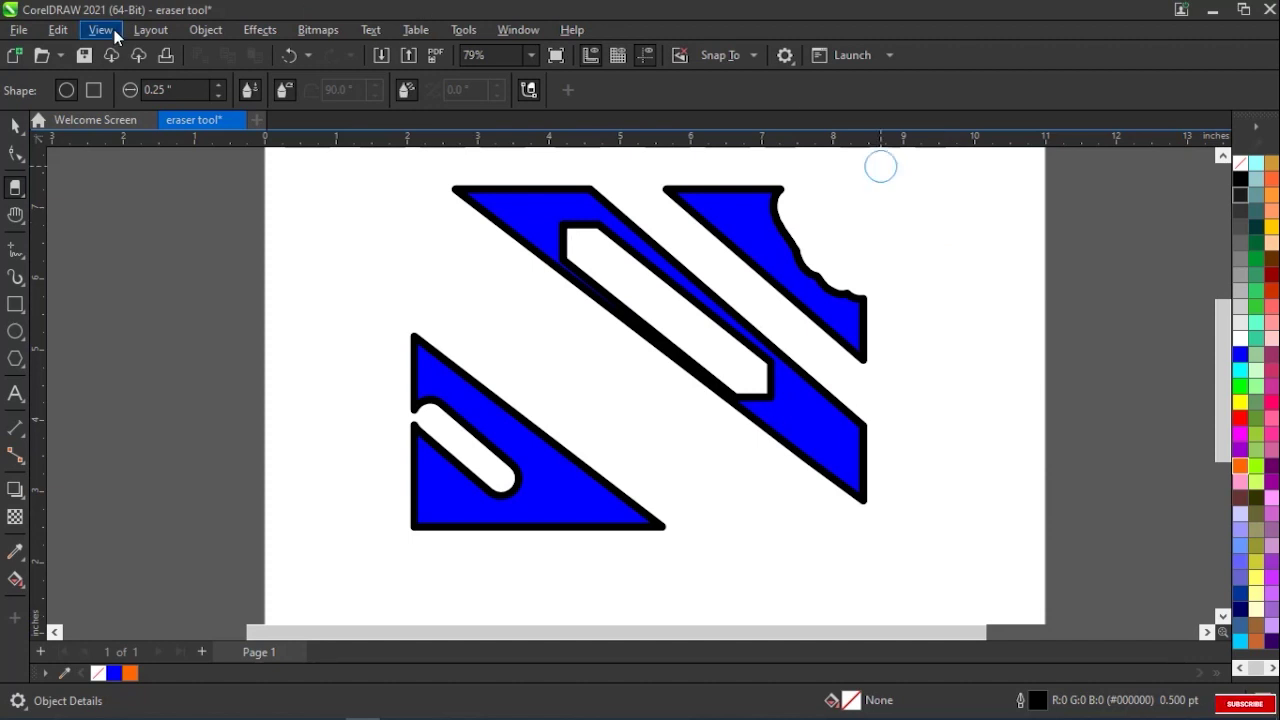
Undo the last three freehand erasures on the upper-right triangle.
{"action": "left_click", "coordinate": [64, 37]}
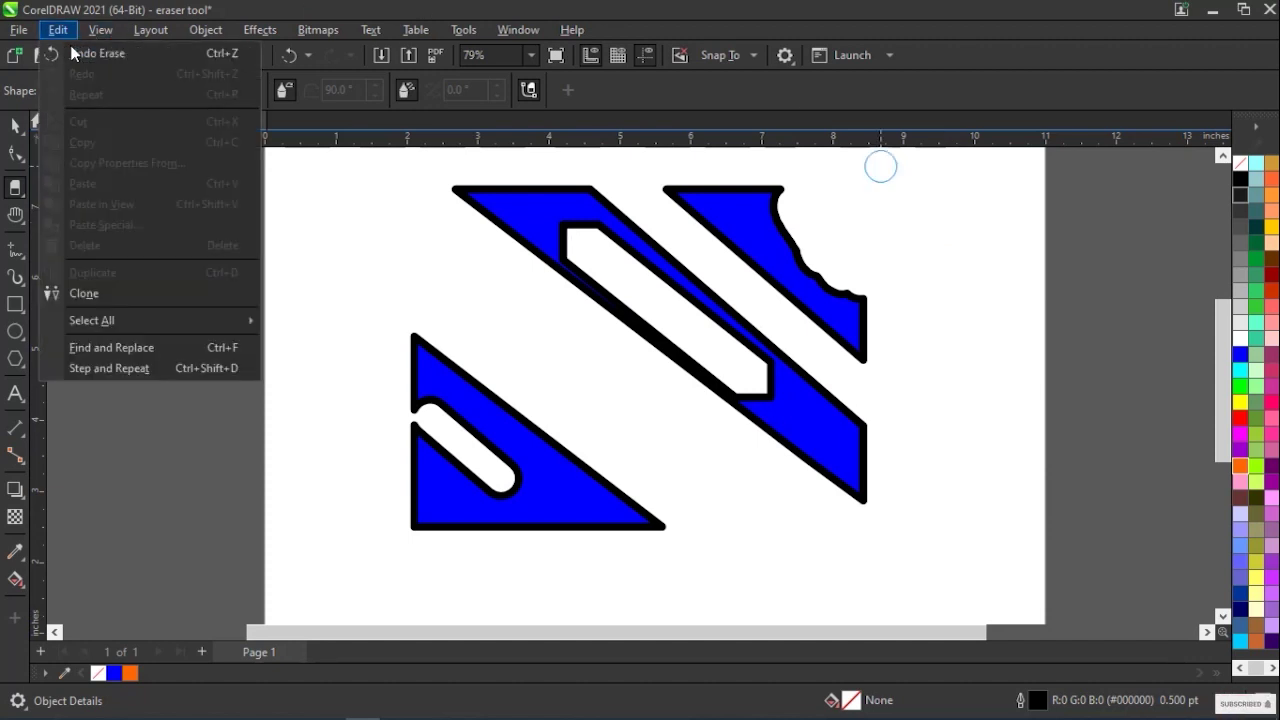
{"action": "left_click", "coordinate": [74, 52]}
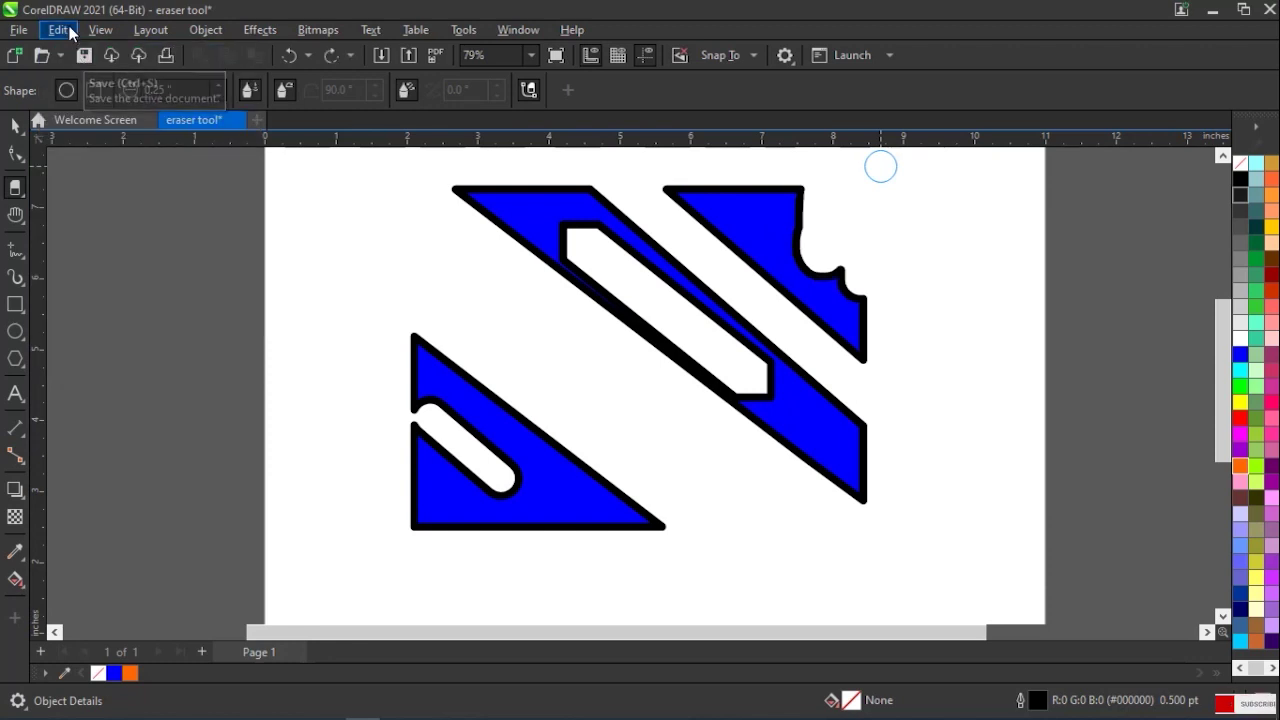
{"action": "left_click", "coordinate": [69, 31]}
{"action": "left_click", "coordinate": [83, 50]}
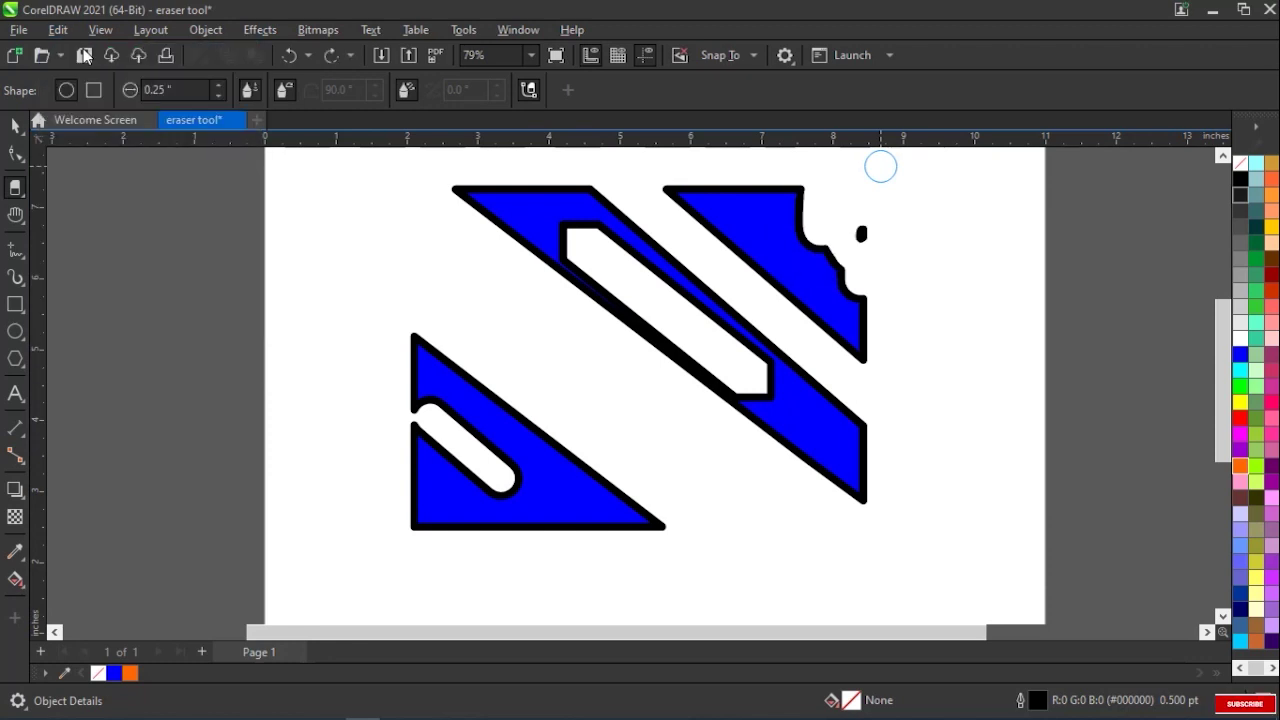
{"action": "left_click", "coordinate": [72, 38]}
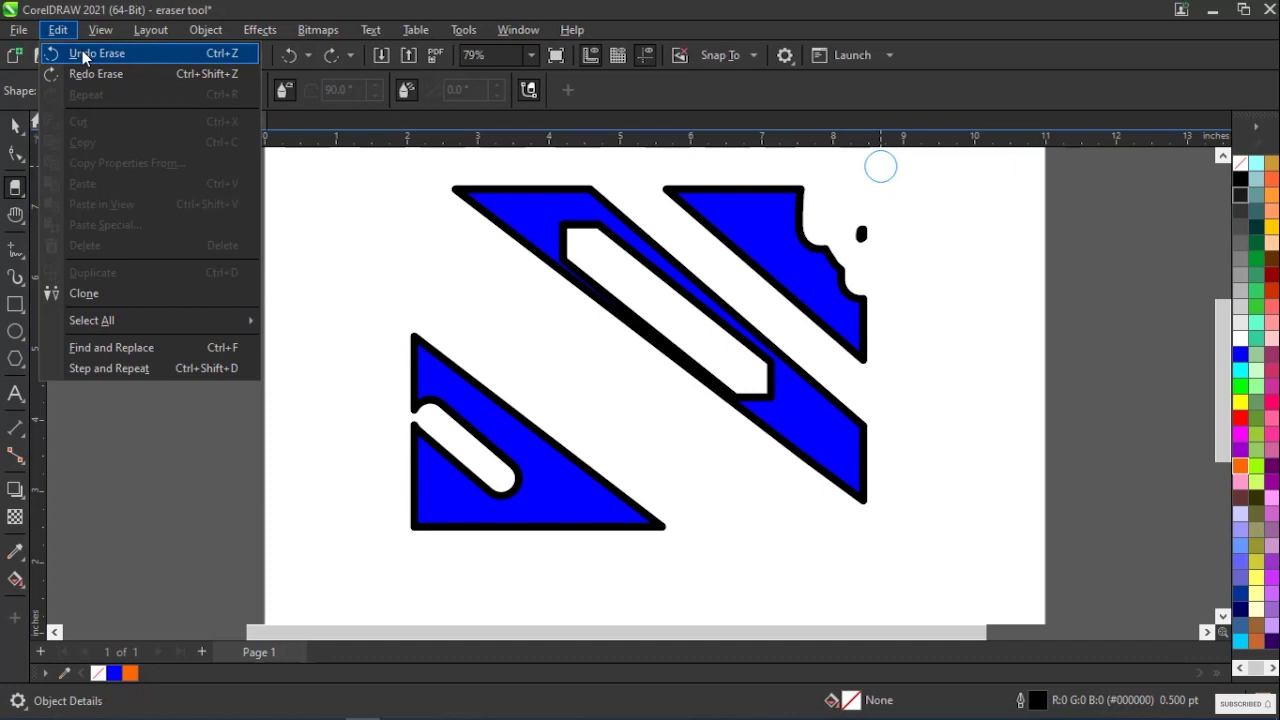
{"action": "left_click", "coordinate": [83, 51]}
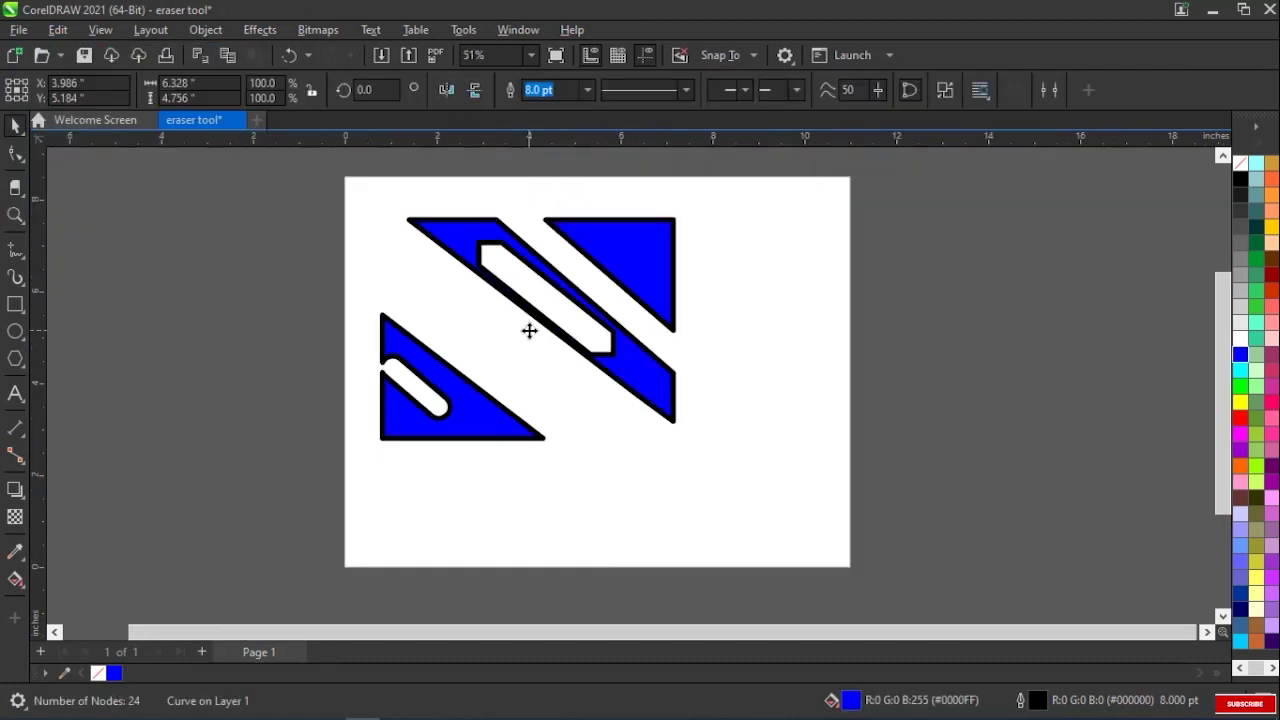
Move the erased blue shape to about X 5.27 and Y 4.88 inches and magnify its middle strip to 204% with the Zoom tool.
{"action": "left_click_drag", "start_coordinate": [528, 329], "coordinate": [590, 352]}
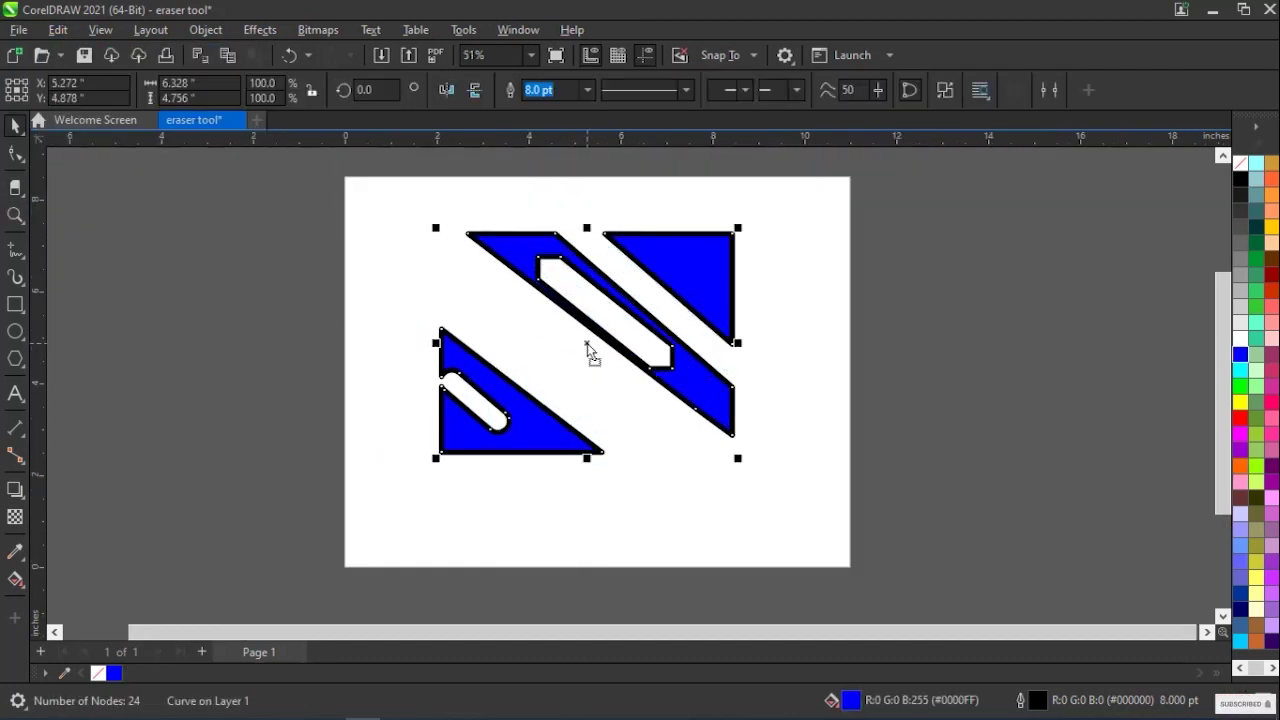
{"action": "left_click", "coordinate": [23, 227]}
{"action": "left_click", "coordinate": [48, 218]}
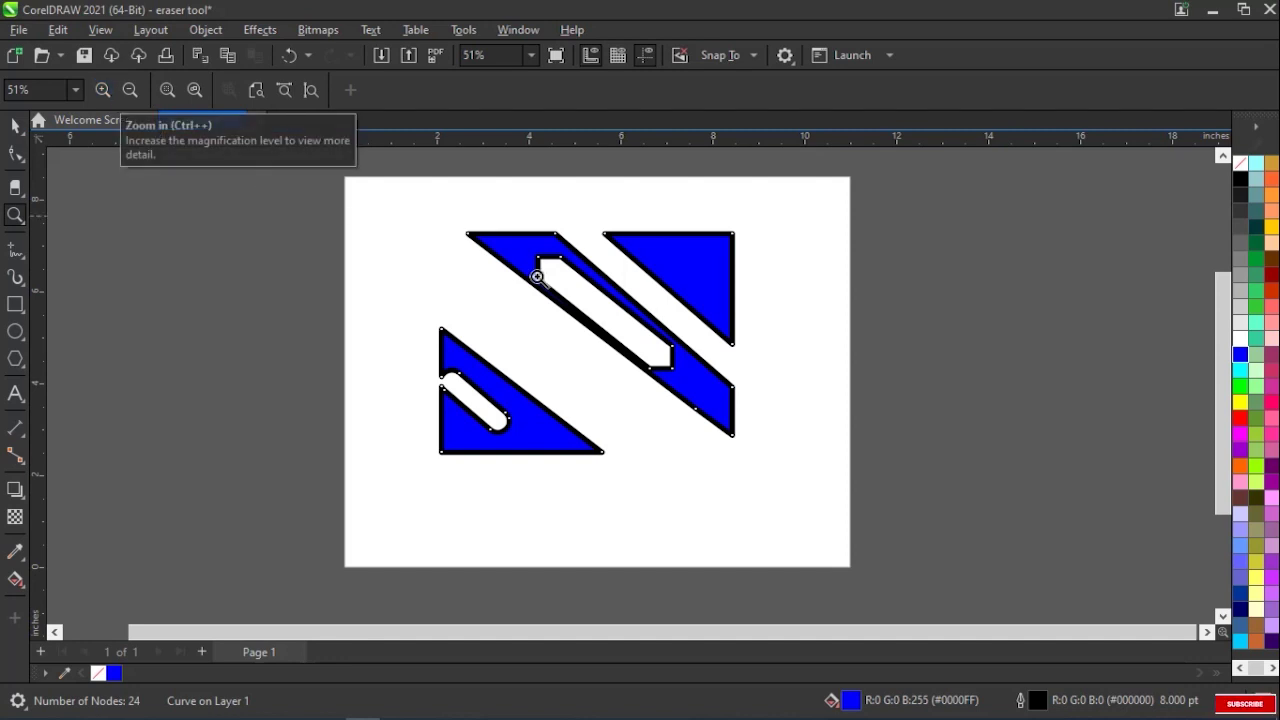
{"action": "left_click", "coordinate": [579, 293]}
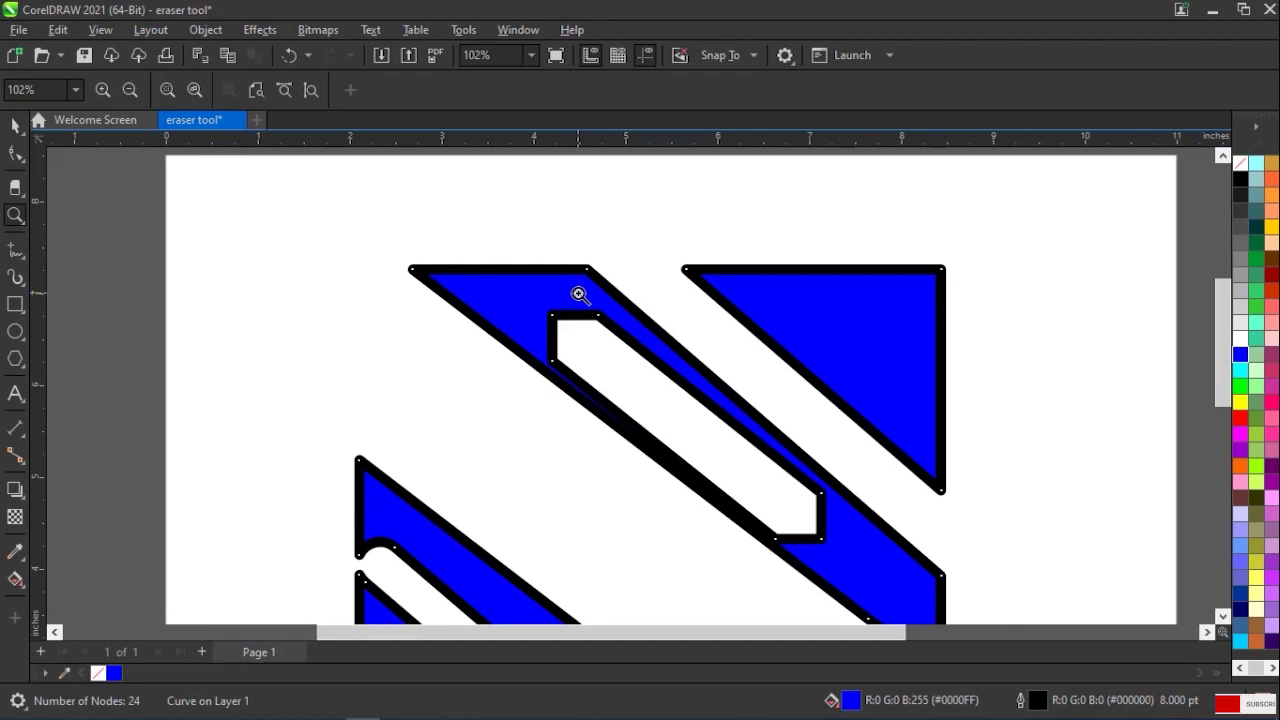
{"action": "left_click", "coordinate": [579, 293]}
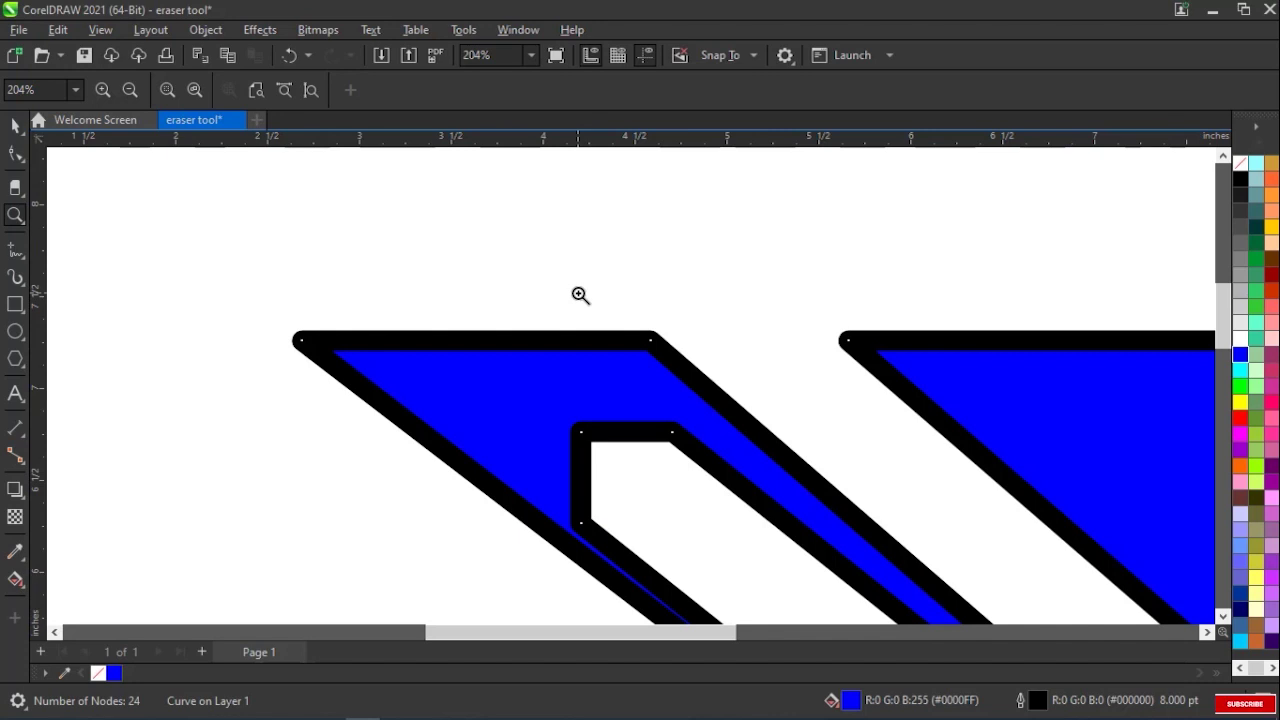
Zoom out to 26% and back in to 51%, bringing the whole page into view.
{"action": "left_click", "coordinate": [130, 90]}
{"action": "left_click", "coordinate": [130, 90]}
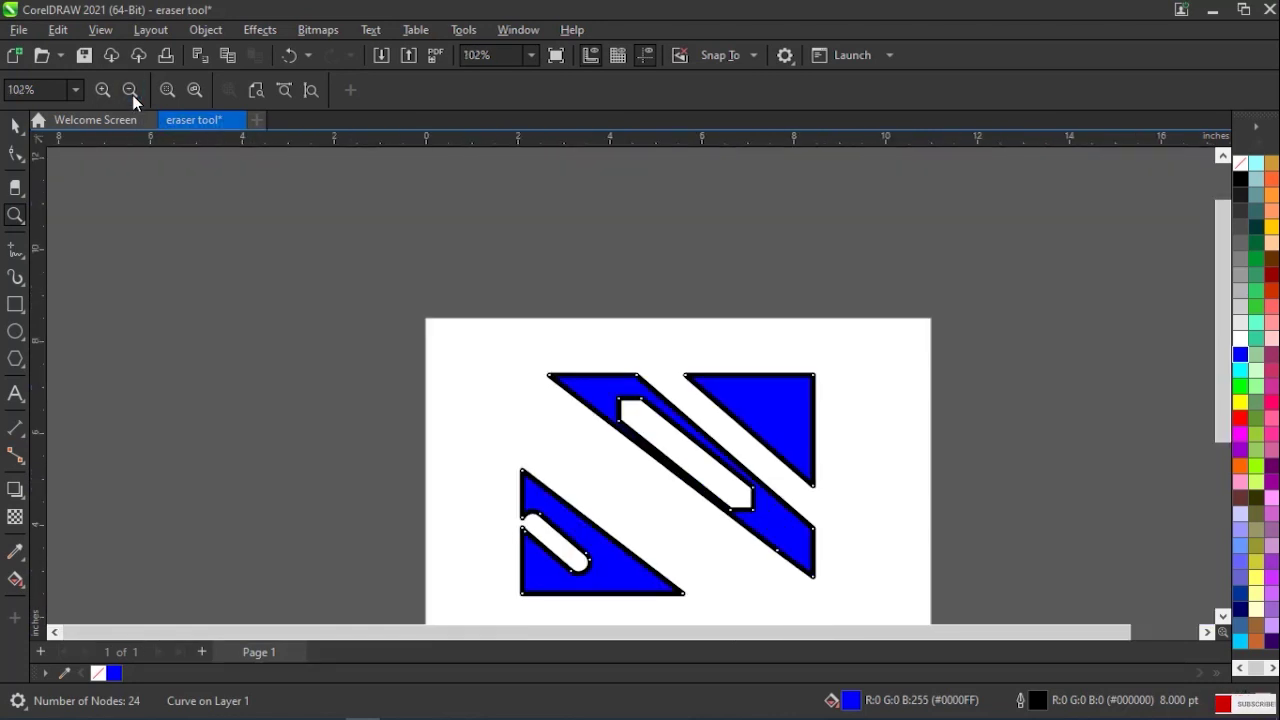
{"action": "left_click", "coordinate": [130, 90]}
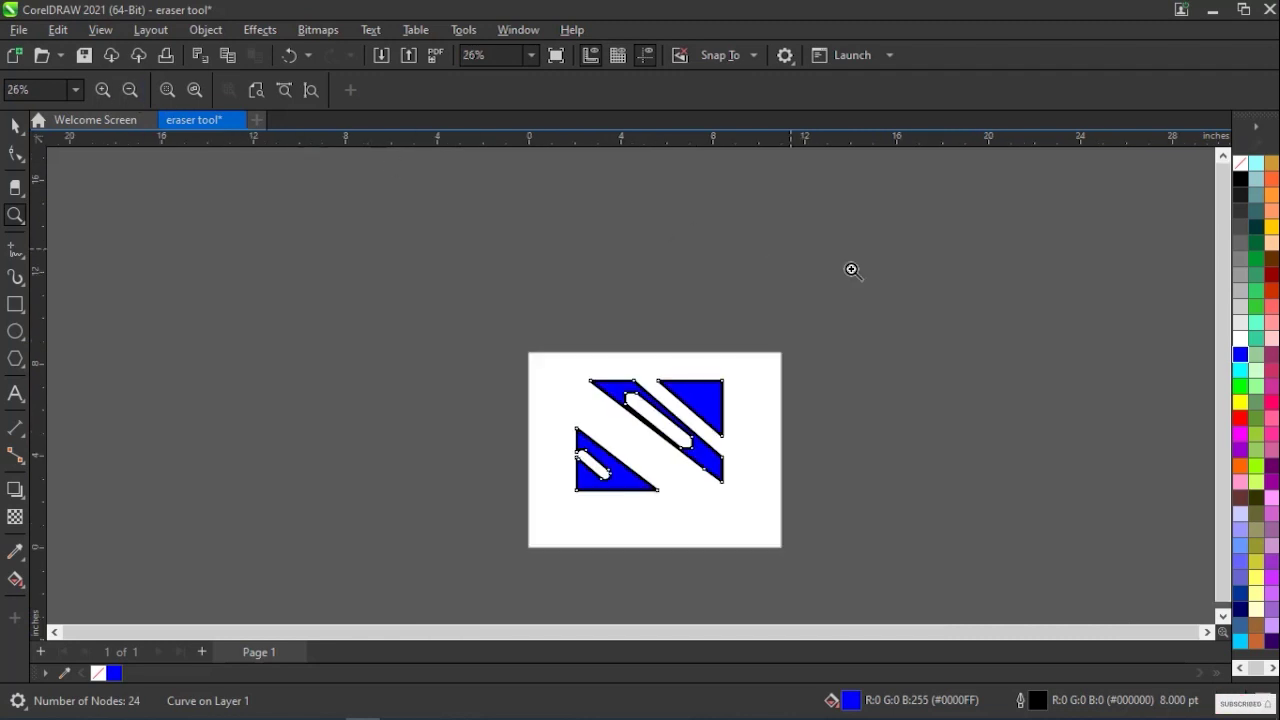
{"action": "left_click", "coordinate": [101, 90]}
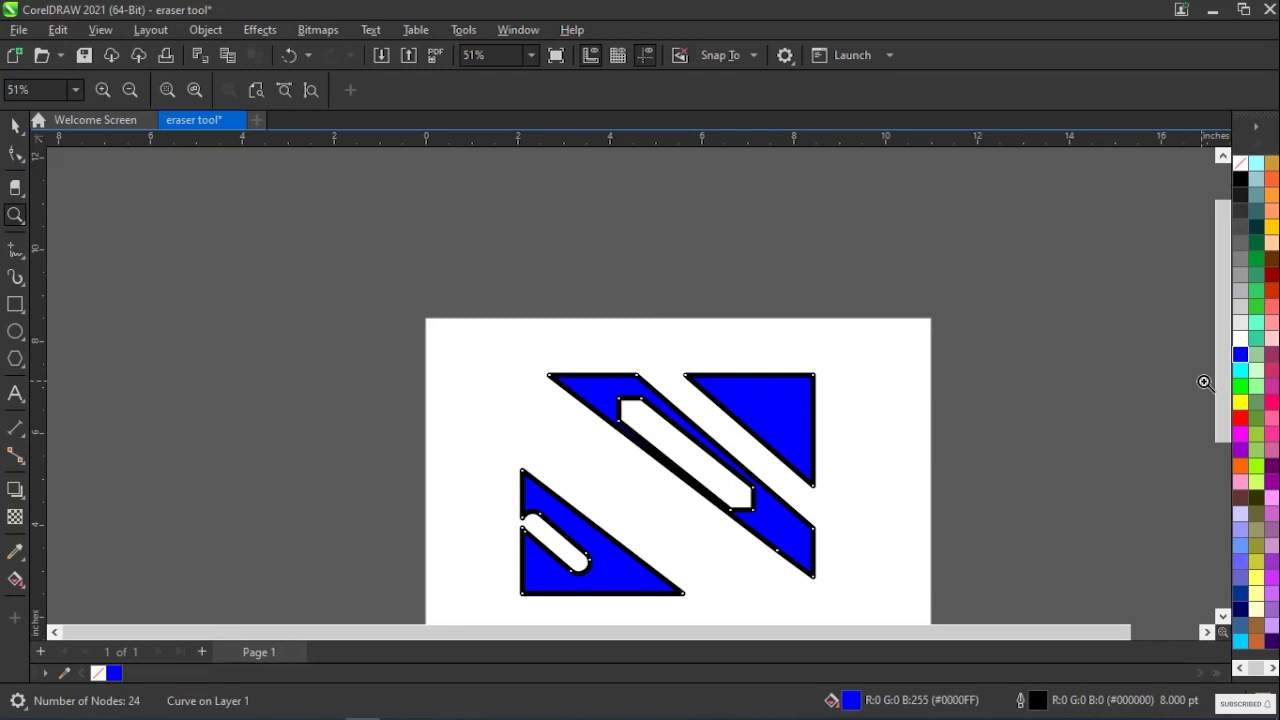
{"action": "left_click_drag", "start_coordinate": [1217, 390], "coordinate": [1222, 453]}
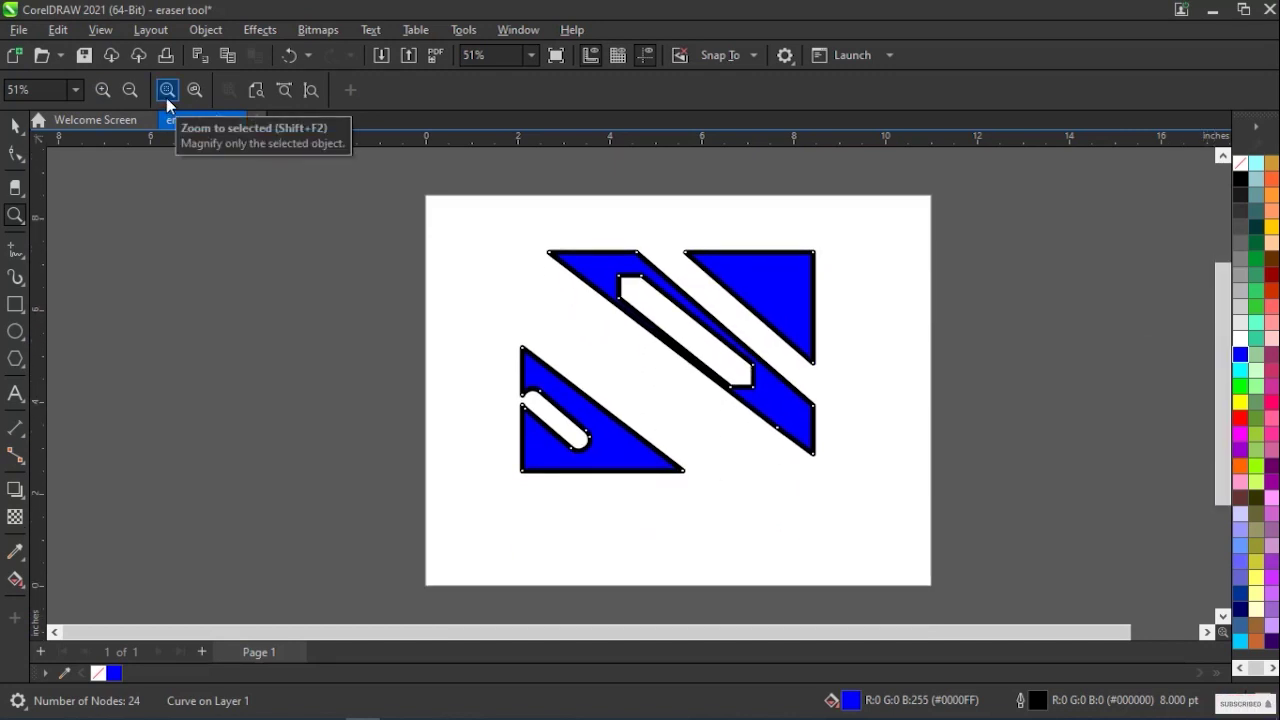
Draw an ellipse about 2.76 by 2.47 inches in the page's lower-right corner and fill it orange.
{"action": "left_click", "coordinate": [24, 340]}
{"action": "left_click_drag", "start_coordinate": [770, 472], "coordinate": [899, 587]}
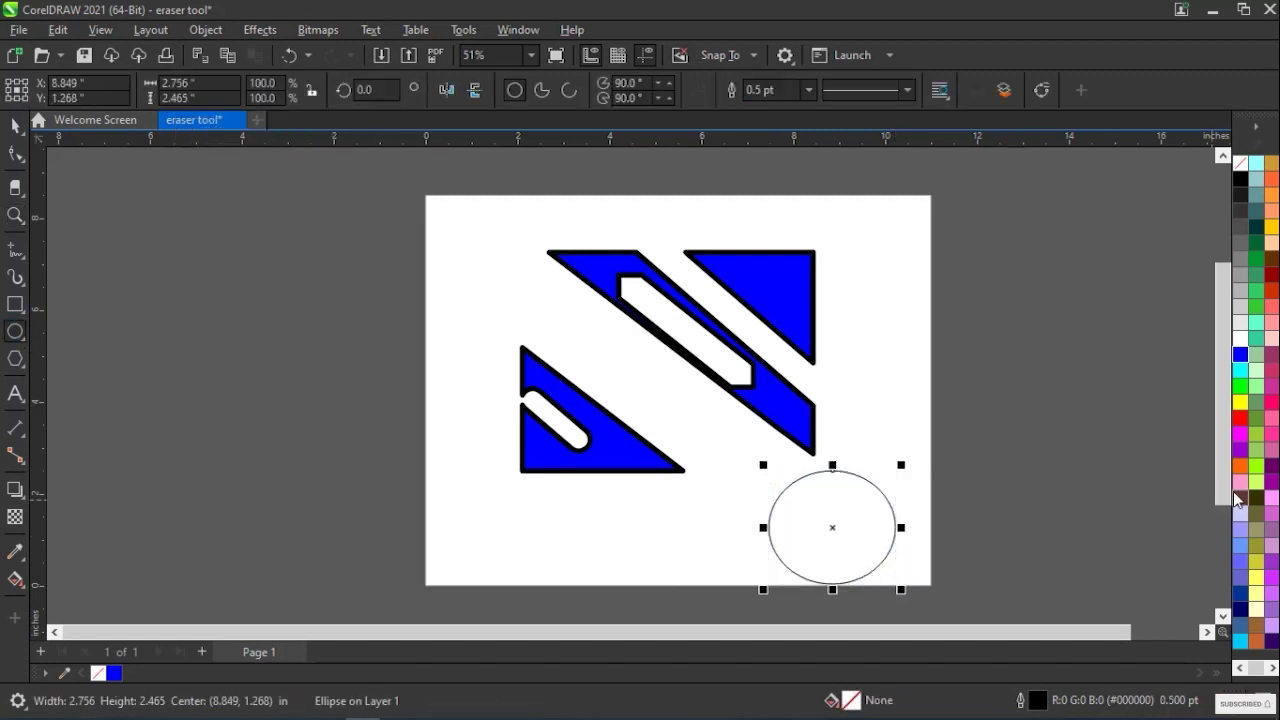
{"action": "left_click", "coordinate": [1239, 467]}
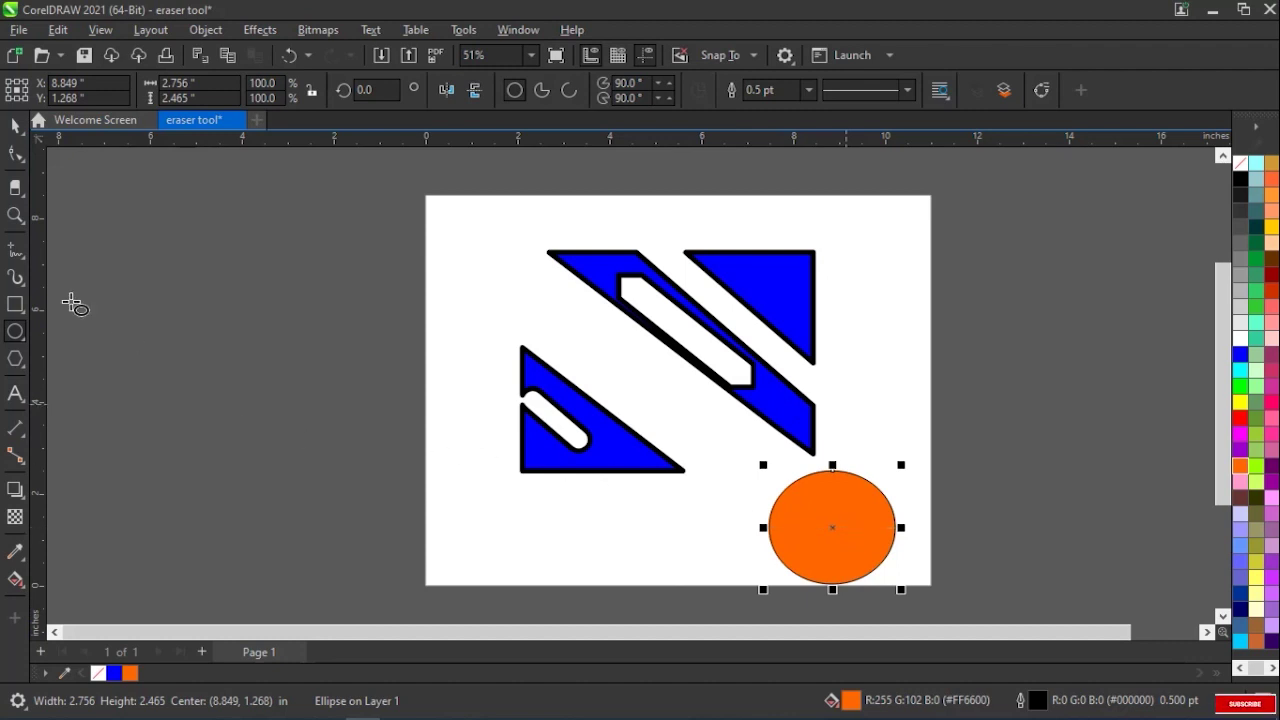
Zoom to the selected orange ellipse, and zoom back out to fit all objects.
{"action": "left_click", "coordinate": [15, 216]}
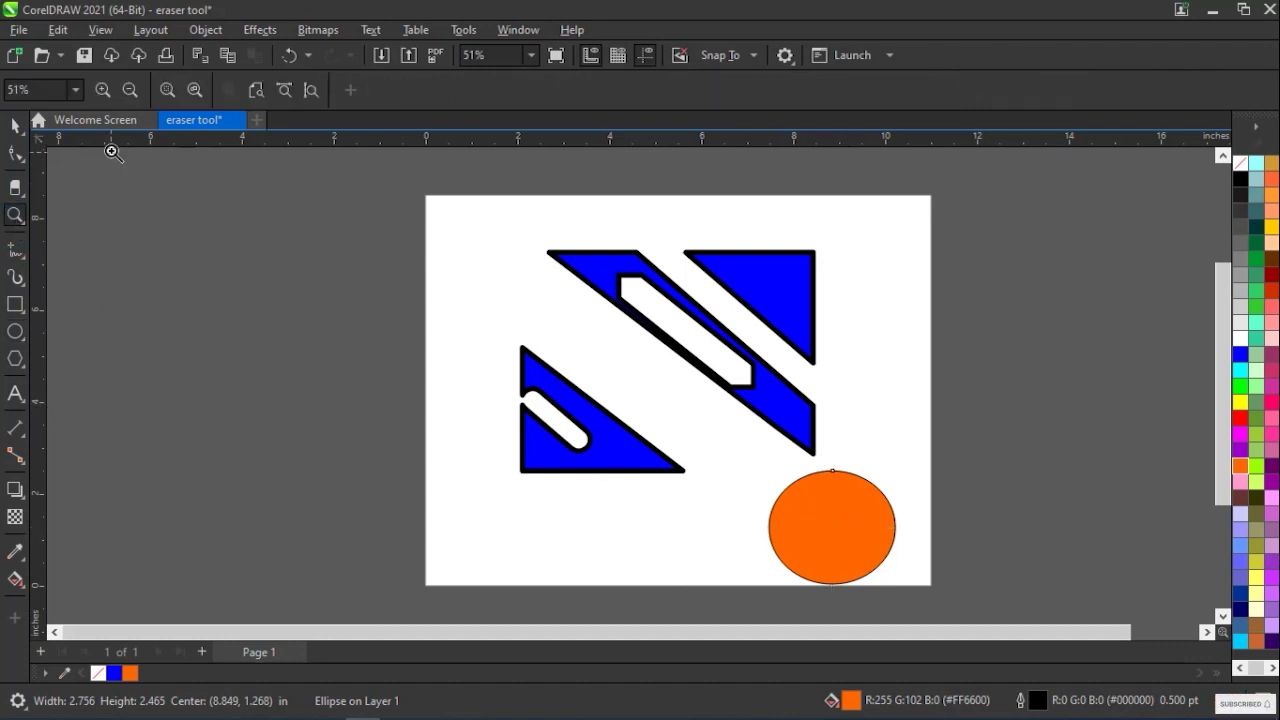
{"action": "left_click", "coordinate": [177, 95]}
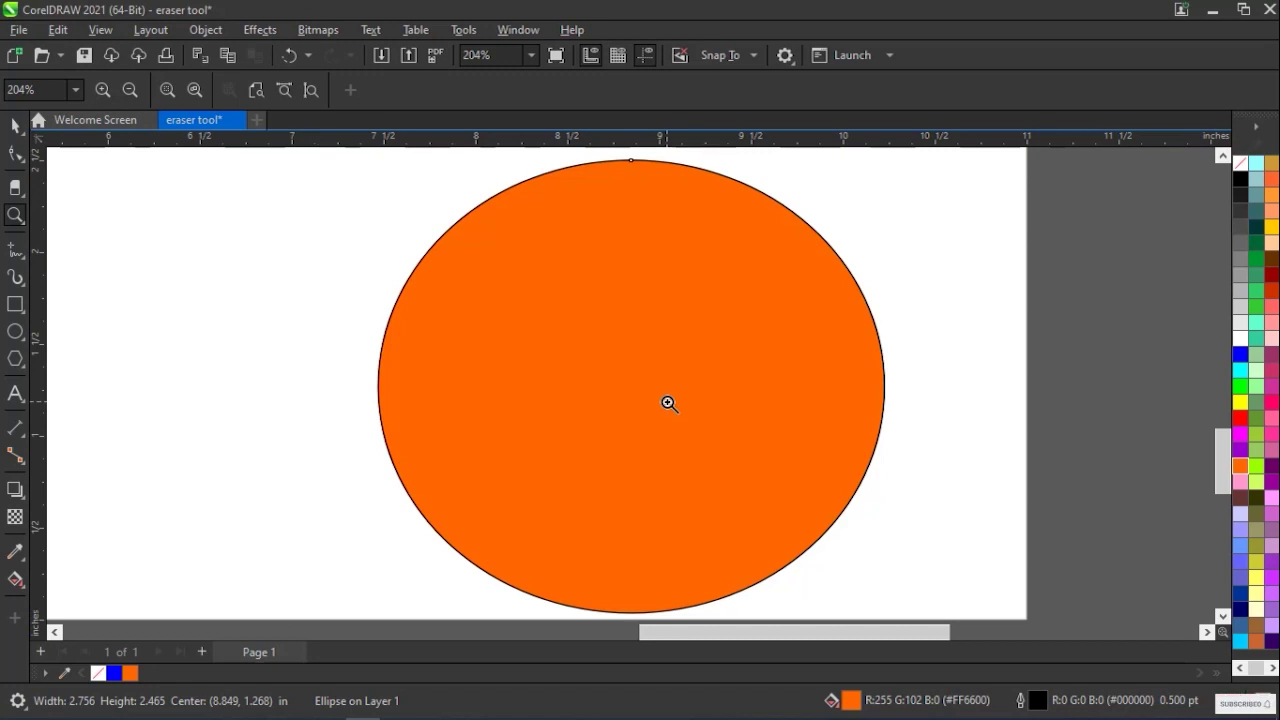
{"action": "left_click", "coordinate": [196, 90]}
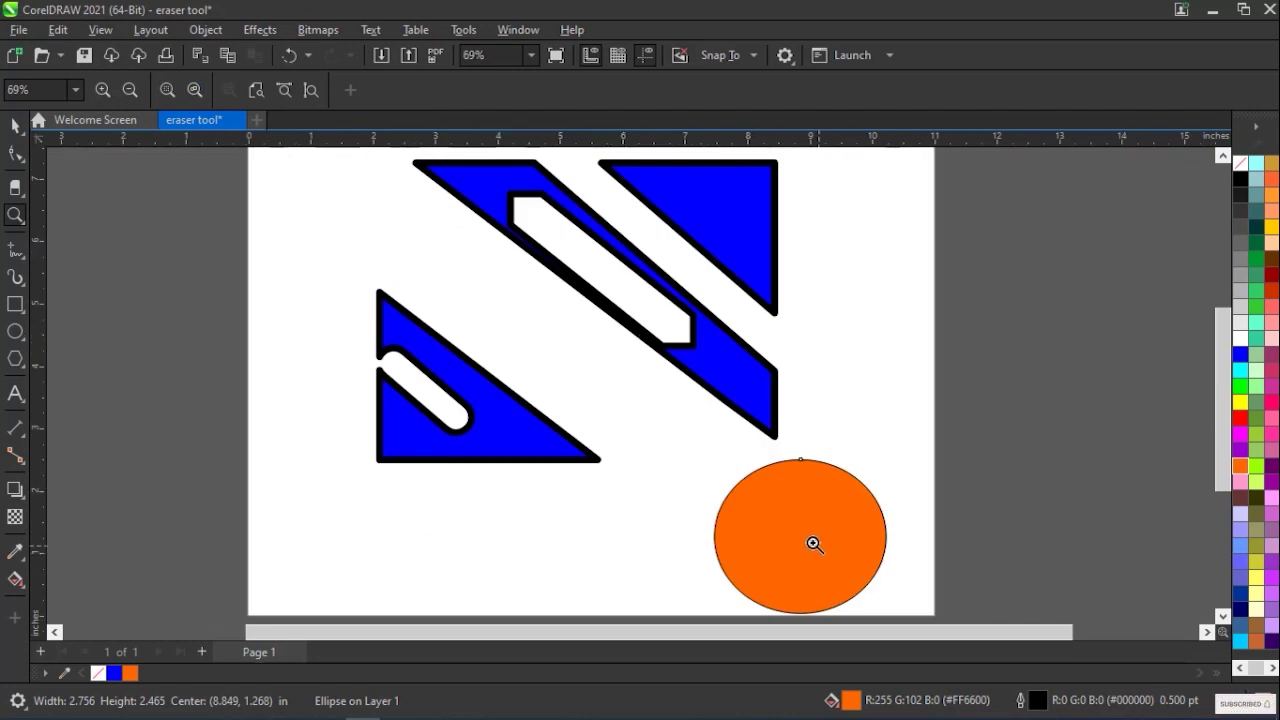
Shift the view with the Pan tool so the page sits further right.
{"action": "left_click", "coordinate": [20, 220]}
{"action": "left_click", "coordinate": [59, 237]}
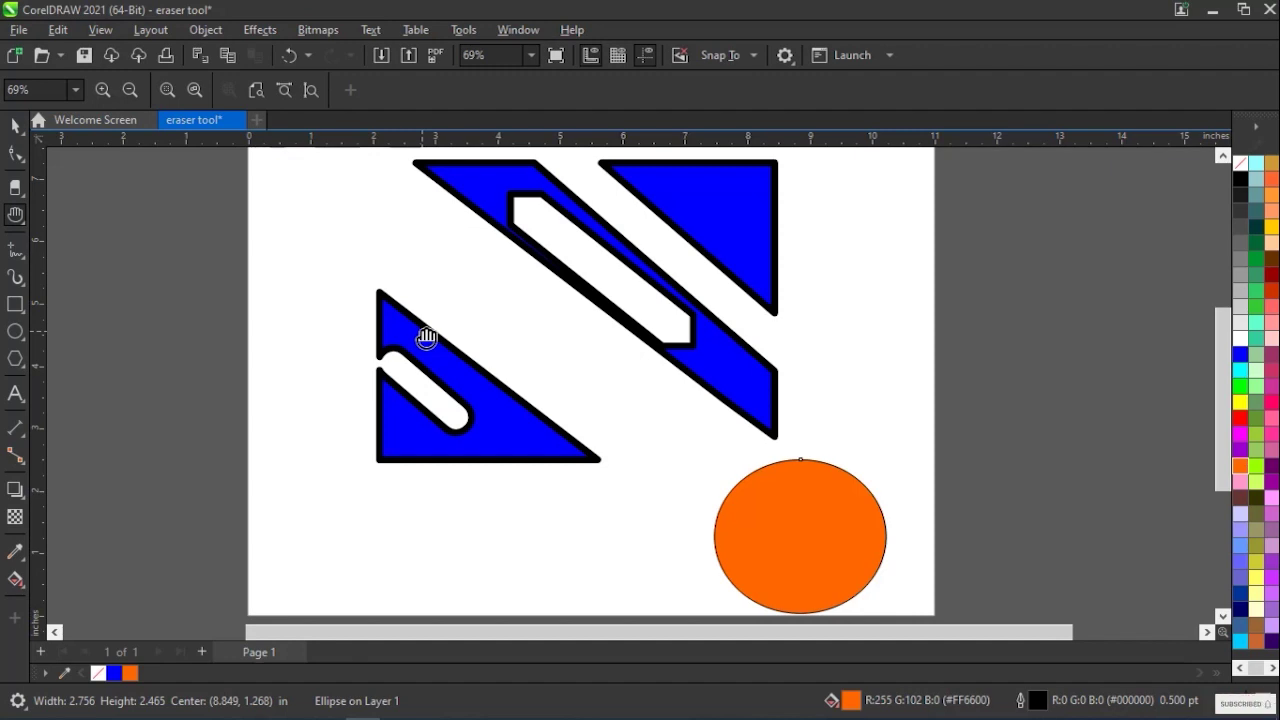
{"action": "mouse_move", "coordinate": [427, 338]}
{"action": "left_mouse_down"}
{"action": "mouse_move", "coordinate": [723, 403]}
{"action": "mouse_move", "coordinate": [517, 309]}
{"action": "mouse_move", "coordinate": [457, 337]}
{"action": "mouse_move", "coordinate": [477, 334]}
{"action": "mouse_move", "coordinate": [597, 394]}
{"action": "mouse_move", "coordinate": [677, 351]}
{"action": "mouse_move", "coordinate": [423, 321]}
{"action": "mouse_move", "coordinate": [620, 329]}
{"action": "mouse_move", "coordinate": [532, 331]}
{"action": "left_mouse_up"}
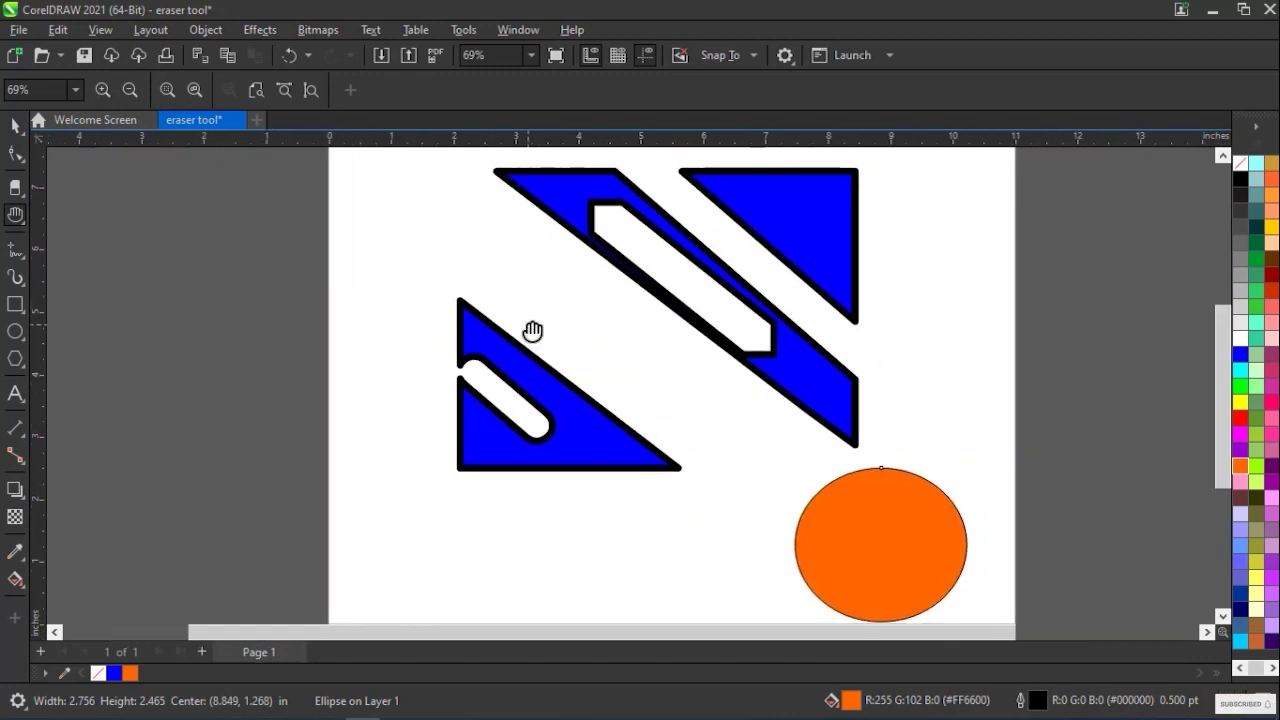
Magnify the upper-left tip of the middle blue strip to 277% with the Zoom tool.
{"action": "left_click", "coordinate": [26, 226]}
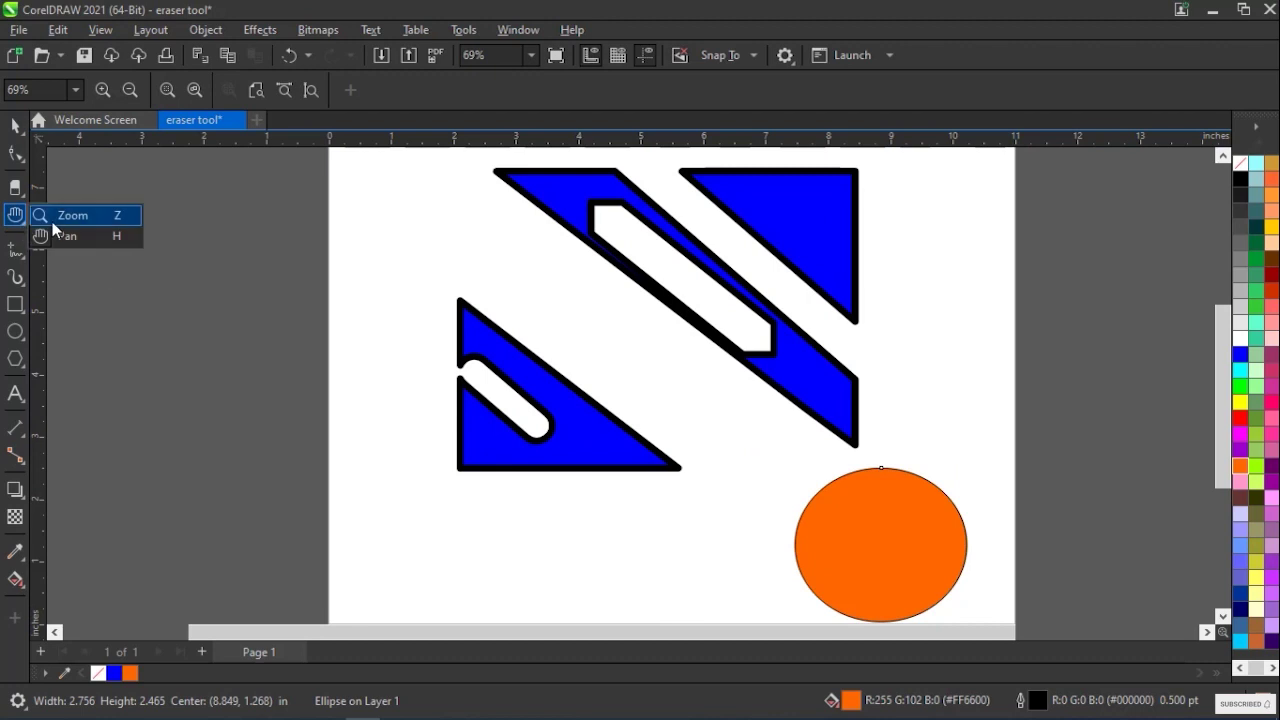
{"action": "left_click", "coordinate": [60, 218]}
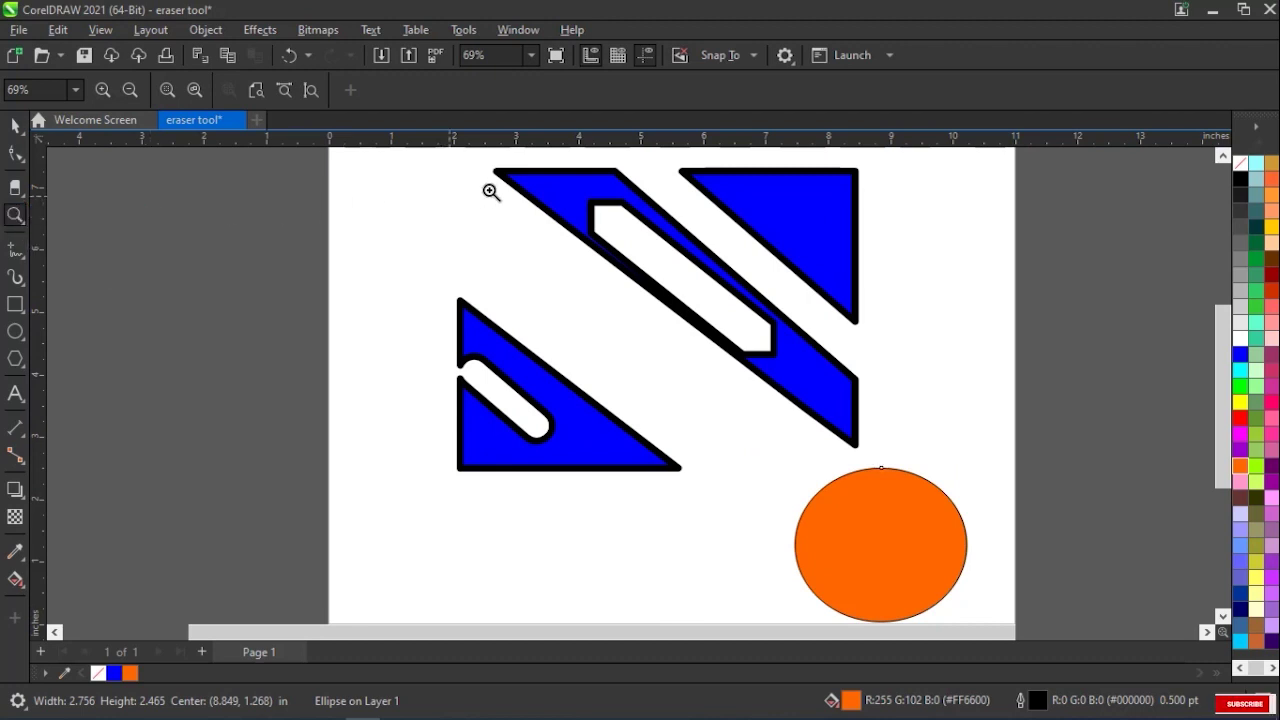
{"action": "left_click", "coordinate": [498, 178]}
{"action": "left_click", "coordinate": [640, 376]}
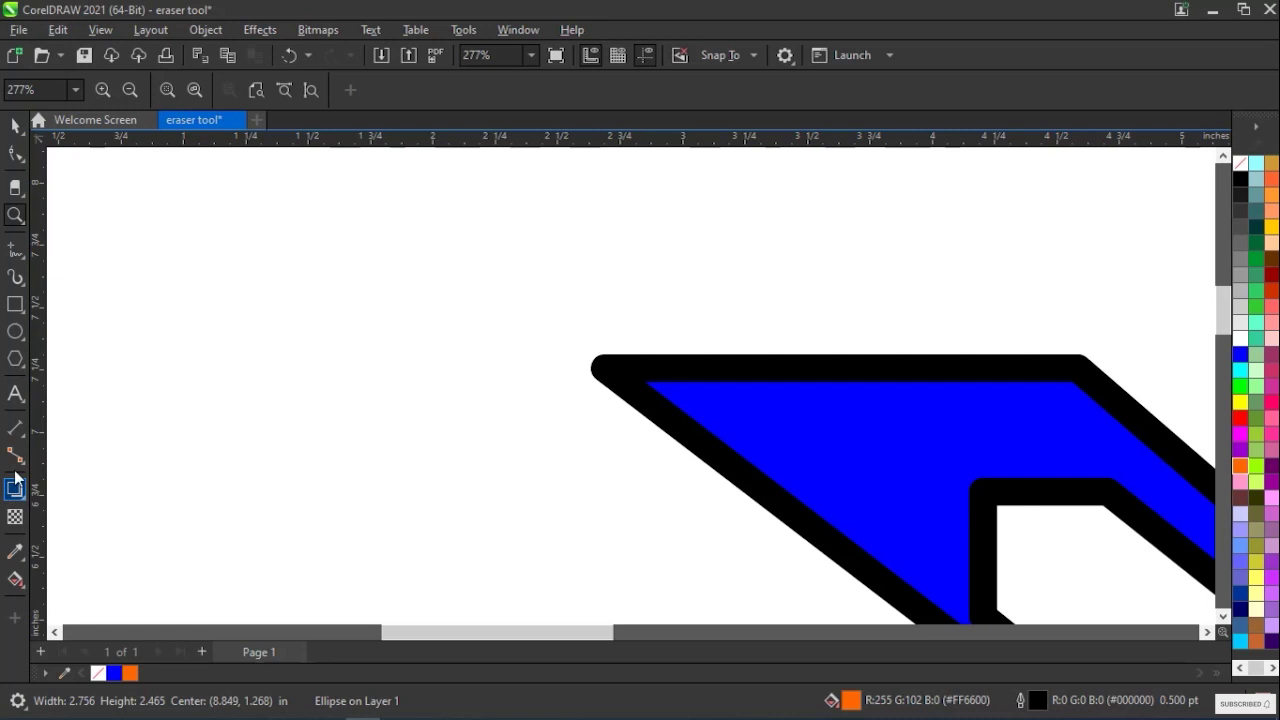
Pan the magnified view up and left to examine more of the blue strip.
{"action": "left_click", "coordinate": [20, 228]}
{"action": "left_click", "coordinate": [70, 237]}
{"action": "mouse_move", "coordinate": [882, 551]}
{"action": "left_mouse_down"}
{"action": "mouse_move", "coordinate": [634, 400]}
{"action": "mouse_move", "coordinate": [804, 482]}
{"action": "mouse_move", "coordinate": [771, 451]}
{"action": "left_mouse_up"}
{"action": "left_click_drag", "start_coordinate": [929, 543], "coordinate": [862, 504]}
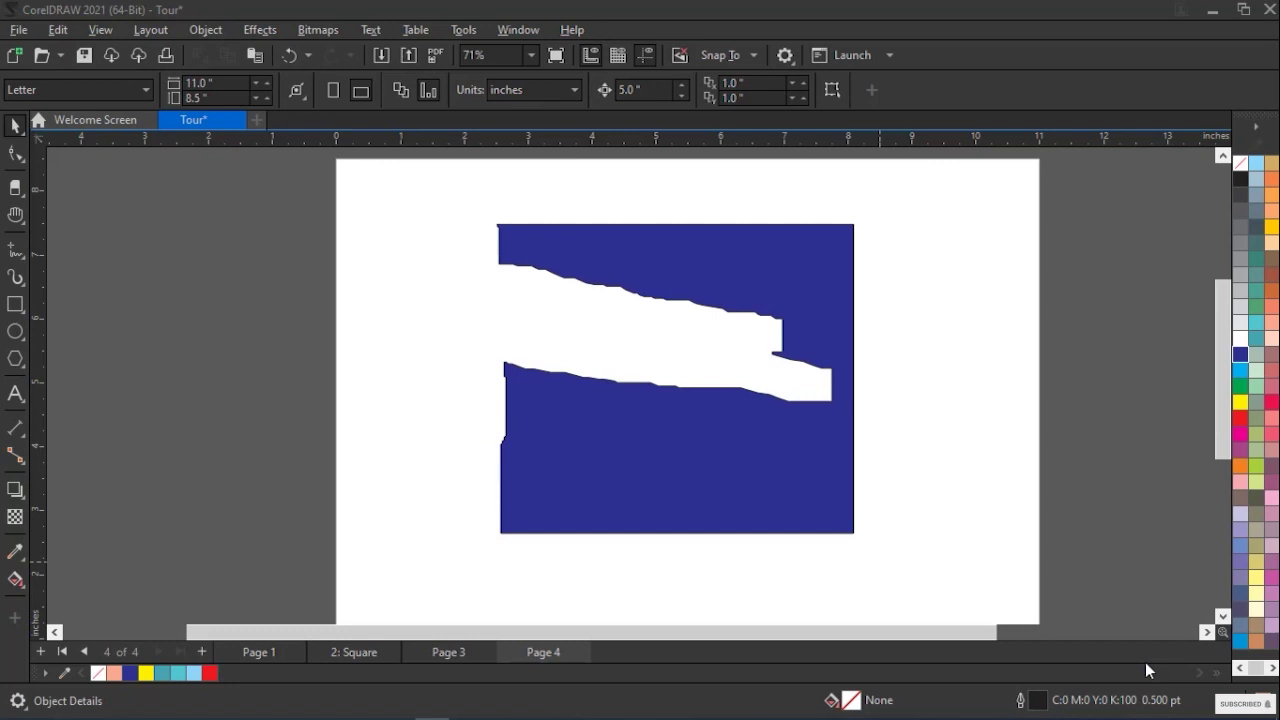
Browse the curve-drawing tools and delete the erased blue square from page 4 of the Tour document.
{"action": "left_click", "coordinate": [22, 262]}
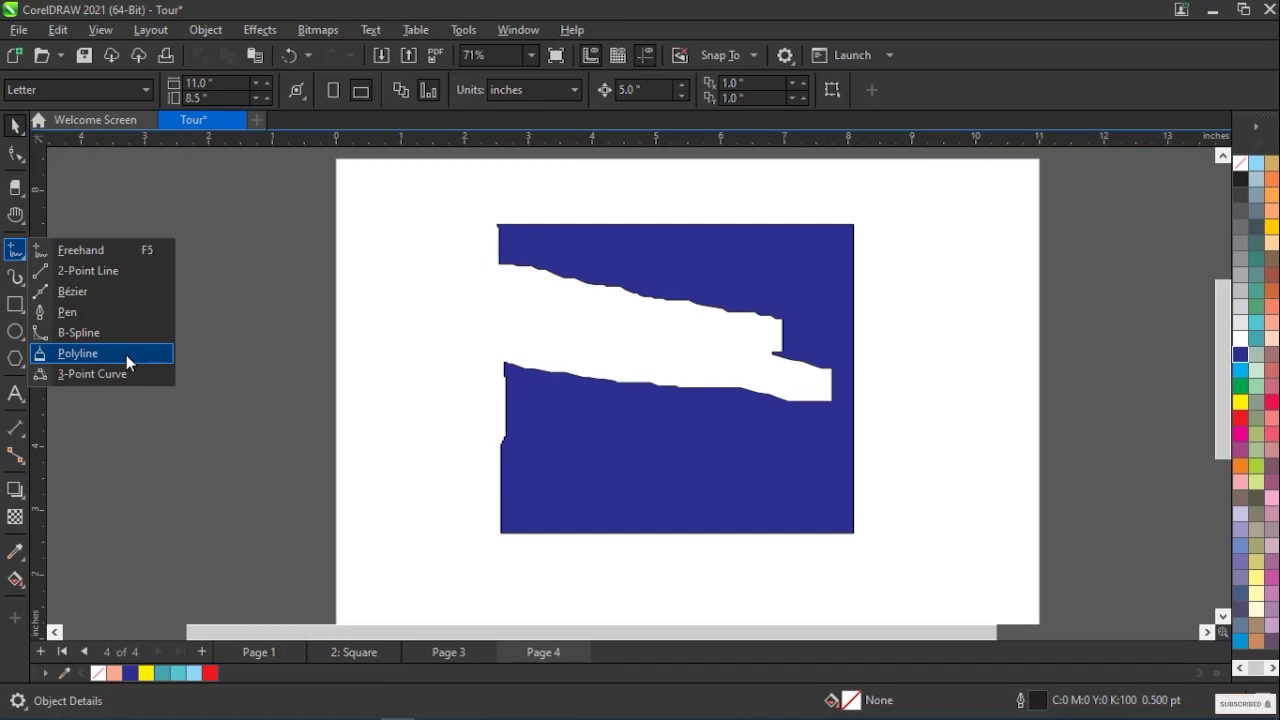
{"action": "left_click", "coordinate": [118, 251]}
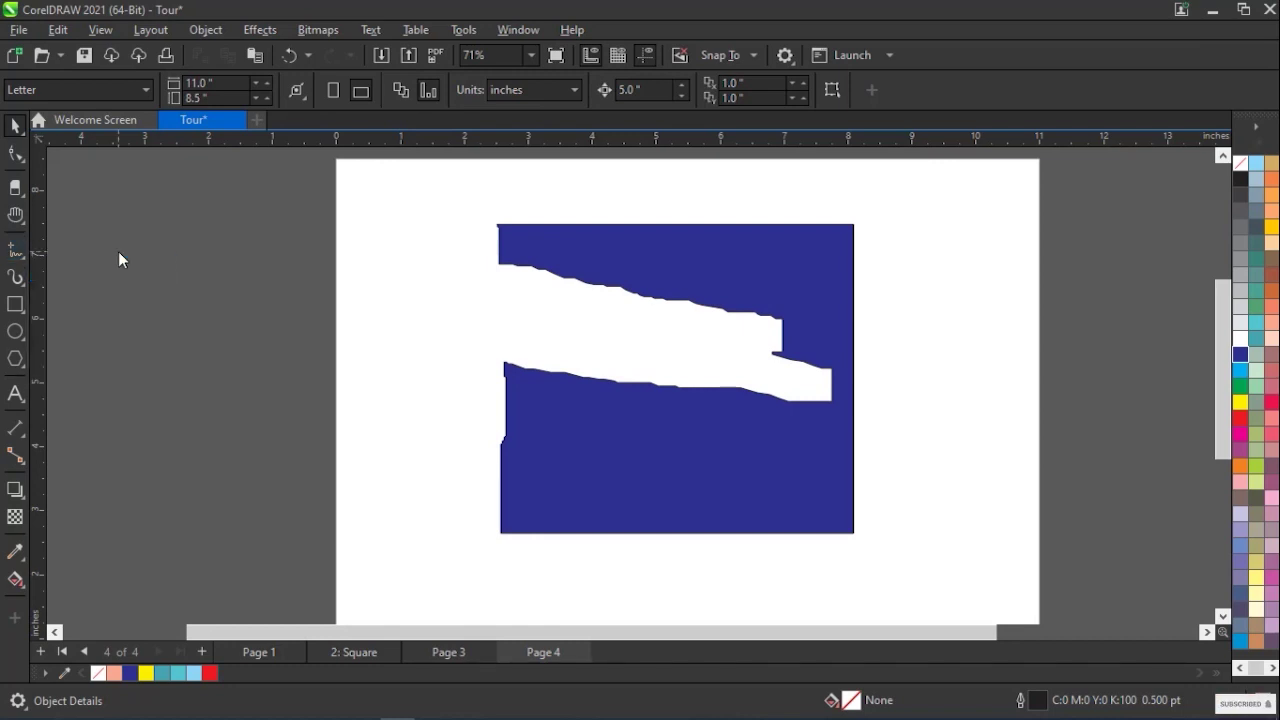
{"action": "left_click", "coordinate": [15, 125]}
{"action": "left_click", "coordinate": [737, 259]}
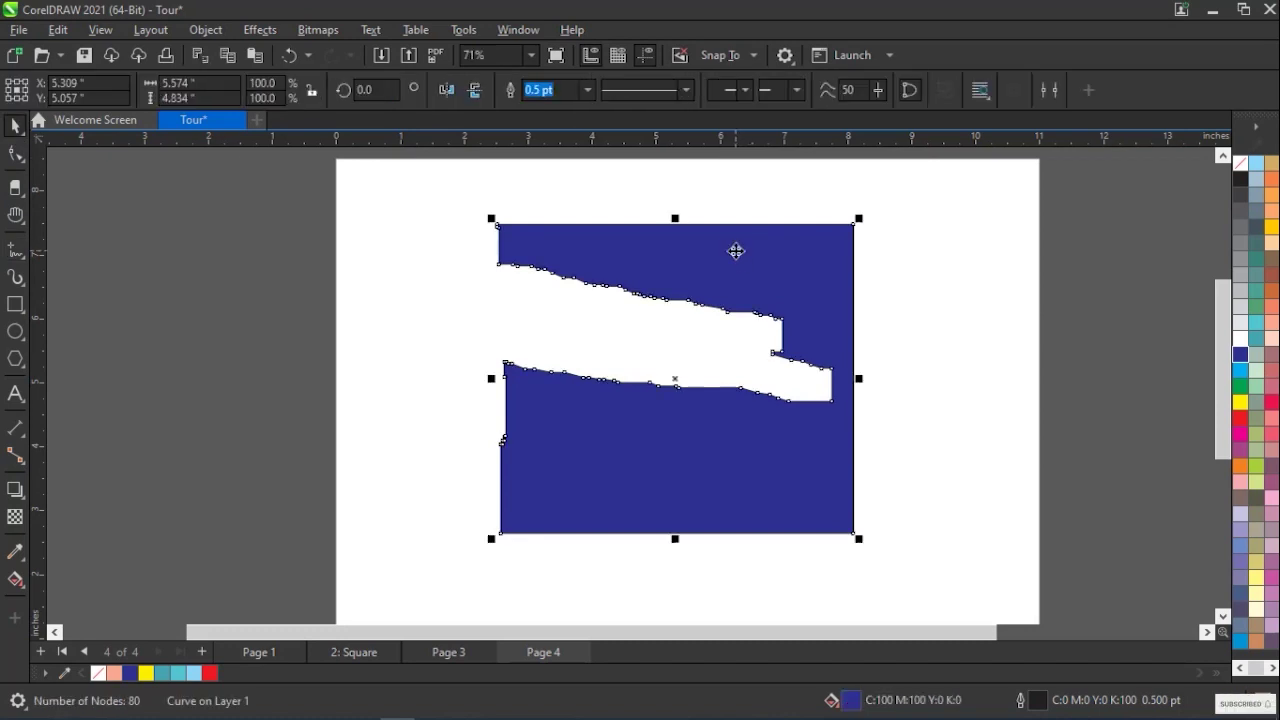
{"action": "key", "text": "Delete"}
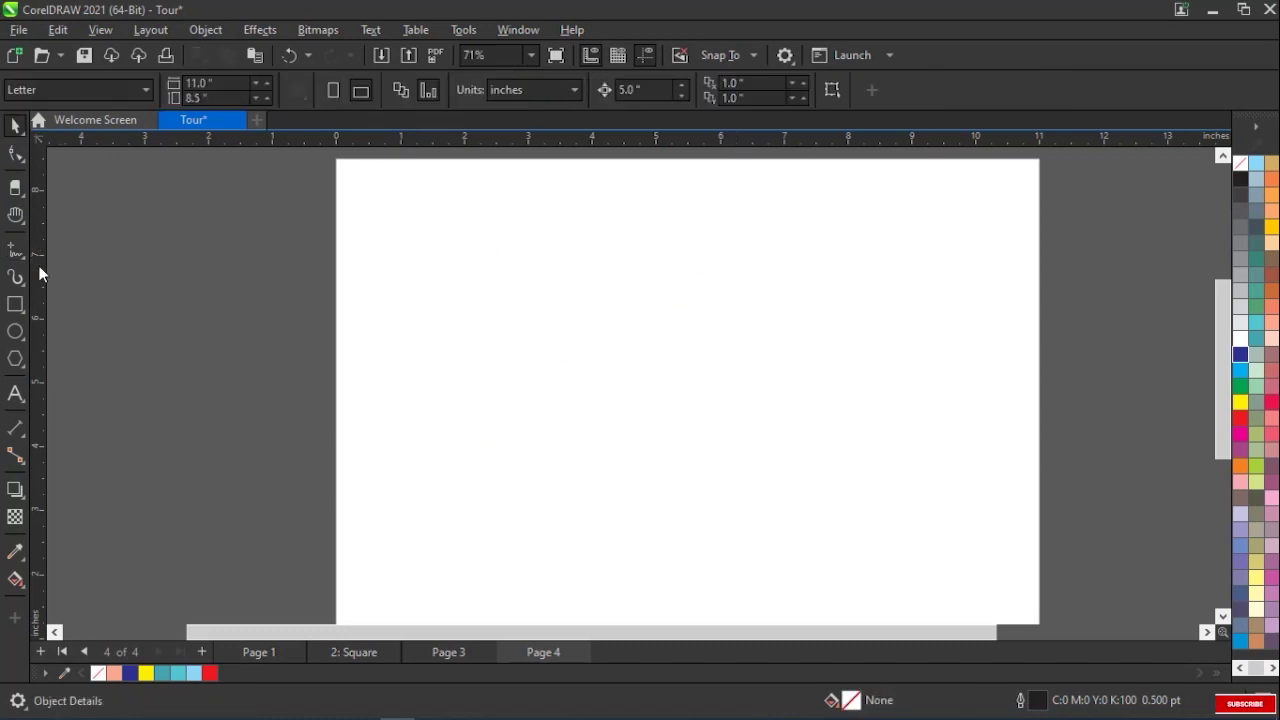
Draw a scalloped Freehand curve about 5.72 inches wide near the page's top and a straight horizontal line about 6.70 inches long below it.
{"action": "left_click", "coordinate": [14, 252]}
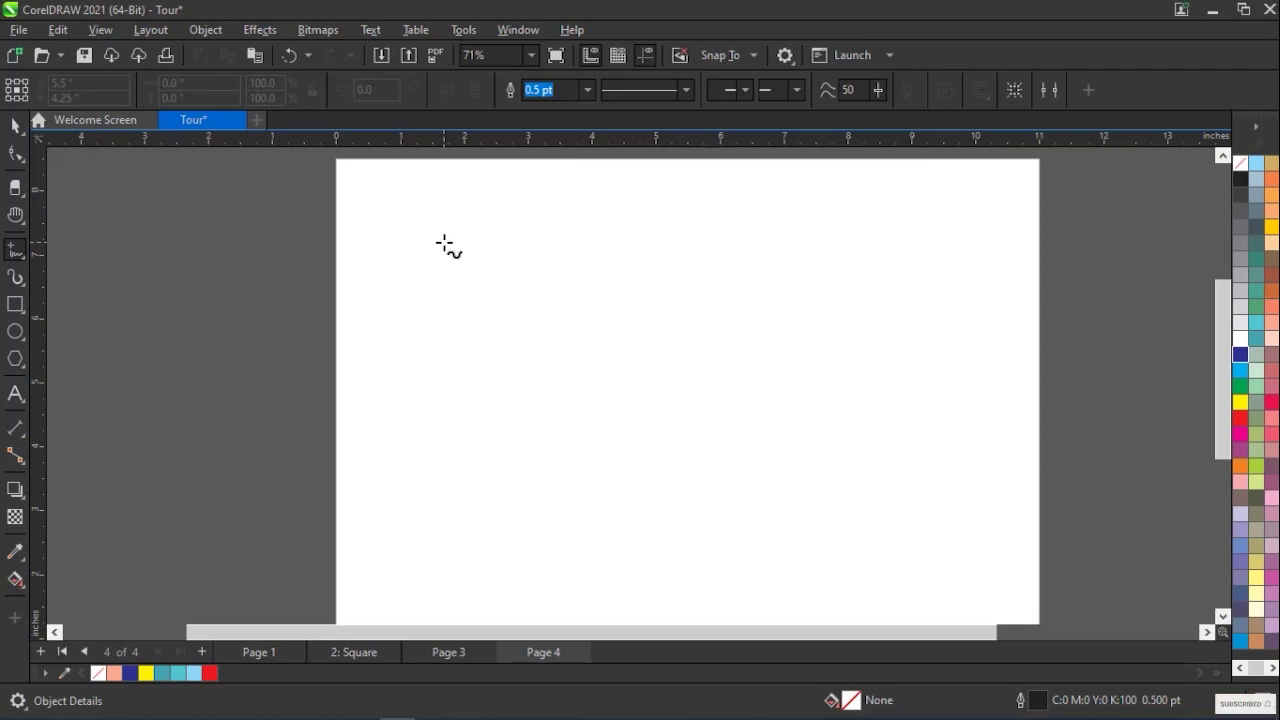
{"action": "mouse_move", "coordinate": [443, 247]}
{"action": "left_mouse_down"}
{"action": "mouse_move", "coordinate": [481, 207]}
{"action": "mouse_move", "coordinate": [510, 221]}
{"action": "mouse_move", "coordinate": [520, 248]}
{"action": "mouse_move", "coordinate": [535, 209]}
{"action": "mouse_move", "coordinate": [551, 207]}
{"action": "mouse_move", "coordinate": [587, 250]}
{"action": "mouse_move", "coordinate": [613, 220]}
{"action": "mouse_move", "coordinate": [633, 226]}
{"action": "mouse_move", "coordinate": [643, 256]}
{"action": "mouse_move", "coordinate": [662, 212]}
{"action": "mouse_move", "coordinate": [702, 218]}
{"action": "mouse_move", "coordinate": [721, 259]}
{"action": "mouse_move", "coordinate": [724, 223]}
{"action": "mouse_move", "coordinate": [793, 215]}
{"action": "mouse_move", "coordinate": [810, 257]}
{"action": "left_mouse_up"}
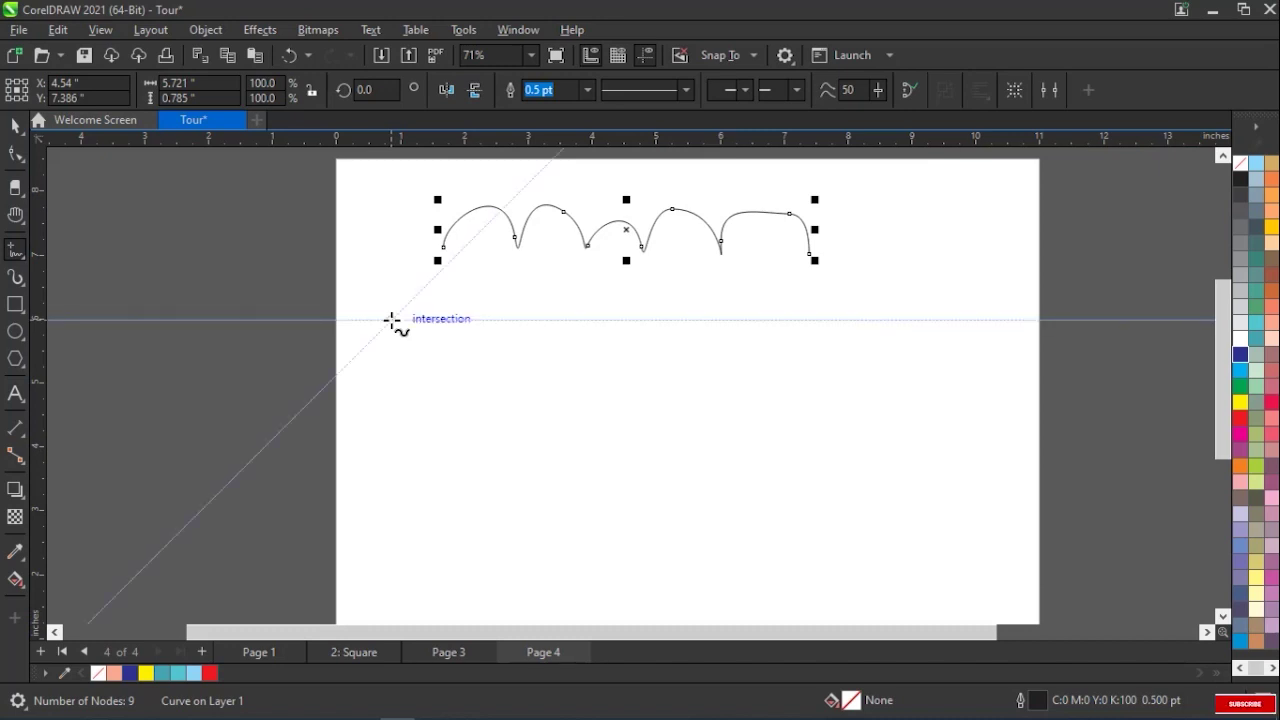
{"action": "left_click", "coordinate": [392, 320]}
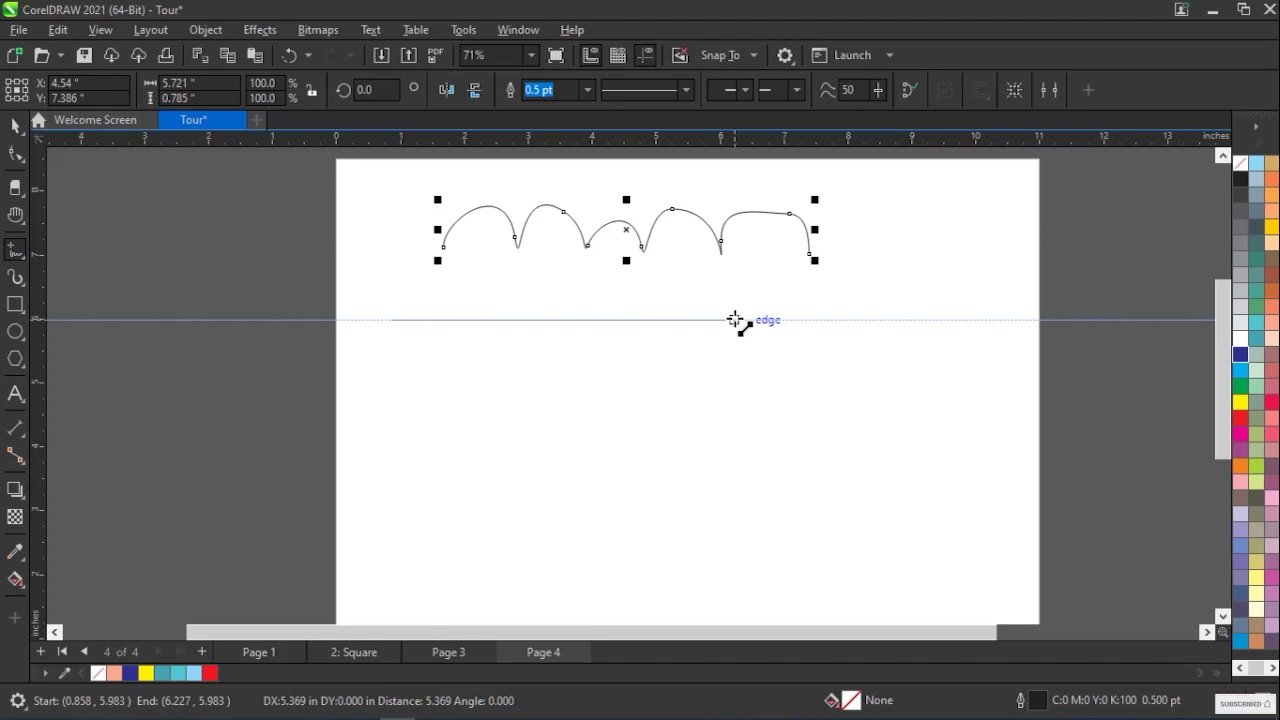
{"action": "mouse_move", "coordinate": [735, 320]}
{"action": "left_mouse_down"}
{"action": "mouse_move", "coordinate": [855, 321]}
{"action": "mouse_move", "coordinate": [871, 346]}
{"action": "mouse_move", "coordinate": [874, 289]}
{"action": "mouse_move", "coordinate": [880, 363]}
{"action": "mouse_move", "coordinate": [880, 320]}
{"action": "mouse_move", "coordinate": [717, 311]}
{"action": "mouse_move", "coordinate": [816, 322]}
{"action": "left_mouse_up"}
{"action": "left_click_drag", "start_coordinate": [816, 321], "coordinate": [820, 320]}
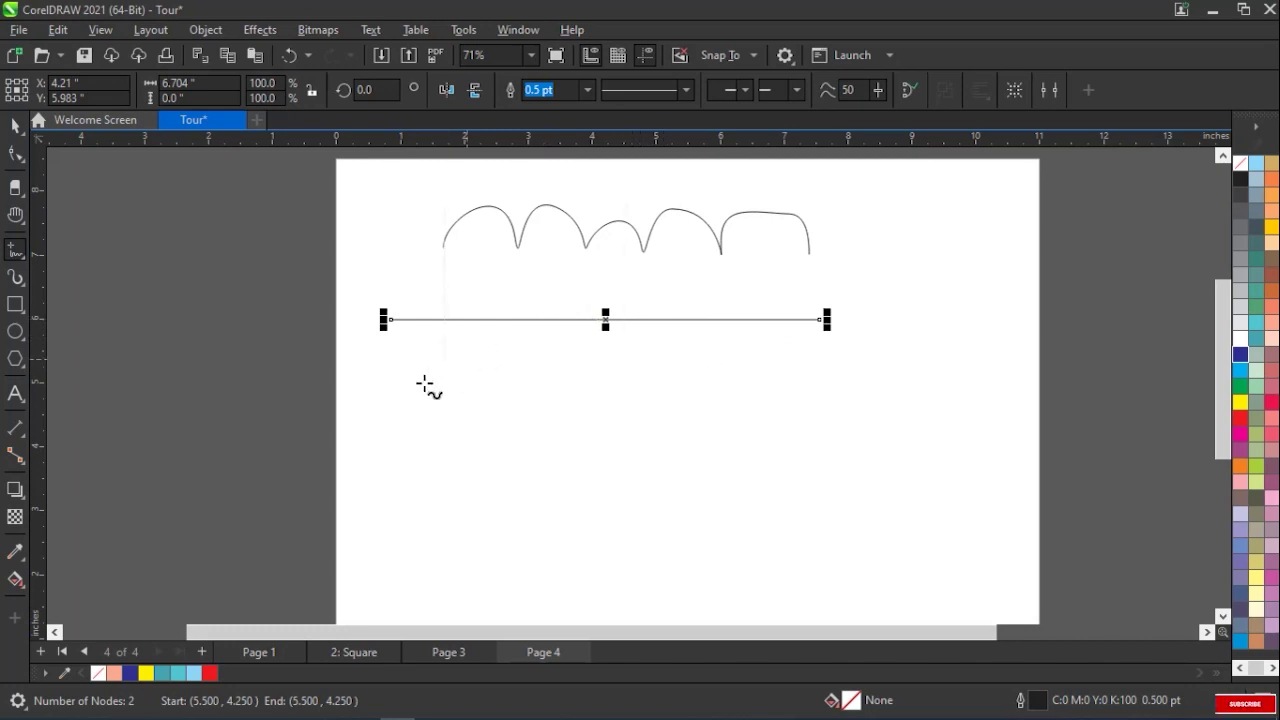
Draw a straight vertical Freehand line about 3.76 inches long through the left end of the horizontal line.
{"action": "left_click", "coordinate": [396, 420]}
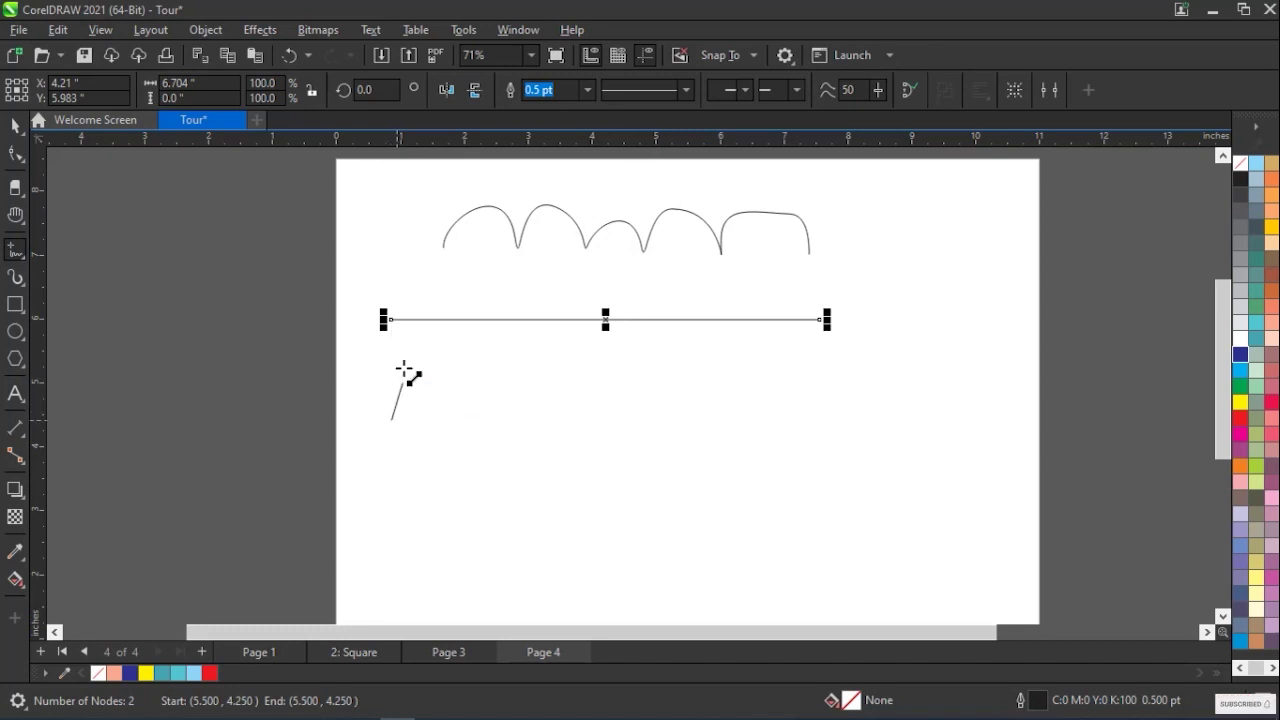
{"action": "left_click_drag", "start_coordinate": [377, 229], "coordinate": [390, 218]}
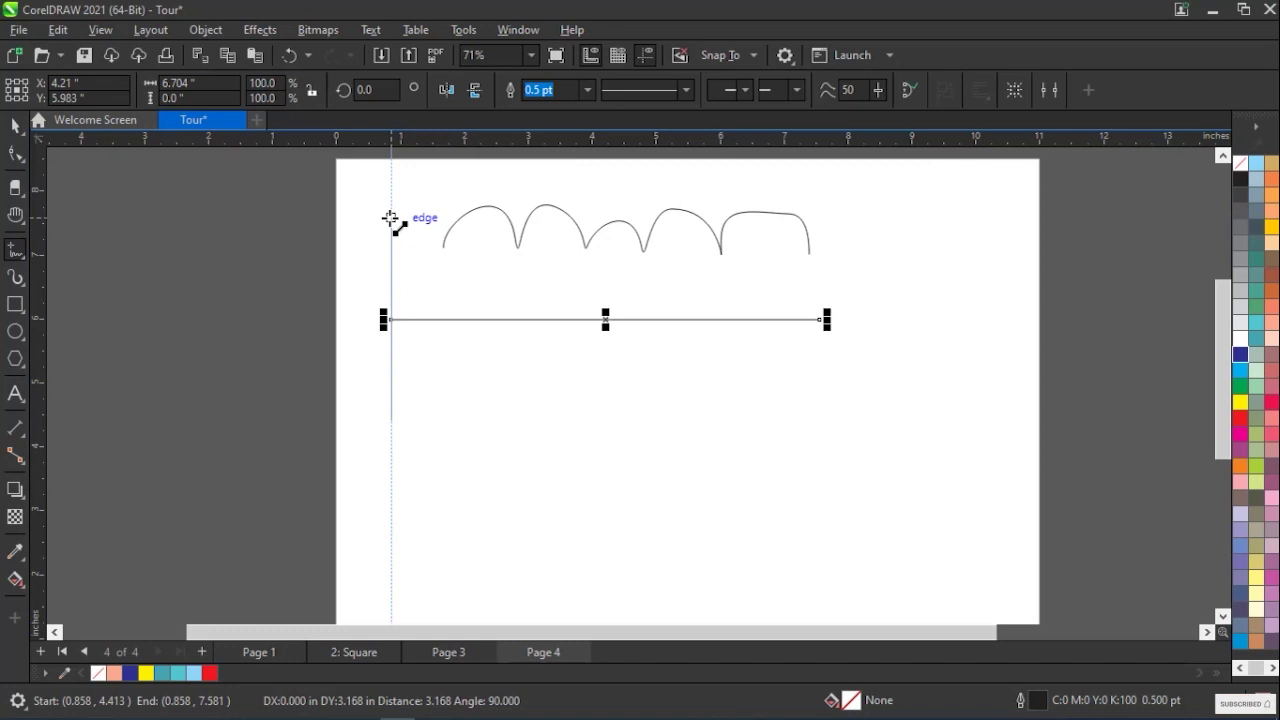
{"action": "mouse_move", "coordinate": [391, 218]}
{"action": "left_mouse_down"}
{"action": "mouse_move", "coordinate": [391, 185]}
{"action": "mouse_move", "coordinate": [450, 182]}
{"action": "mouse_move", "coordinate": [486, 209]}
{"action": "mouse_move", "coordinate": [380, 194]}
{"action": "mouse_move", "coordinate": [406, 210]}
{"action": "left_mouse_up"}
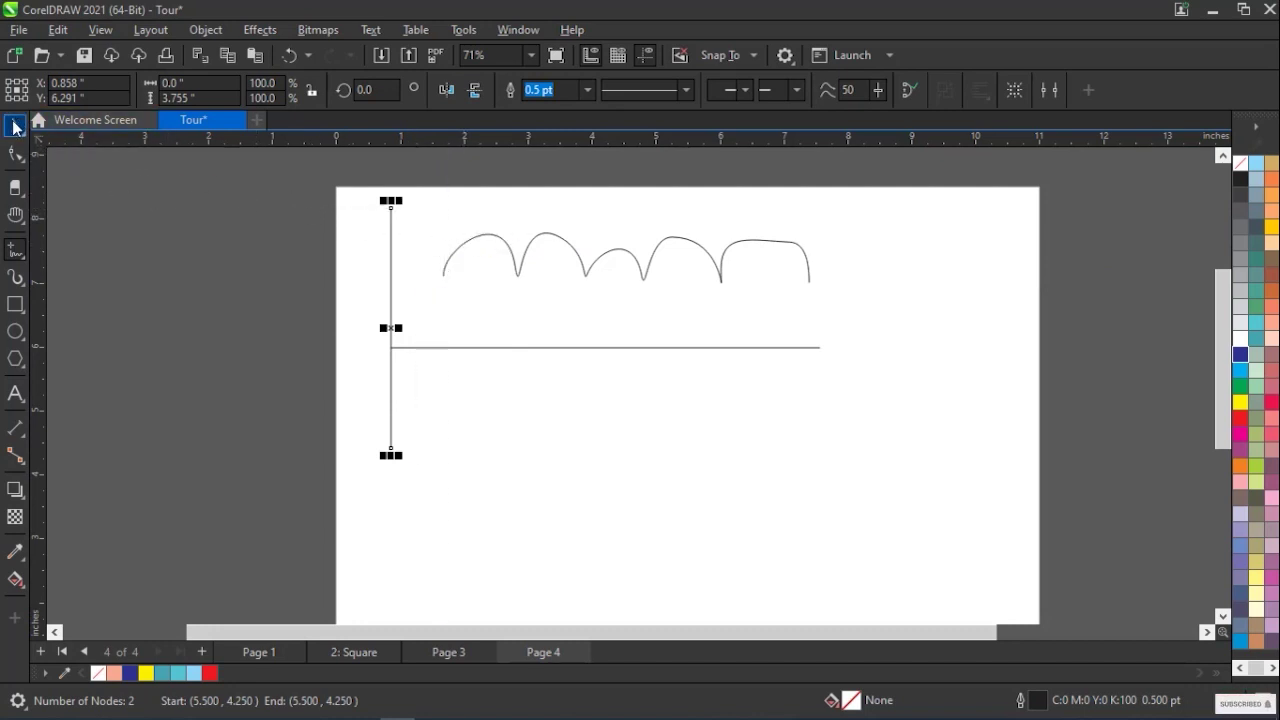
Move the scalloped curve onto the horizontal line, starting at the vertical line, and set its outline width to 4.0 pt.
{"action": "key", "text": "space"}
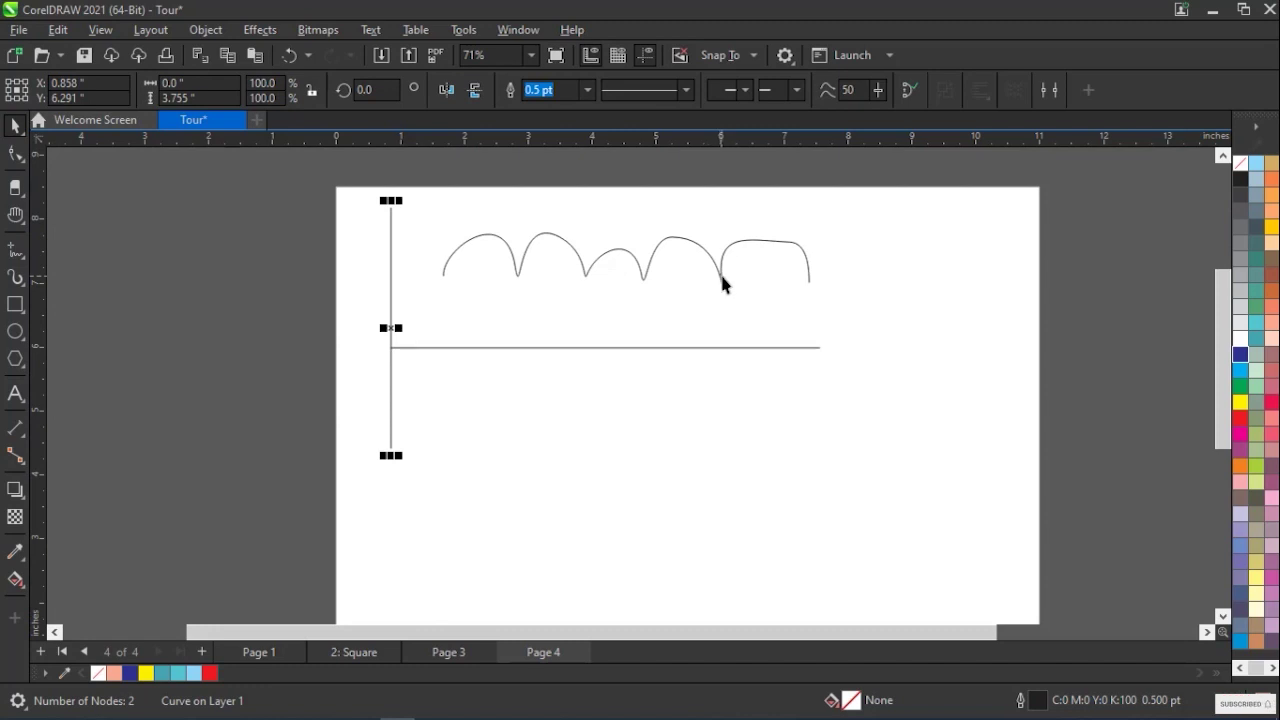
{"action": "left_click", "coordinate": [722, 279]}
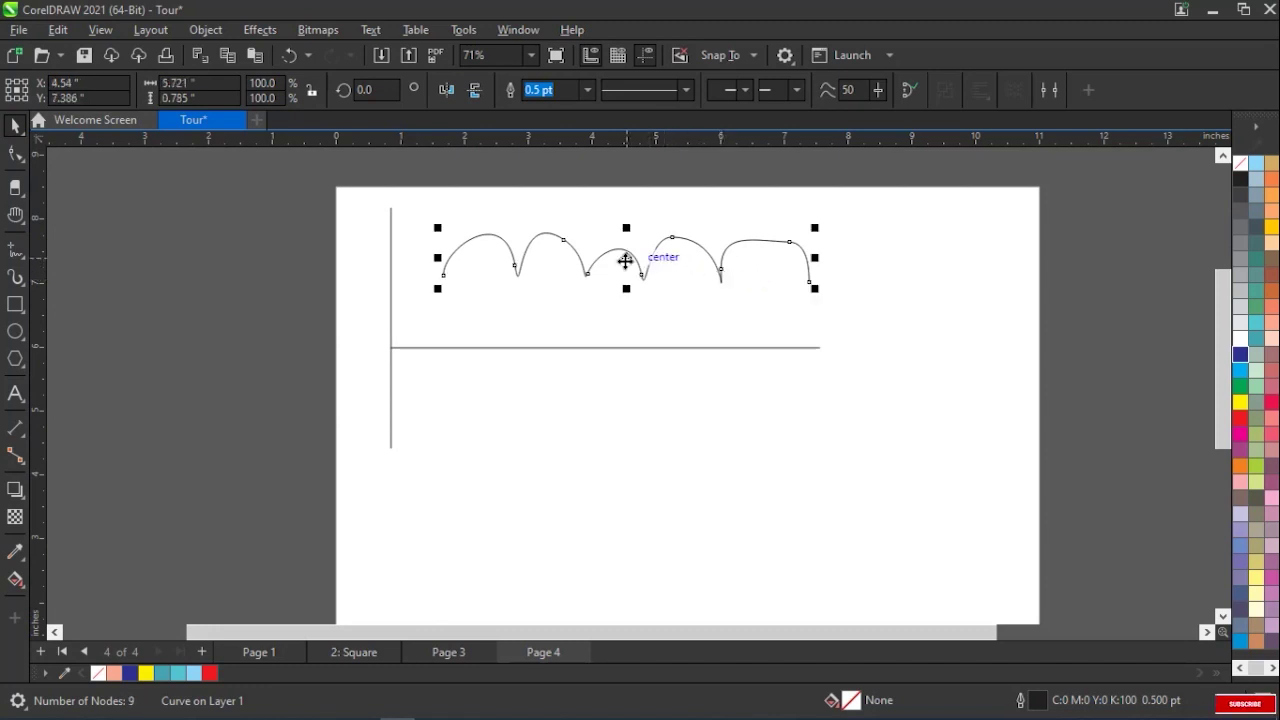
{"action": "left_click_drag", "start_coordinate": [626, 259], "coordinate": [578, 343]}
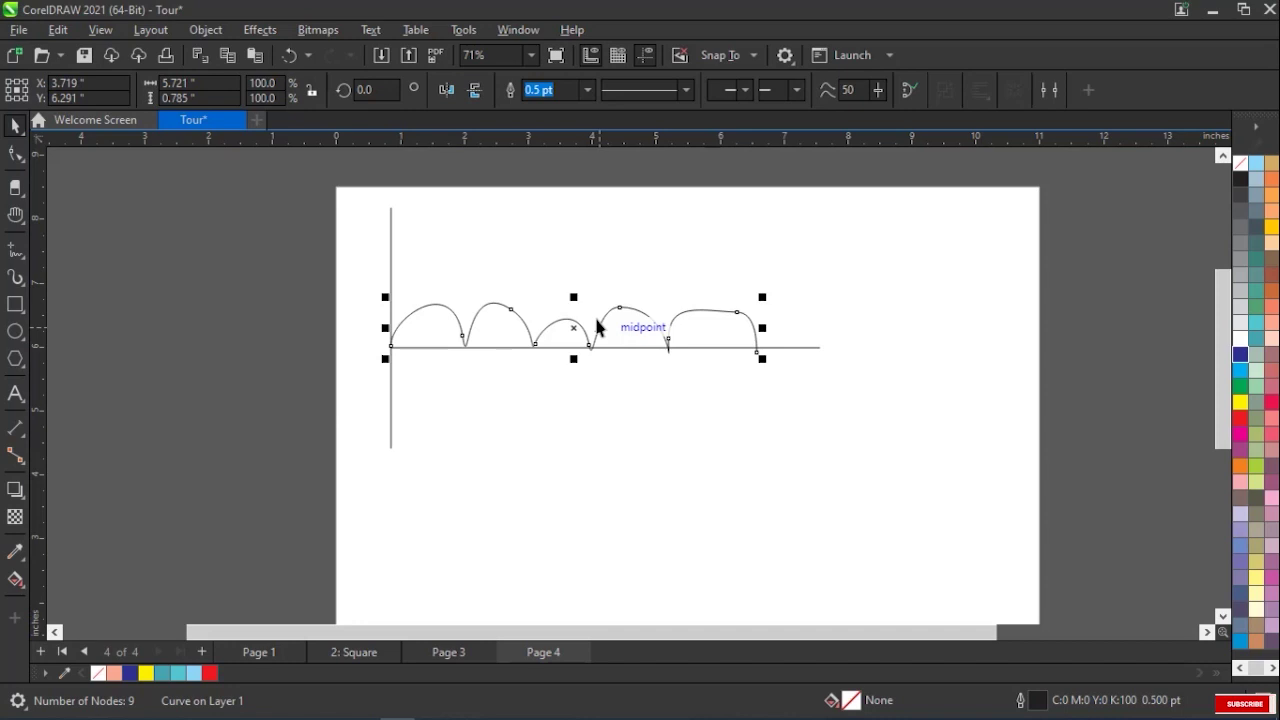
{"action": "left_click", "coordinate": [589, 90]}
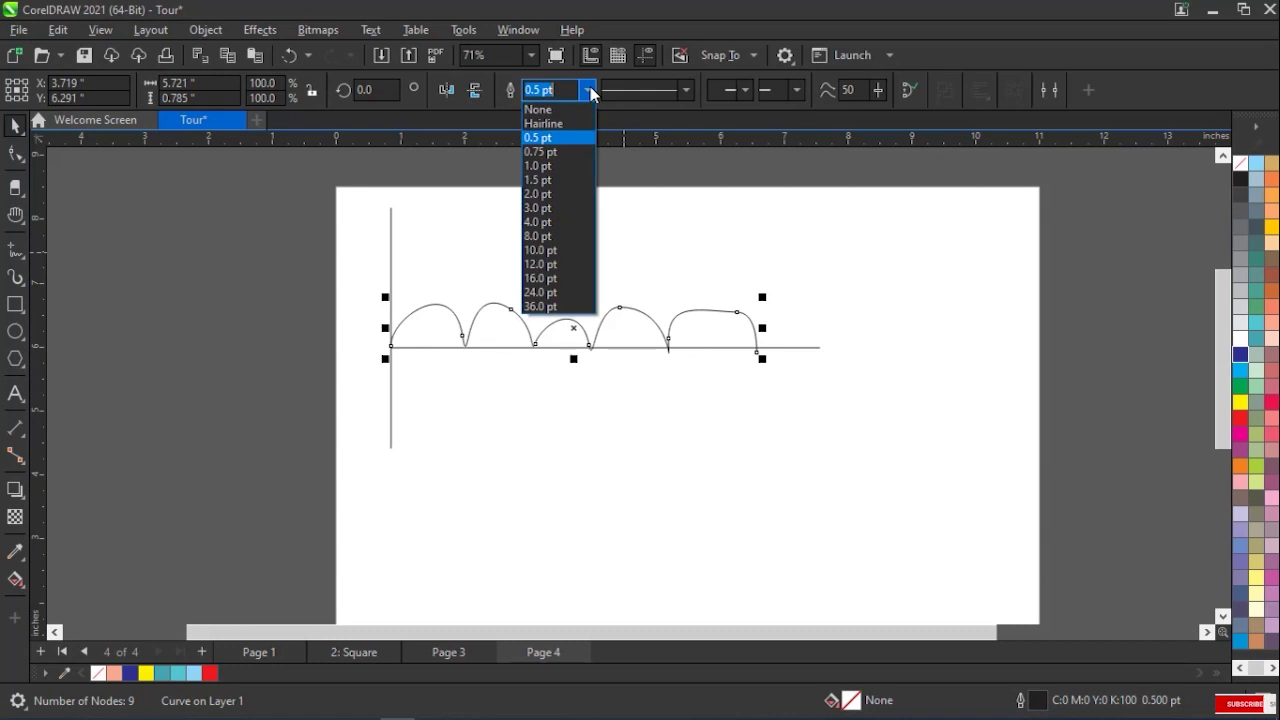
{"action": "left_click", "coordinate": [560, 222]}
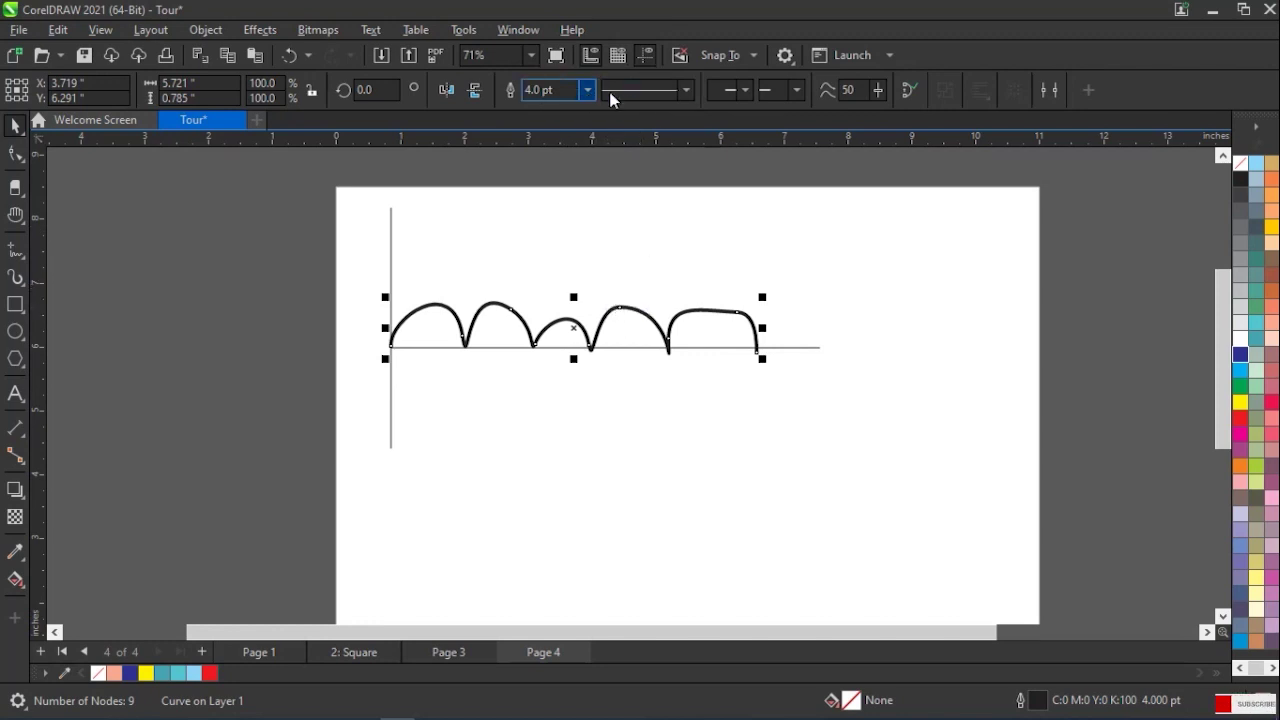
Apply a long-dash line style to the scalloped curve's outline.
{"action": "left_click", "coordinate": [687, 90]}
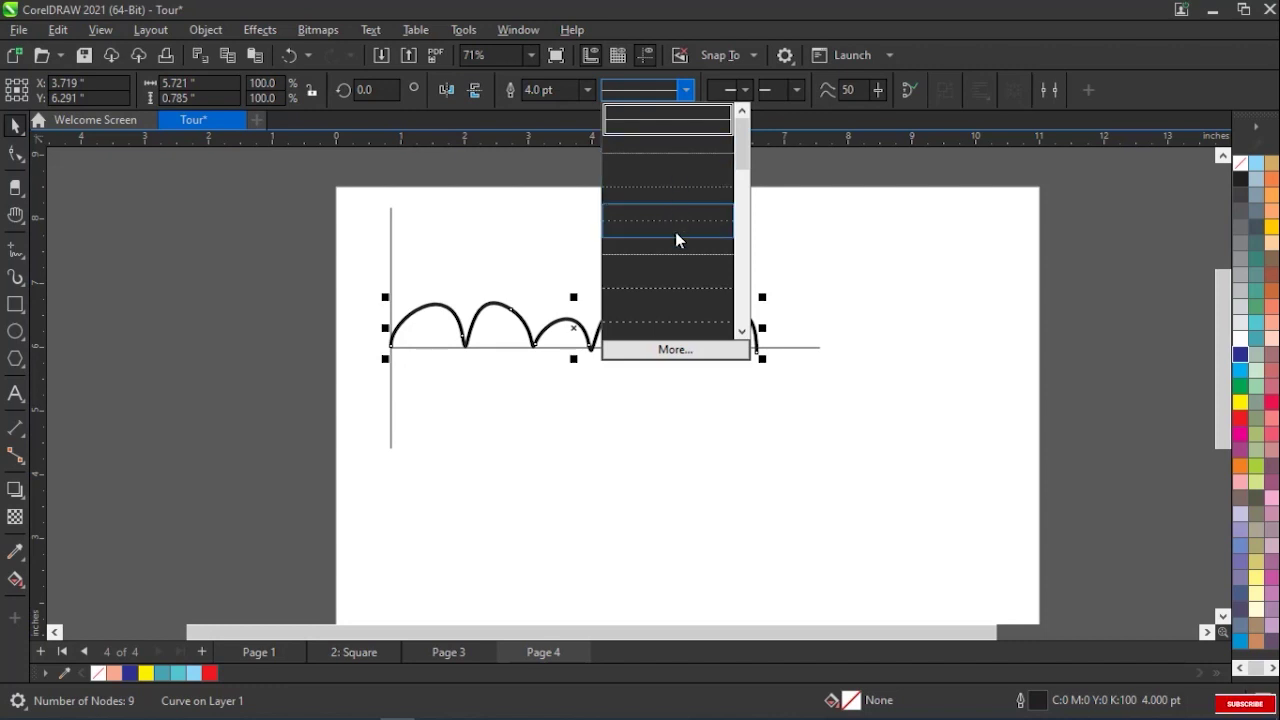
{"action": "left_click_drag", "start_coordinate": [737, 165], "coordinate": [720, 200]}
{"action": "left_click", "coordinate": [716, 202]}
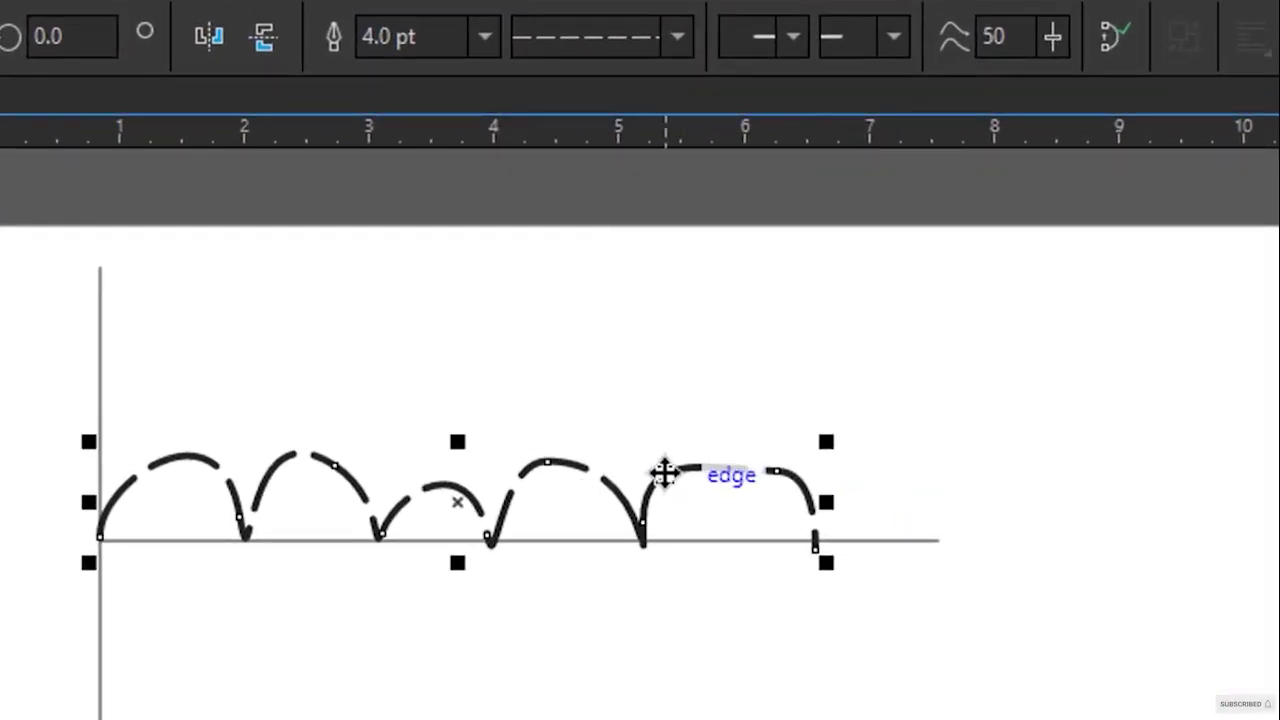
{"action": "left_click", "coordinate": [877, 363]}
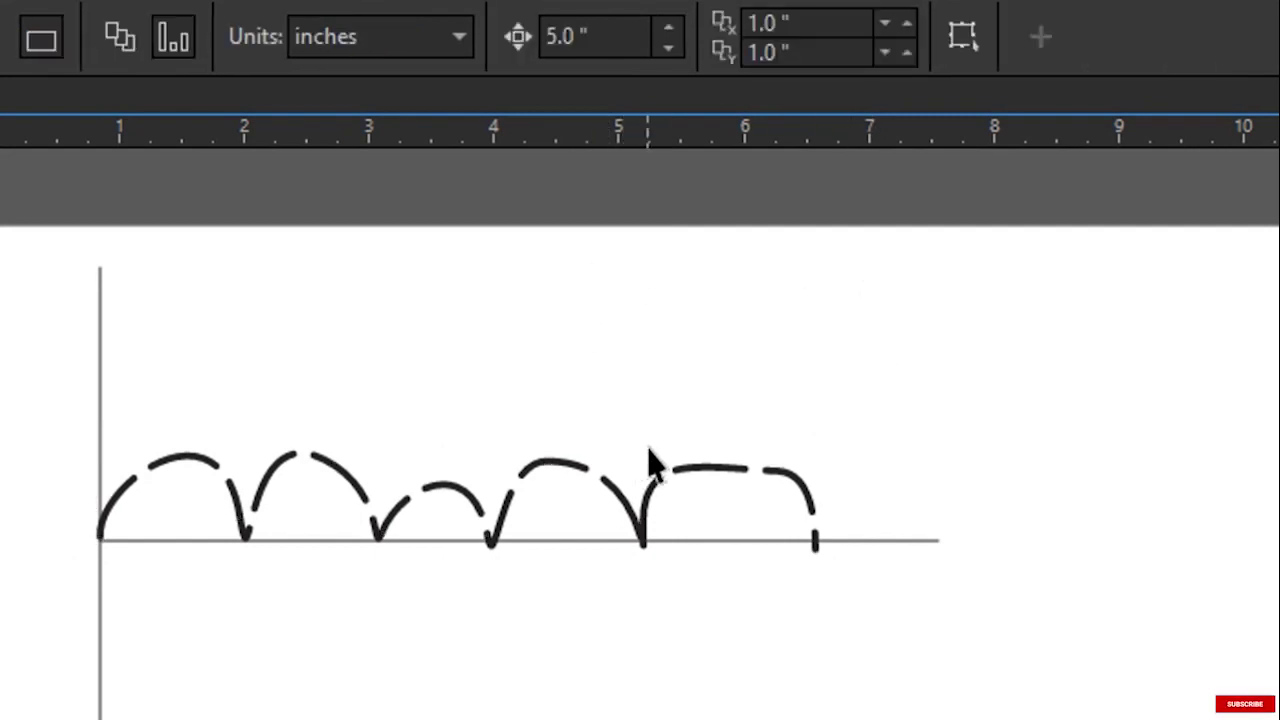
{"action": "left_click", "coordinate": [702, 476]}
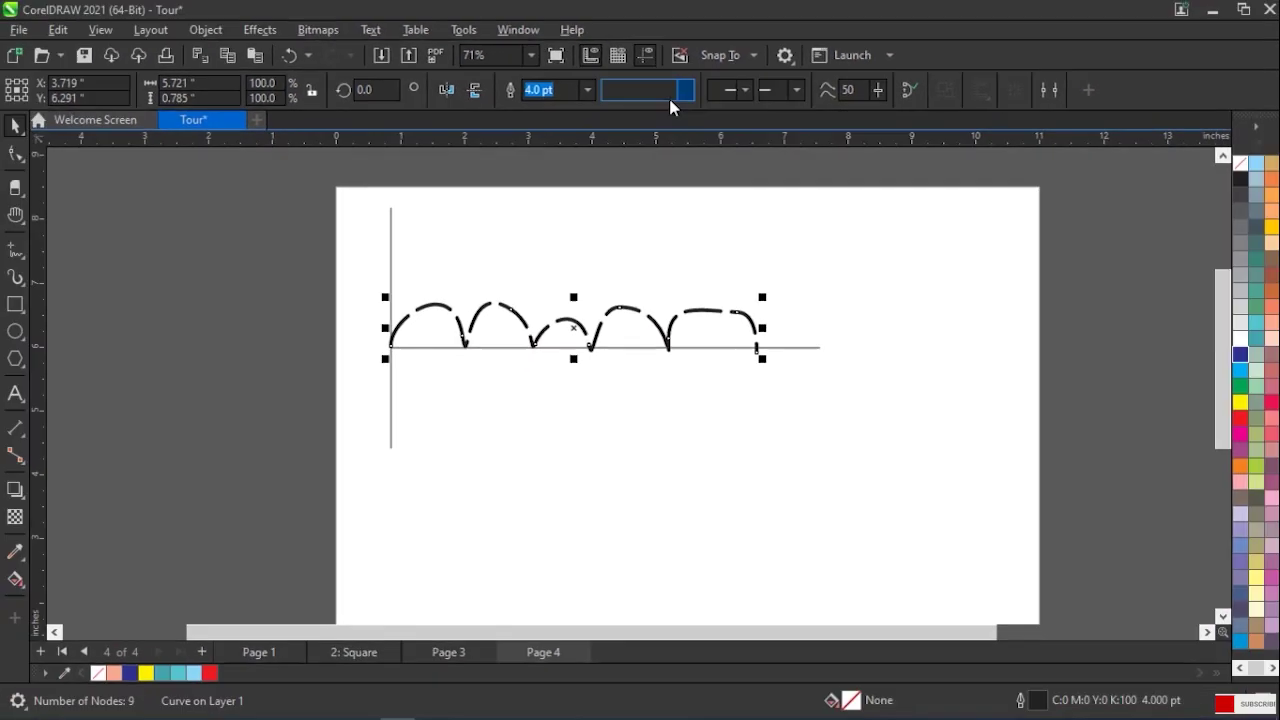
Set the scalloped curve's outline back to the solid line style.
{"action": "left_click", "coordinate": [686, 91]}
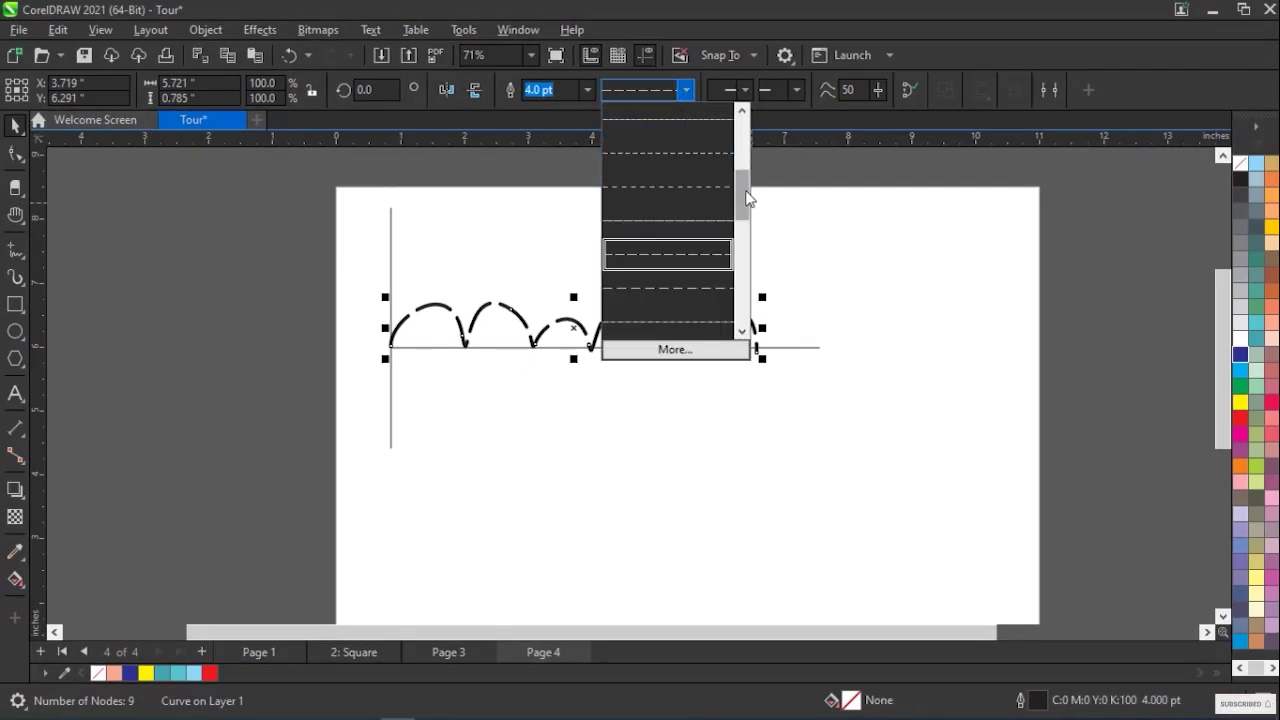
{"action": "left_click_drag", "start_coordinate": [748, 205], "coordinate": [752, 144]}
{"action": "left_click", "coordinate": [705, 120]}
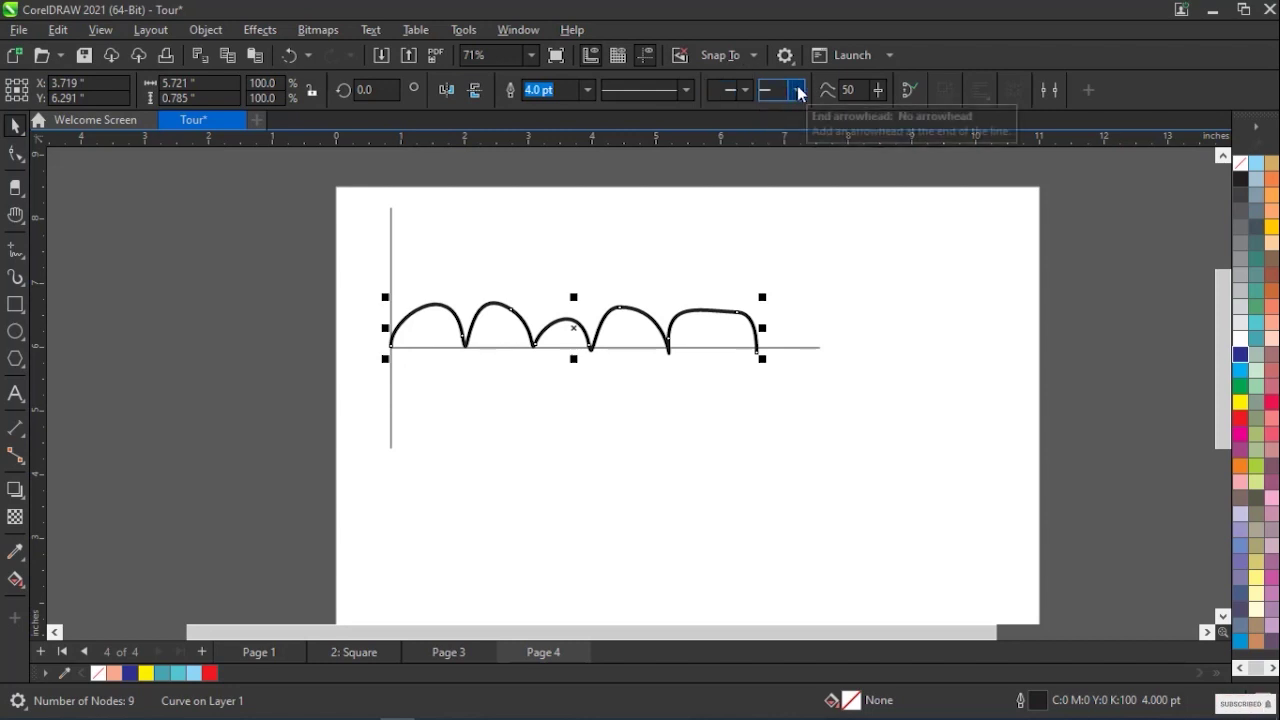
Add a solid triangular start arrowhead and a pentagon-shaped end arrowhead to the scalloped curve, and deselect it.
{"action": "left_click", "coordinate": [746, 89]}
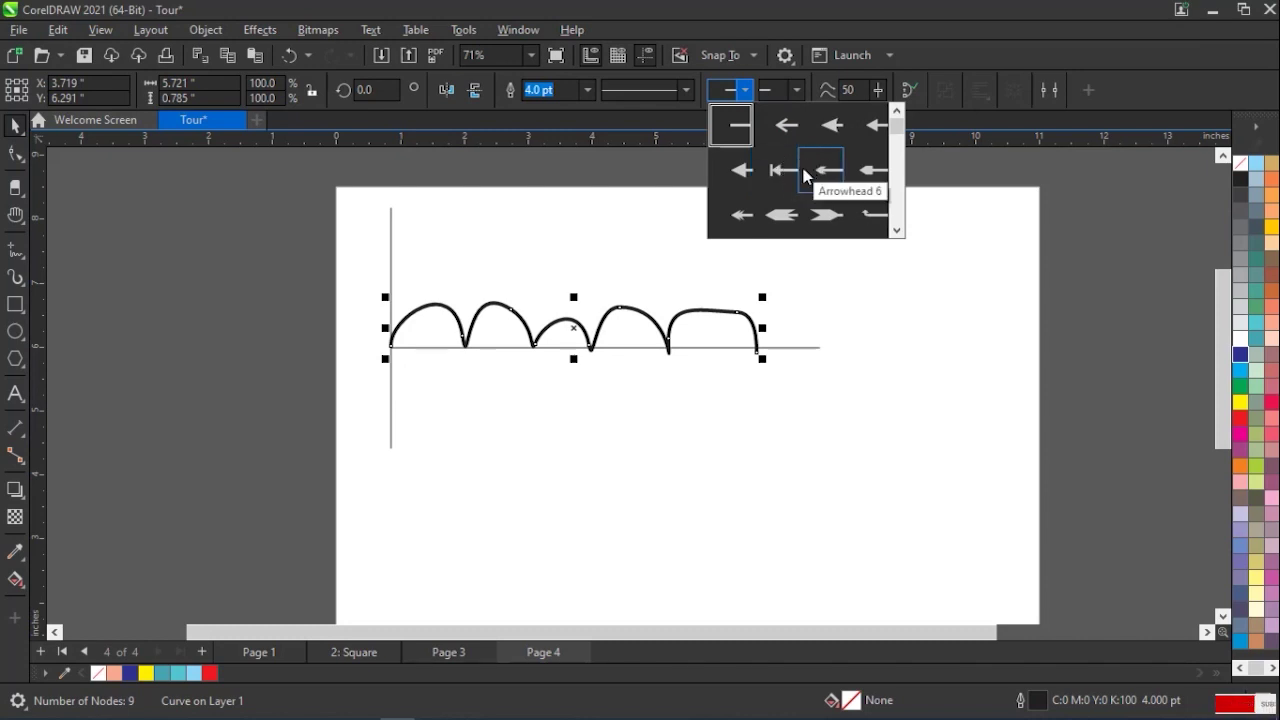
{"action": "left_click", "coordinate": [740, 172]}
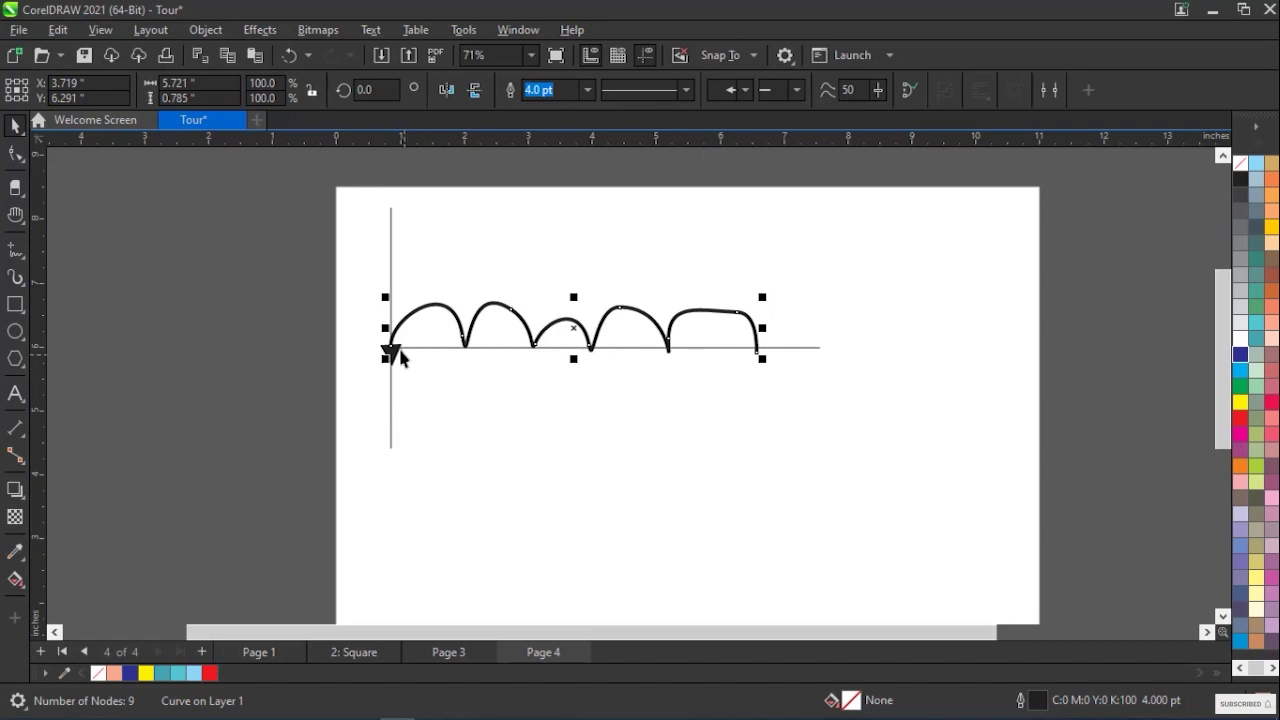
{"action": "scroll", "coordinate": [378, 348], "scroll_direction": "up", "scroll_amount": 3}
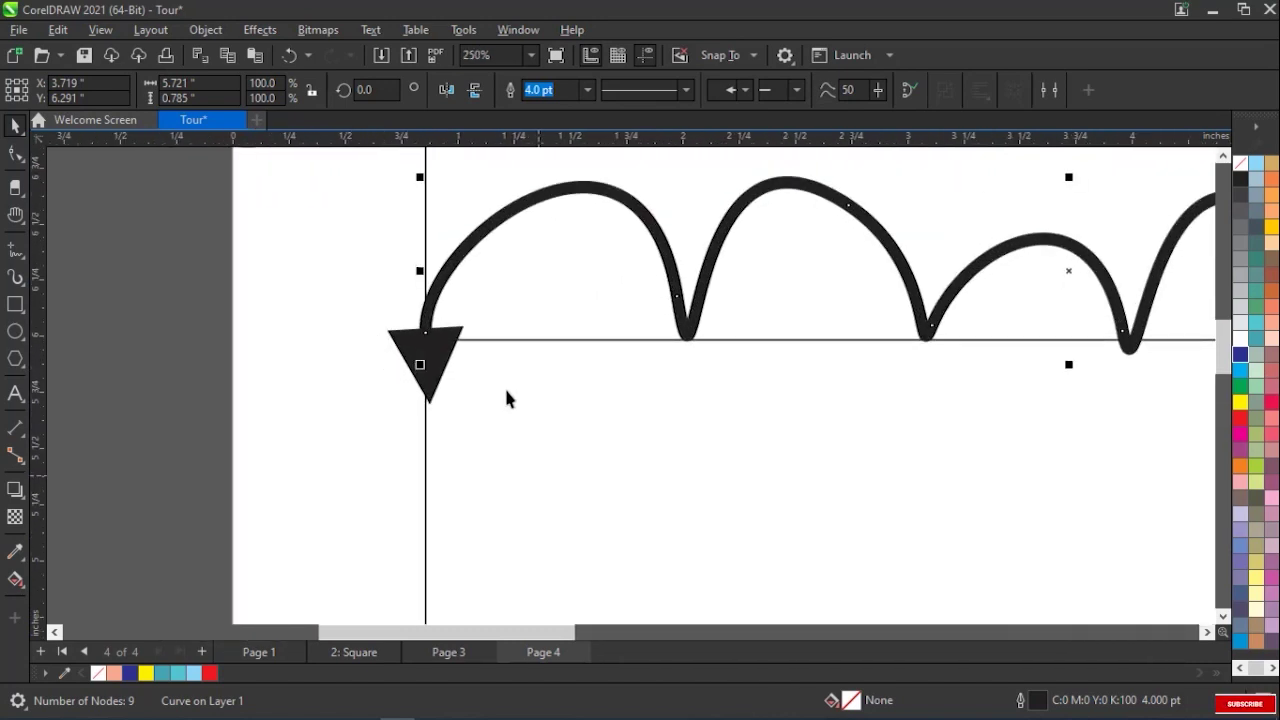
{"action": "scroll", "coordinate": [497, 337], "scroll_direction": "down", "scroll_amount": 2}
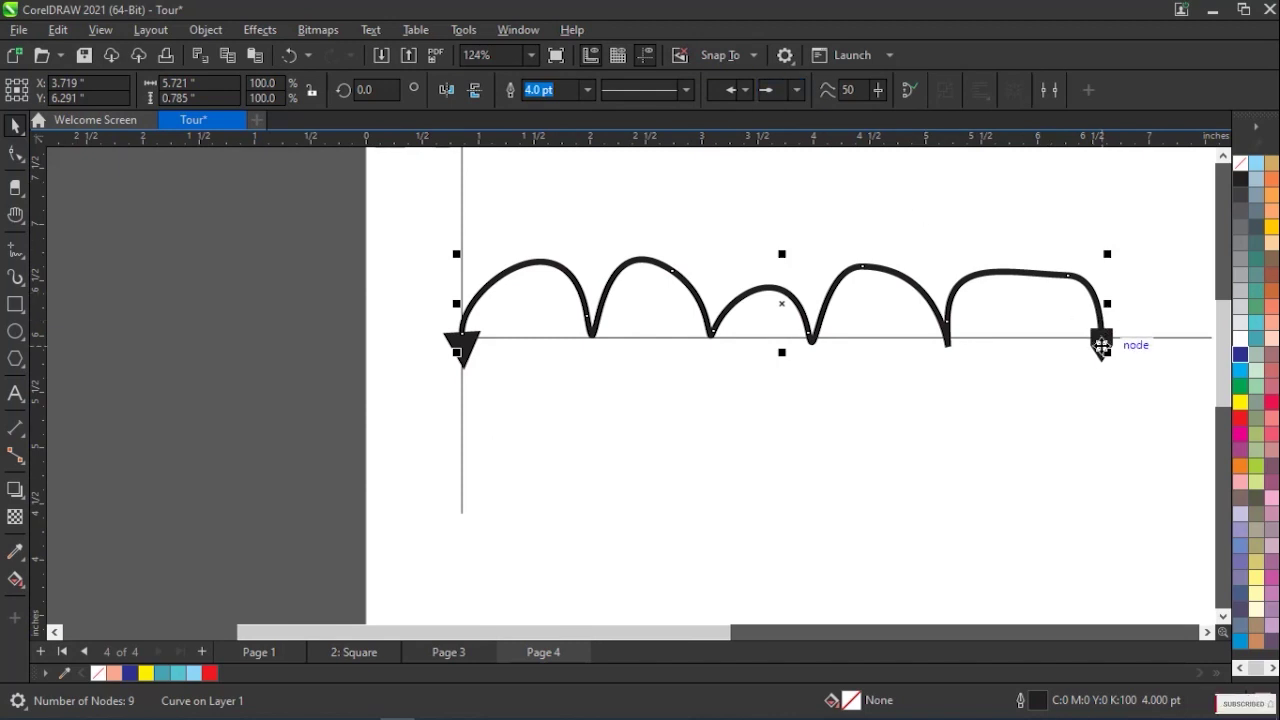
{"action": "scroll", "coordinate": [1101, 344], "scroll_direction": "up", "scroll_amount": 2}
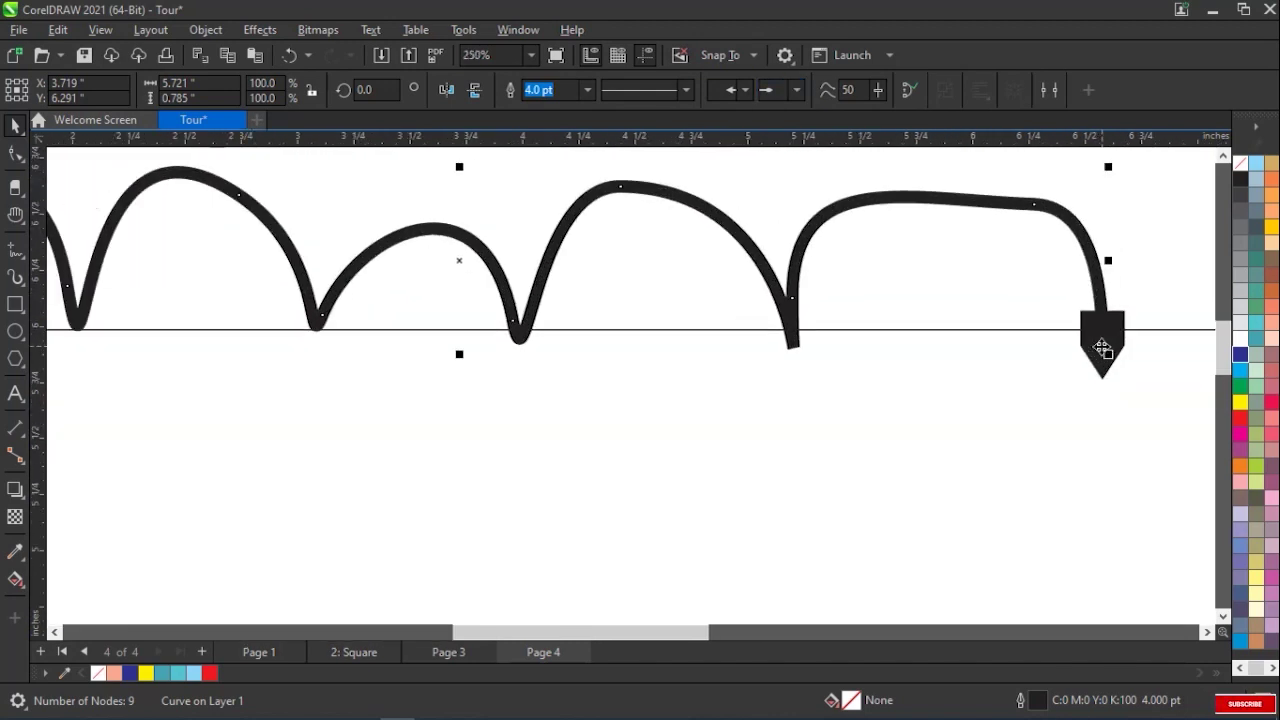
{"action": "scroll", "coordinate": [1101, 344], "scroll_direction": "down", "scroll_amount": 2}
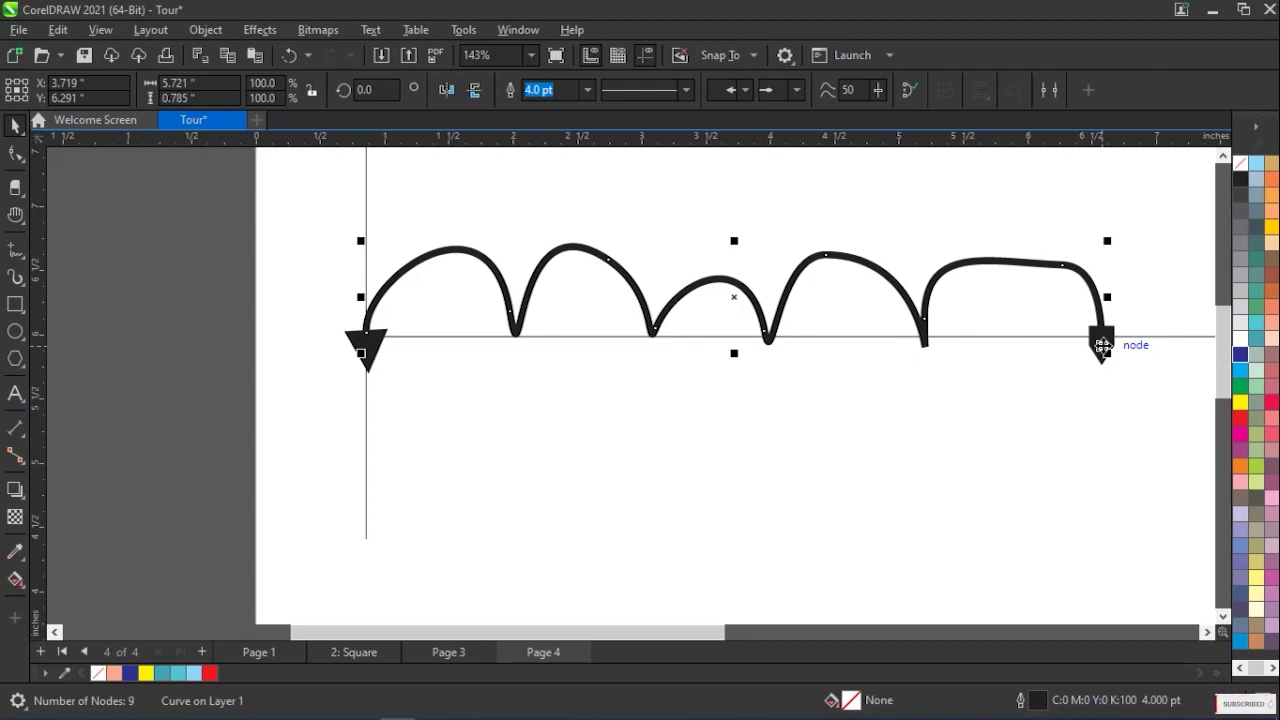
{"action": "scroll", "coordinate": [604, 284], "scroll_direction": "down", "scroll_amount": 3}
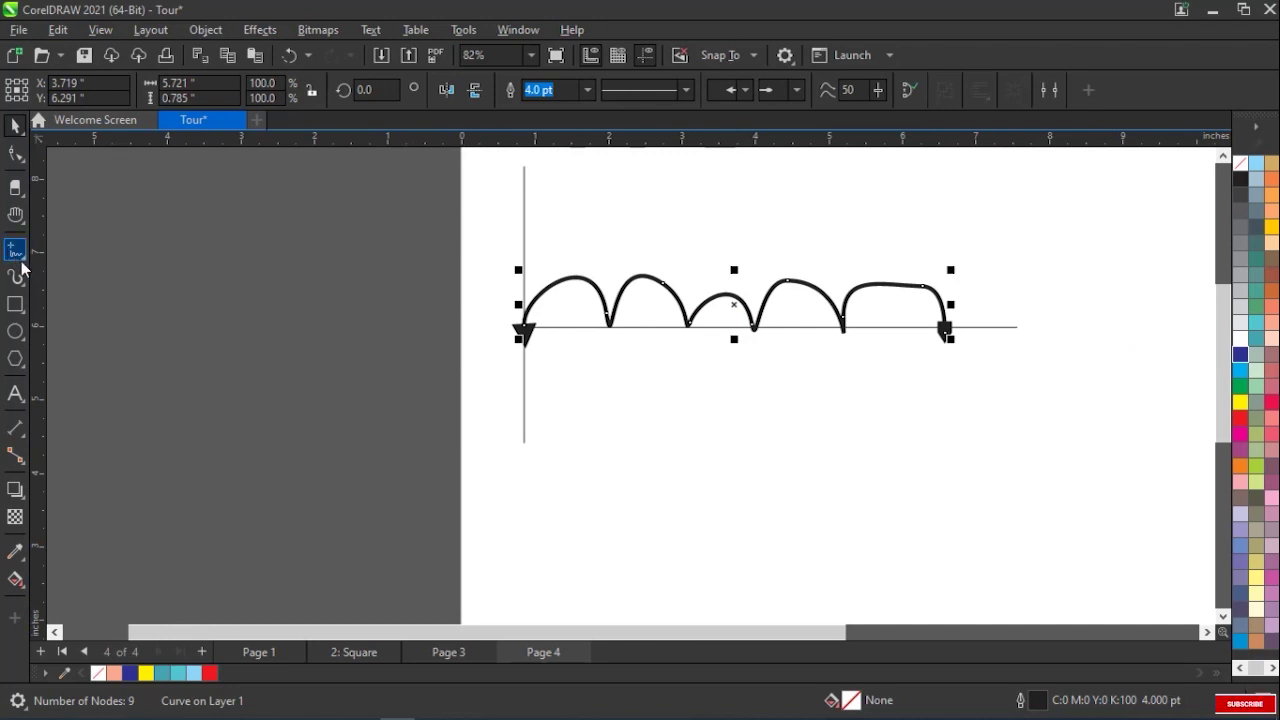
{"action": "scroll", "coordinate": [1180, 423], "scroll_direction": "down", "scroll_amount": 2}
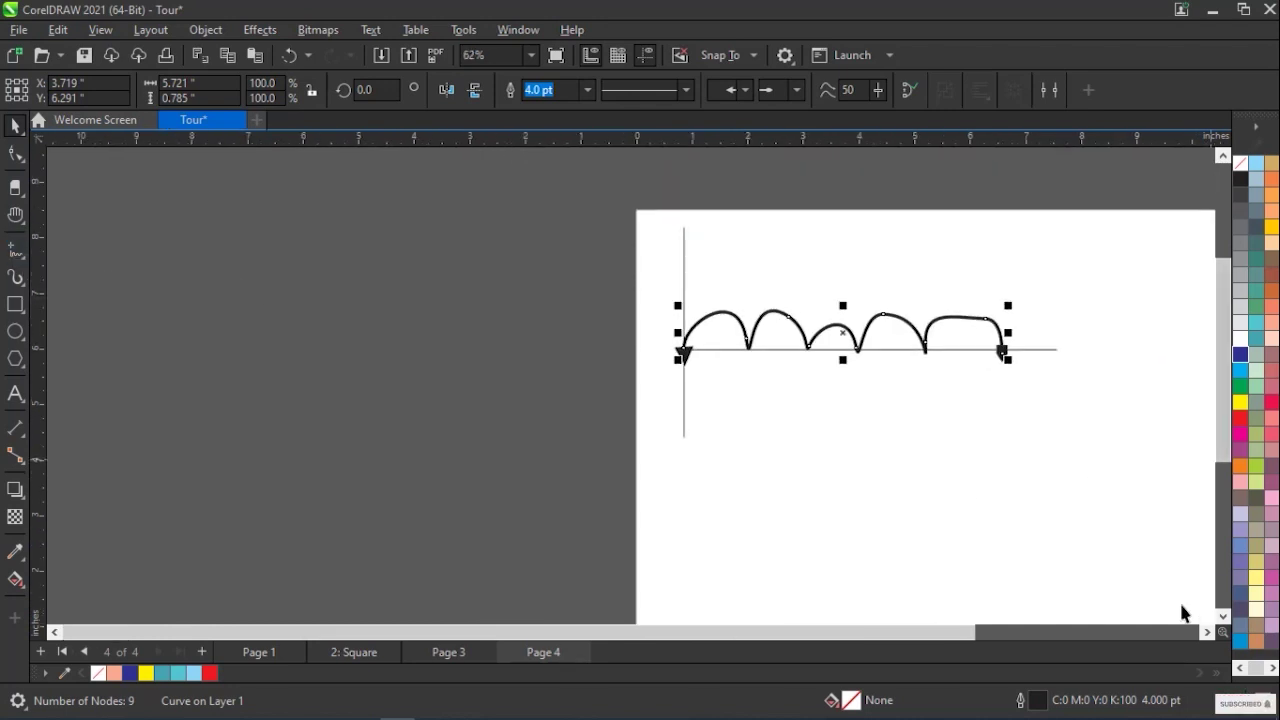
{"action": "left_click_drag", "start_coordinate": [923, 634], "coordinate": [946, 633]}
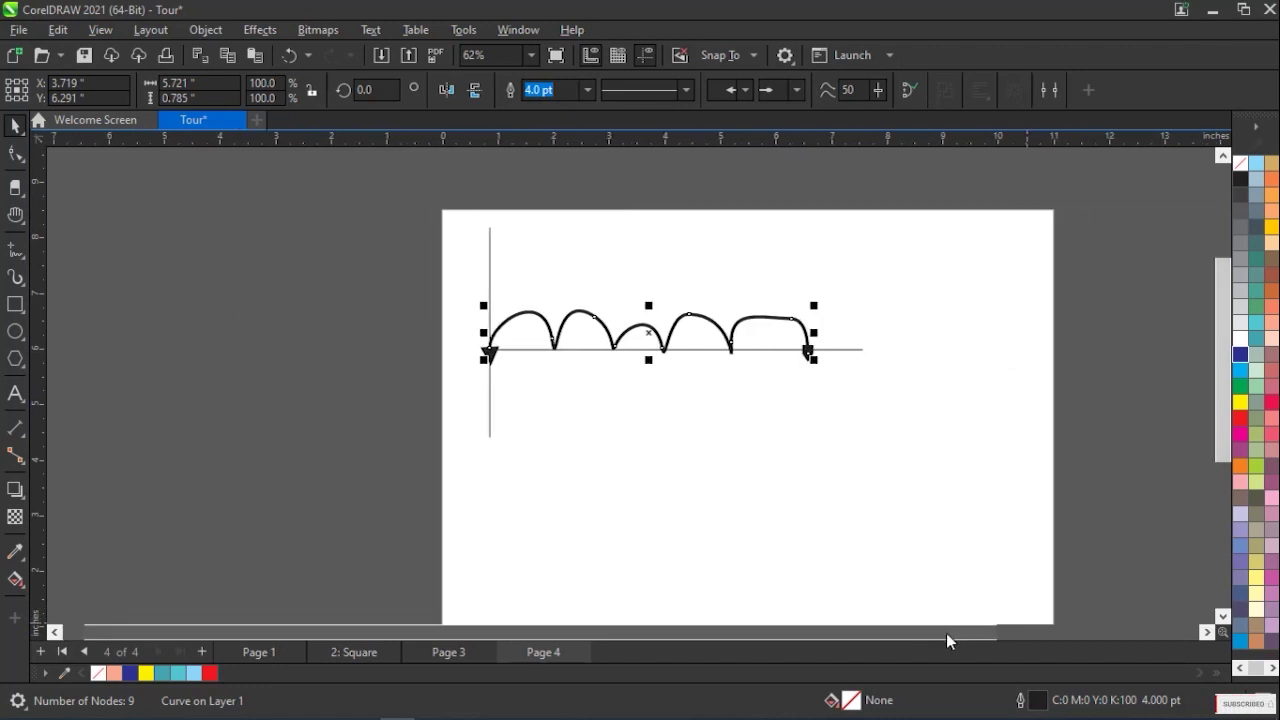
{"action": "scroll", "coordinate": [1216, 411], "scroll_direction": "right", "scroll_amount": 1}
{"action": "scroll", "coordinate": [1218, 418], "scroll_direction": "right", "scroll_amount": 2}
{"action": "key", "text": "Escape"}
Draw a horizontal 2-Point Line about 5.60 inches long below the scalloped curve and a slightly slanted line about 2.75 inches high crossing it.
{"action": "scroll", "coordinate": [1219, 390], "scroll_direction": "down", "scroll_amount": 1}
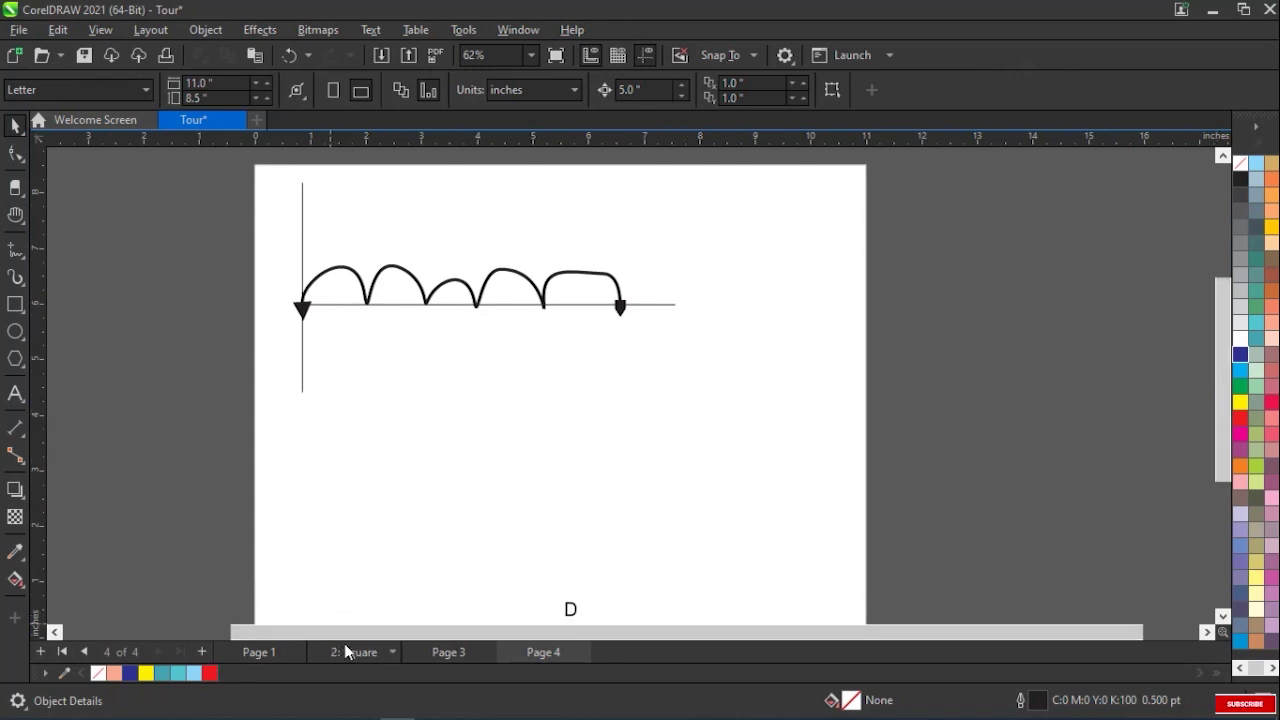
{"action": "left_click_drag", "start_coordinate": [344, 635], "coordinate": [337, 632]}
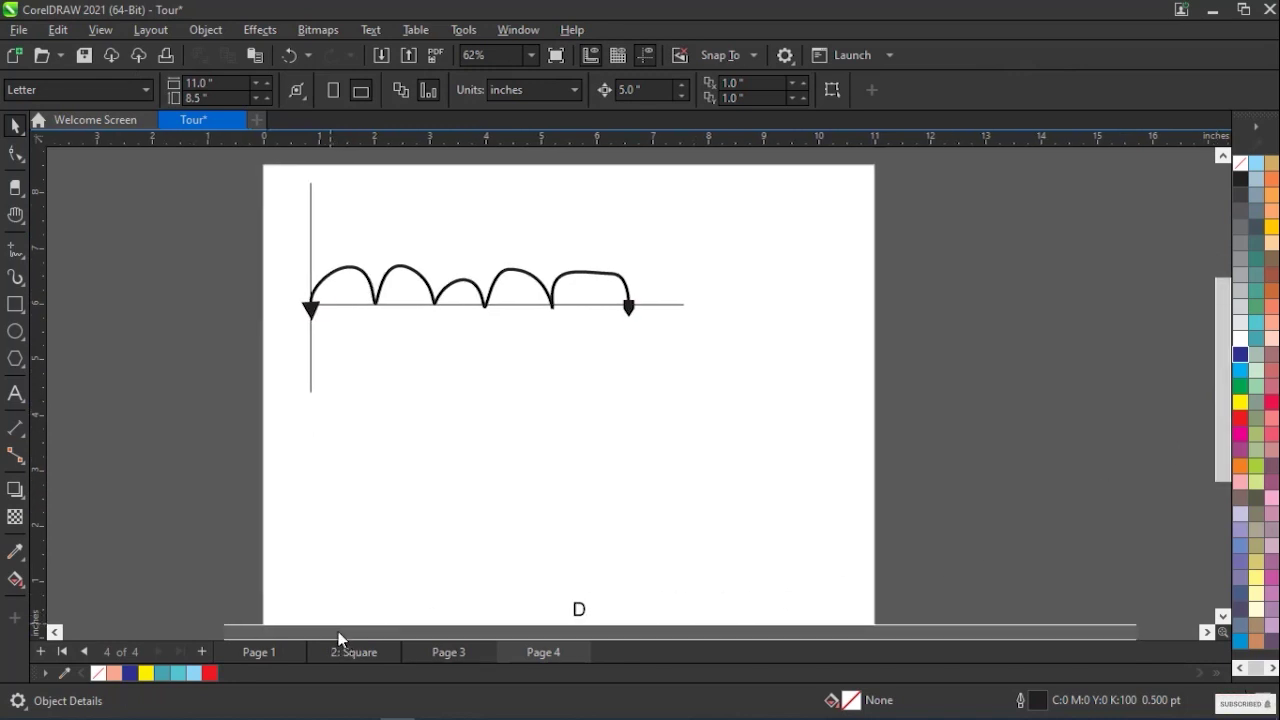
{"action": "left_click", "coordinate": [25, 260]}
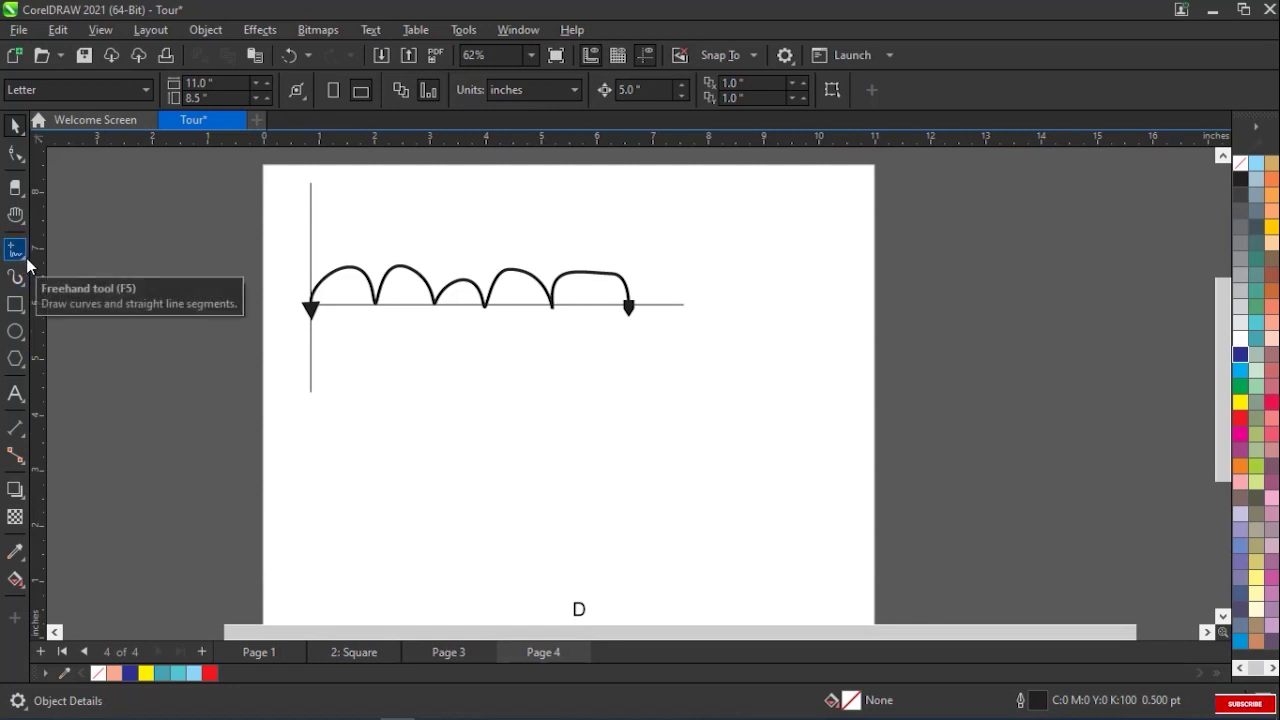
{"action": "left_click", "coordinate": [25, 262]}
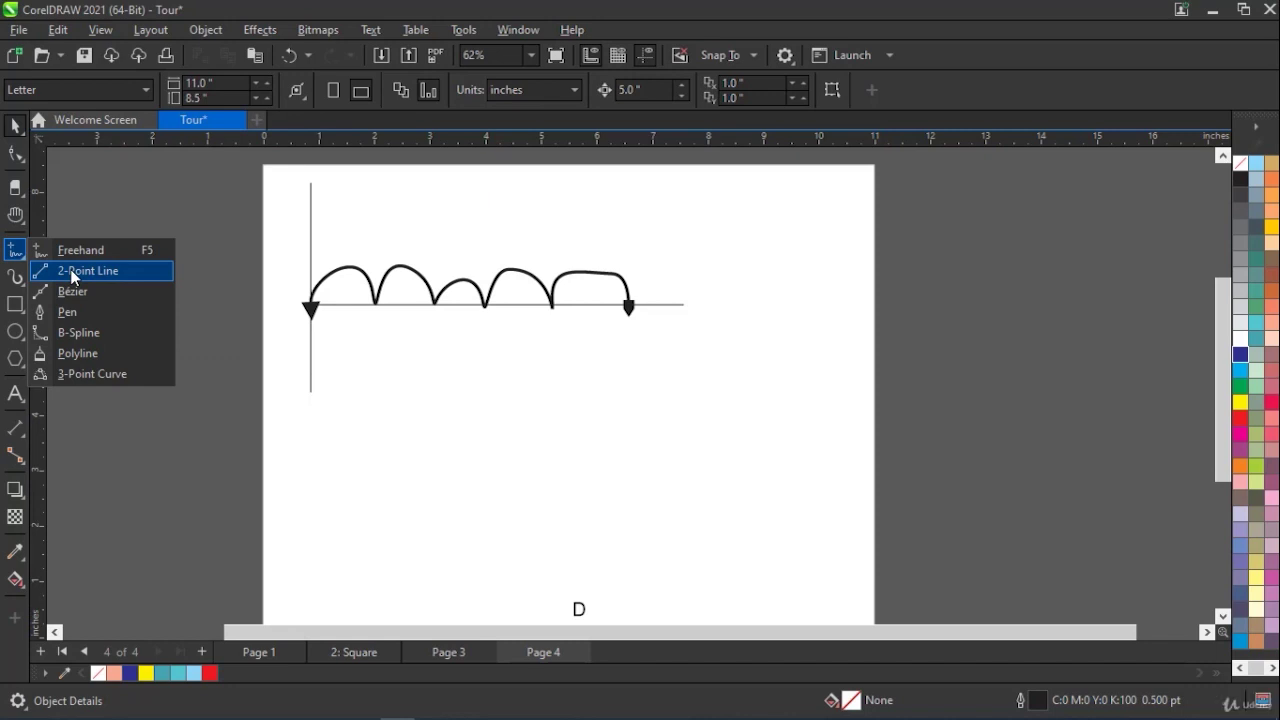
{"action": "left_click", "coordinate": [70, 269]}
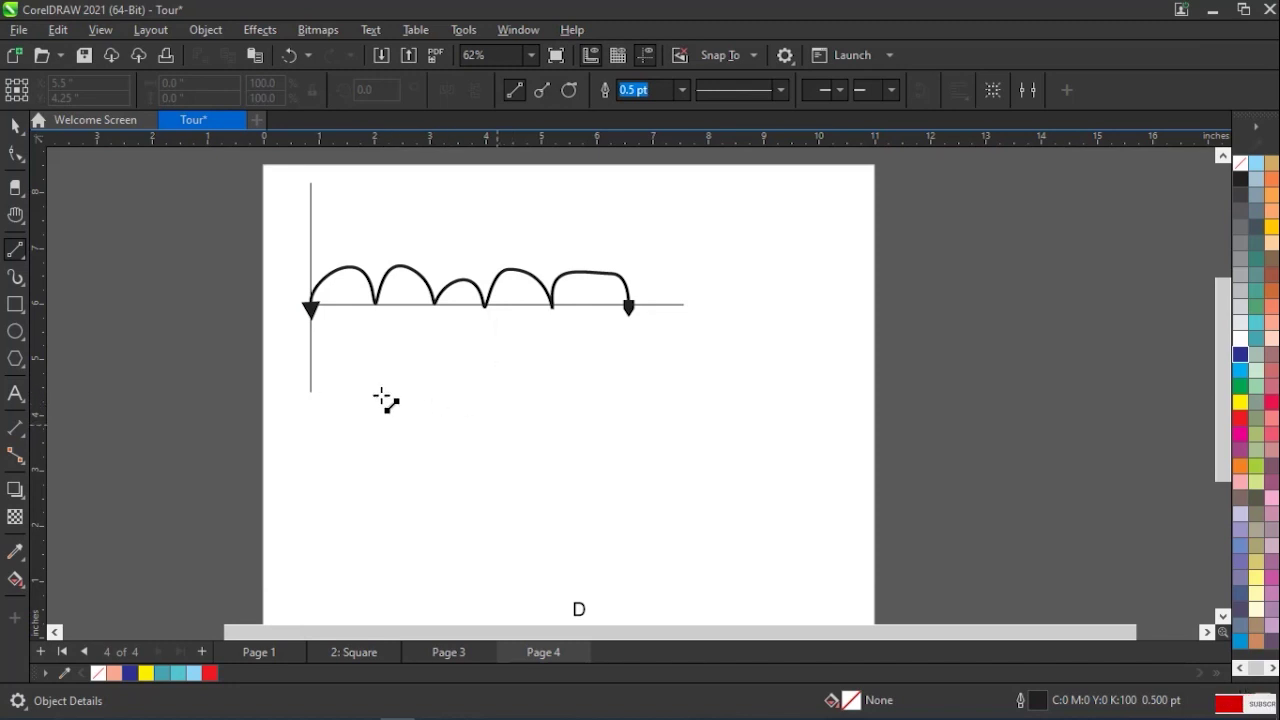
{"action": "left_click_drag", "start_coordinate": [375, 392], "coordinate": [687, 392]}
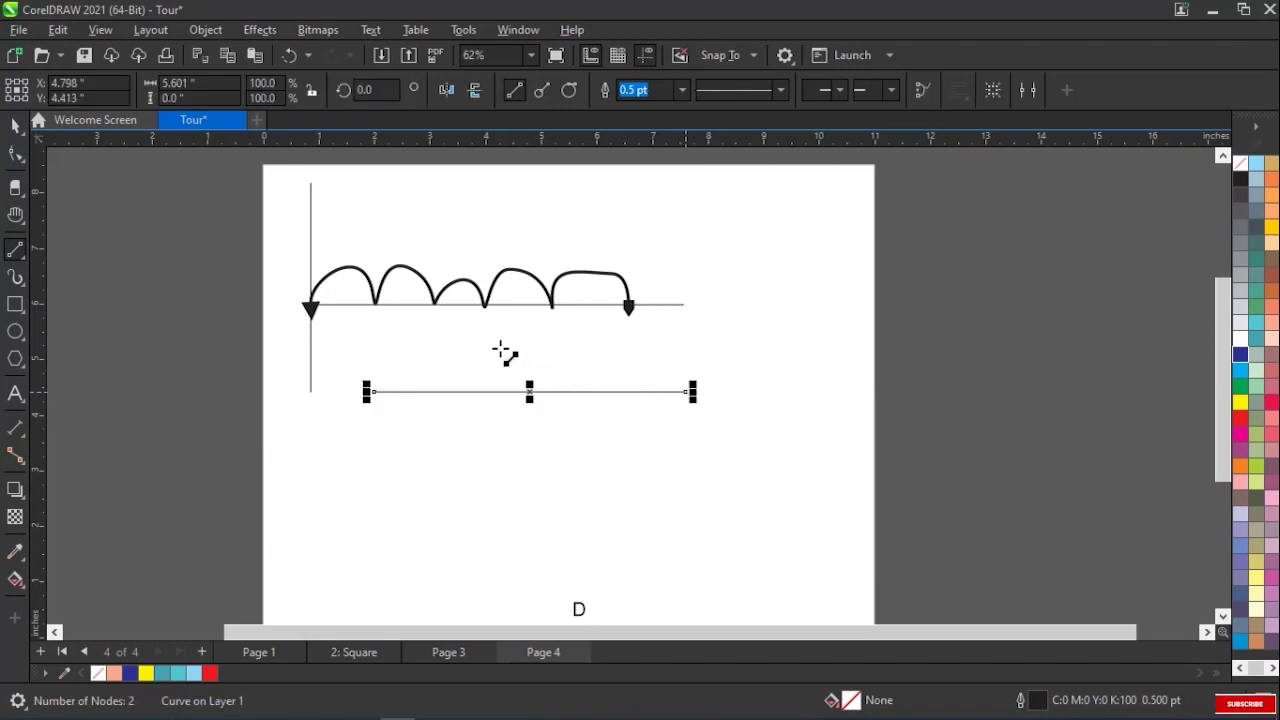
{"action": "left_click_drag", "start_coordinate": [437, 323], "coordinate": [500, 481]}
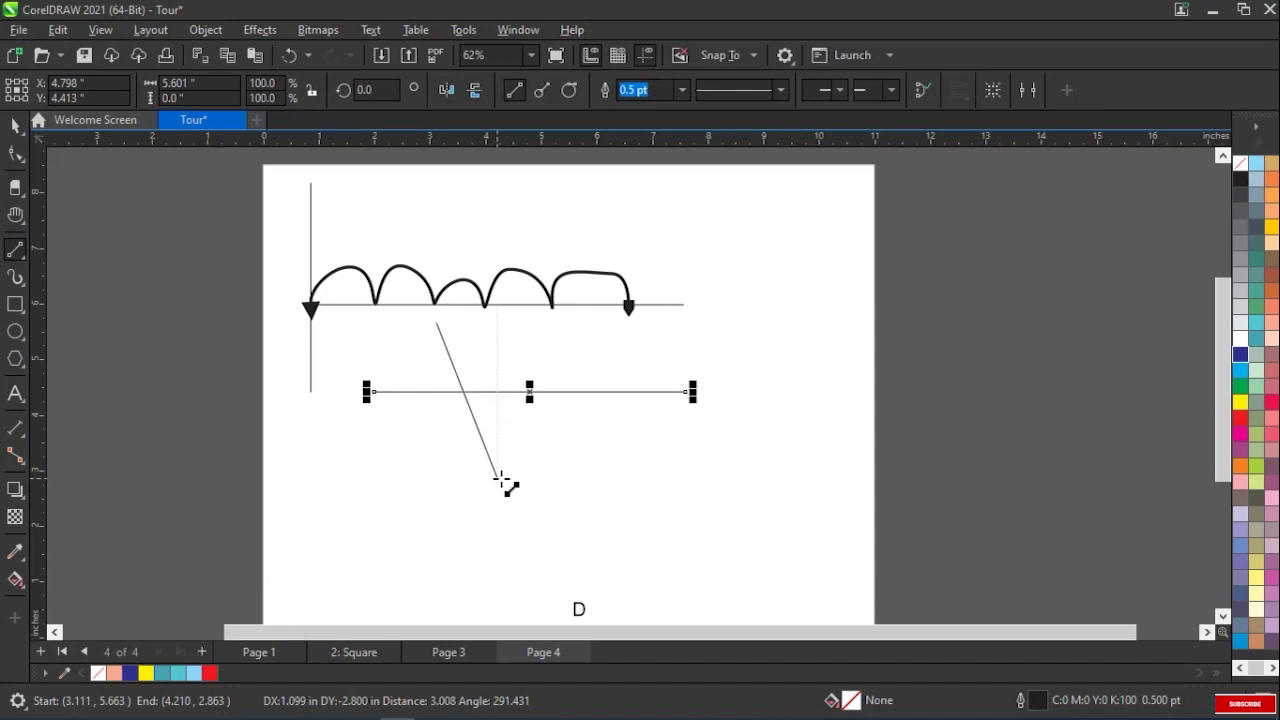
{"action": "left_click_drag", "start_coordinate": [500, 481], "coordinate": [449, 480]}
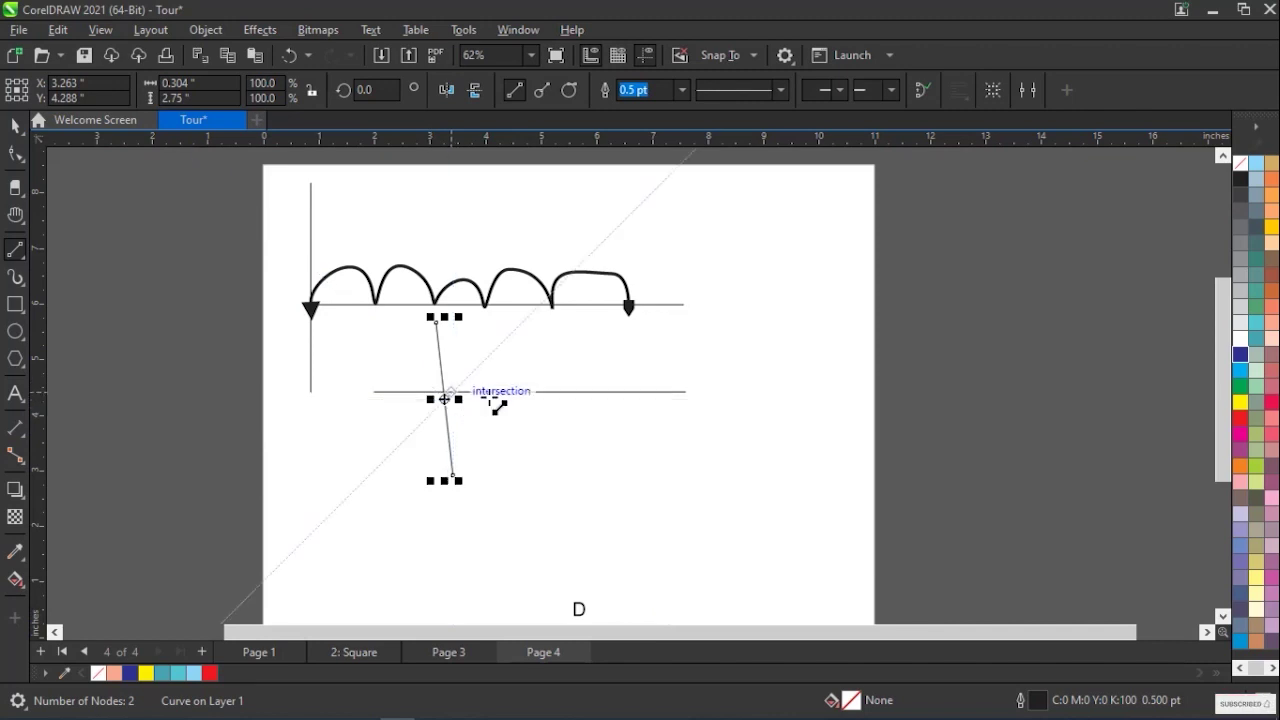
Draw a closed, elongated six-sided shape with straight Bézier segments below the lower horizontal line, and move it slightly up and to the right.
{"action": "left_click", "coordinate": [25, 259]}
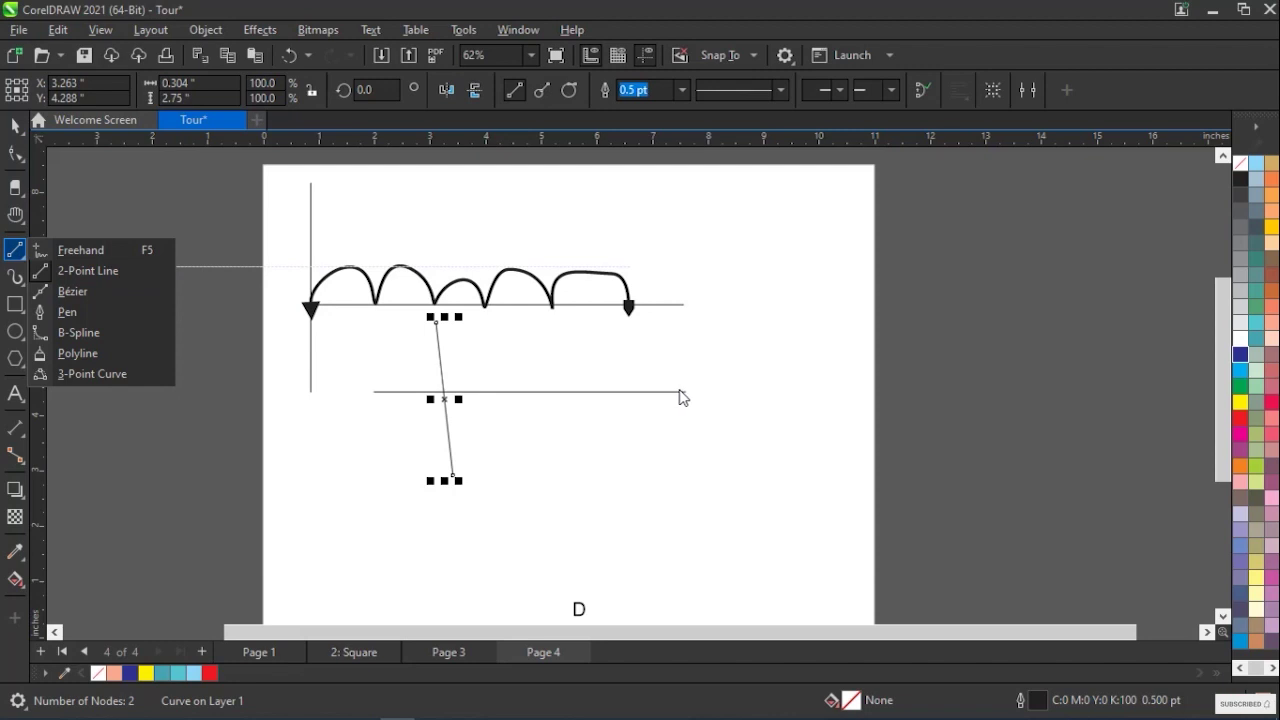
{"action": "left_click", "coordinate": [103, 294]}
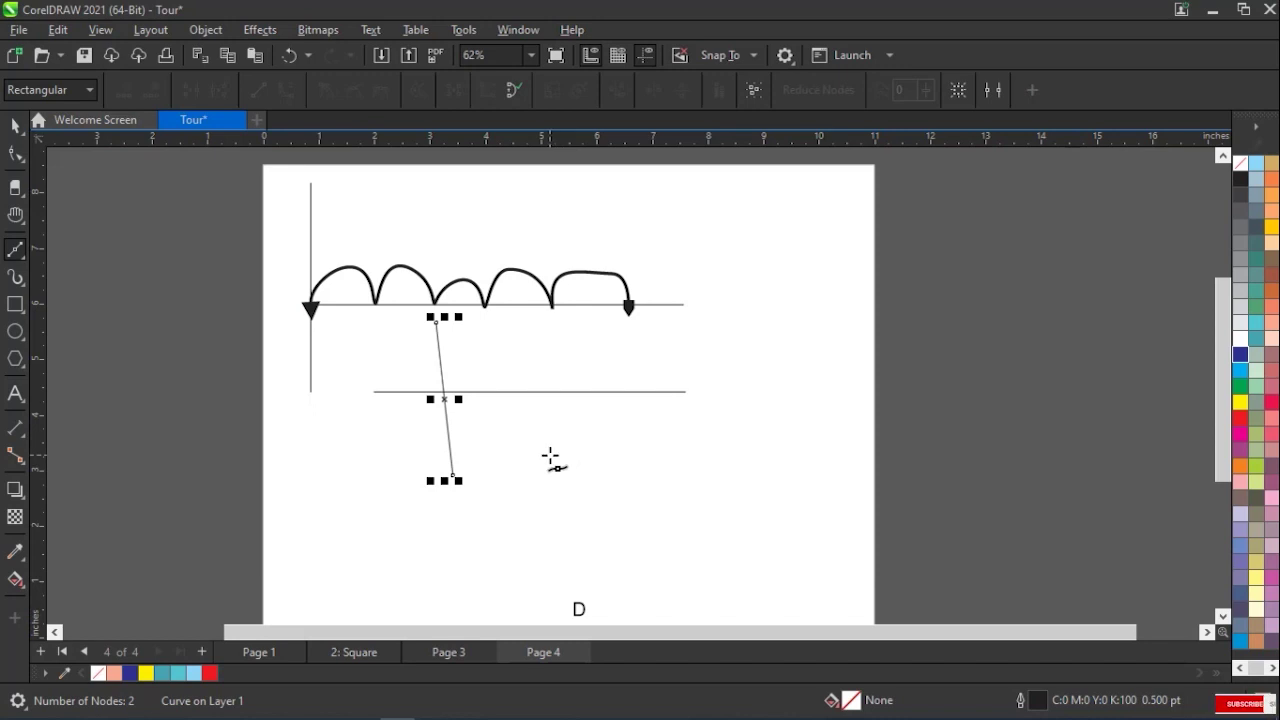
{"action": "left_click", "coordinate": [550, 457]}
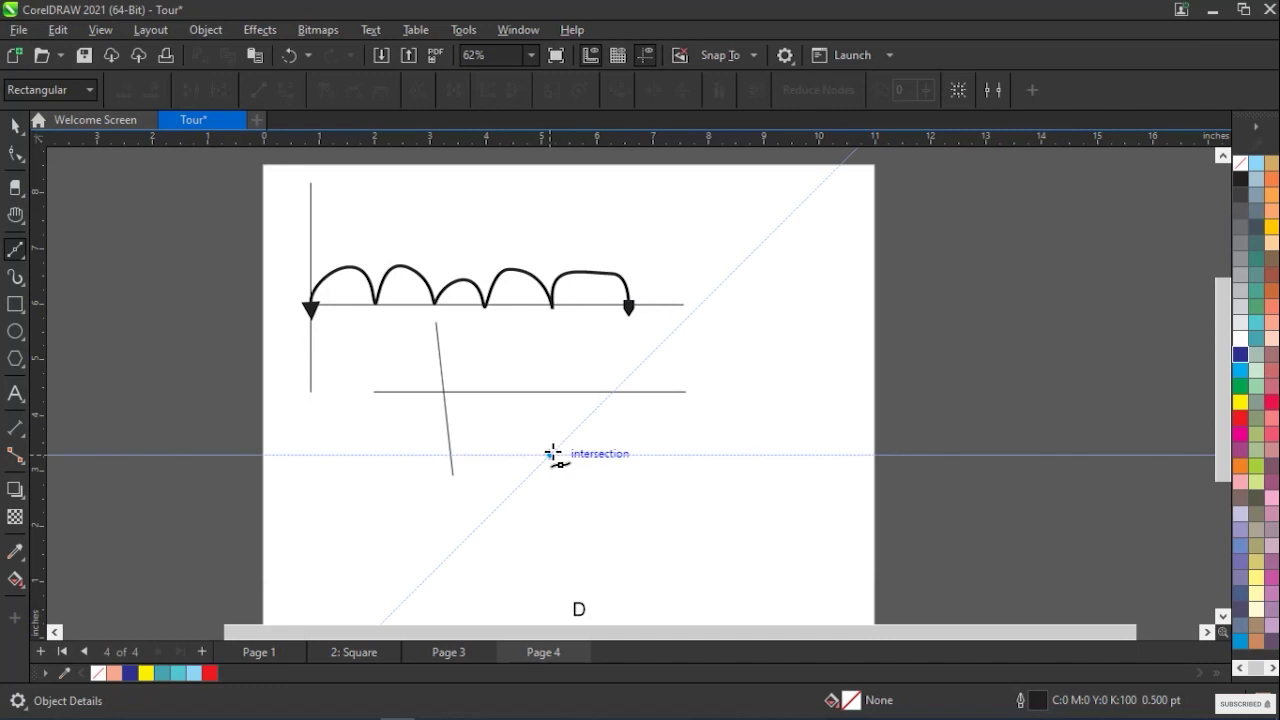
{"action": "left_click", "coordinate": [651, 456]}
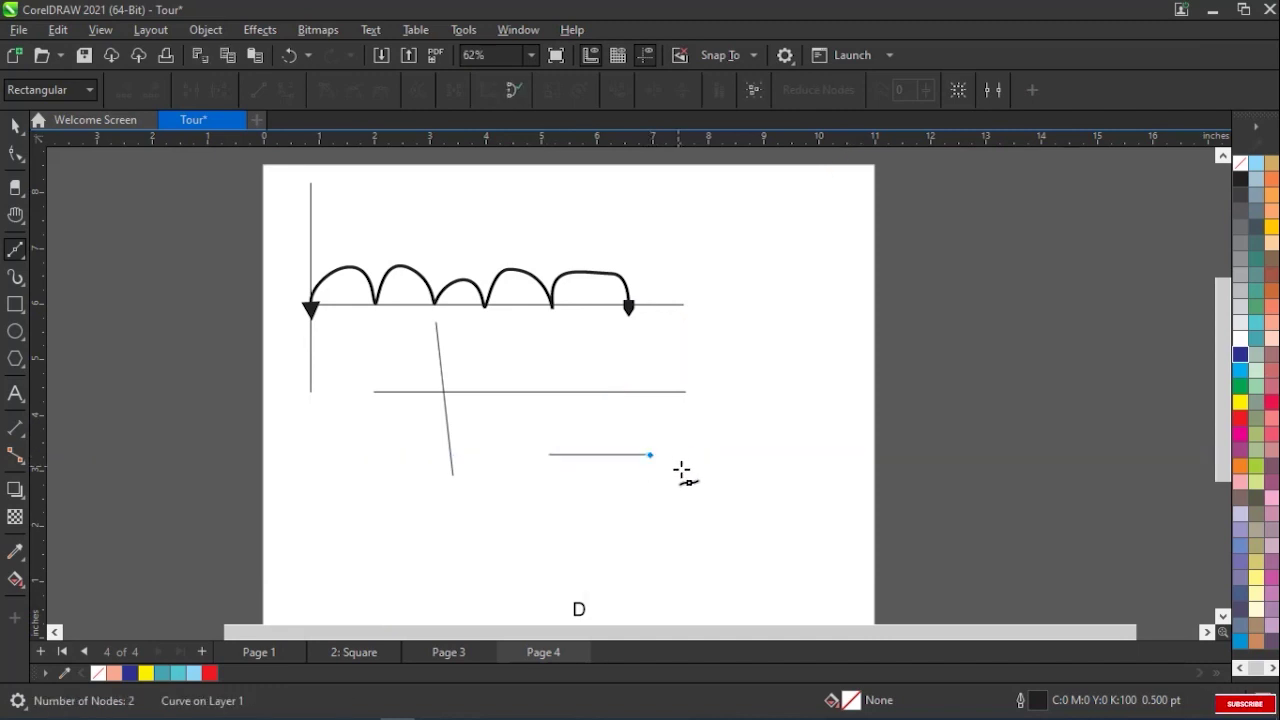
{"action": "left_click", "coordinate": [718, 475]}
{"action": "left_click", "coordinate": [669, 508]}
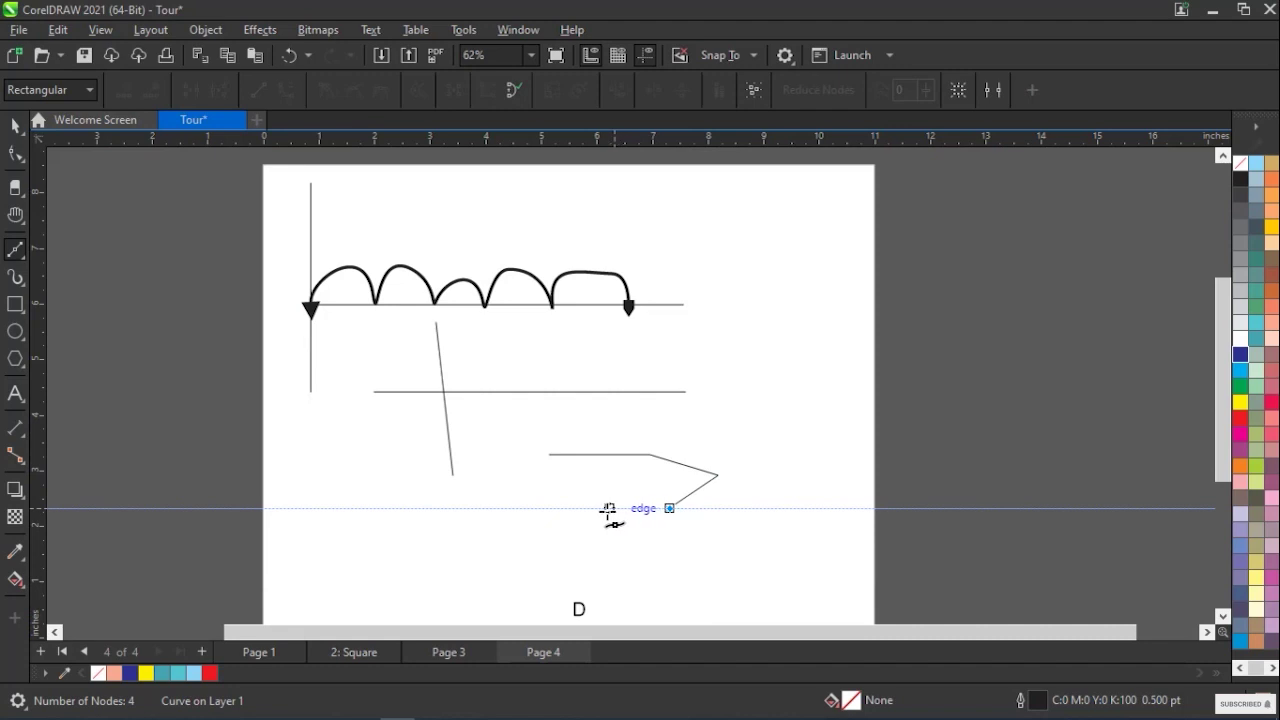
{"action": "left_click", "coordinate": [599, 508]}
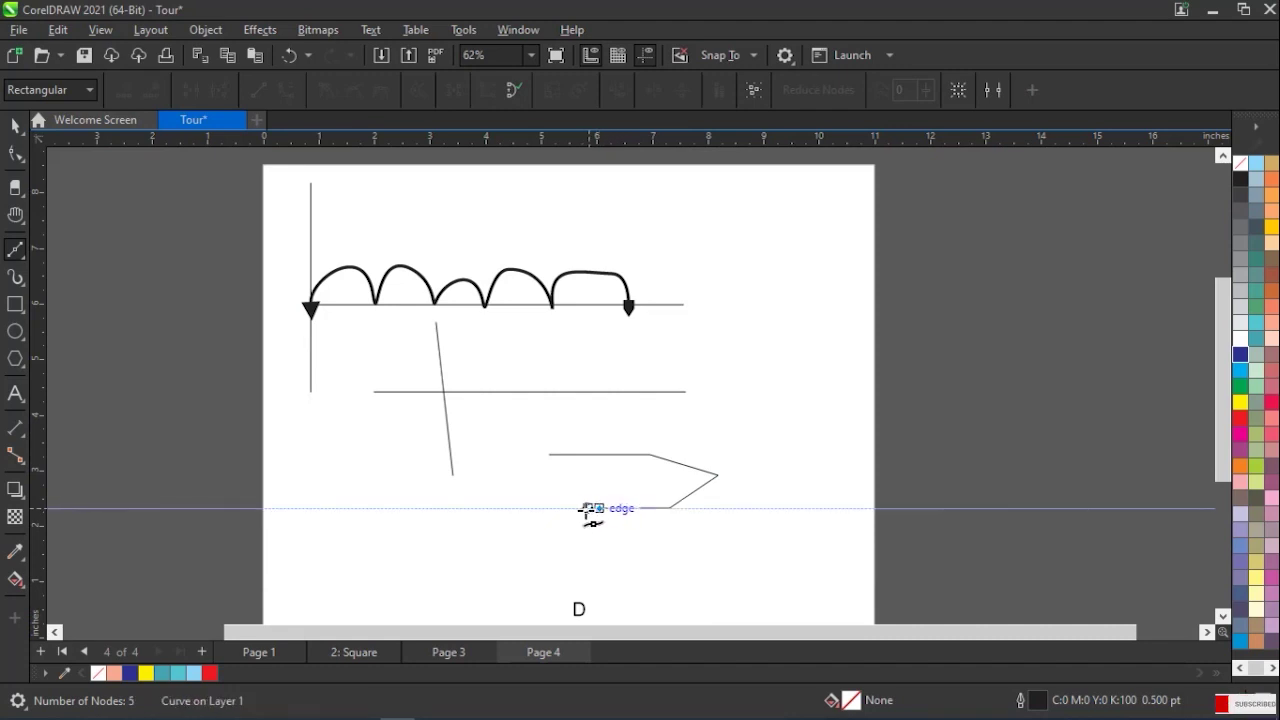
{"action": "left_click", "coordinate": [529, 508]}
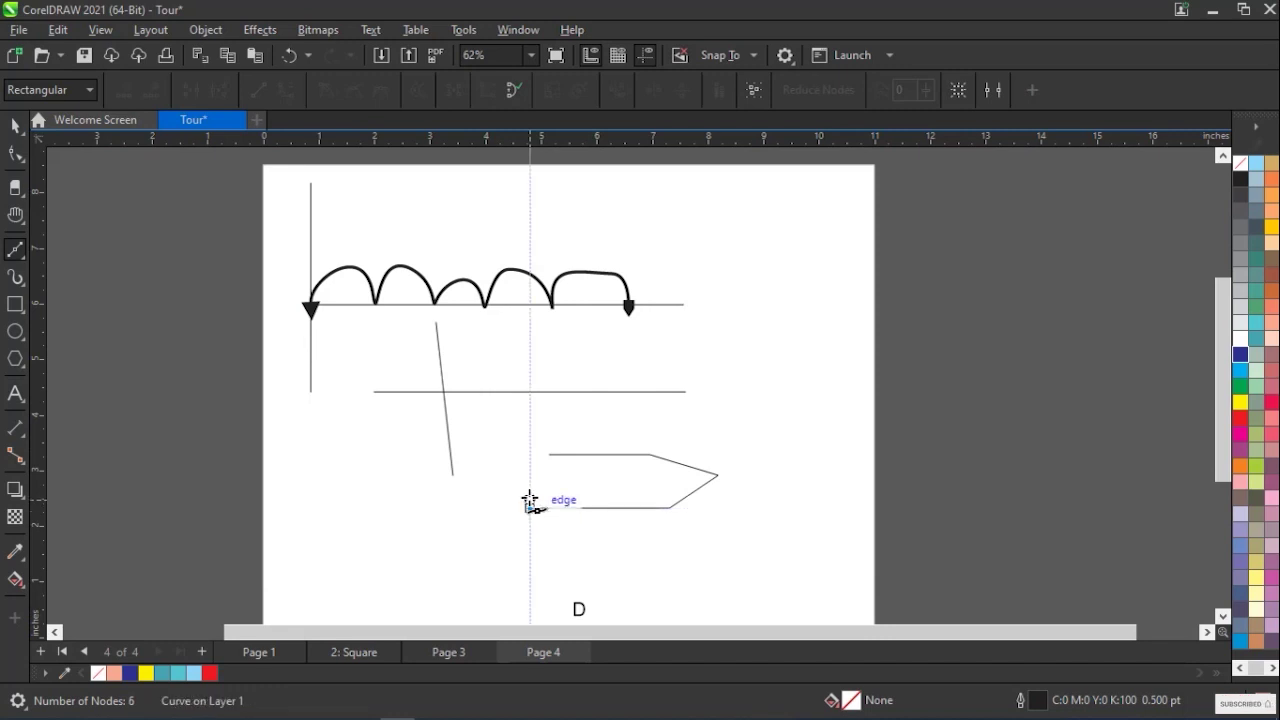
{"action": "left_click", "coordinate": [503, 481]}
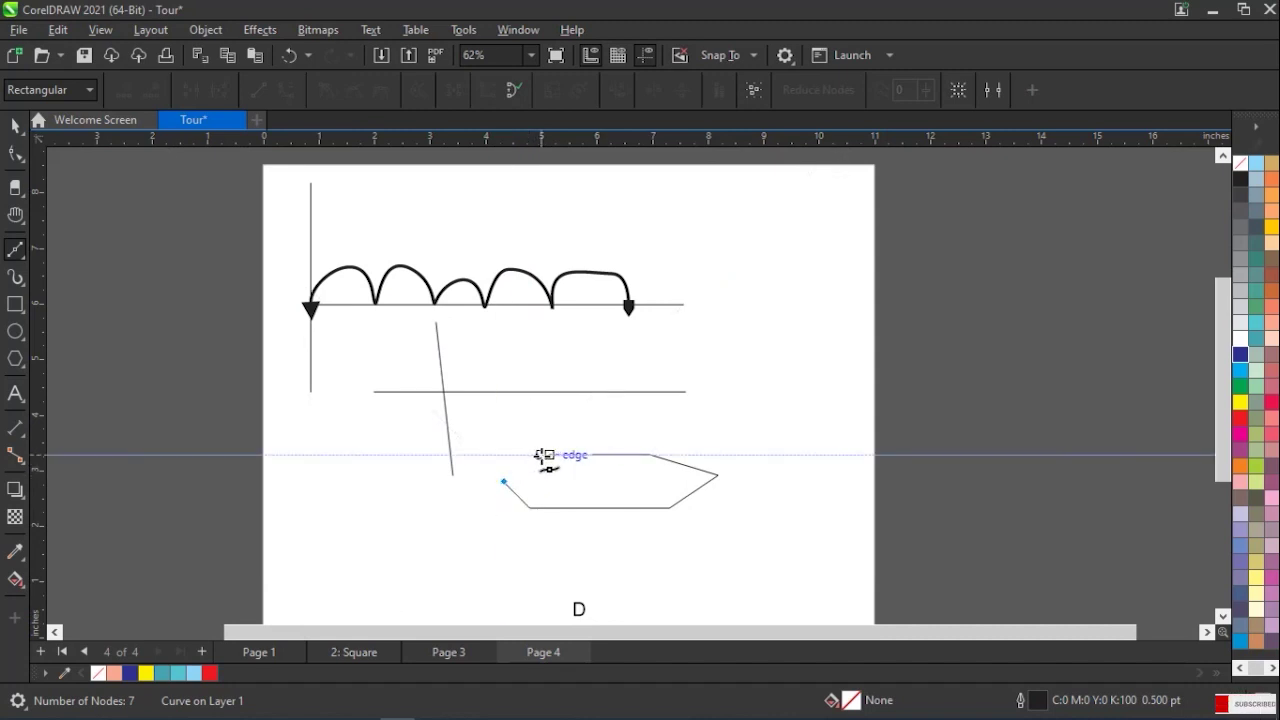
{"action": "left_click", "coordinate": [548, 455]}
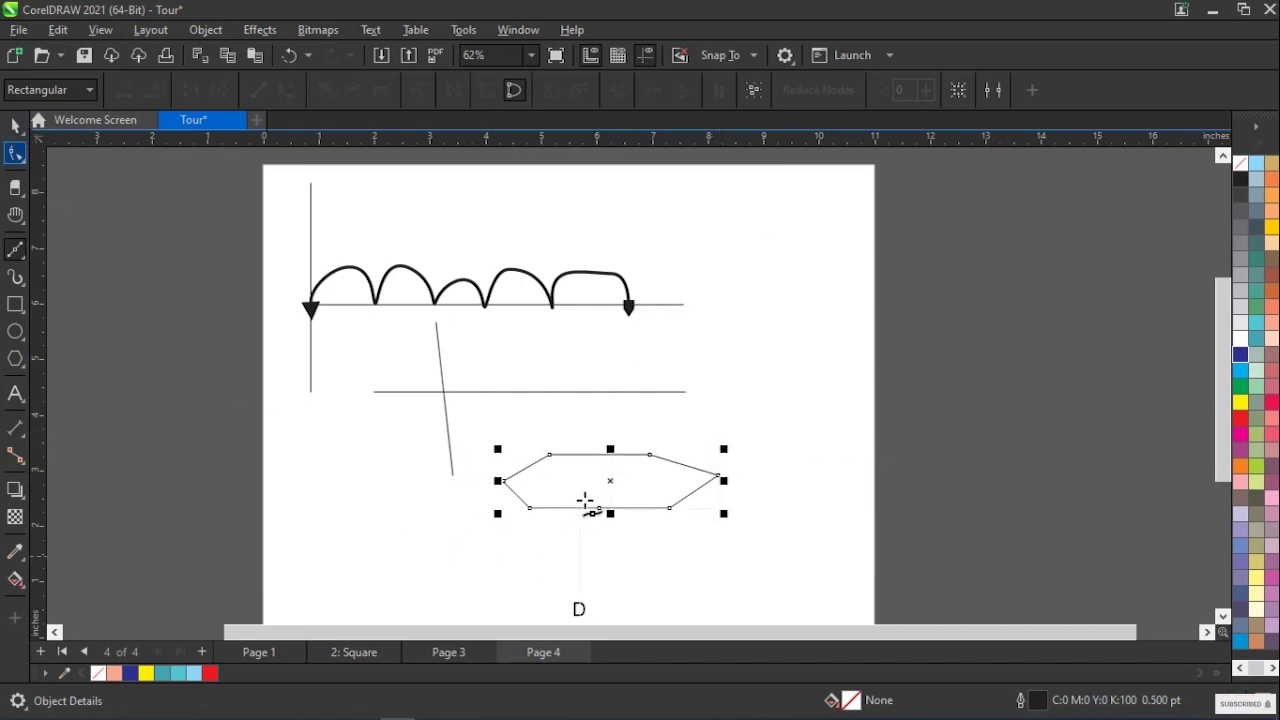
{"action": "left_click_drag", "start_coordinate": [606, 490], "coordinate": [600, 473]}
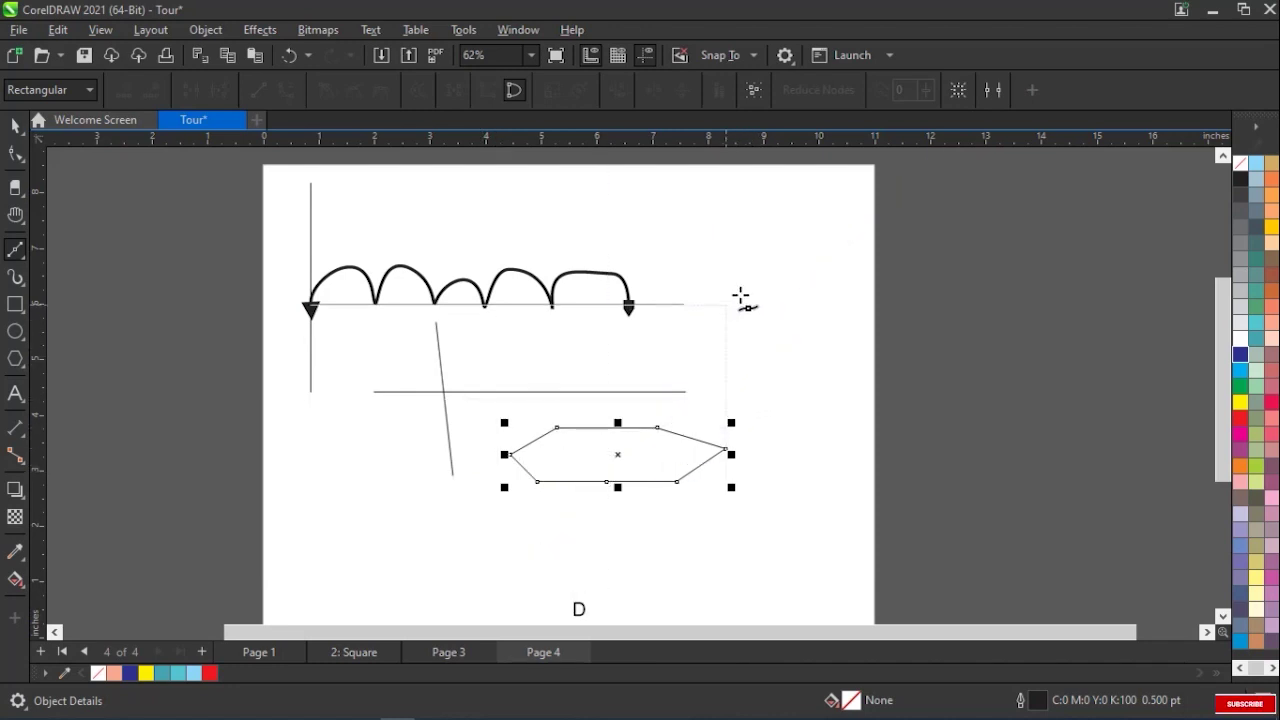
{"action": "key", "text": "Escape"}
Draw an open Bézier curve about 2.54 inches wide and 2.62 inches high near the page's right edge, mixing curved and straight segments.
{"action": "mouse_move", "coordinate": [737, 271]}
{"action": "left_mouse_down"}
{"action": "mouse_move", "coordinate": [735, 337]}
{"action": "mouse_move", "coordinate": [748, 349]}
{"action": "mouse_move", "coordinate": [823, 321]}
{"action": "mouse_move", "coordinate": [829, 340]}
{"action": "left_mouse_up"}
{"action": "left_click", "coordinate": [829, 343]}
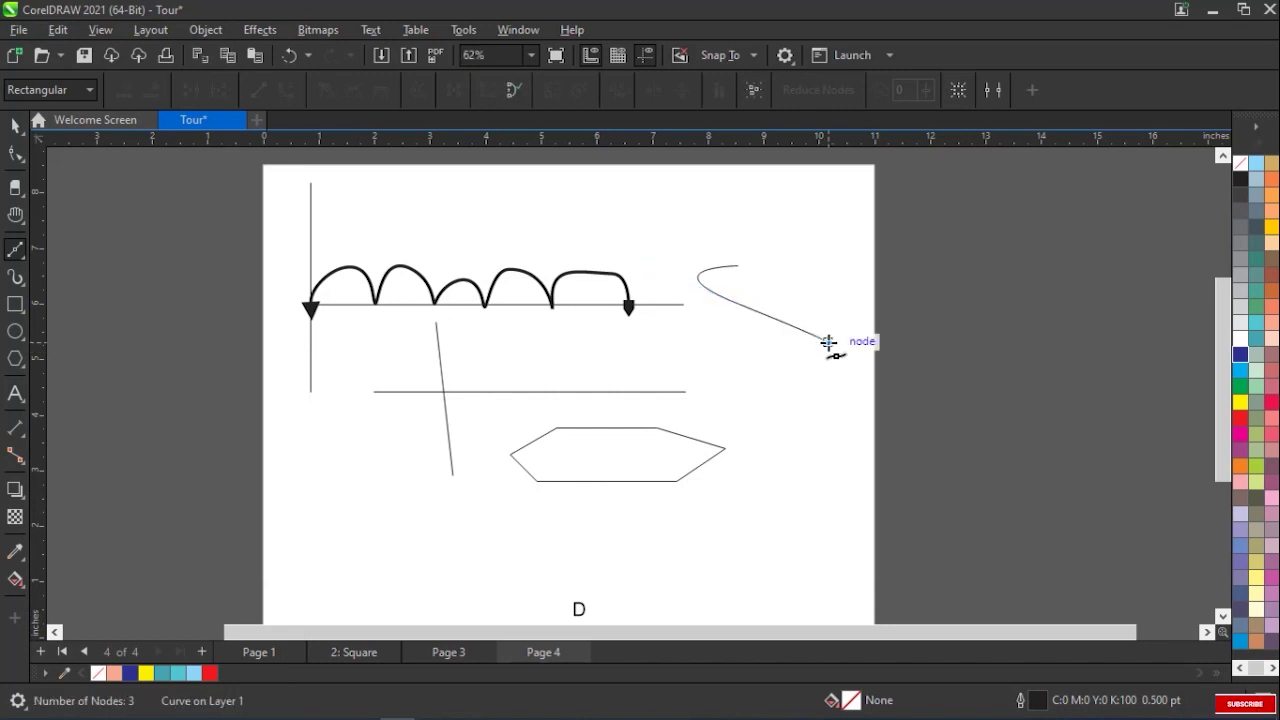
{"action": "left_click_drag", "start_coordinate": [838, 340], "coordinate": [851, 394]}
{"action": "left_click", "coordinate": [830, 411]}
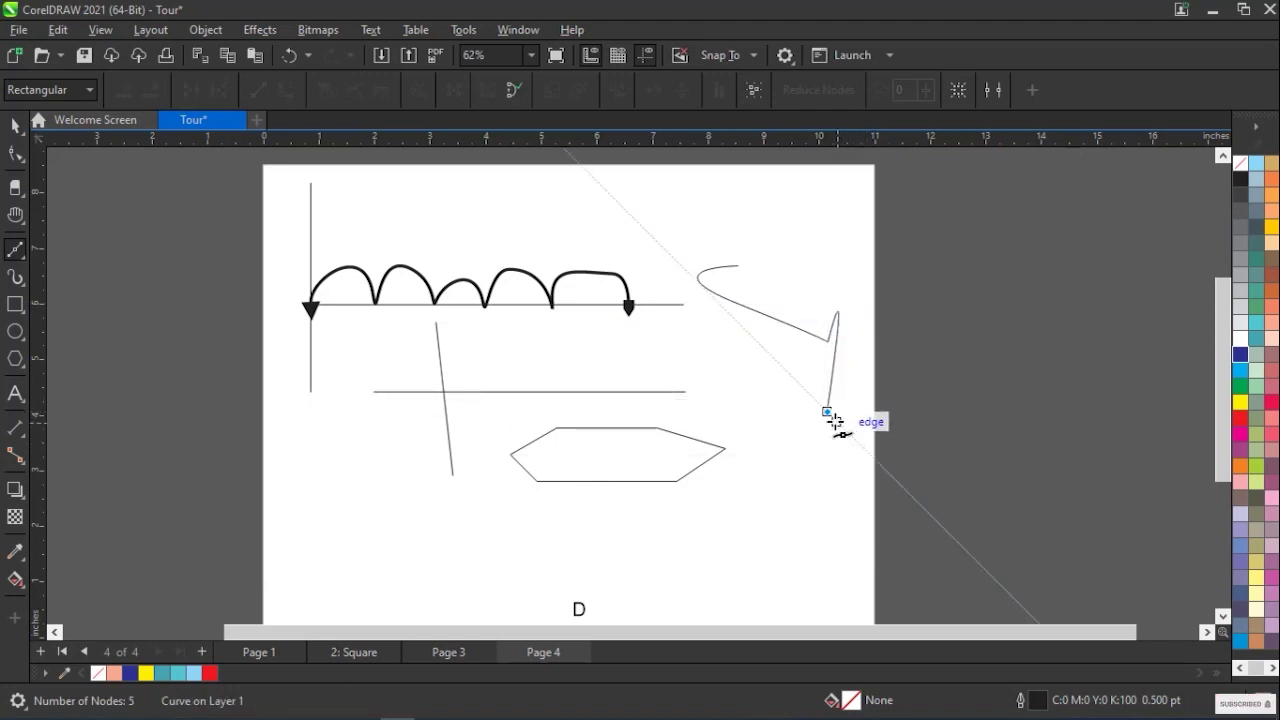
{"action": "double_click", "coordinate": [827, 411]}
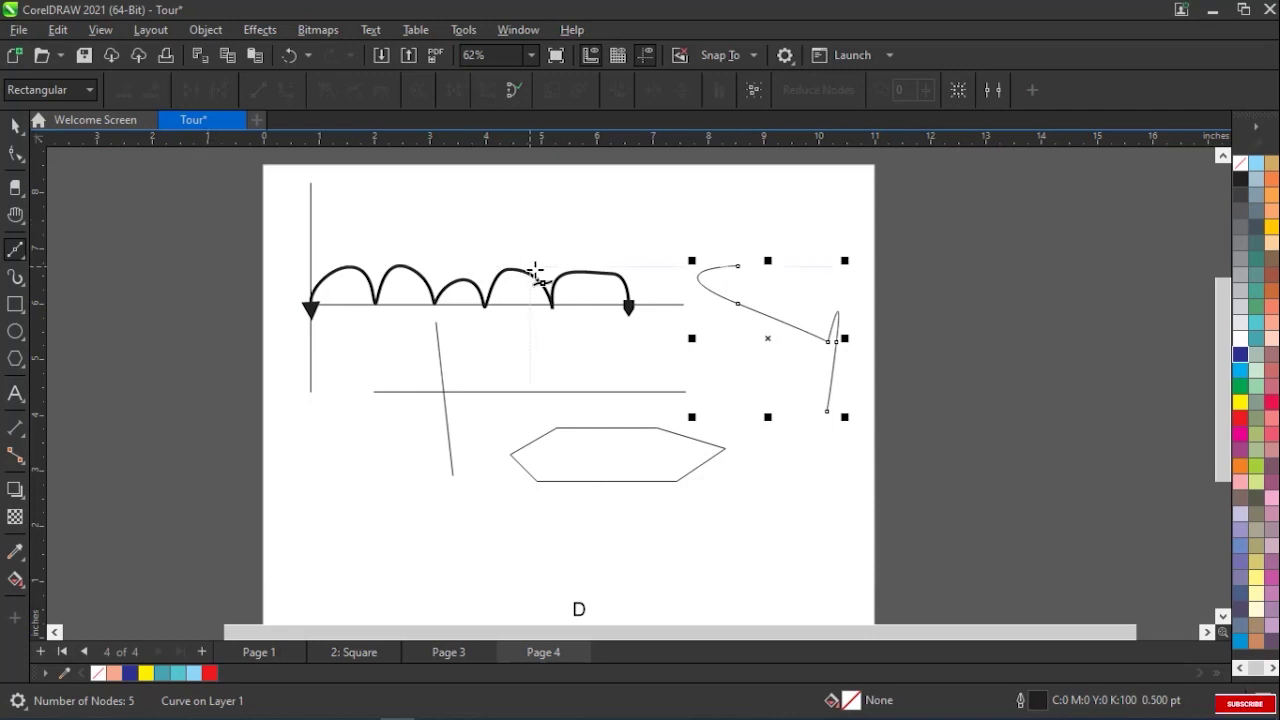
Switch to the Pen tool, move the open Bézier curve about 1.24 inches left and 1.60 inches up, and deselect it.
{"action": "left_click", "coordinate": [22, 262]}
{"action": "left_click", "coordinate": [50, 316]}
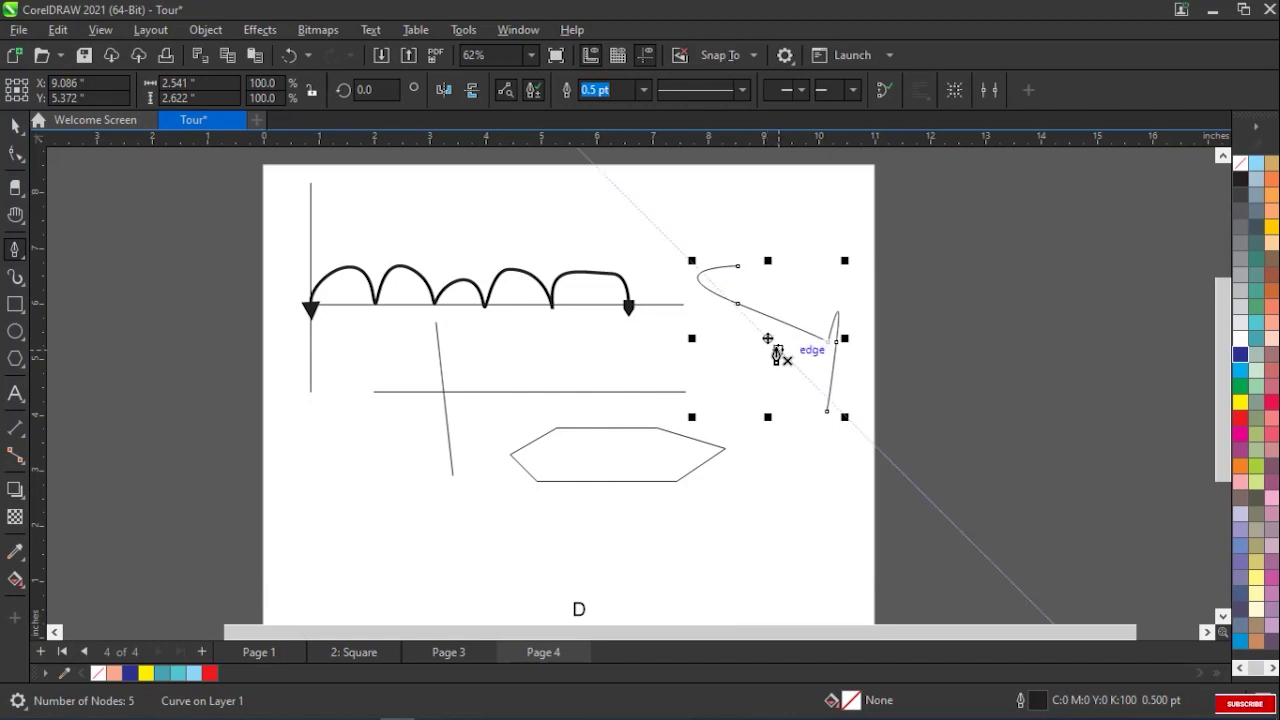
{"action": "left_click_drag", "start_coordinate": [768, 336], "coordinate": [710, 256]}
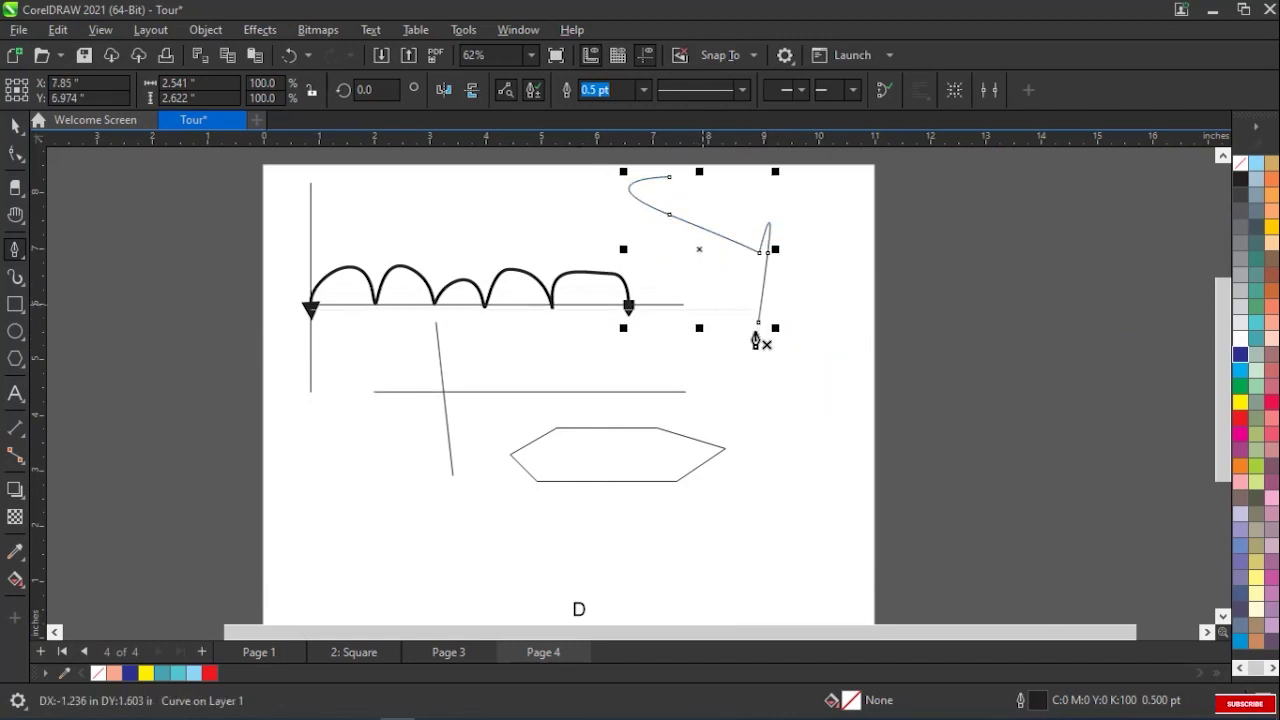
{"action": "key", "text": "Escape"}
Draw a closed Pen shape about 1.83 by 2.92 inches with curved and straight segments near the page's right edge, and deselect it.
{"action": "left_click_drag", "start_coordinate": [743, 383], "coordinate": [805, 399]}
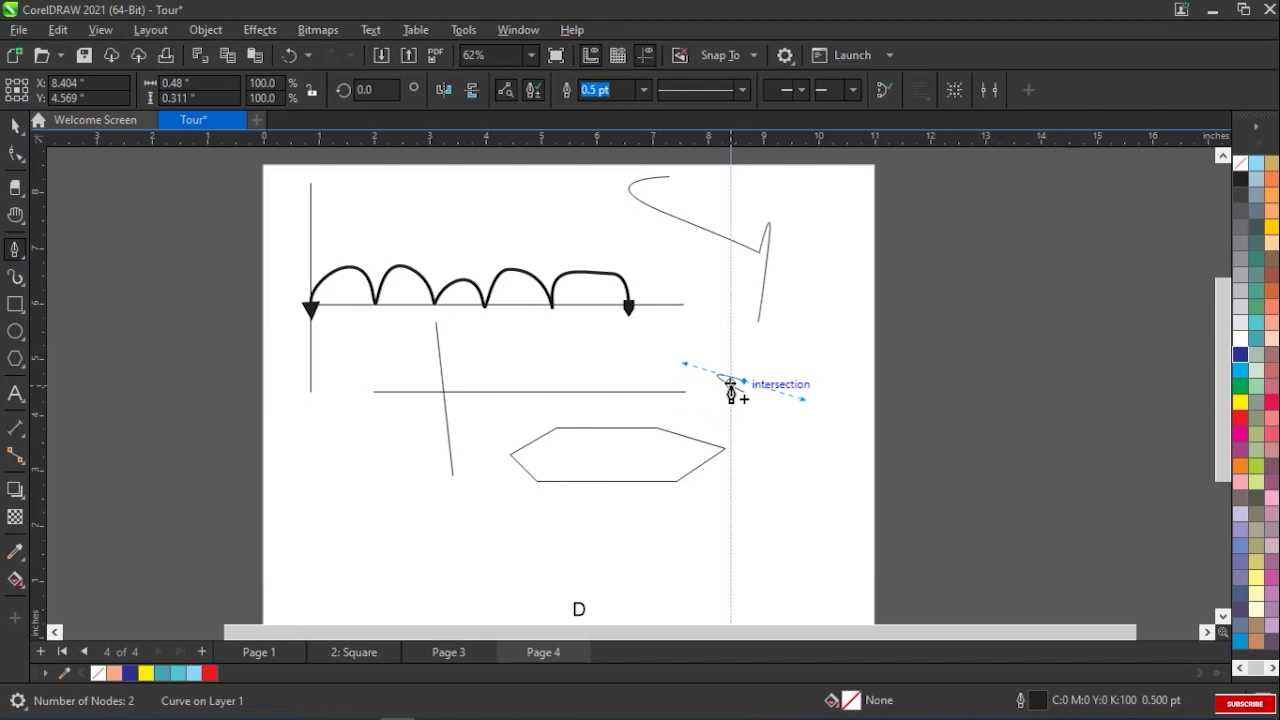
{"action": "left_click_drag", "start_coordinate": [782, 334], "coordinate": [789, 352]}
{"action": "left_click_drag", "start_coordinate": [818, 267], "coordinate": [838, 243]}
{"action": "left_click", "coordinate": [818, 357]}
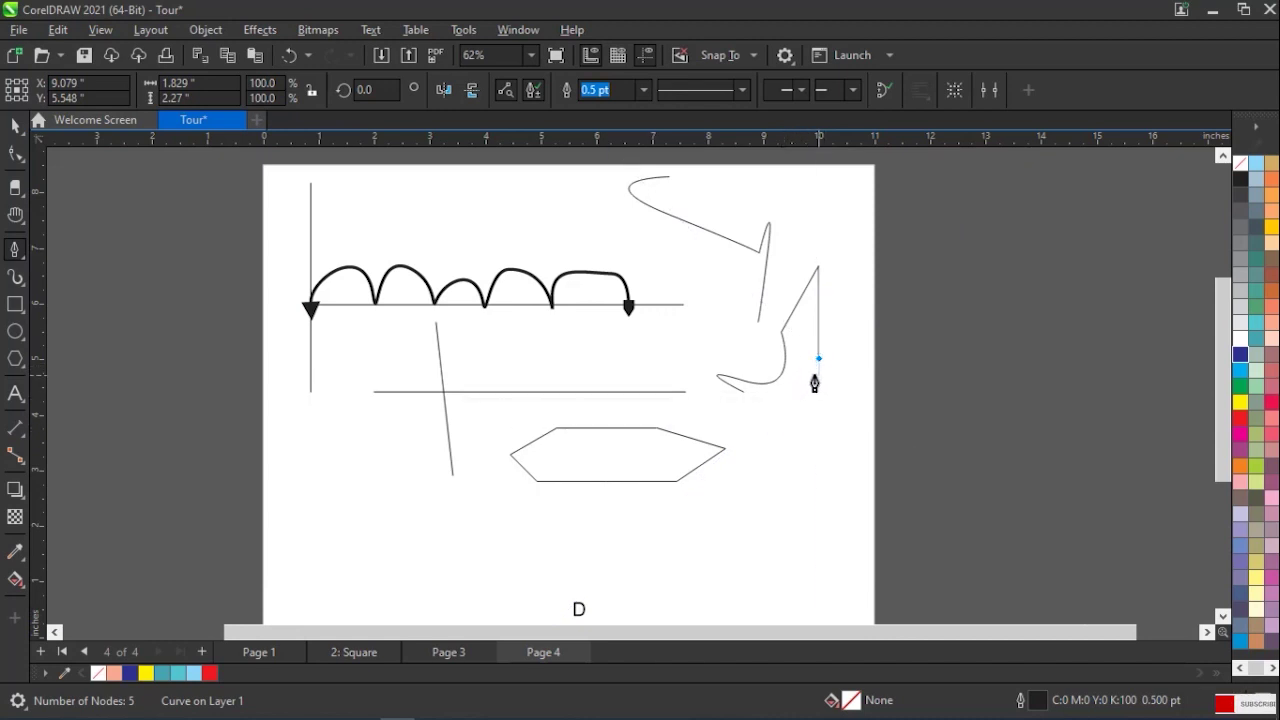
{"action": "left_click", "coordinate": [806, 427]}
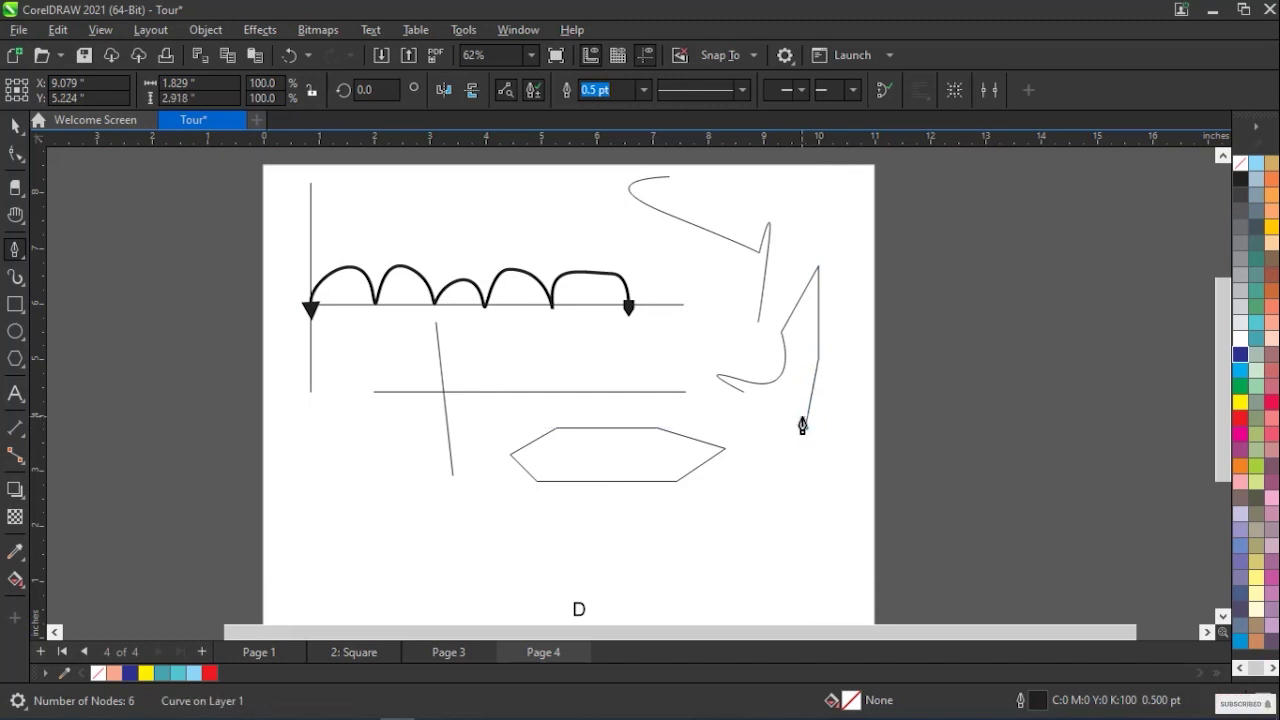
{"action": "double_click", "coordinate": [745, 396]}
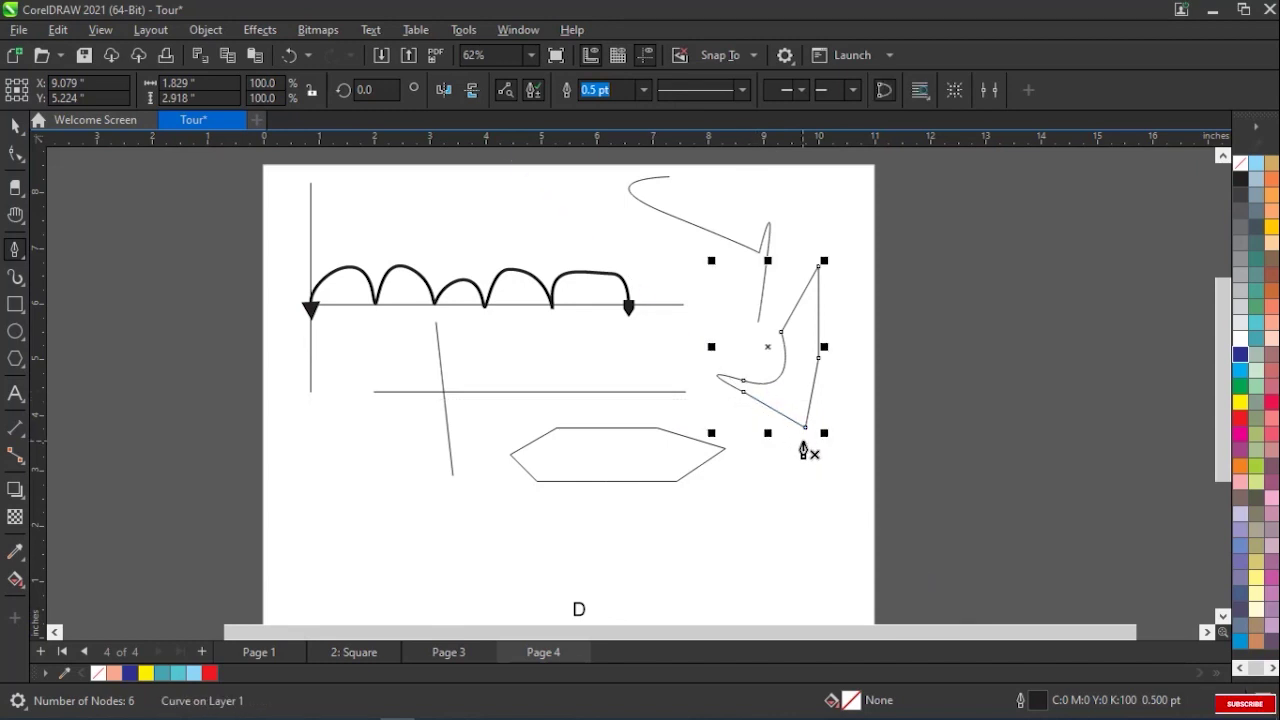
{"action": "key", "text": "Escape"}
Draw a horizontal Pen line about 2.29 inches long to the right of the elongated six-sided shape.
{"action": "left_click", "coordinate": [719, 483]}
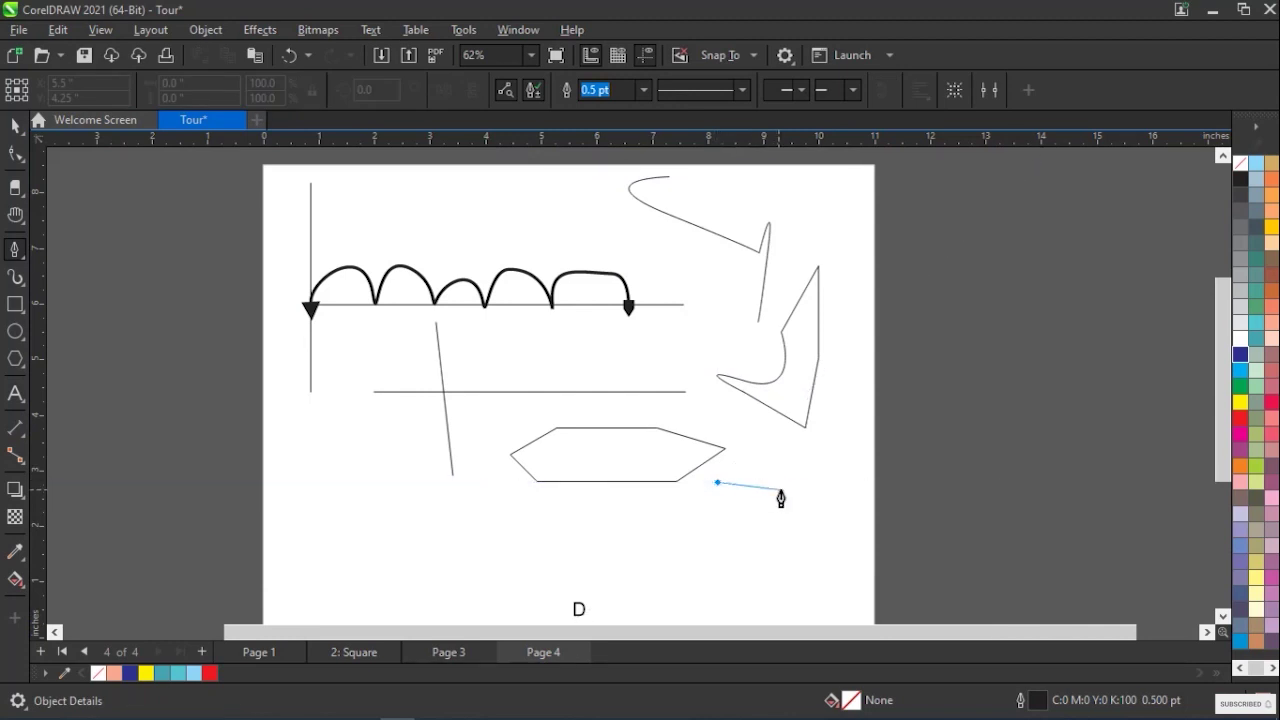
{"action": "left_click", "coordinate": [844, 483]}
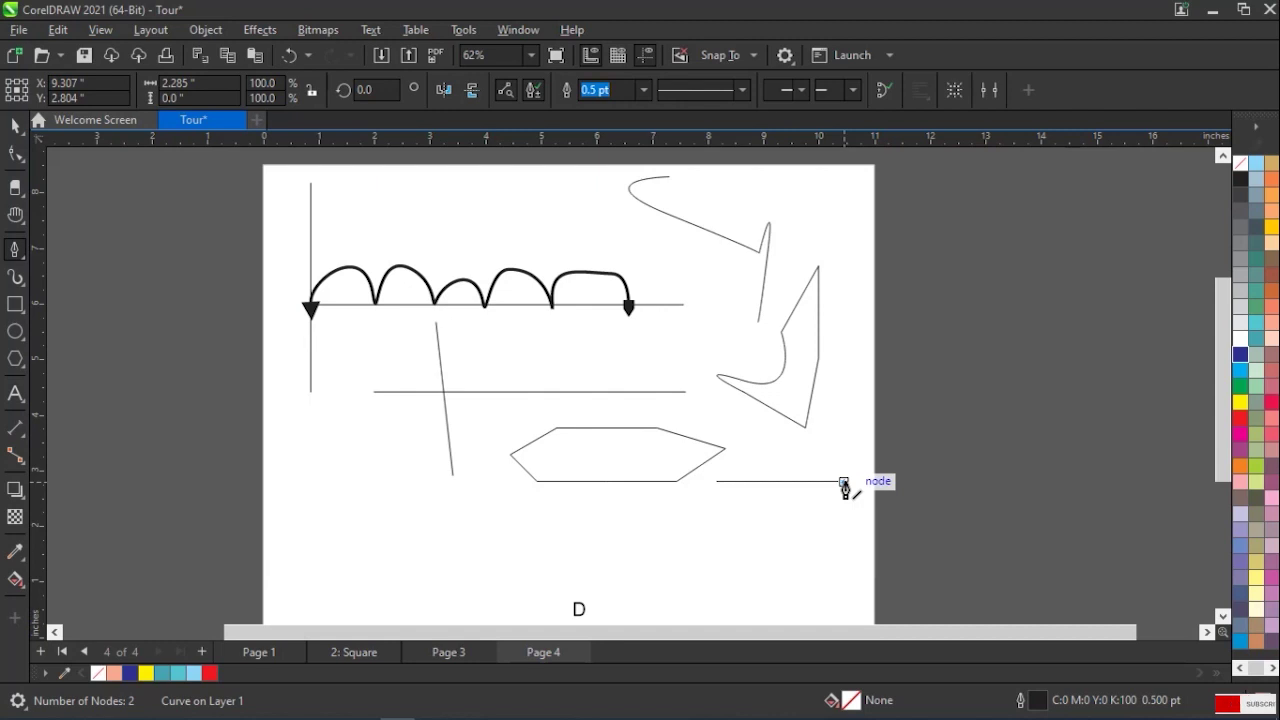
{"action": "double_click", "coordinate": [844, 484]}
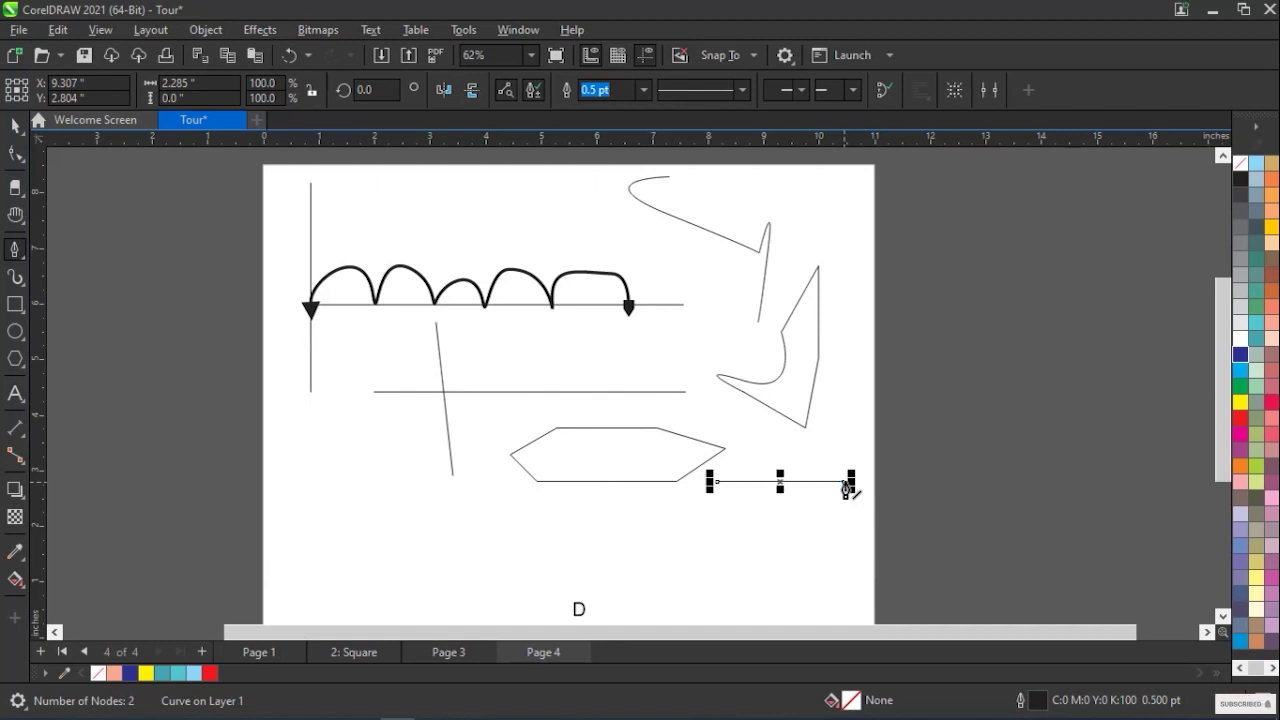
Draw a right-bulging B-Spline curve about 0.95 by 1.91 inches on the page's lower left and a nearly horizontal B-Spline line about 2.89 inches long beside it.
{"action": "left_click", "coordinate": [22, 260]}
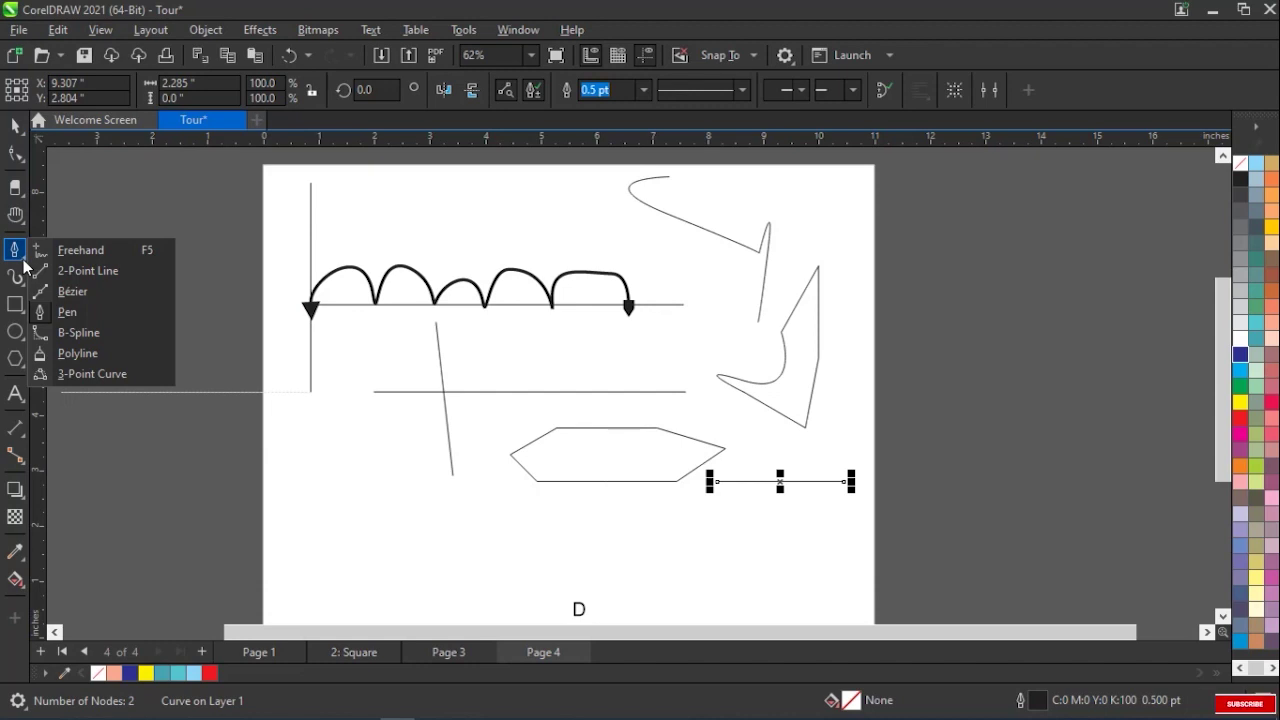
{"action": "left_click", "coordinate": [96, 336]}
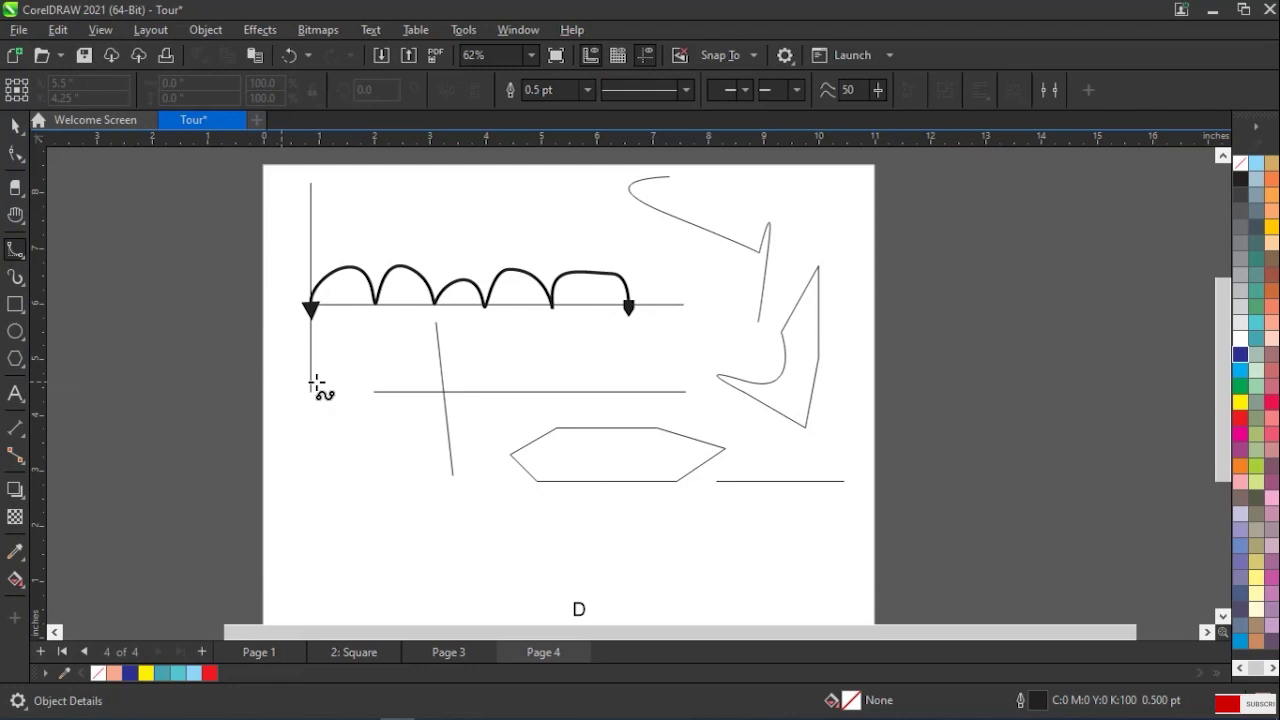
{"action": "left_click", "coordinate": [309, 440]}
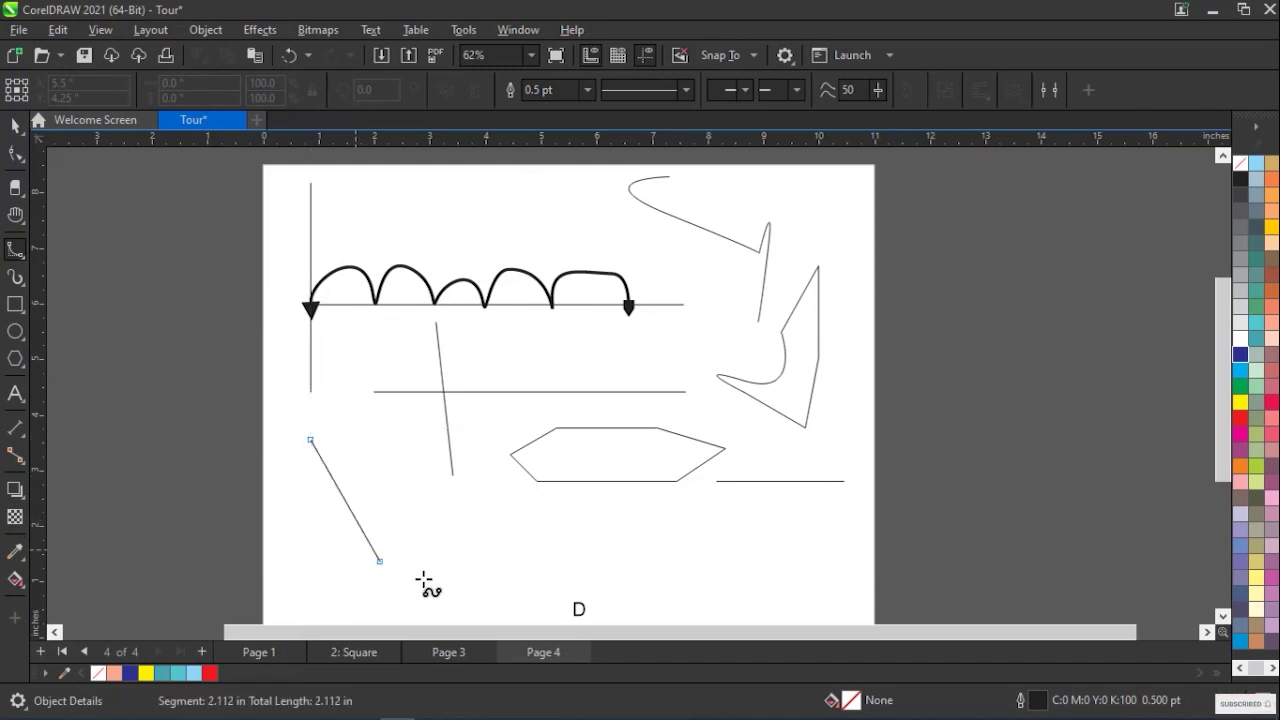
{"action": "left_click", "coordinate": [389, 505]}
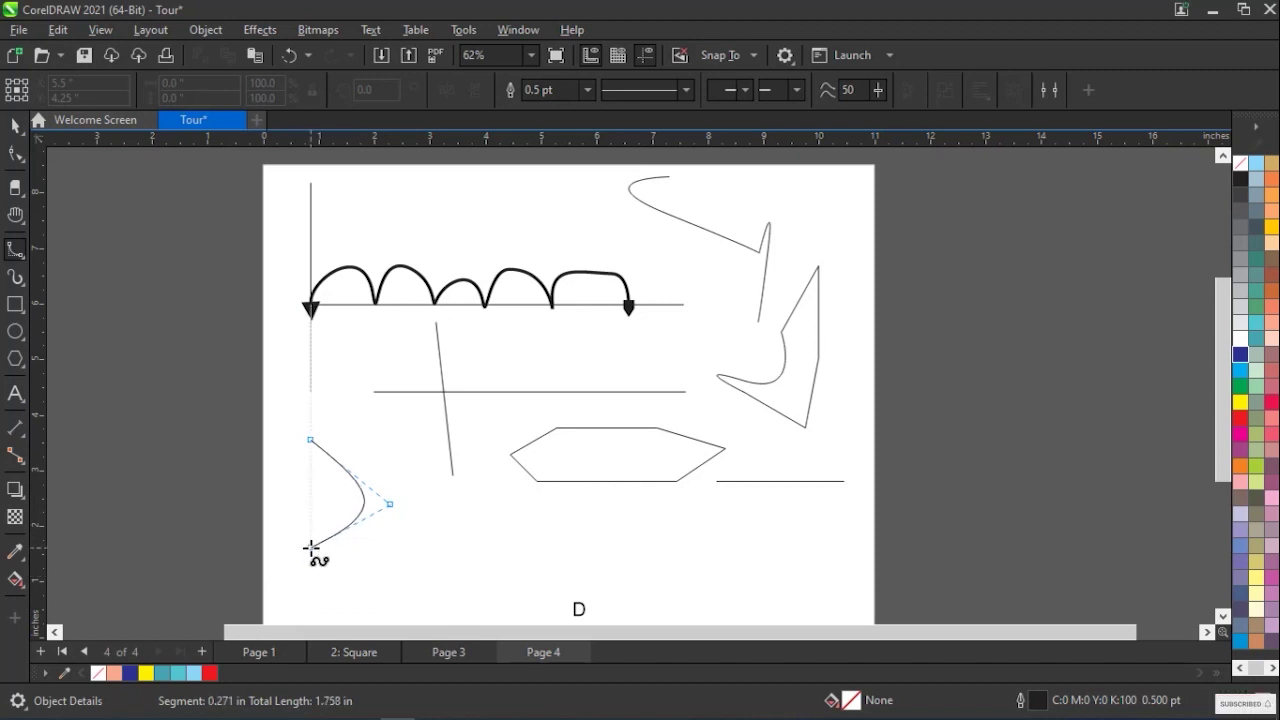
{"action": "double_click", "coordinate": [311, 547]}
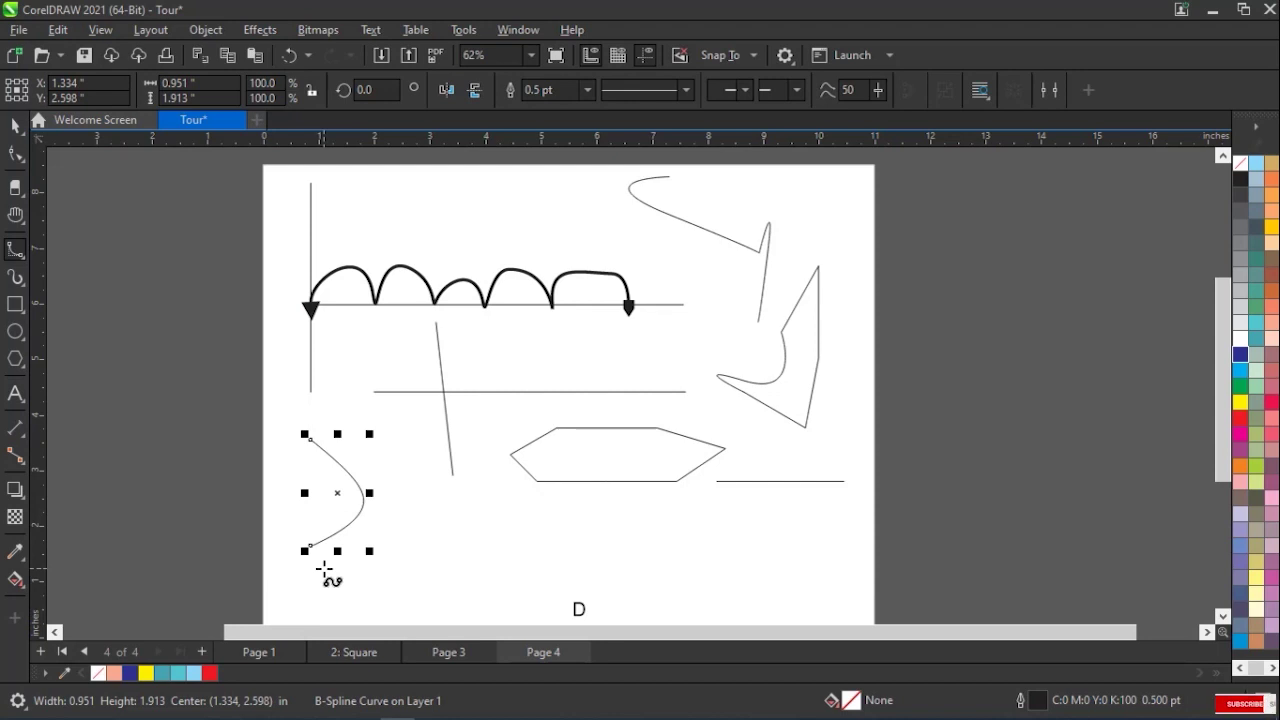
{"action": "left_click", "coordinate": [419, 500]}
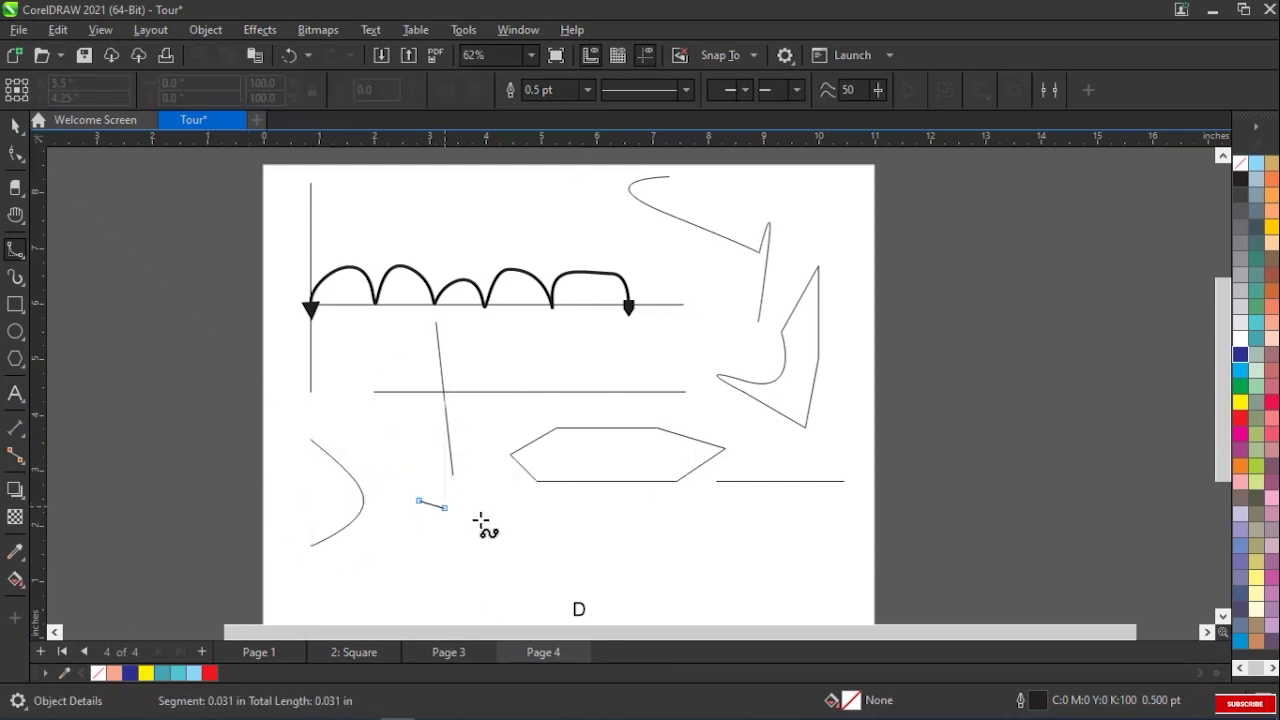
{"action": "double_click", "coordinate": [583, 500]}
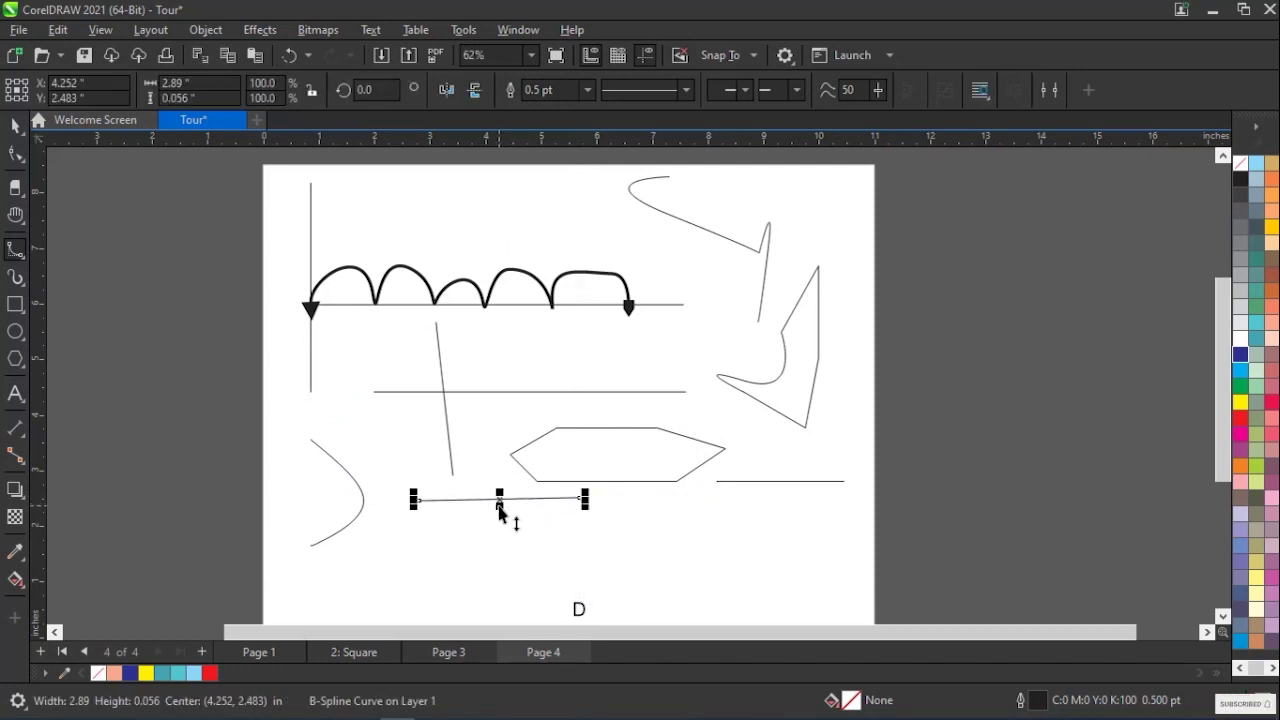
Draw an open Polyline shape about 4.30 by 1.21 inches below the six-sided shape, combining freehand and straight segments.
{"action": "left_click", "coordinate": [21, 260]}
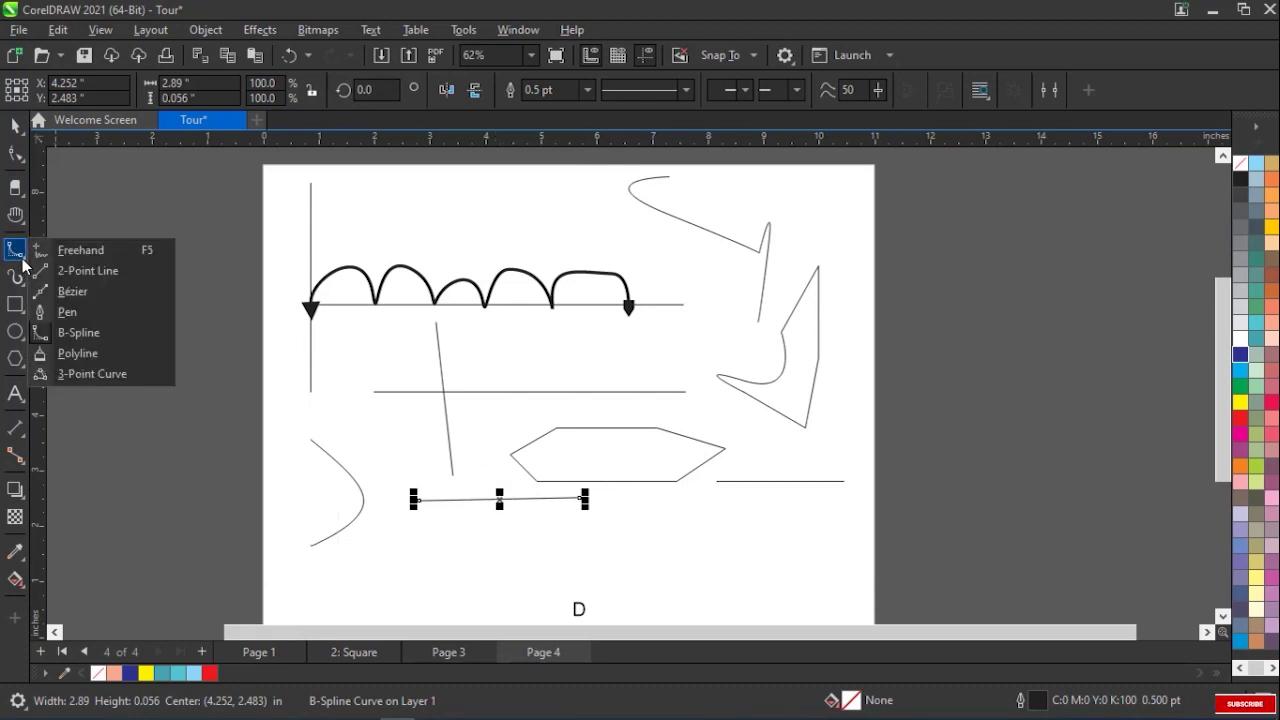
{"action": "left_click", "coordinate": [74, 353]}
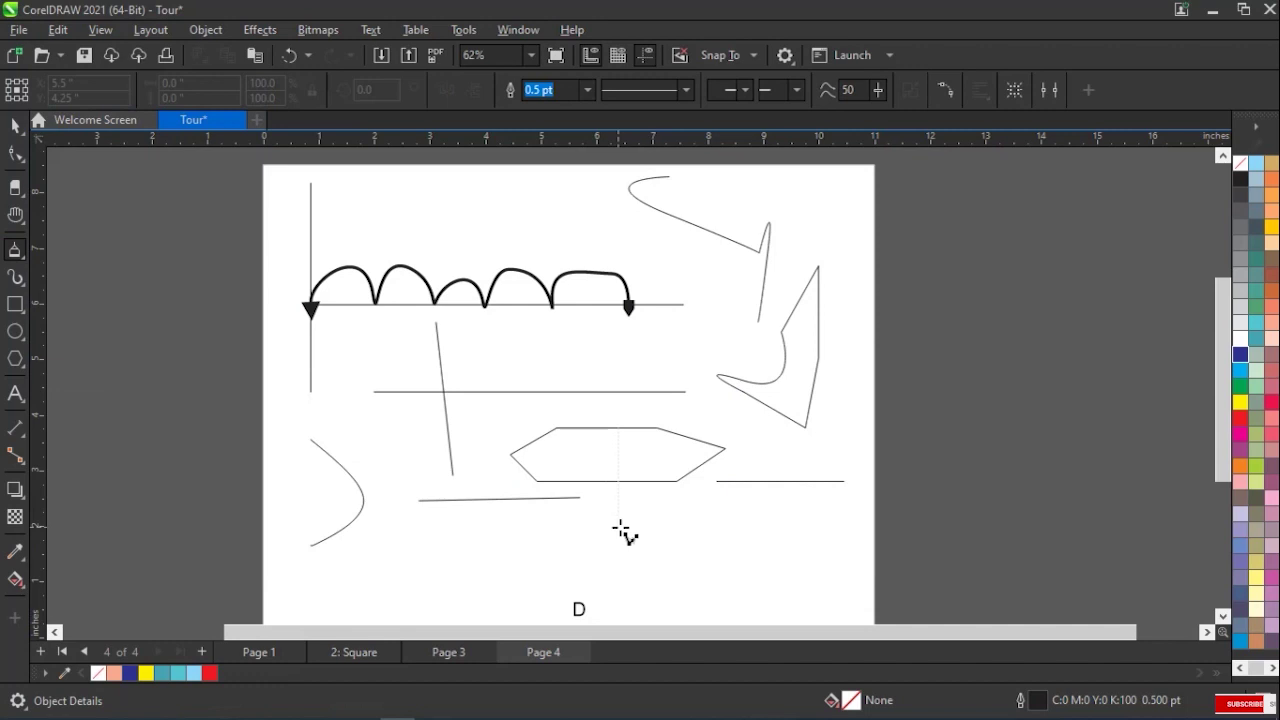
{"action": "mouse_move", "coordinate": [620, 528]}
{"action": "left_mouse_down"}
{"action": "mouse_move", "coordinate": [752, 548]}
{"action": "mouse_move", "coordinate": [781, 538]}
{"action": "left_mouse_up"}
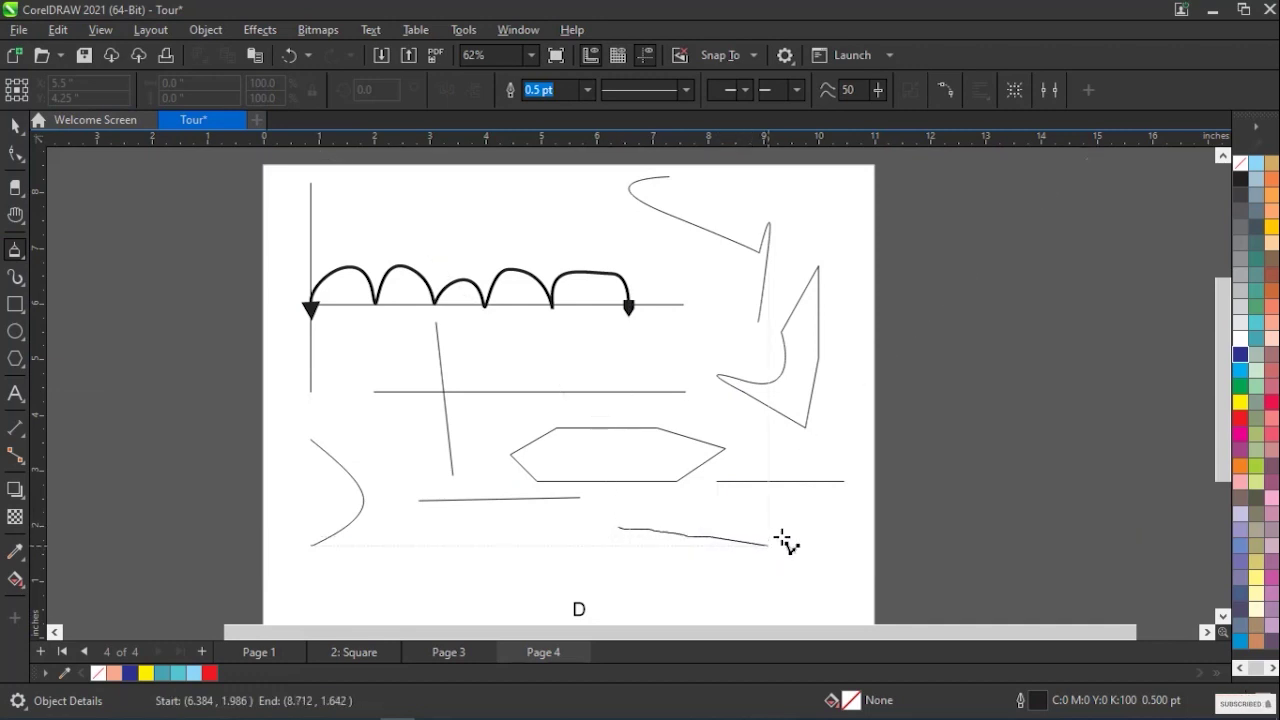
{"action": "left_click", "coordinate": [804, 537]}
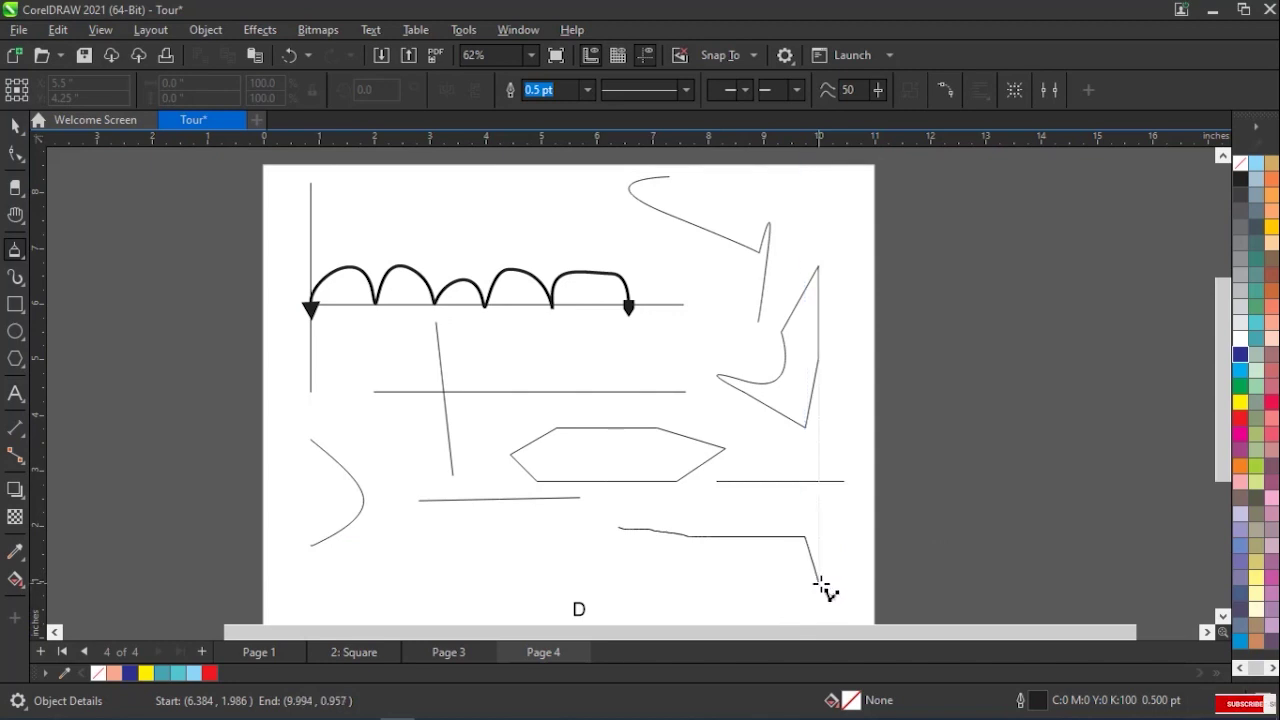
{"action": "left_click", "coordinate": [805, 589]}
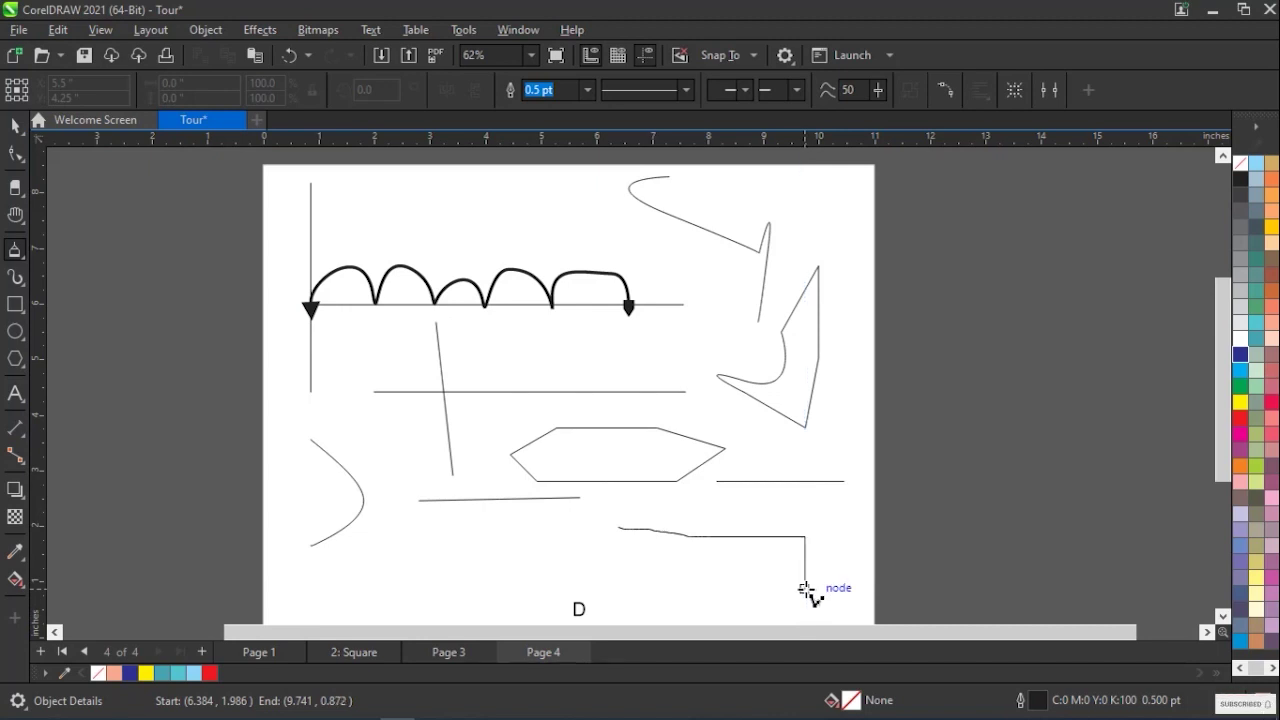
{"action": "mouse_move", "coordinate": [805, 590]}
{"action": "left_mouse_down"}
{"action": "mouse_move", "coordinate": [711, 571]}
{"action": "mouse_move", "coordinate": [686, 594]}
{"action": "mouse_move", "coordinate": [660, 590]}
{"action": "mouse_move", "coordinate": [600, 563]}
{"action": "mouse_move", "coordinate": [666, 569]}
{"action": "mouse_move", "coordinate": [580, 551]}
{"action": "mouse_move", "coordinate": [604, 510]}
{"action": "mouse_move", "coordinate": [578, 556]}
{"action": "mouse_move", "coordinate": [566, 541]}
{"action": "left_mouse_up"}
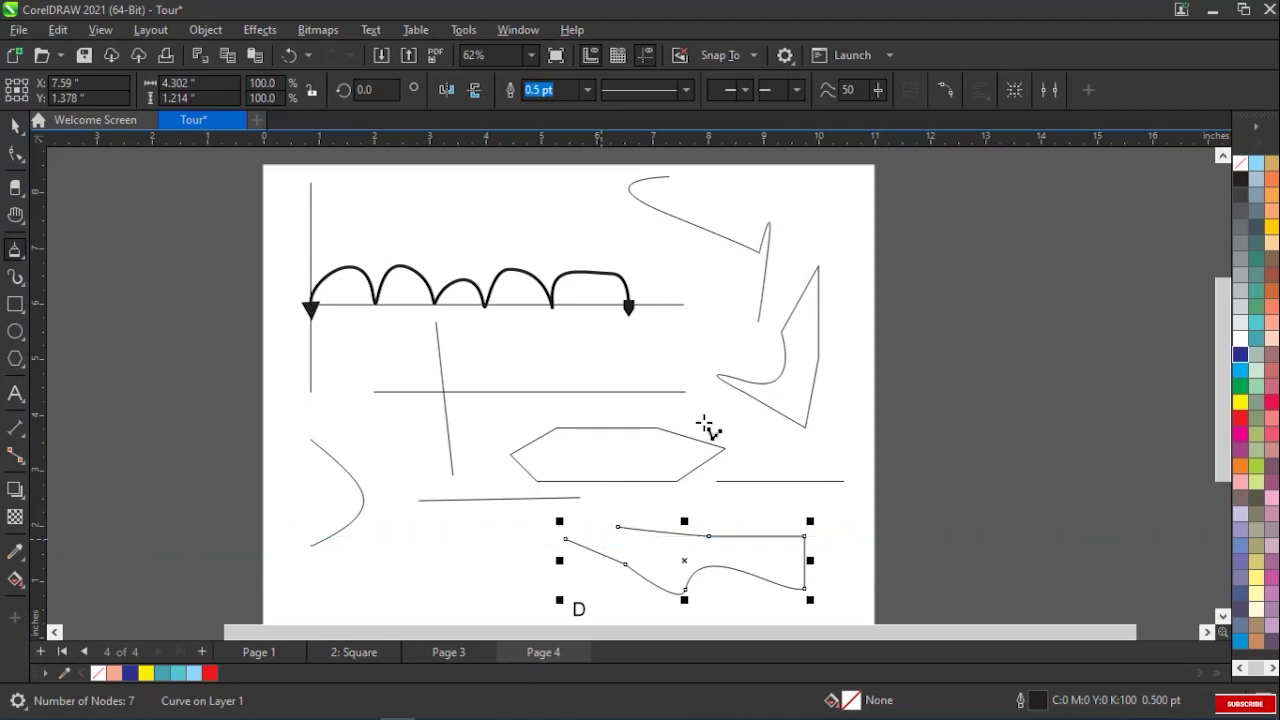
{"action": "left_click", "coordinate": [686, 93]}
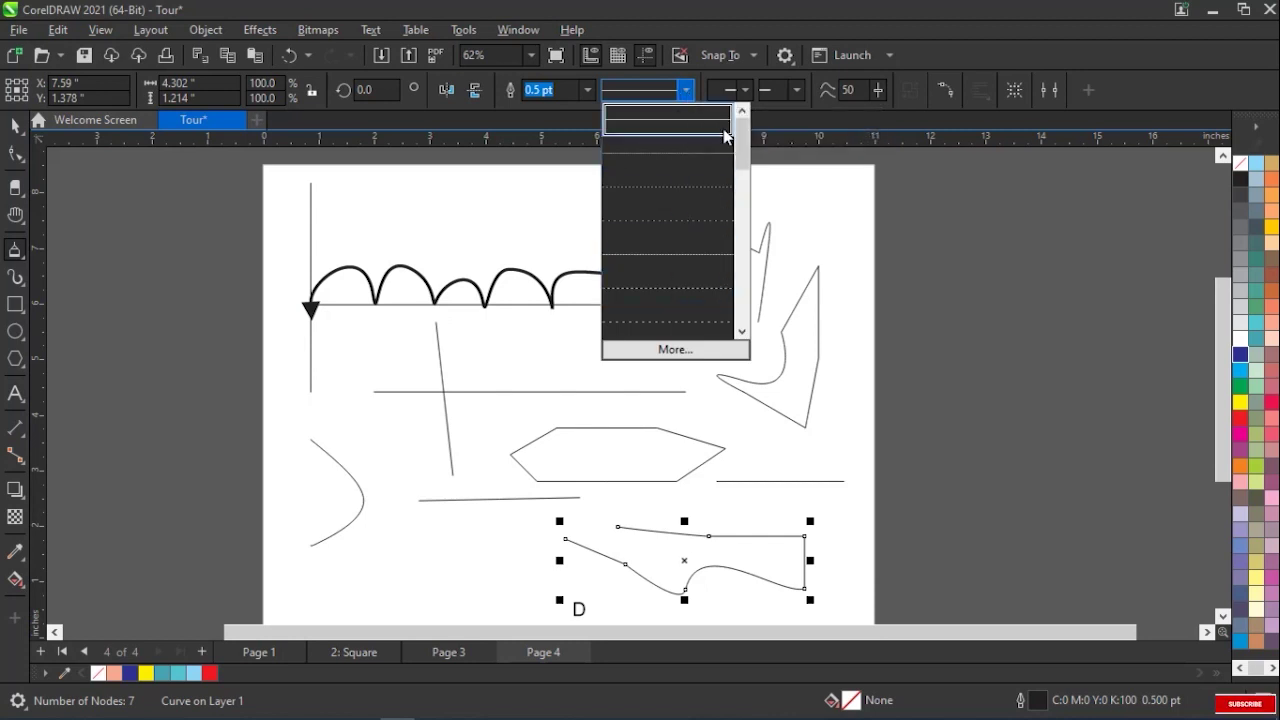
{"action": "left_click", "coordinate": [686, 91]}
{"action": "left_click", "coordinate": [587, 91]}
{"action": "left_click", "coordinate": [587, 92]}
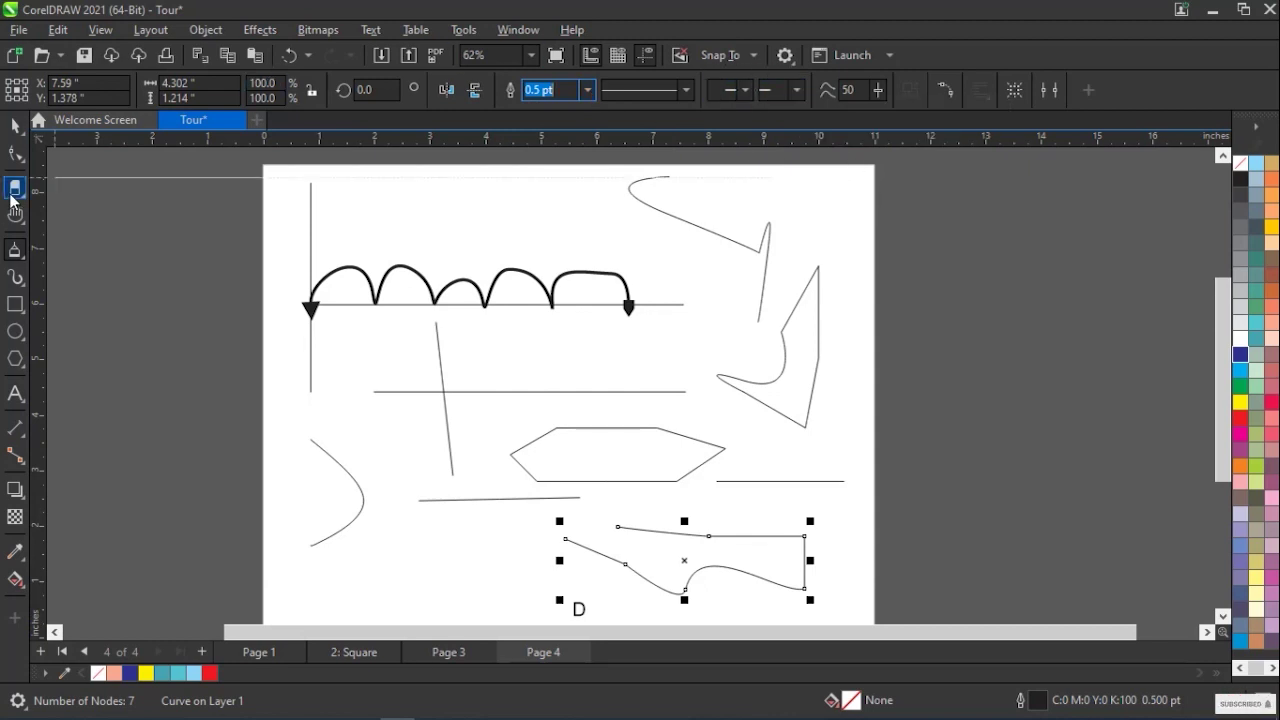
Draw a narrow 3-Point Curve on the lower left of the page and a large one about 3.19 by 2.45 inches overlapping the six-sided and polyline shapes.
{"action": "left_click", "coordinate": [24, 262]}
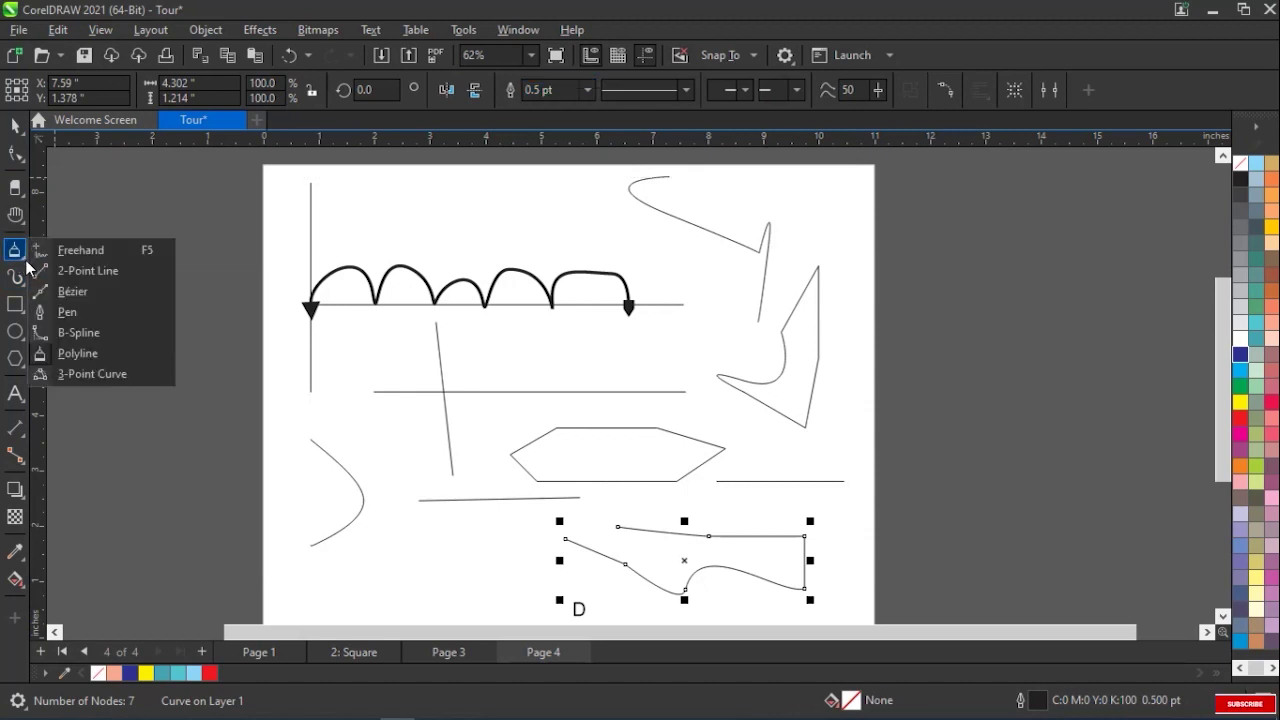
{"action": "left_click", "coordinate": [73, 374]}
{"action": "scroll", "coordinate": [672, 388], "scroll_direction": "down", "scroll_amount": 3}
{"action": "scroll", "coordinate": [571, 486], "scroll_direction": "up", "scroll_amount": 4}
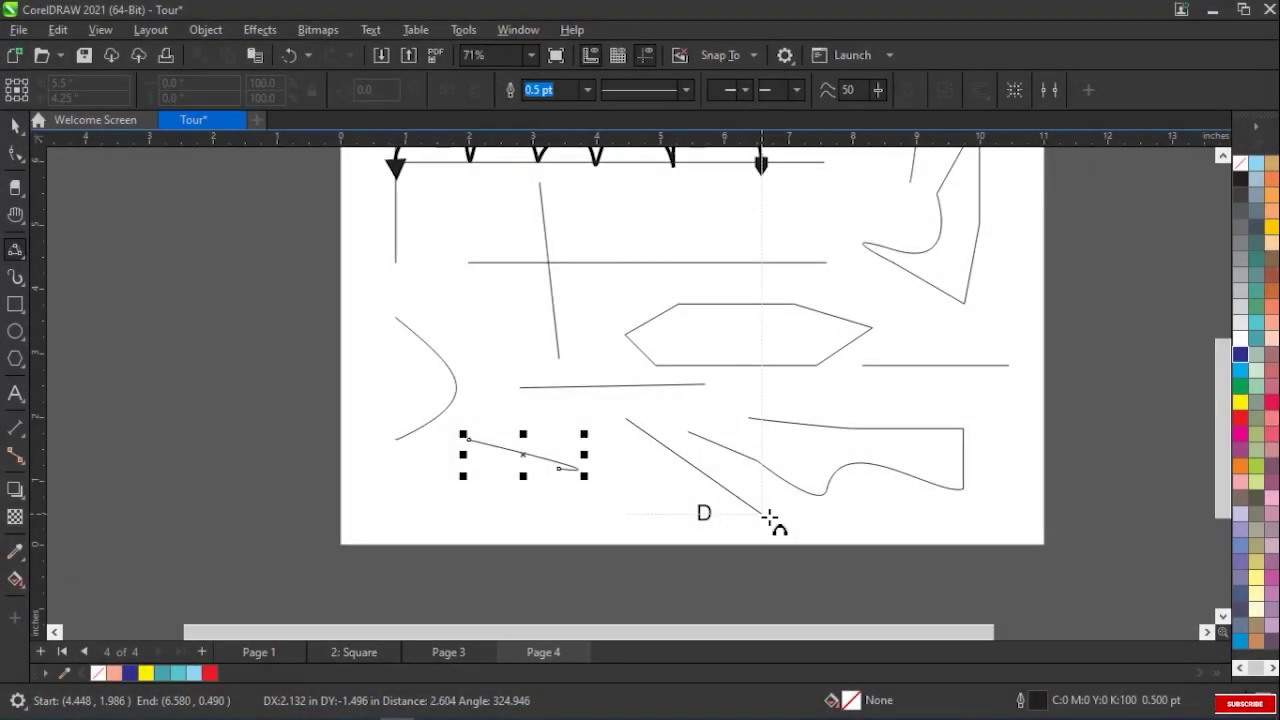
{"action": "left_click_drag", "start_coordinate": [766, 520], "coordinate": [797, 520]}
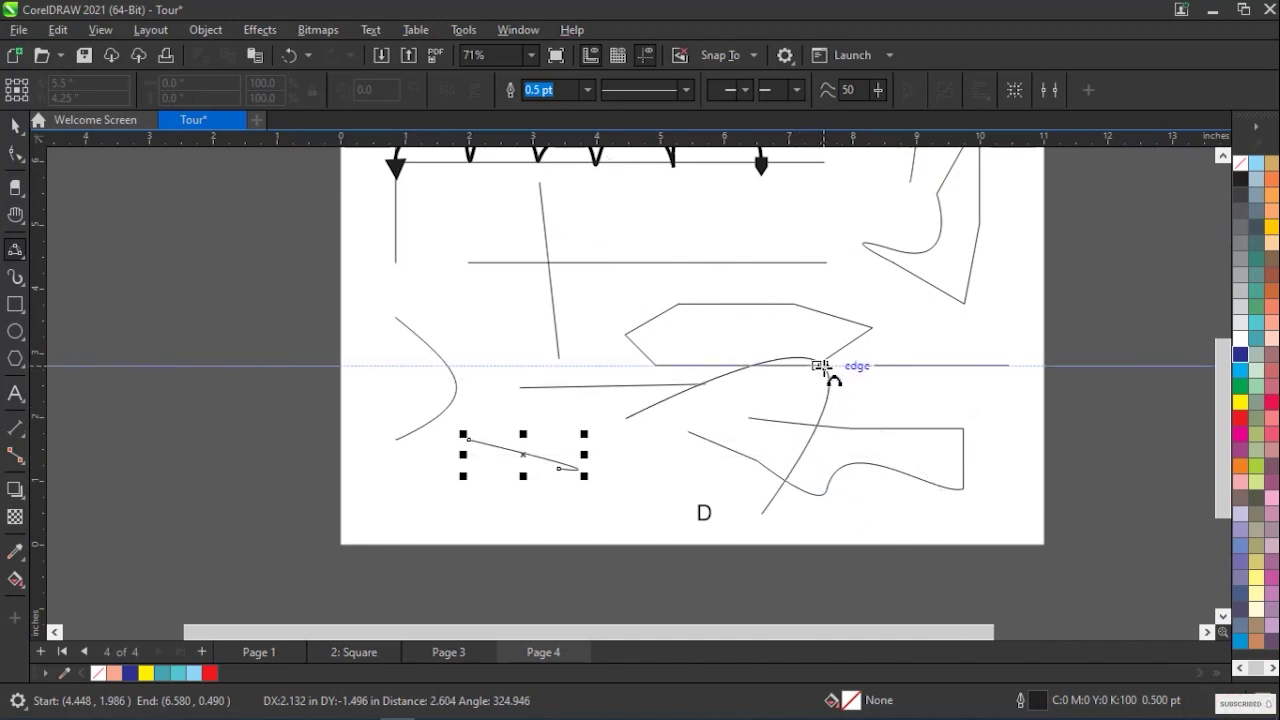
{"action": "left_click", "coordinate": [822, 367]}
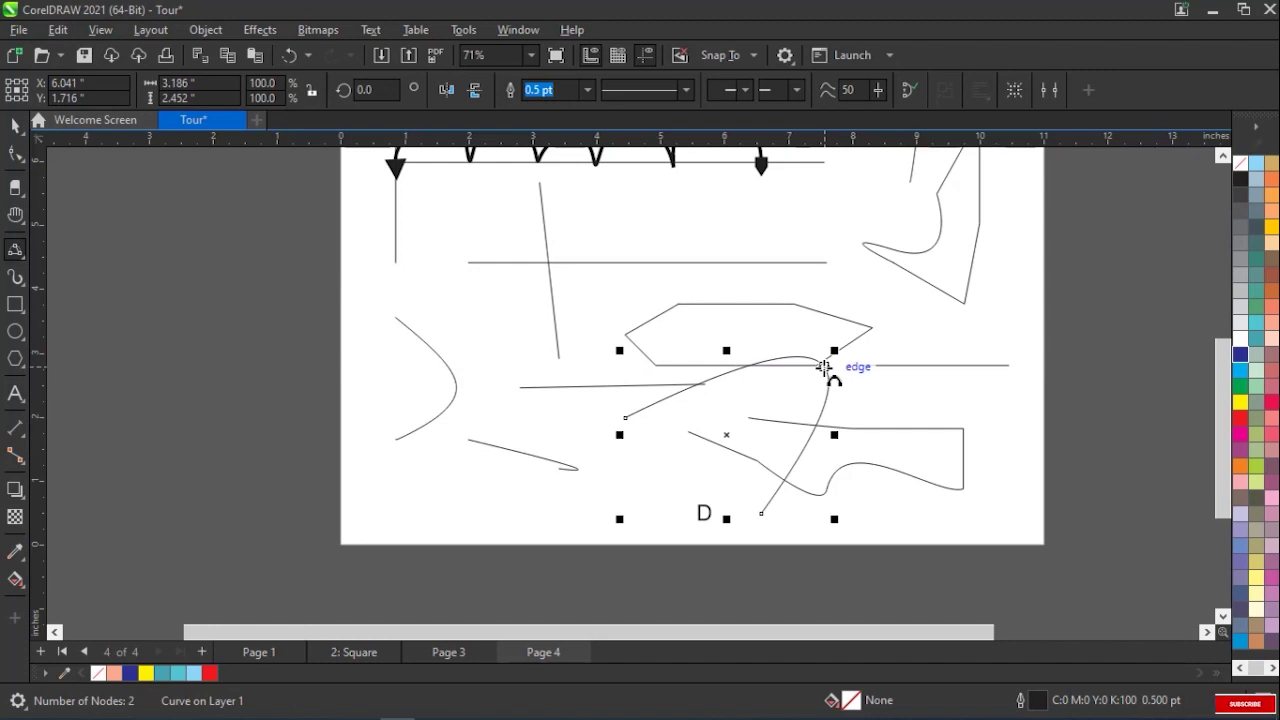
{"action": "left_click", "coordinate": [22, 258]}
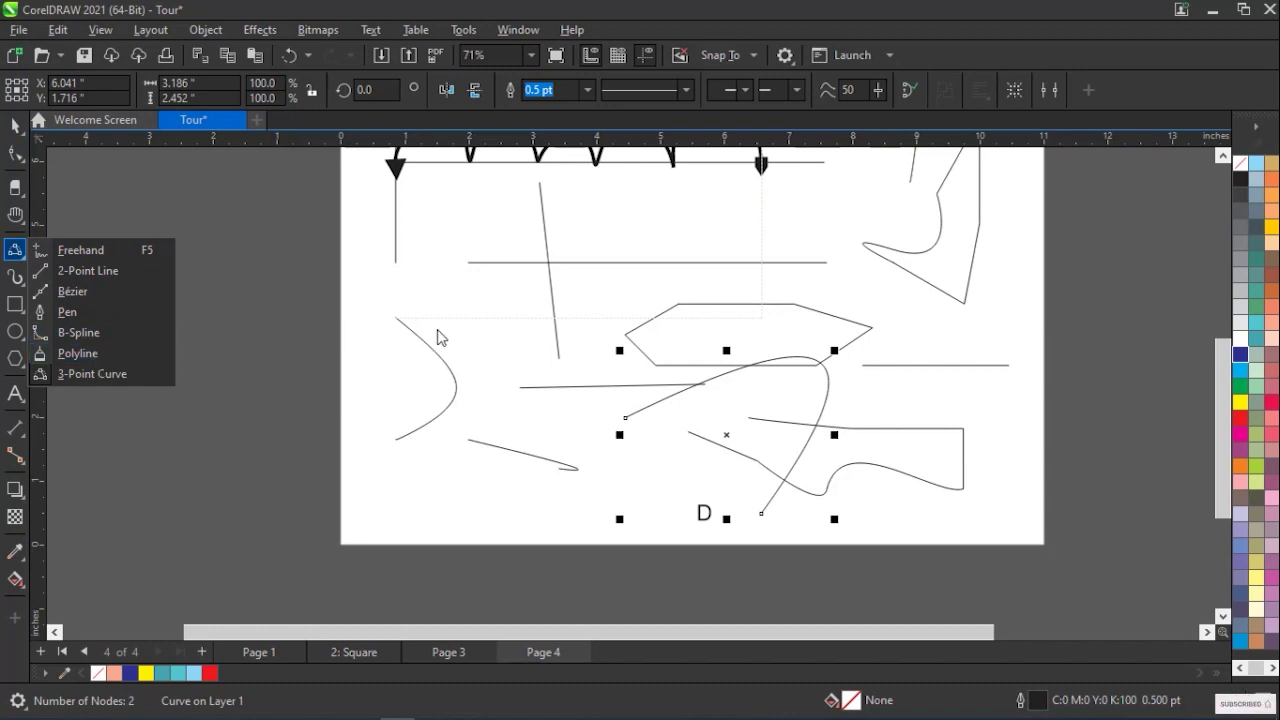
{"action": "left_click", "coordinate": [254, 254]}
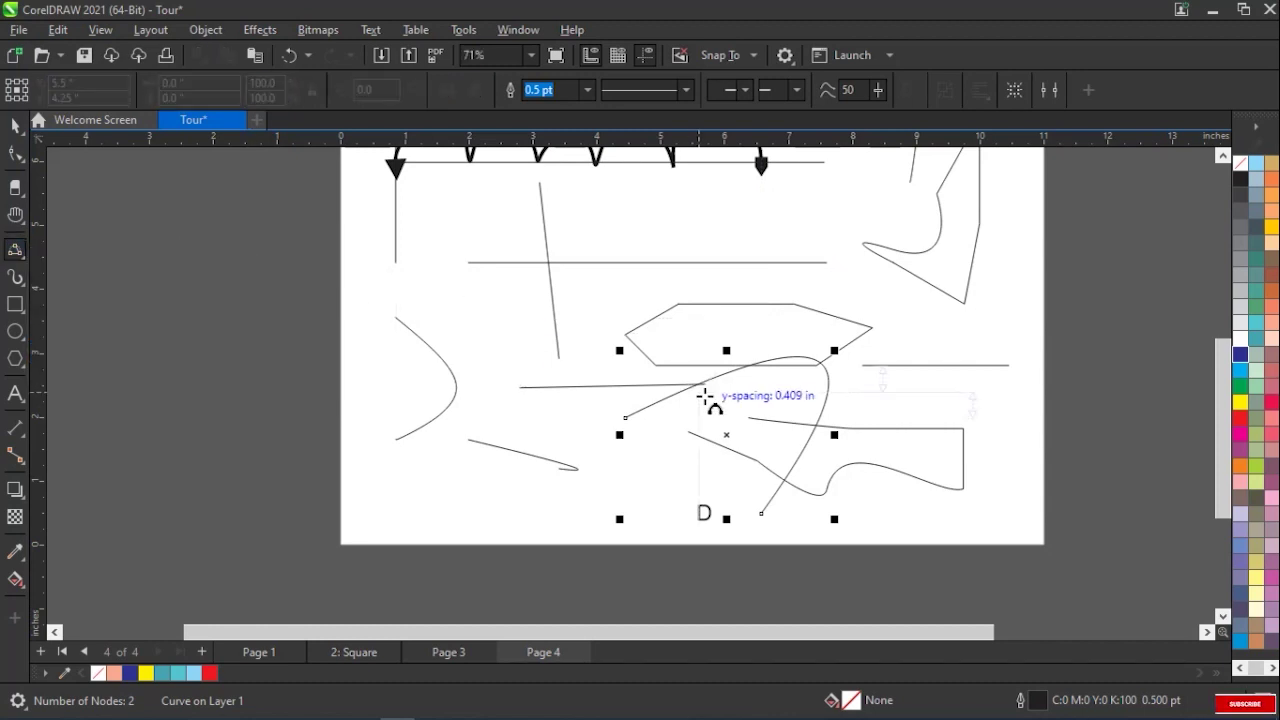
Scale the large 3-point curve to about 62.8 percent and move it about 1.20 inches left and 0.63 inches down, clear of the six-sided shape.
{"action": "scroll", "coordinate": [871, 423], "scroll_direction": "up", "scroll_amount": 1}
{"action": "scroll", "coordinate": [871, 423], "scroll_direction": "down", "scroll_amount": 2}
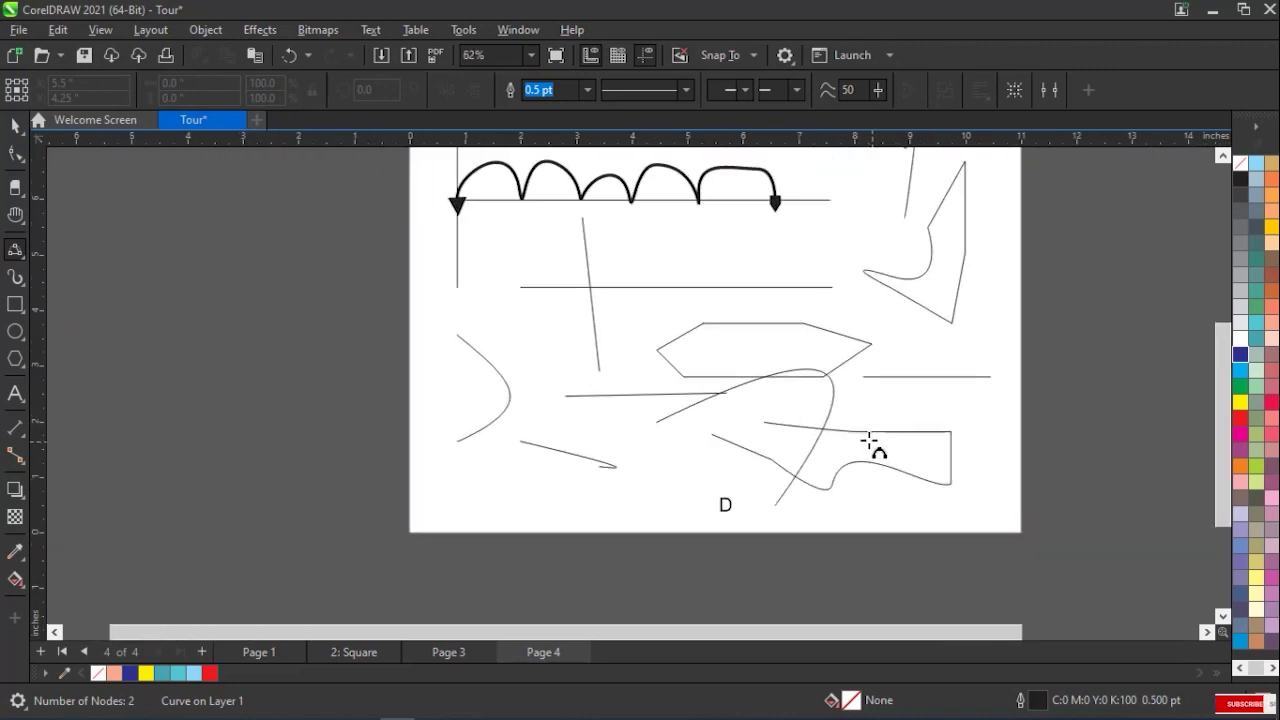
{"action": "scroll", "coordinate": [869, 441], "scroll_direction": "down", "scroll_amount": 1}
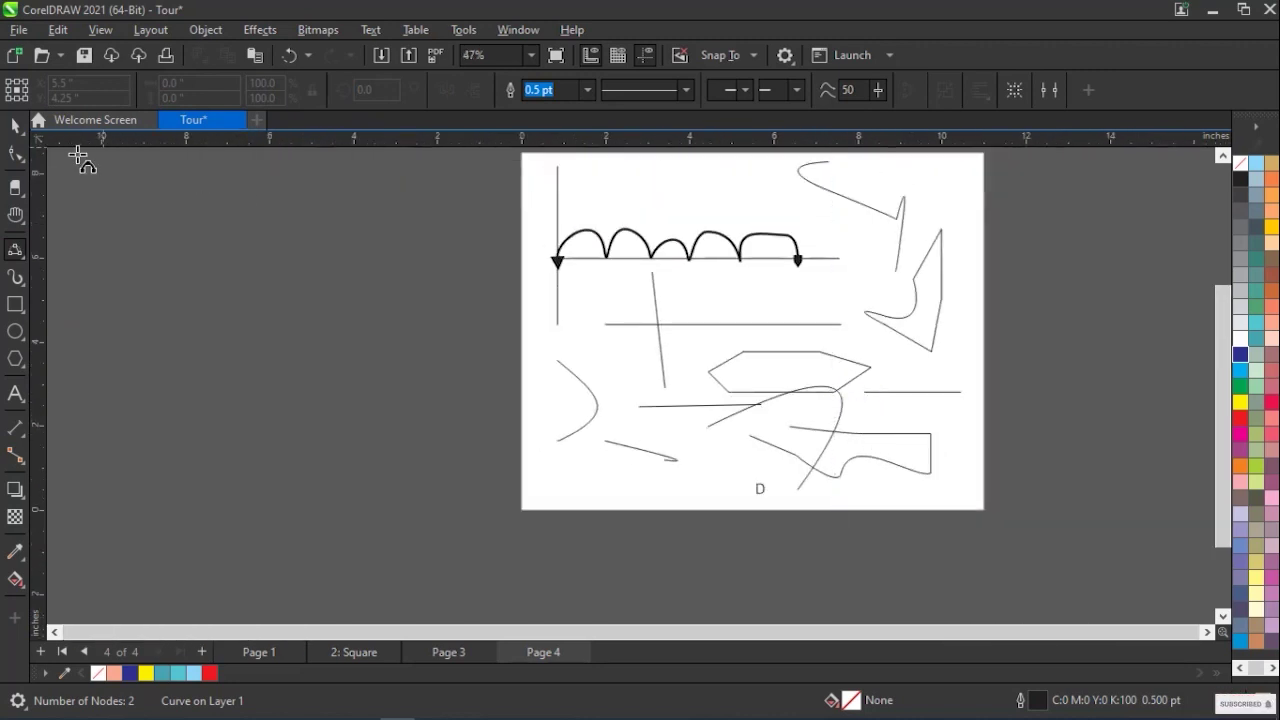
{"action": "left_click", "coordinate": [23, 138]}
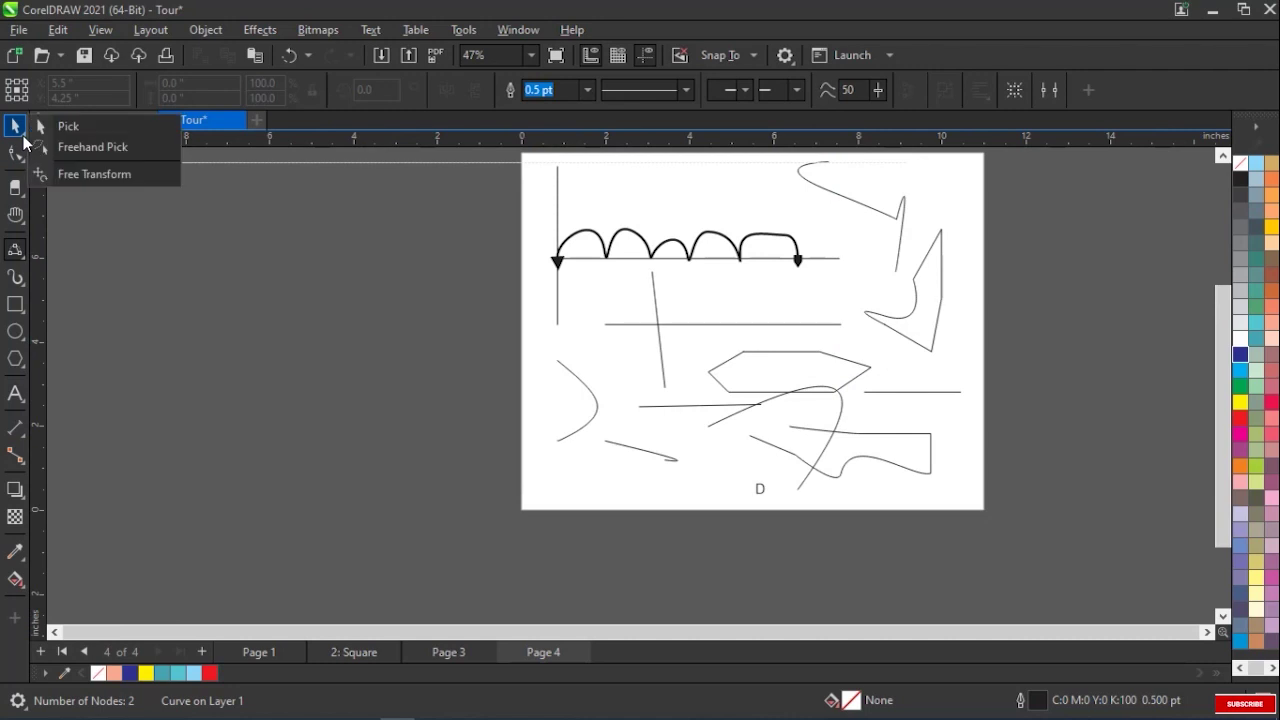
{"action": "left_click", "coordinate": [786, 399]}
{"action": "left_click", "coordinate": [792, 393]}
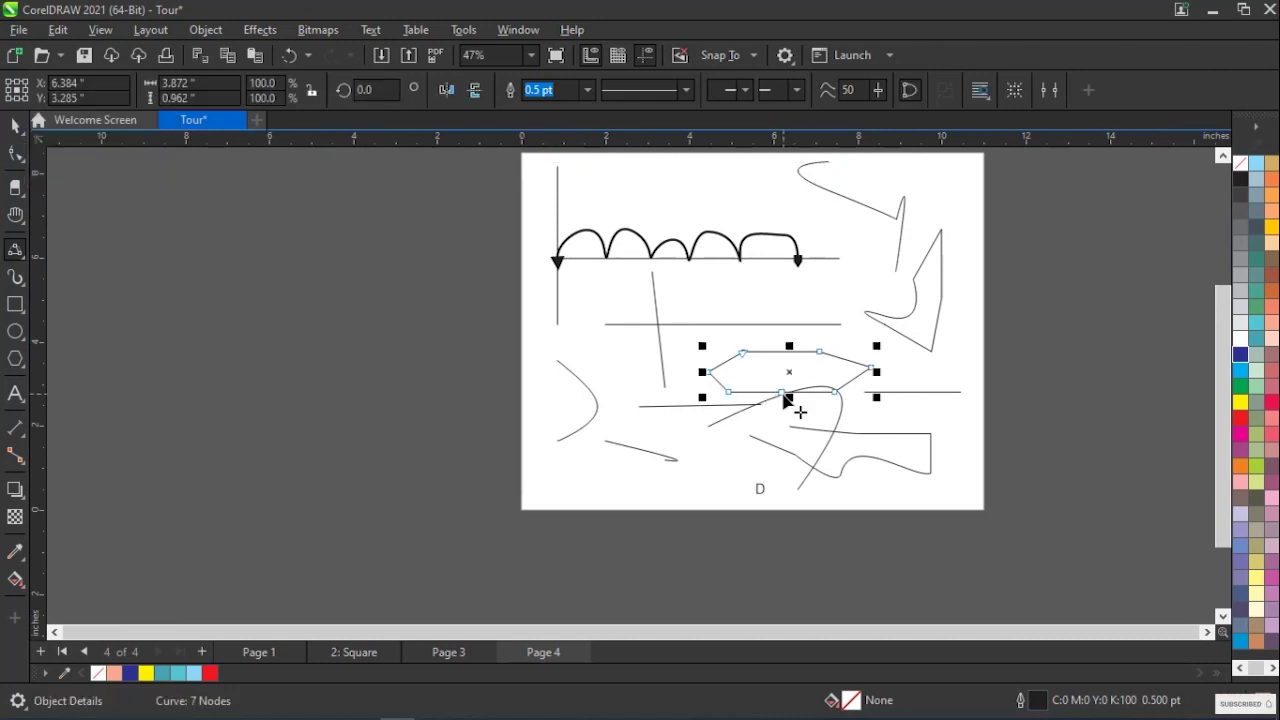
{"action": "left_click", "coordinate": [840, 413]}
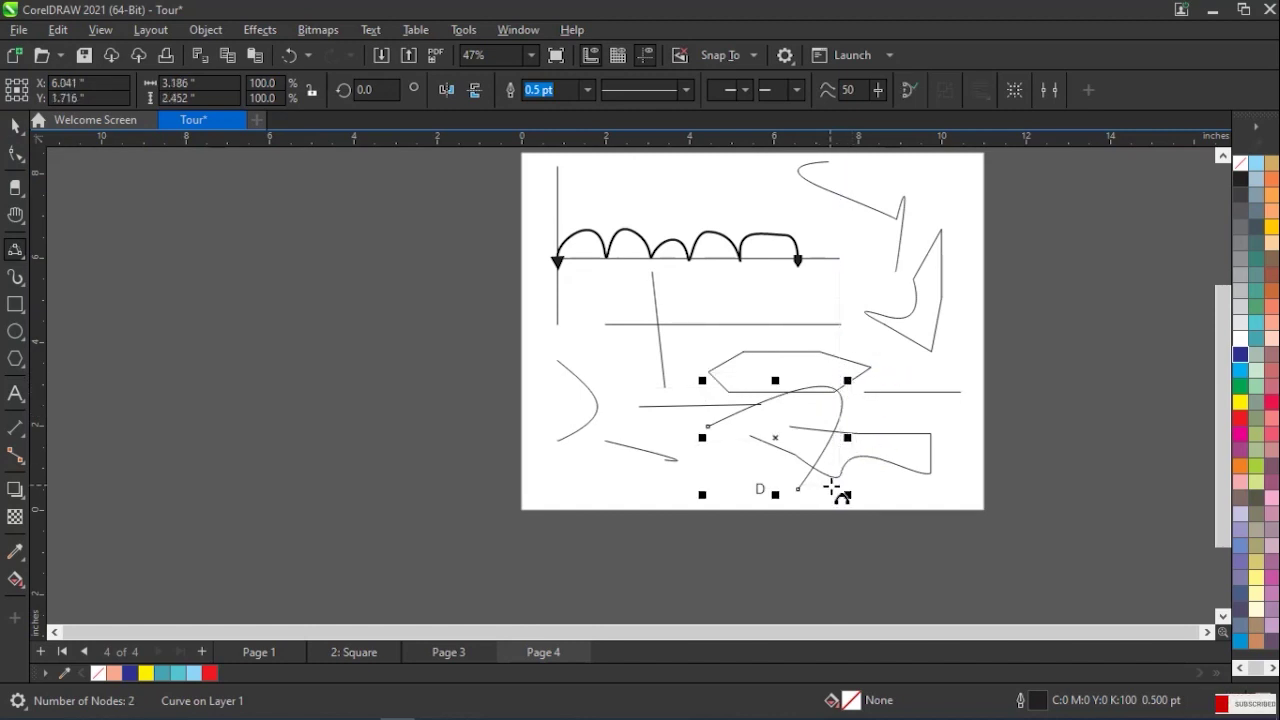
{"action": "left_click_drag", "start_coordinate": [846, 497], "coordinate": [818, 451]}
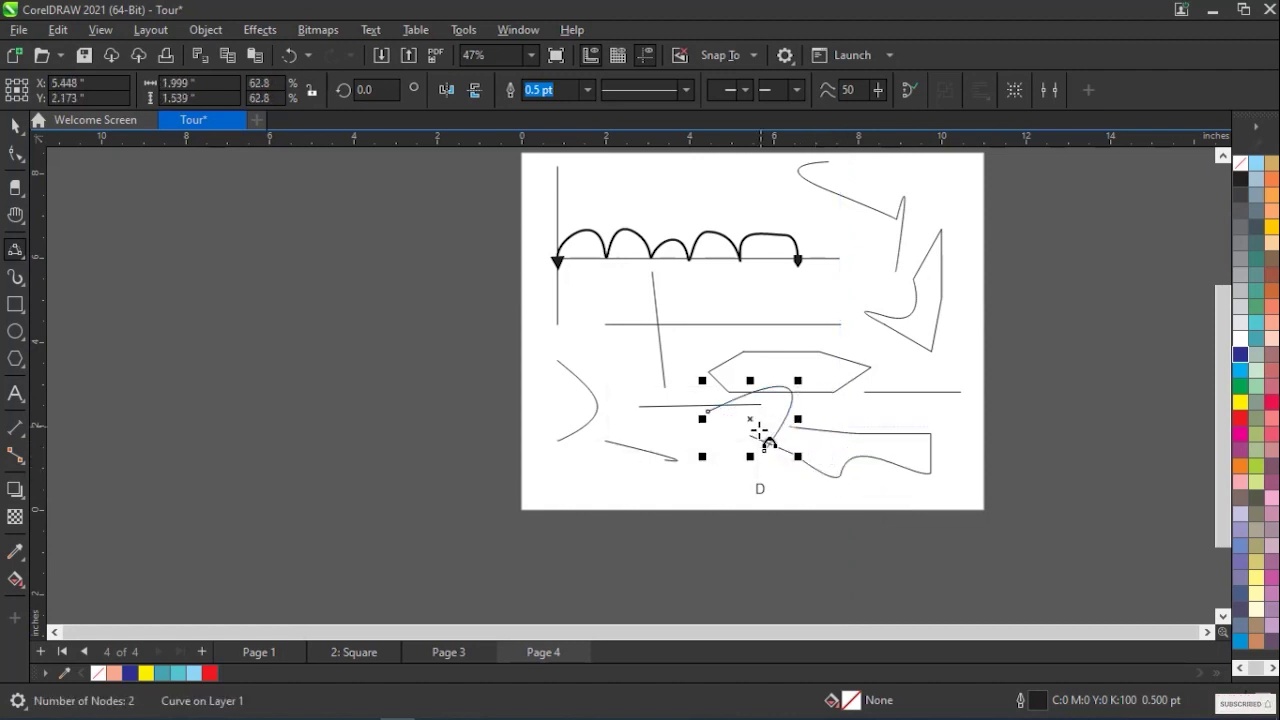
{"action": "left_click_drag", "start_coordinate": [757, 424], "coordinate": [702, 449]}
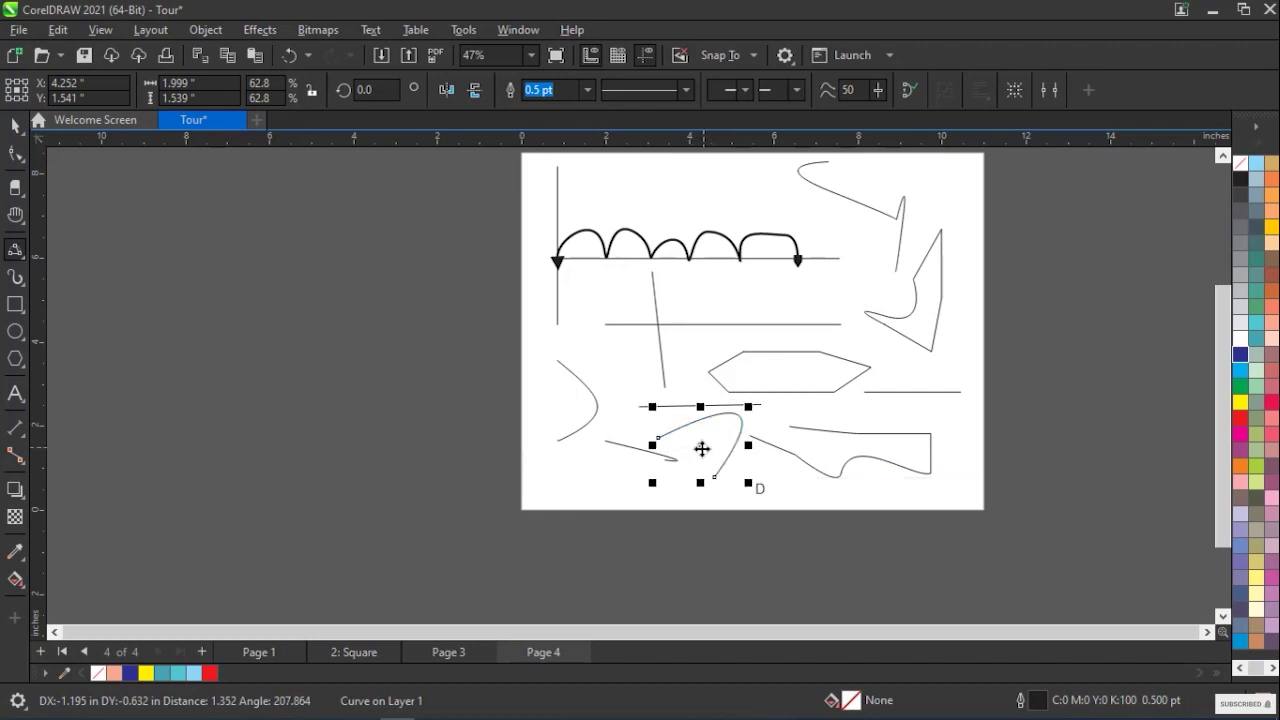